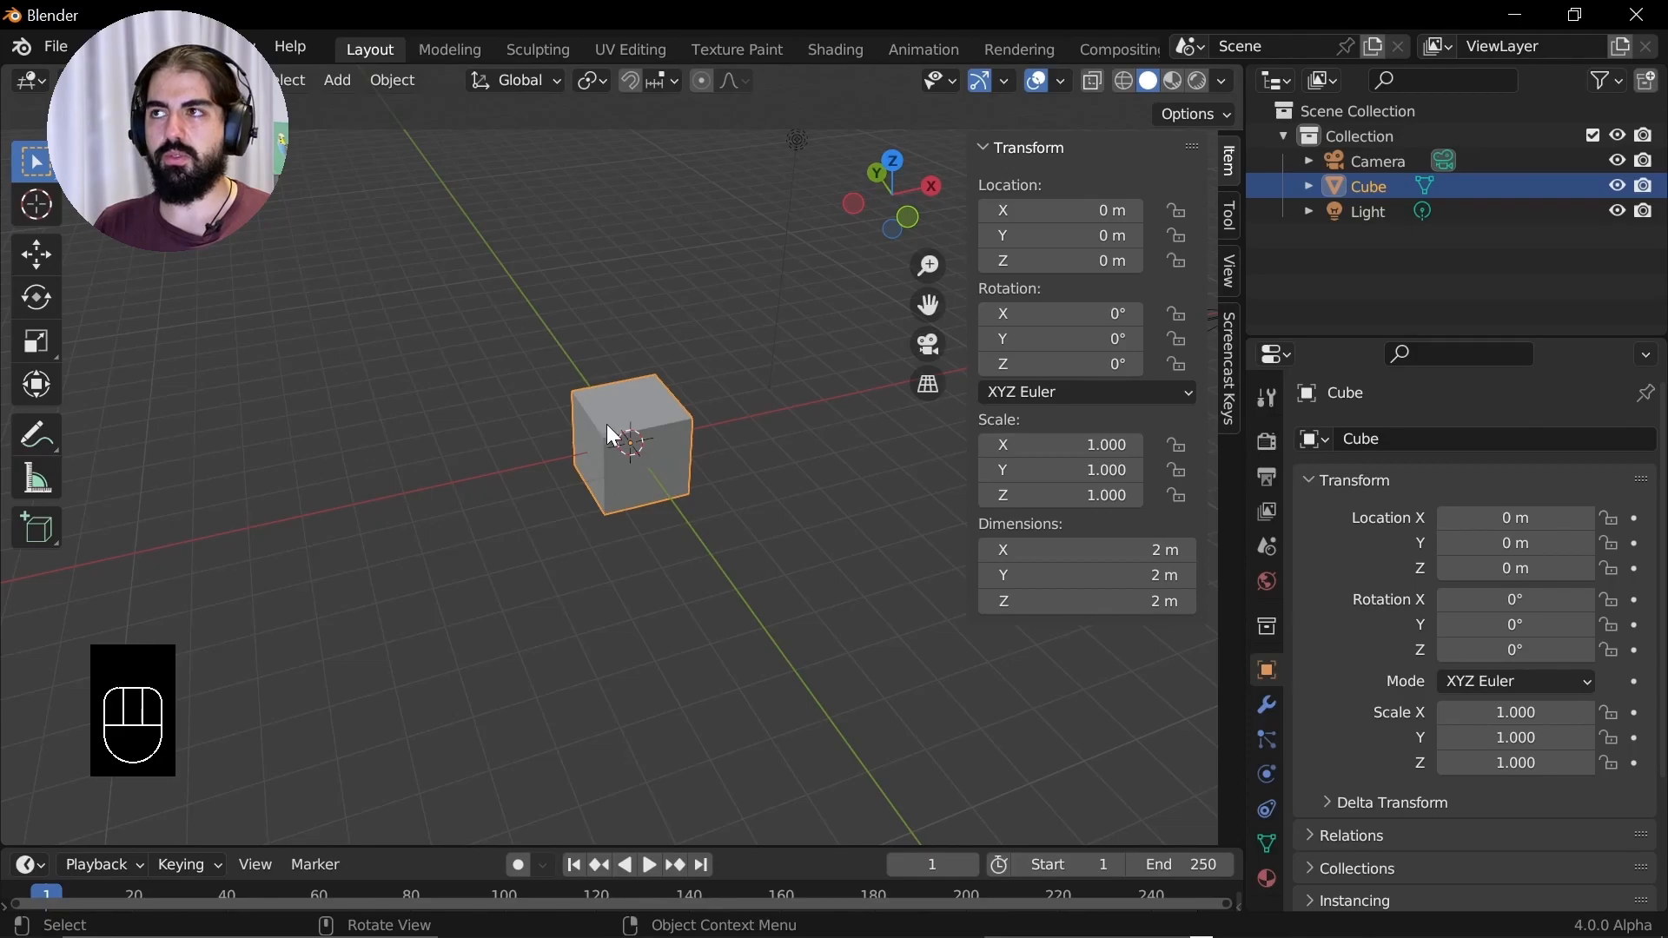
Move the cube along the X axis to about -5.8 m and along the Z axis to about 4.6 m
key("g")
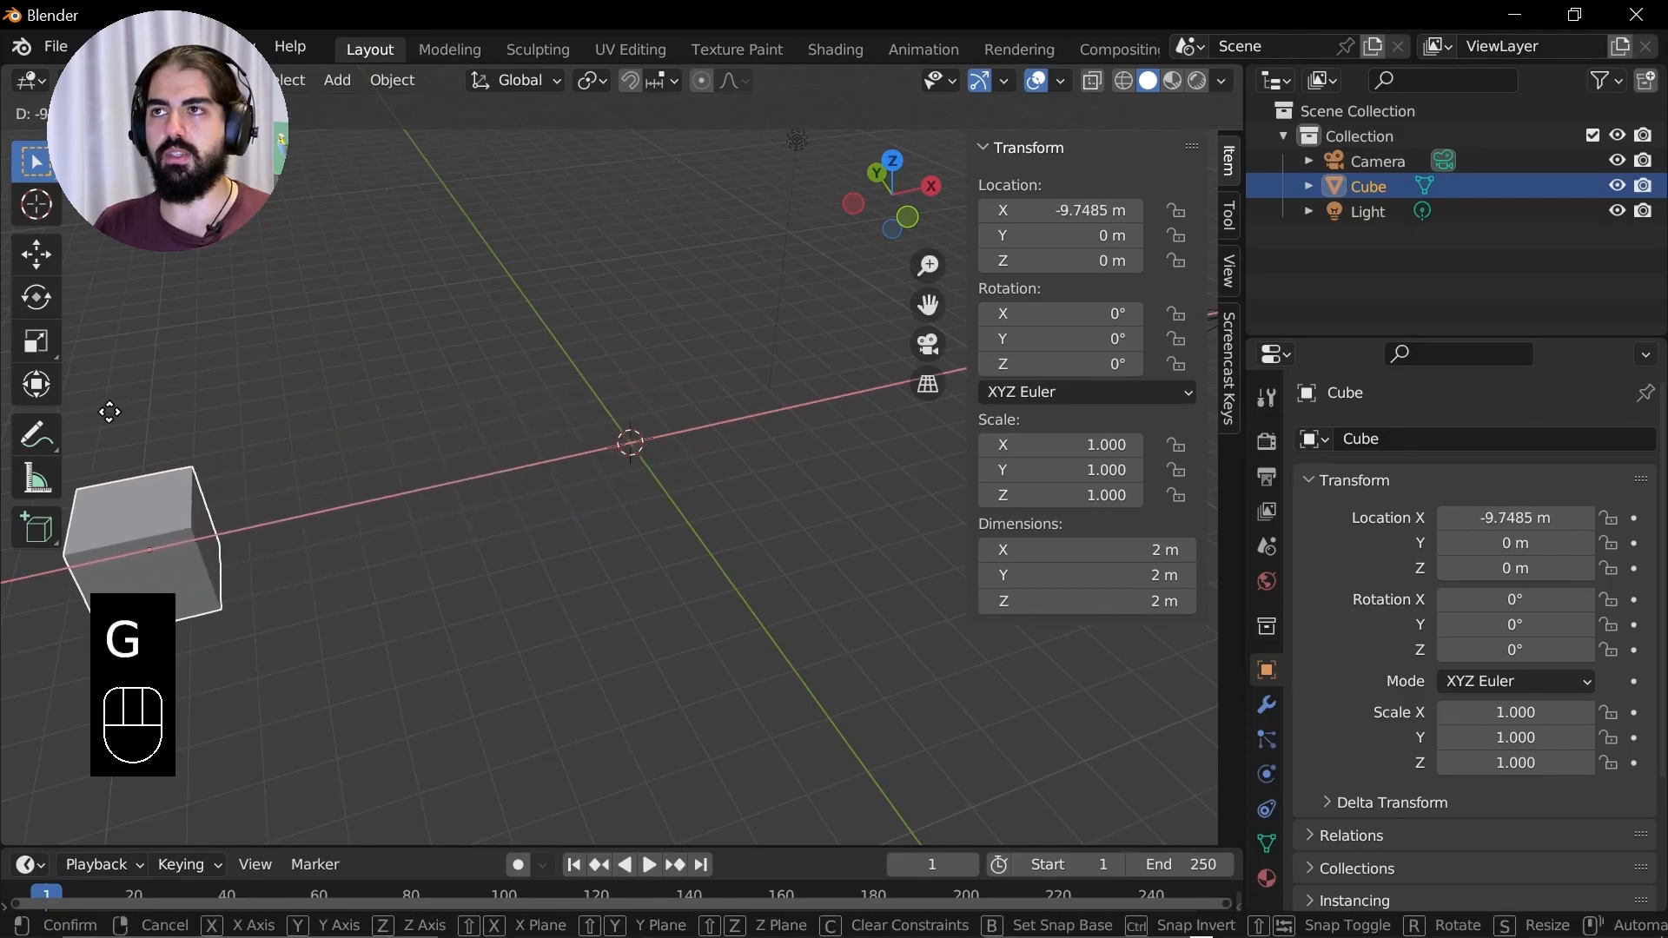
left_click(335, 415)
key("g")
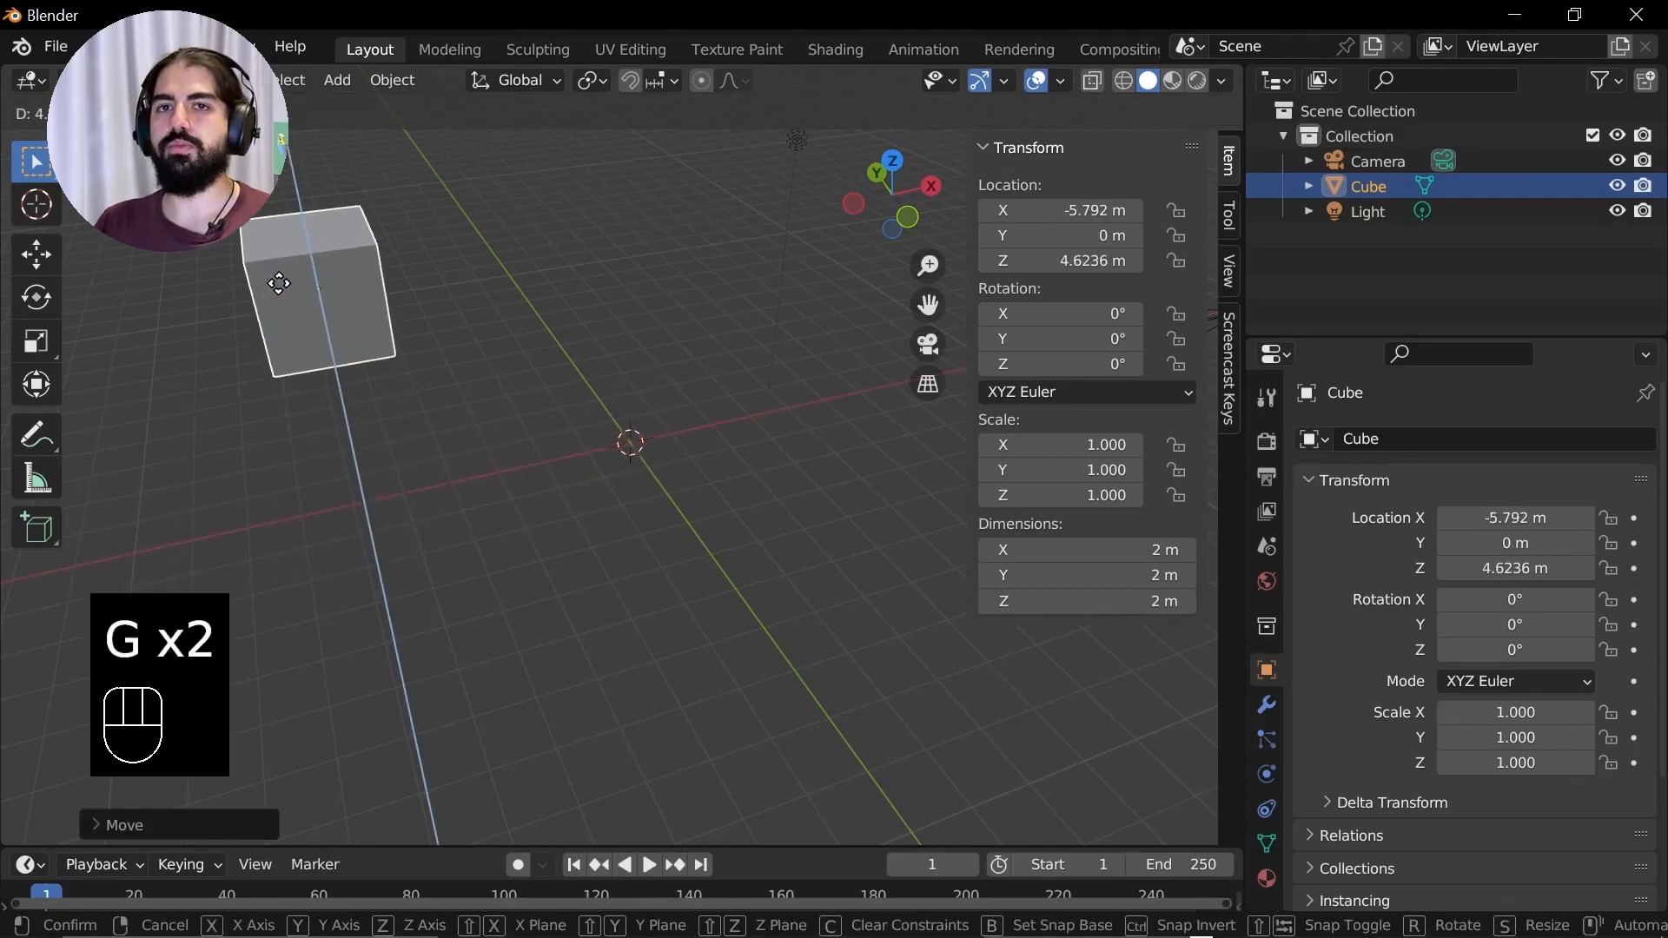
left_click(287, 287)
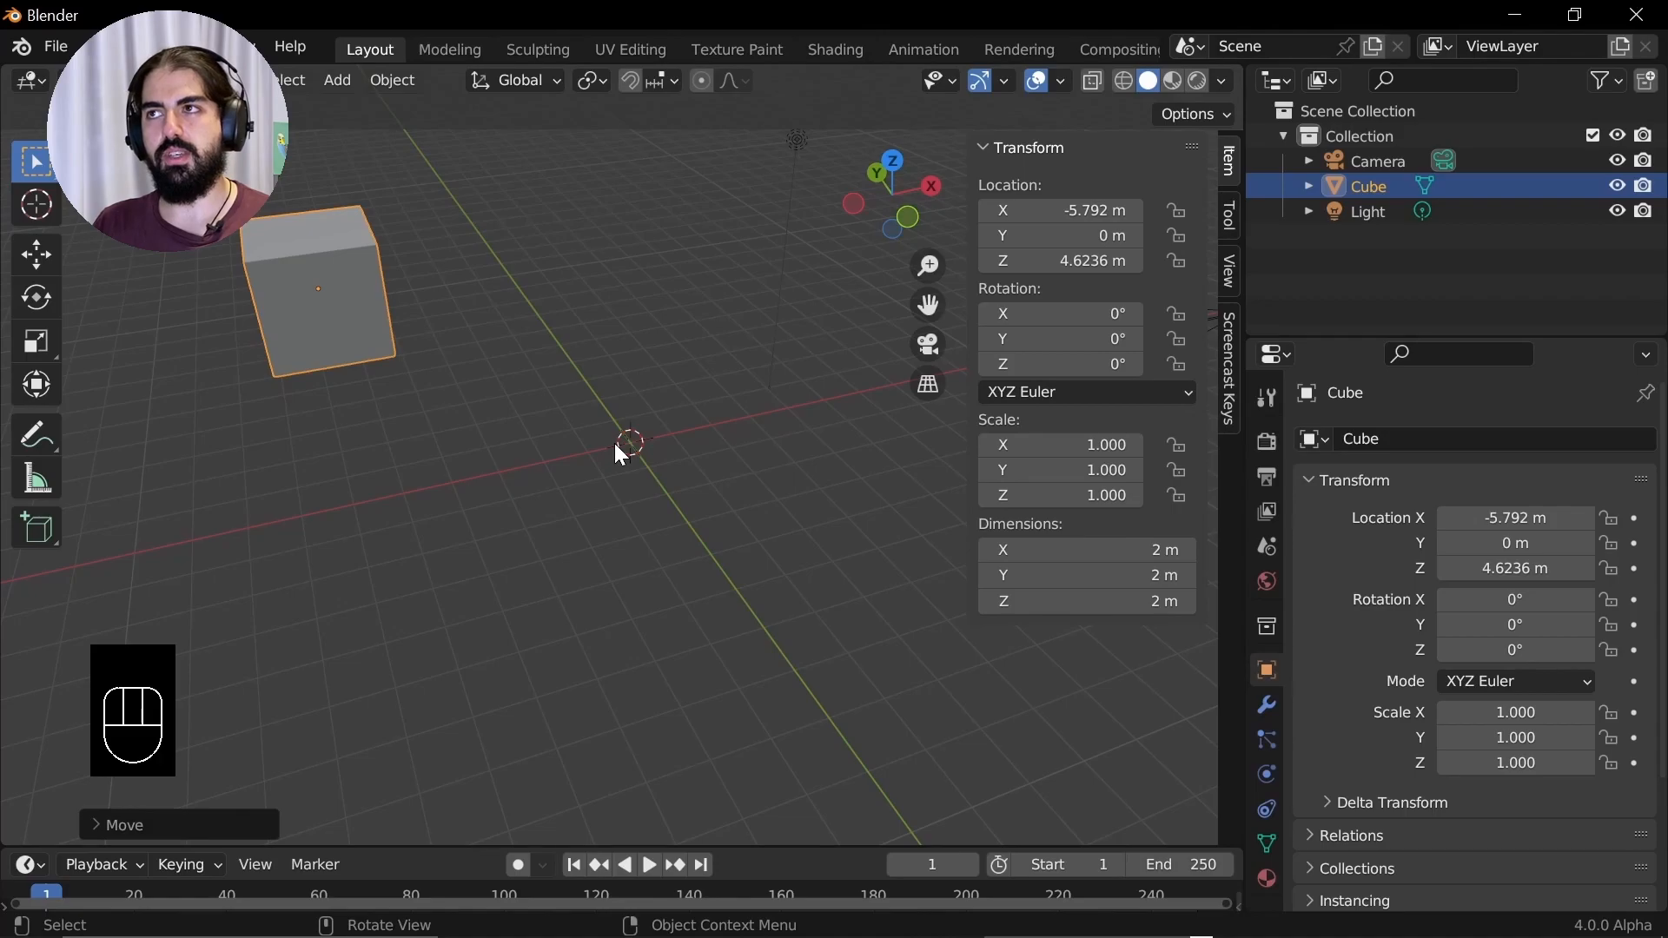
Snap the 3D cursor to the world origin and snap the cube to the cursor
key("shift+s")
key("shift+s")
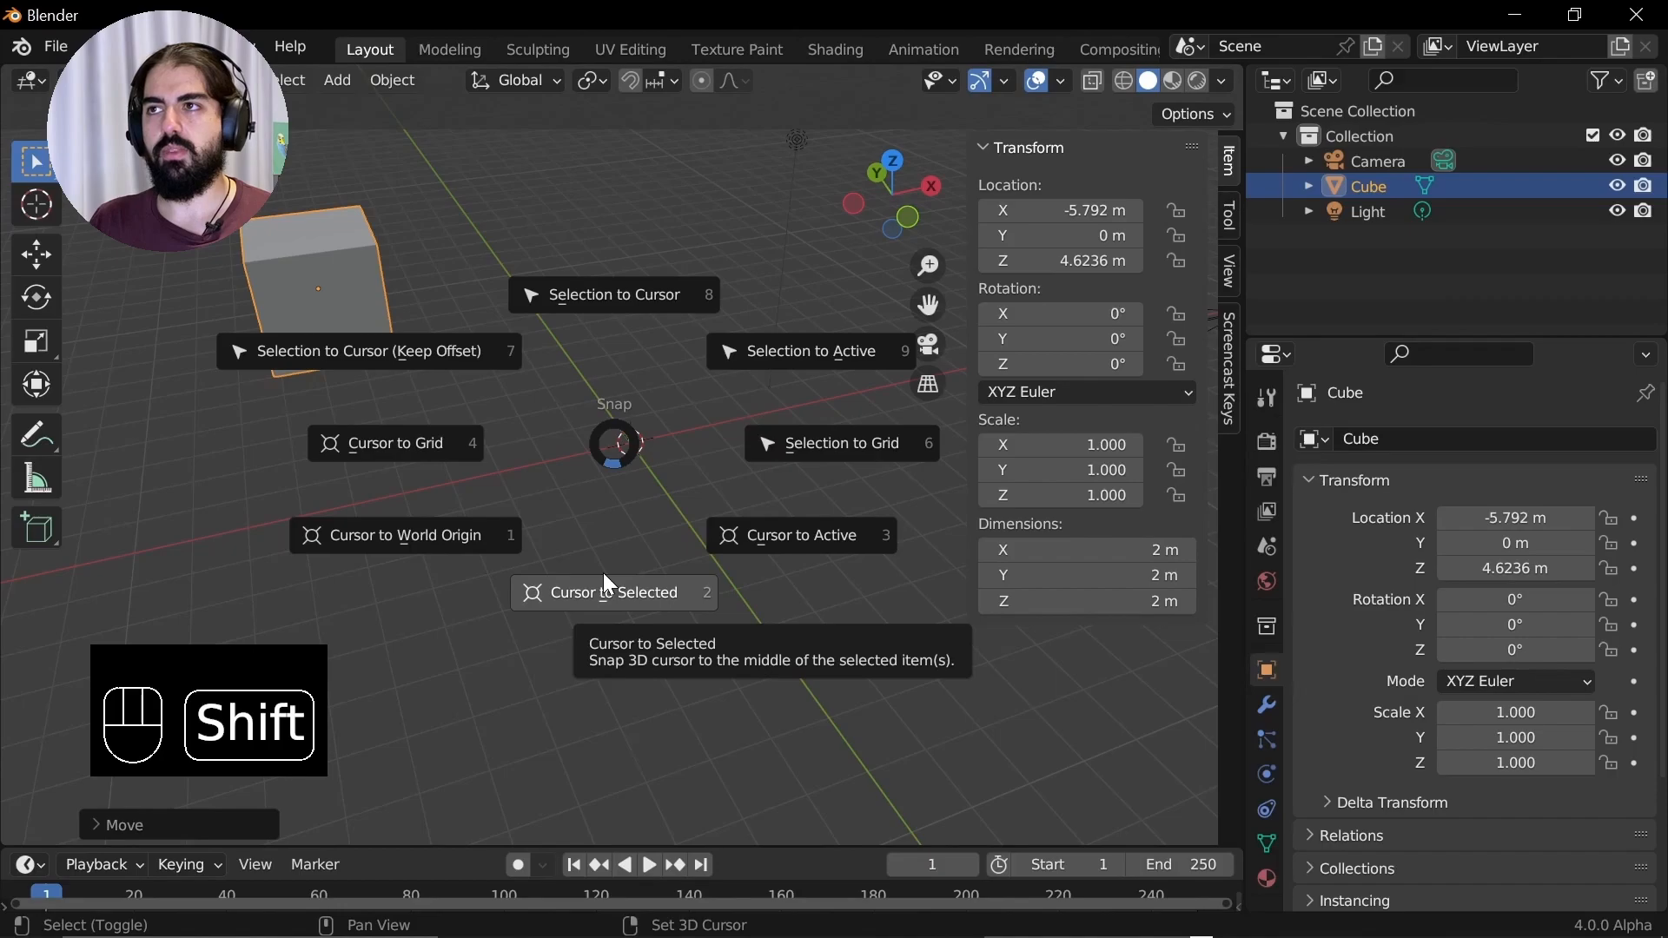
left_click(412, 544)
key("shift+s")
left_click(240, 632)
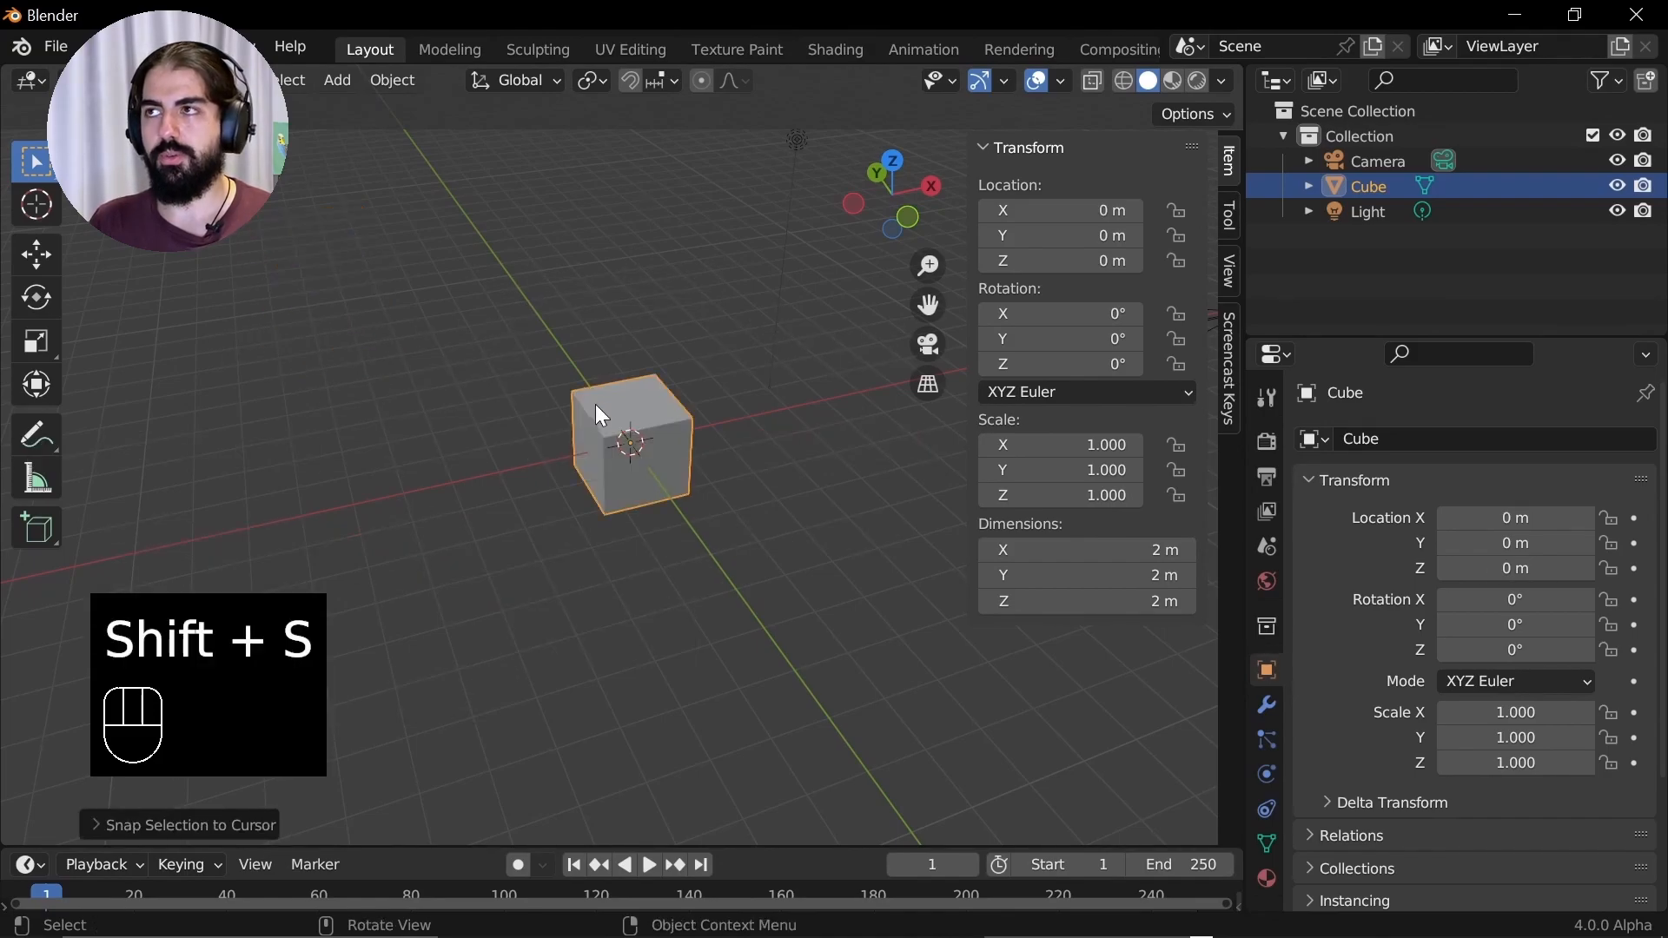
Move the cube freely to about X -6.75, Y 4.43, Z 2.36 m and snap the 3D cursor to it
left_click(616, 417)
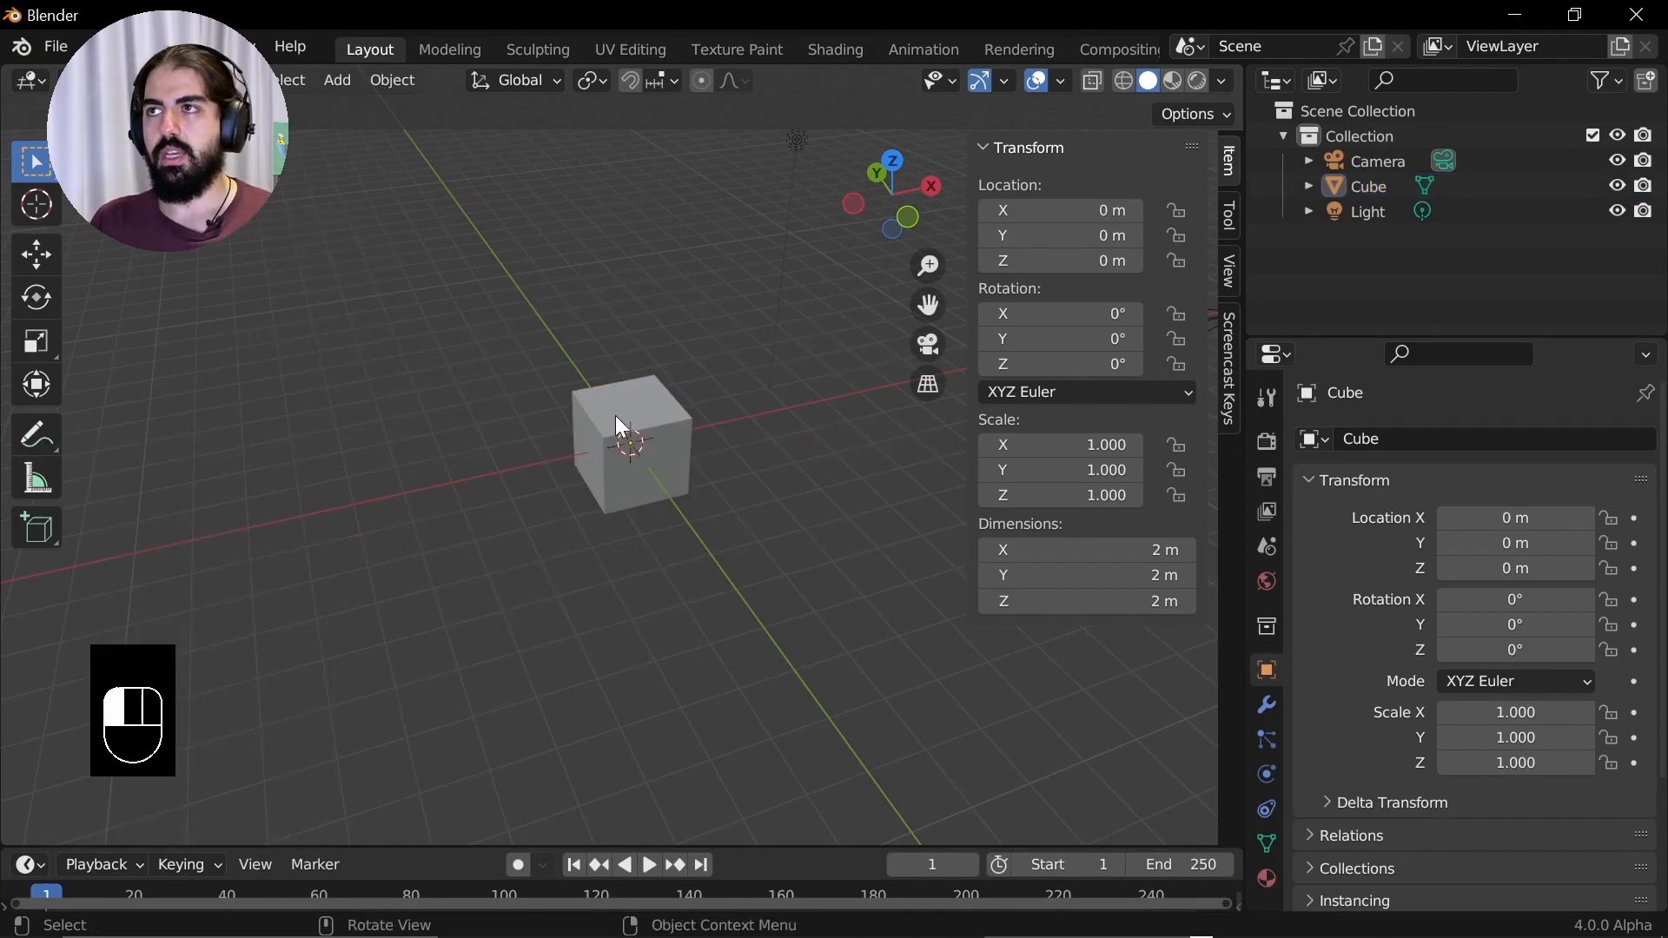
left_click(620, 426)
key("g")
left_click(254, 275)
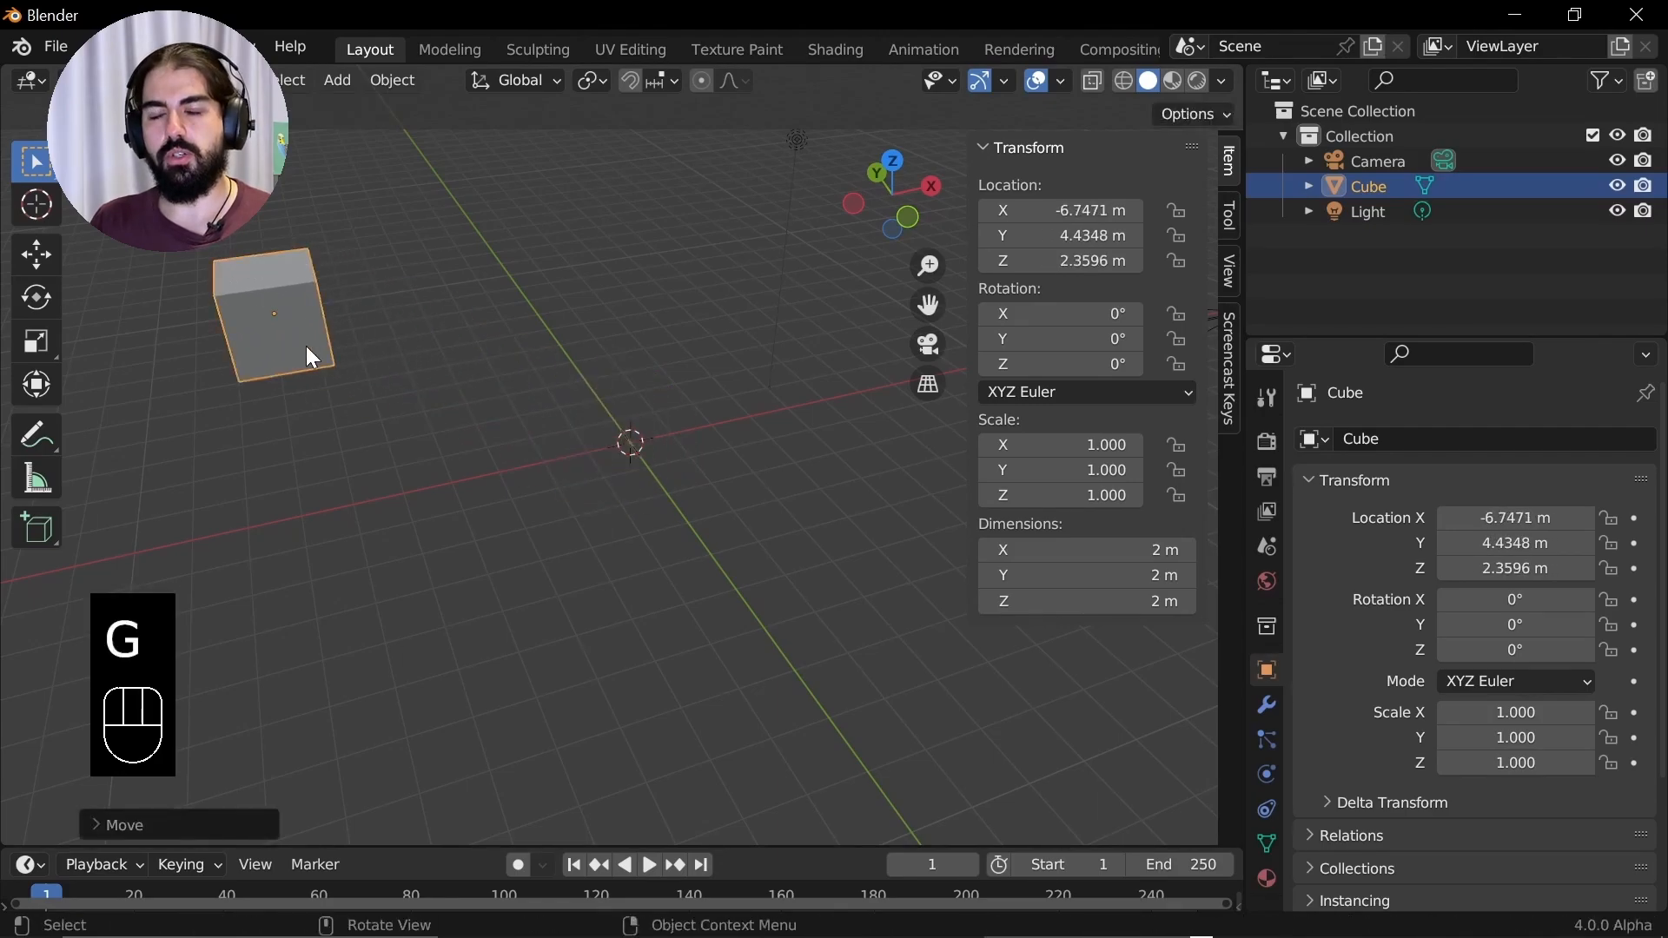
key("shift+s")
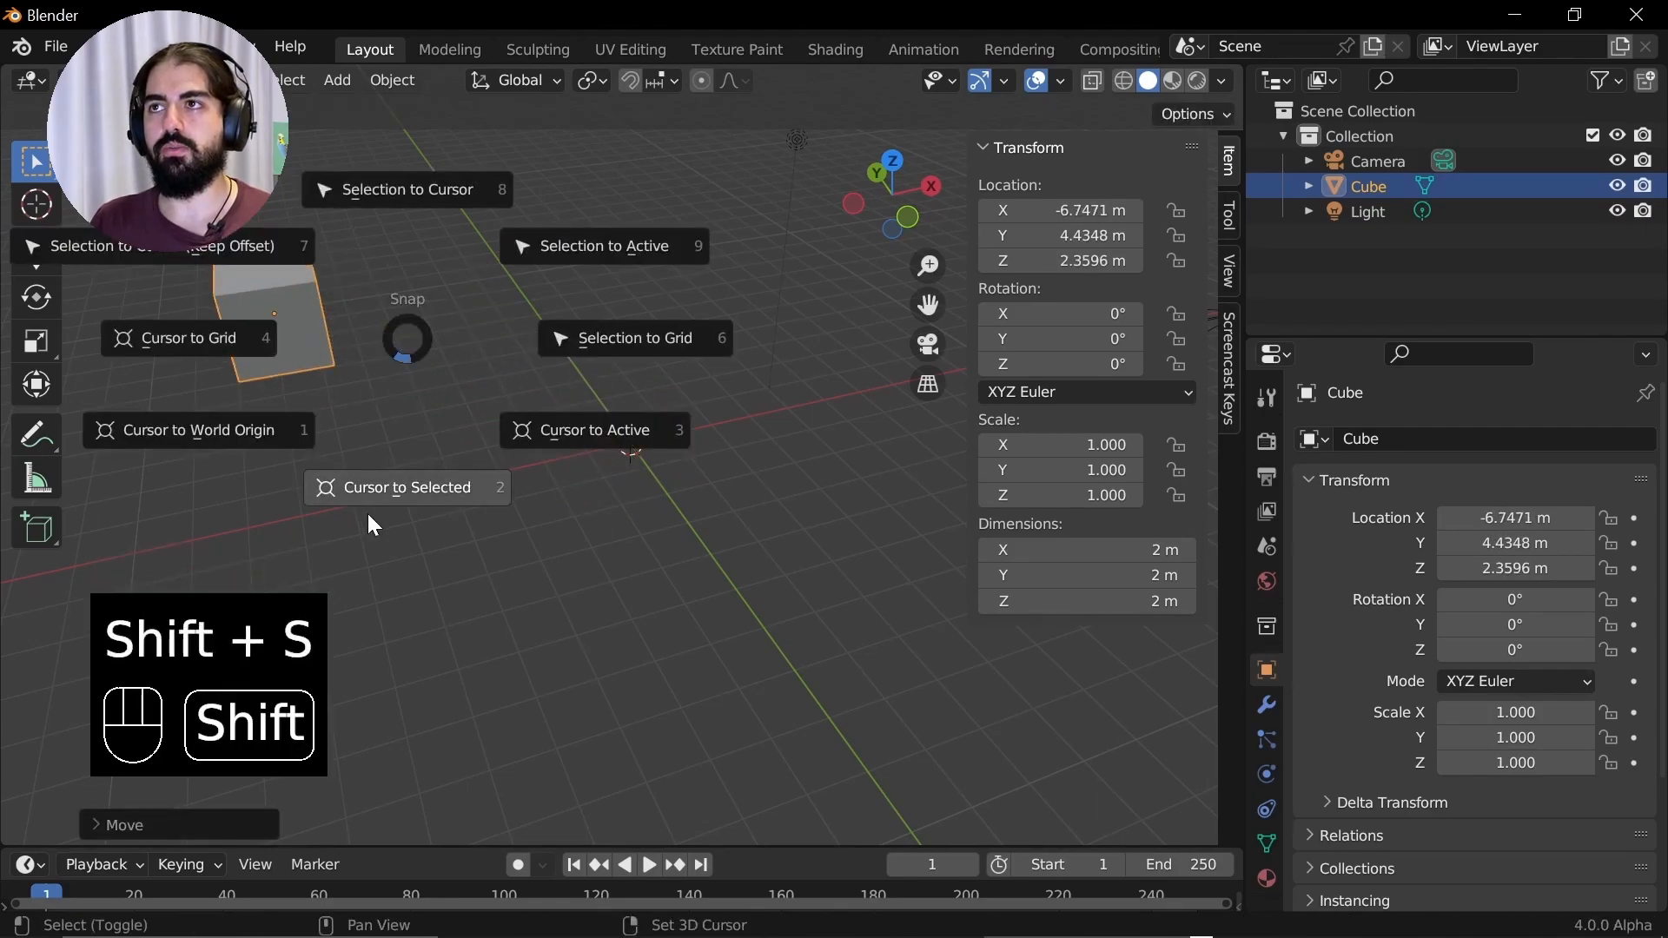
left_click(368, 515)
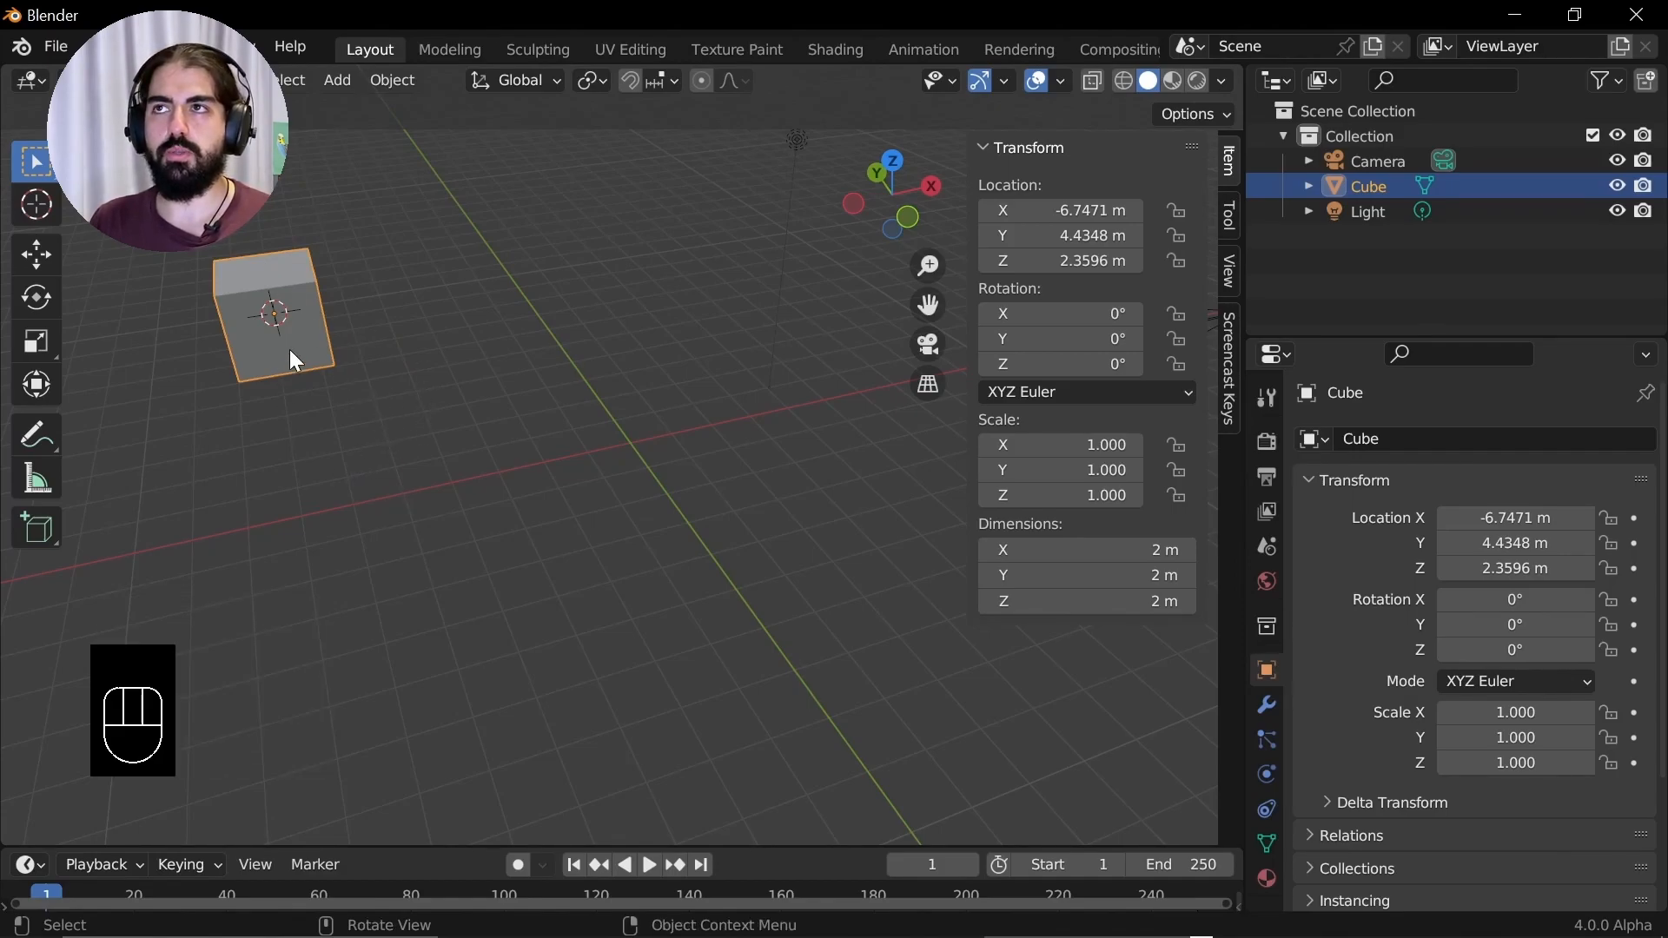
Move the cube away to about X 2.66, Y 0.60, Z 2.22 m and snap it back to the 3D cursor
key("g")
left_click(747, 357)
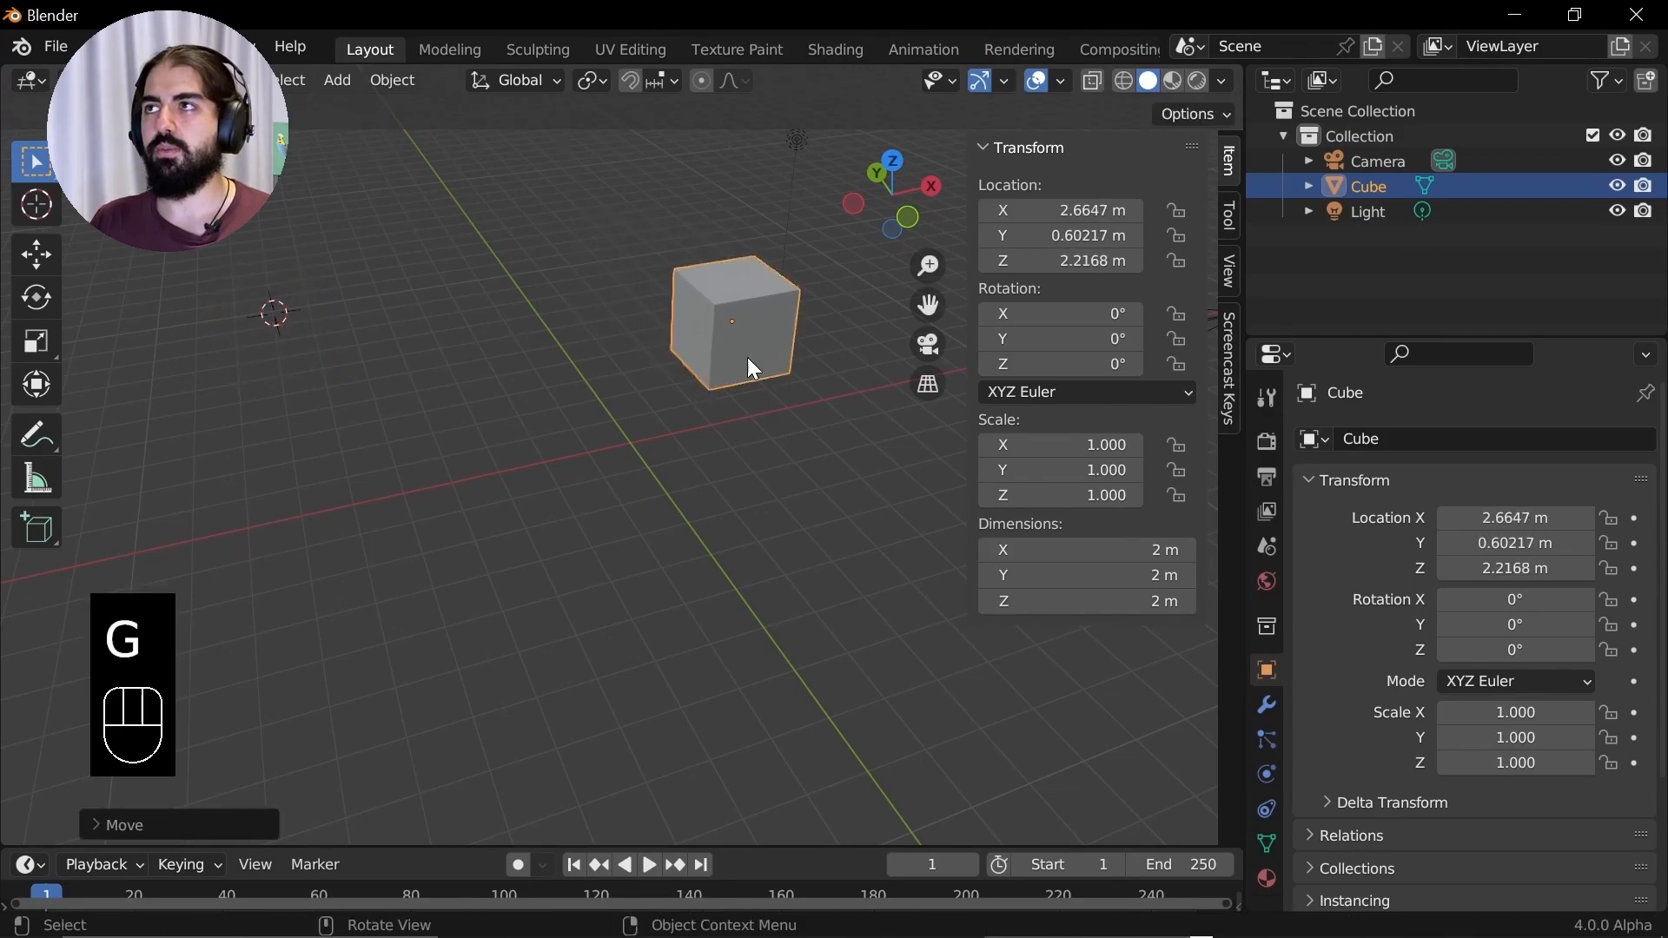
key("shift+s")
left_click(721, 196)
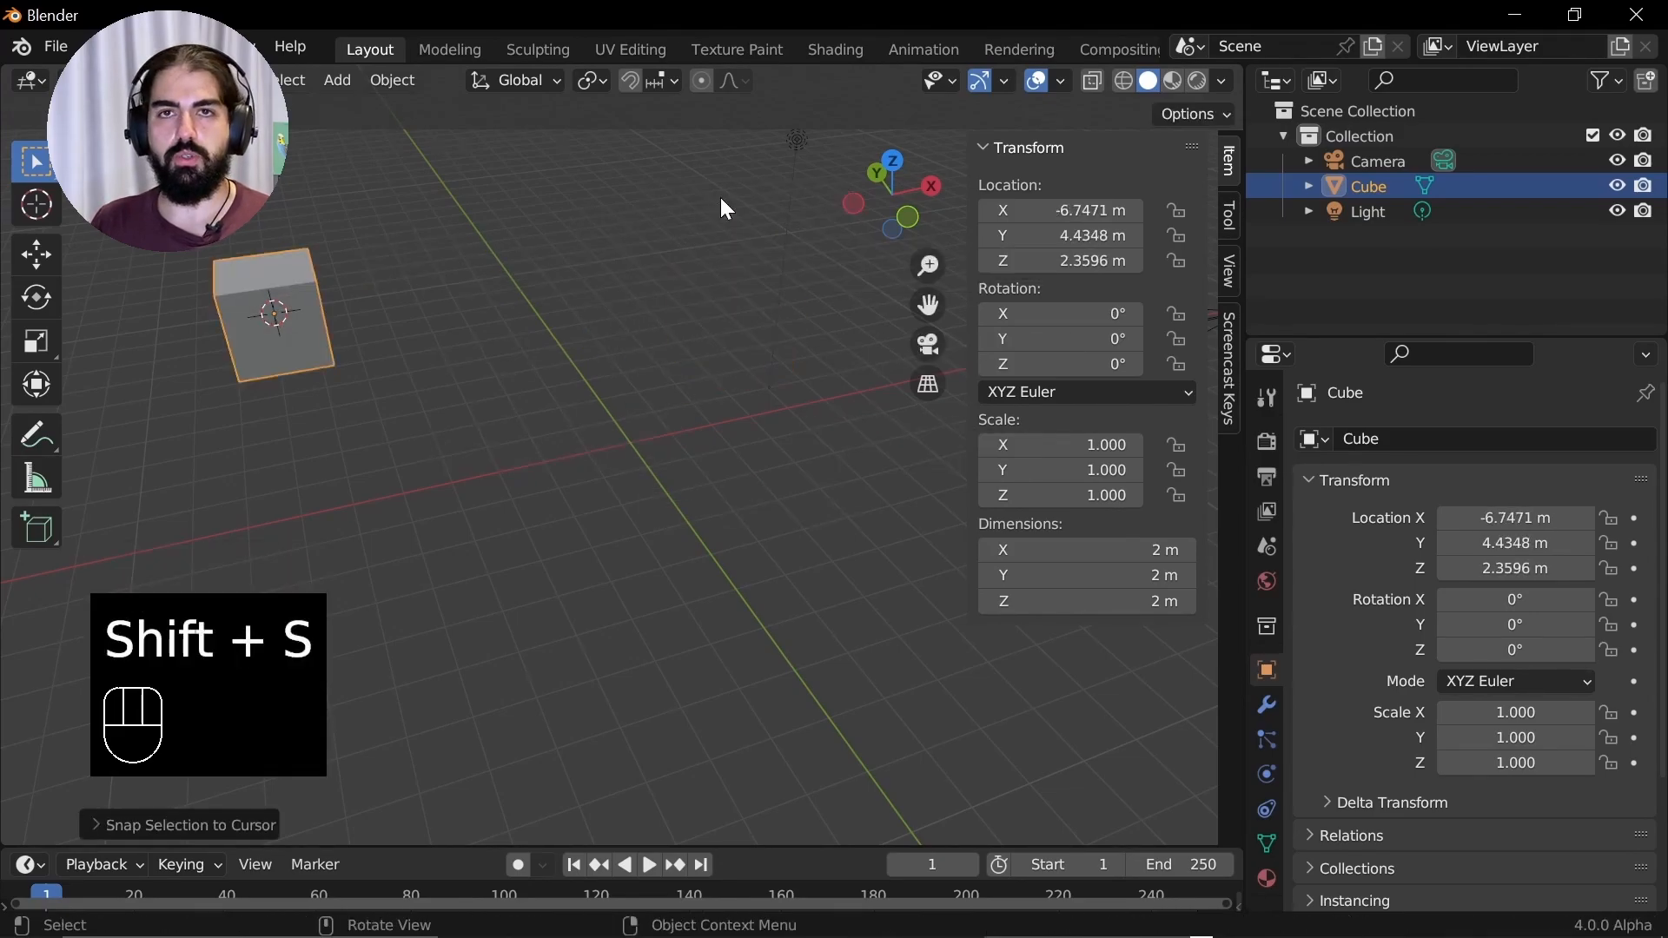
Return the 3D cursor to the world origin and bring the cube there with Selection to Cursor
key("shift+s")
left_click(489, 416)
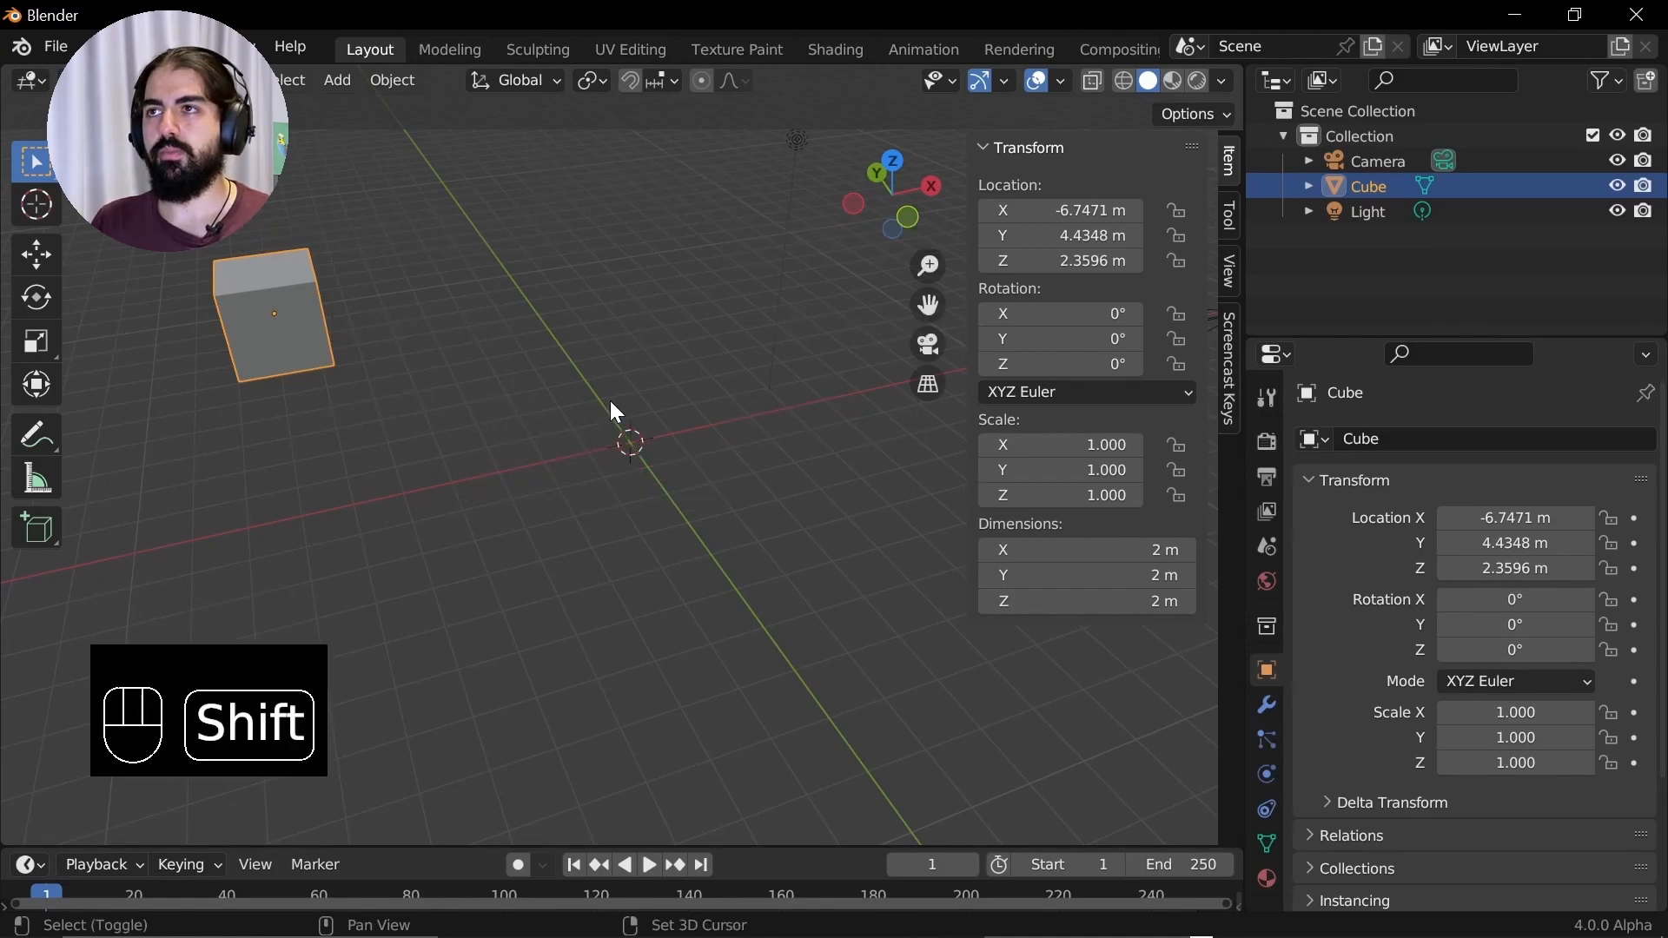
key("shift+s")
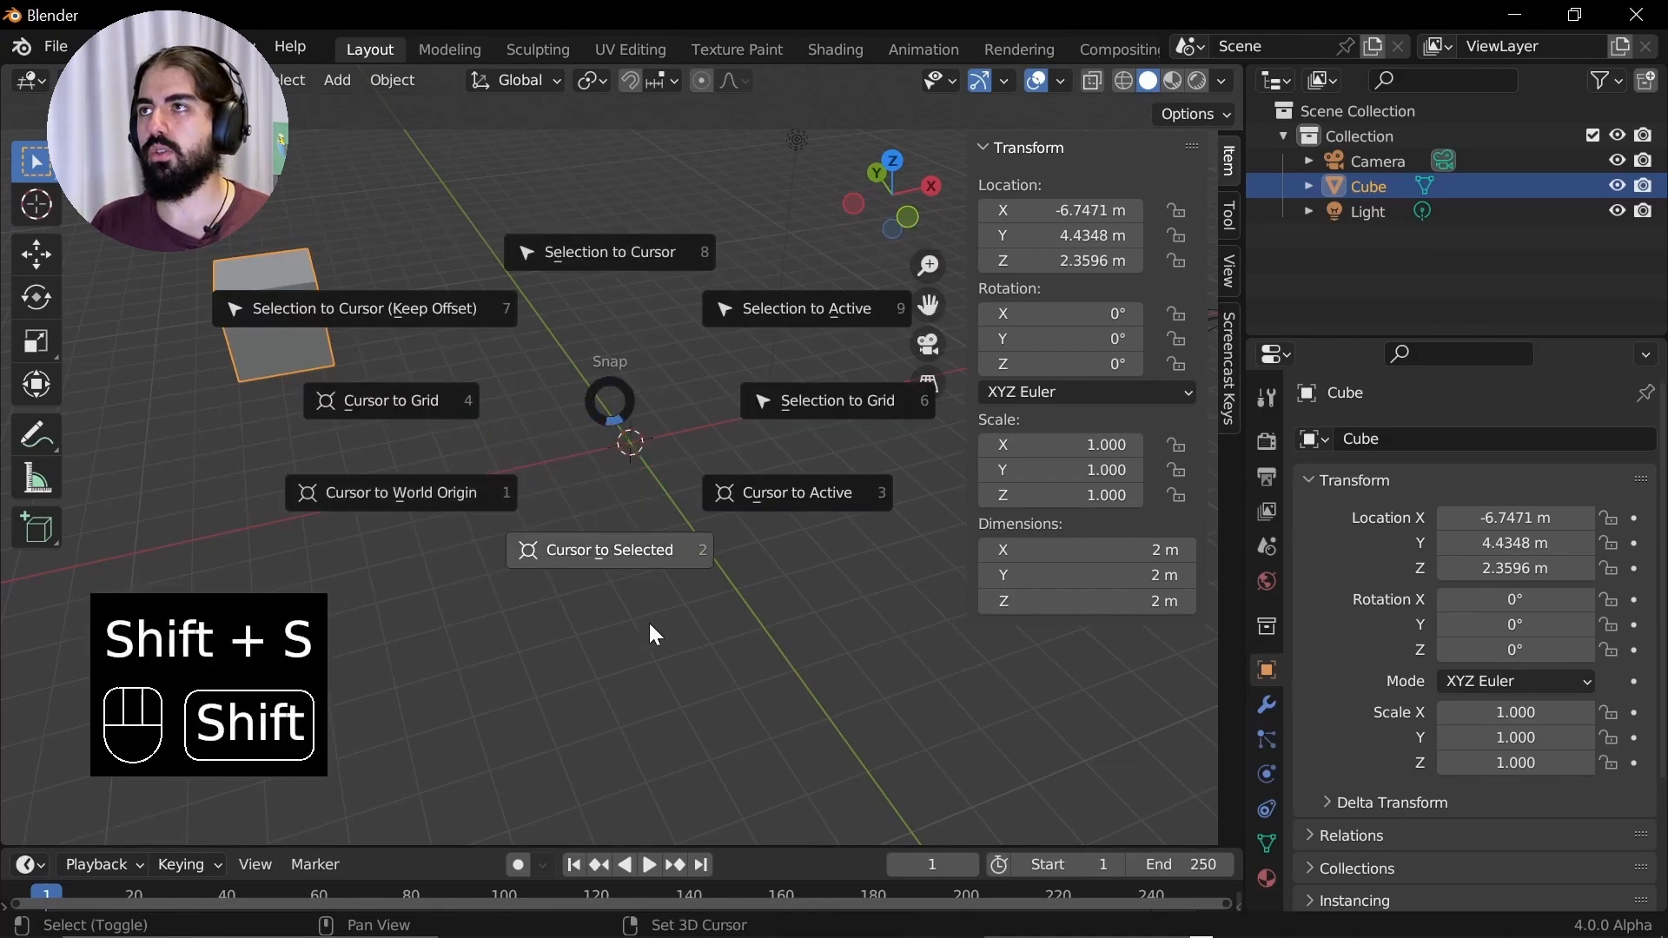
left_click(619, 290)
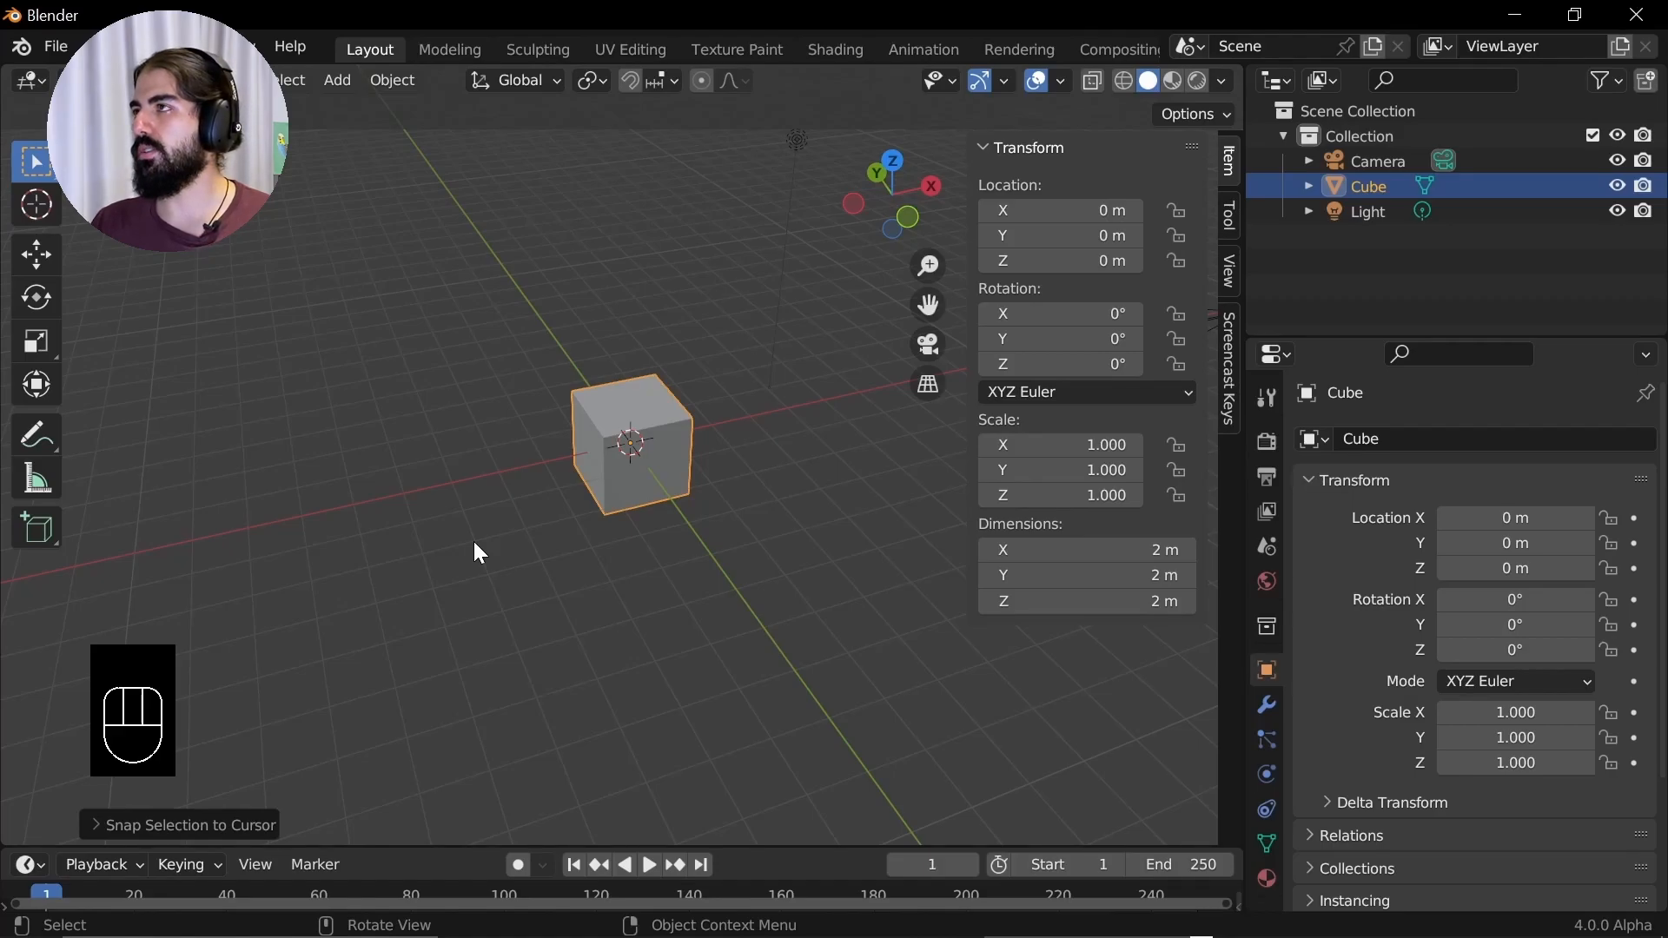
Reselect the cube, switch it to Edit Mode and look through the available mesh tools
left_click(734, 420)
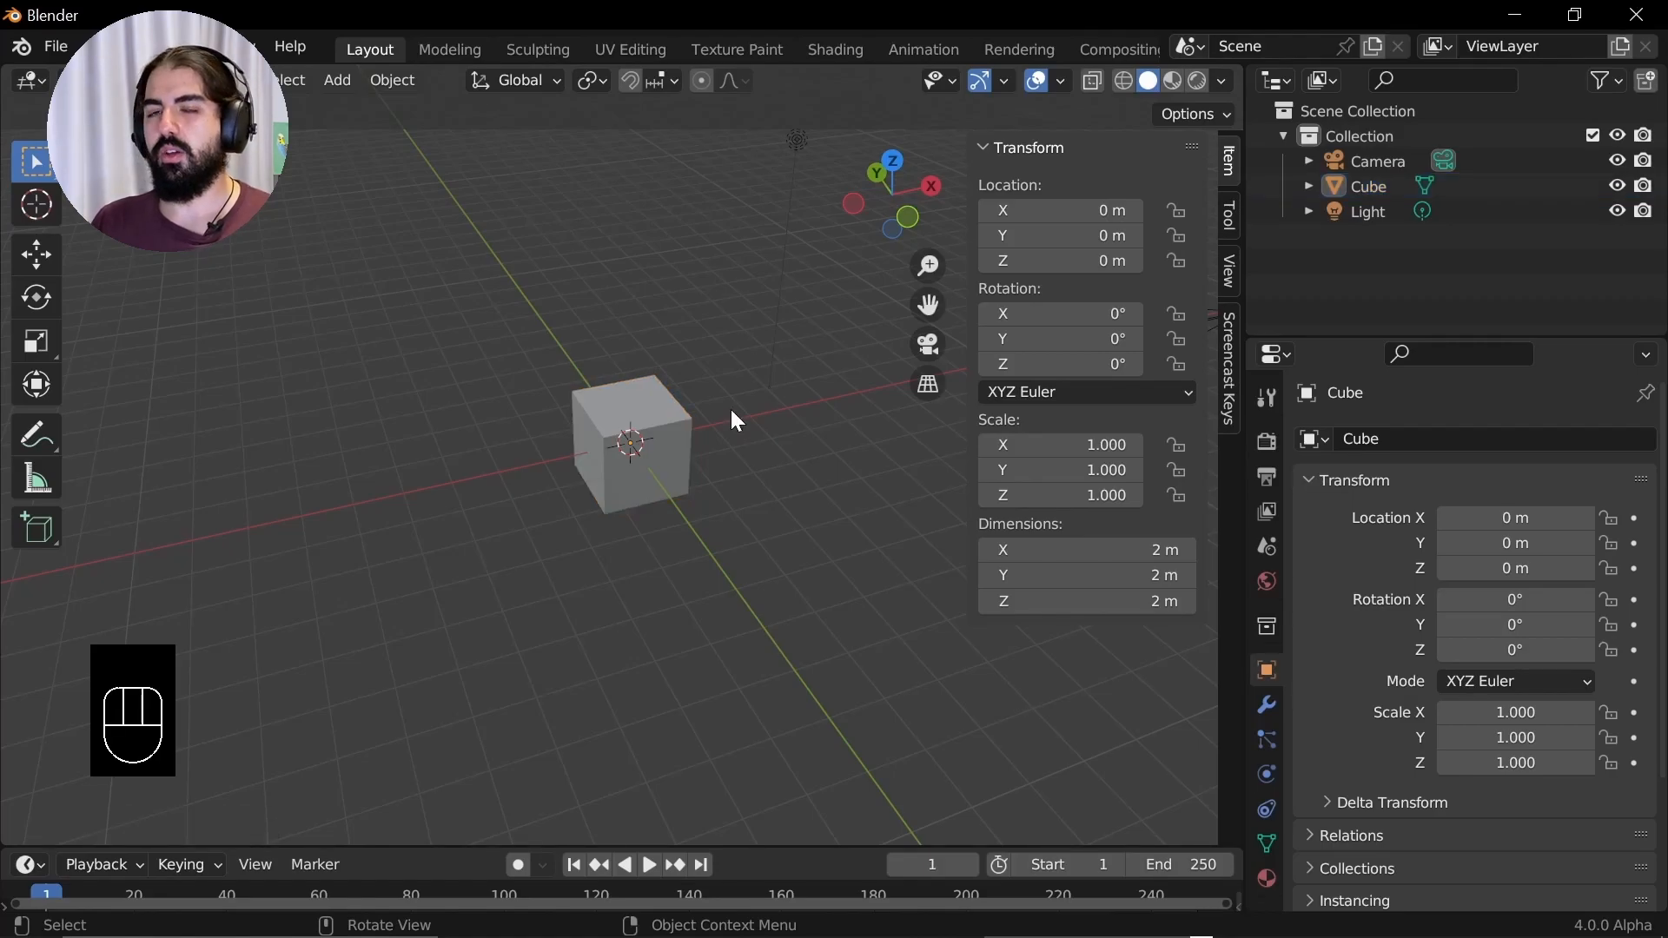
left_click(622, 435)
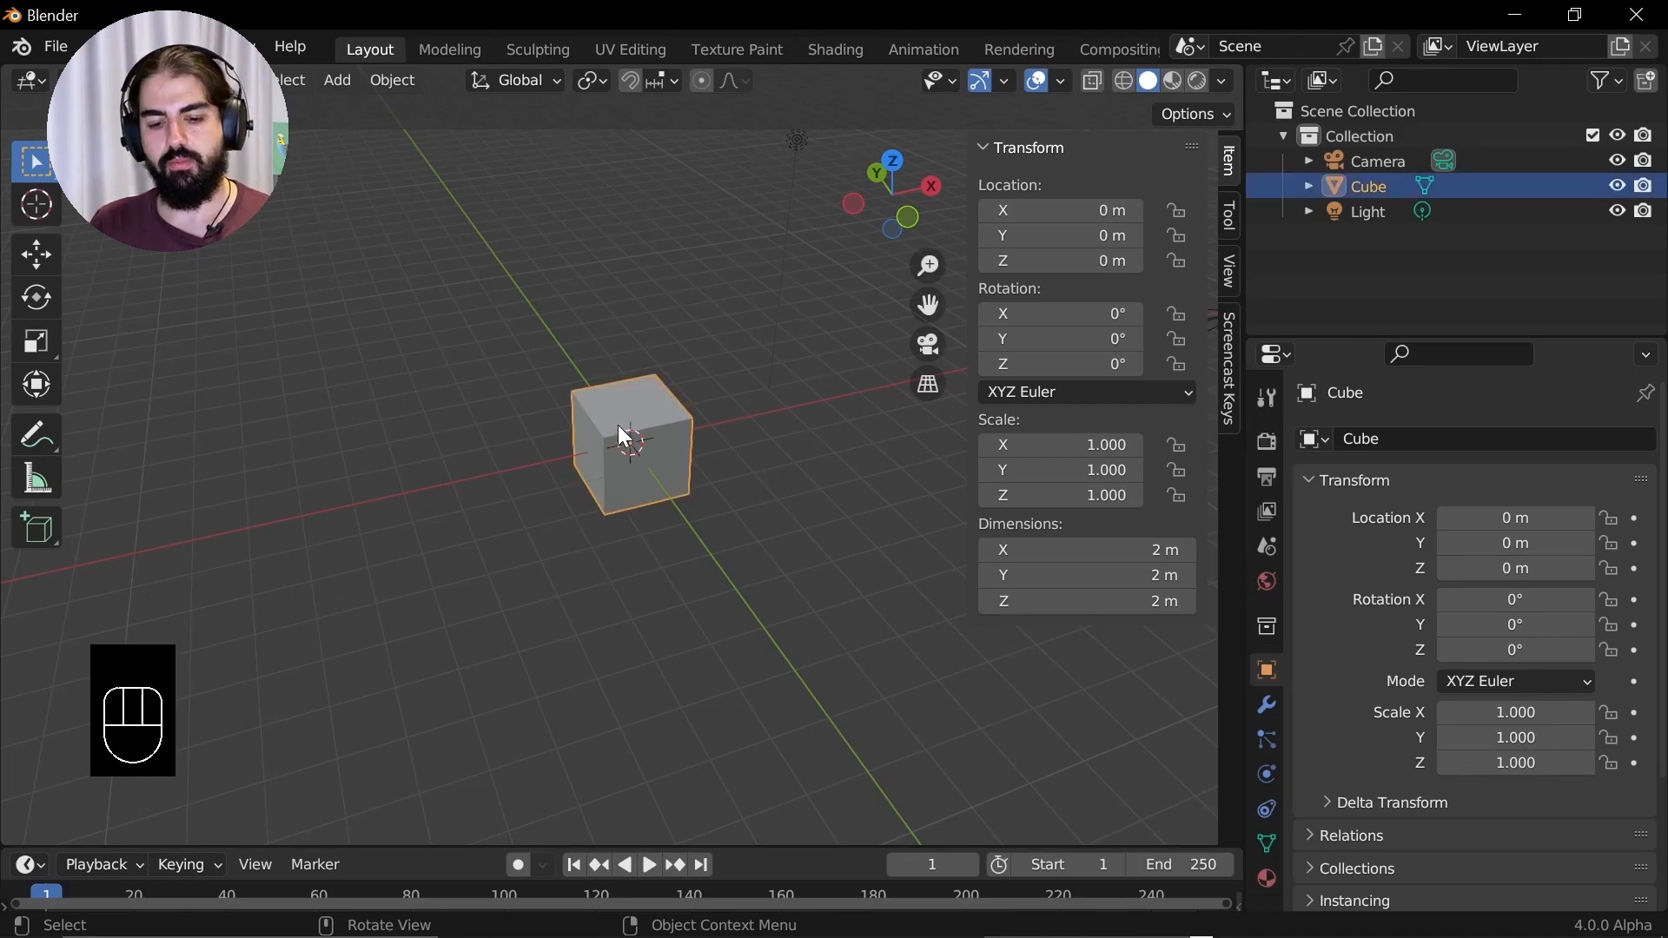
key("Tab")
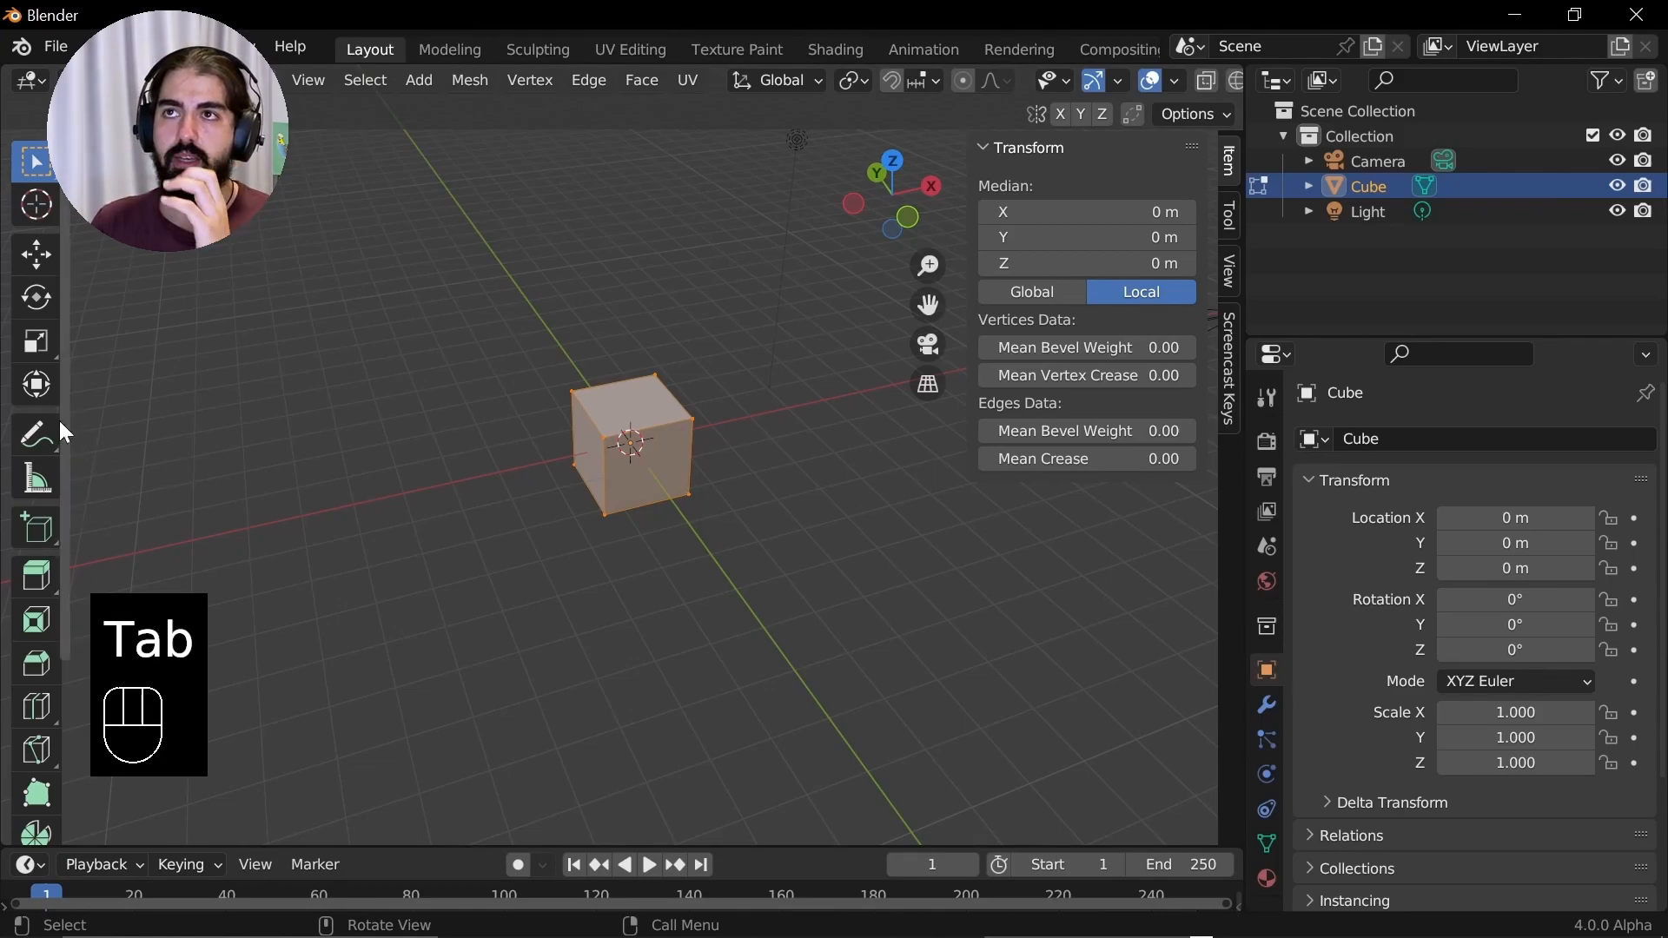
scroll(43, 415, "down", 4)
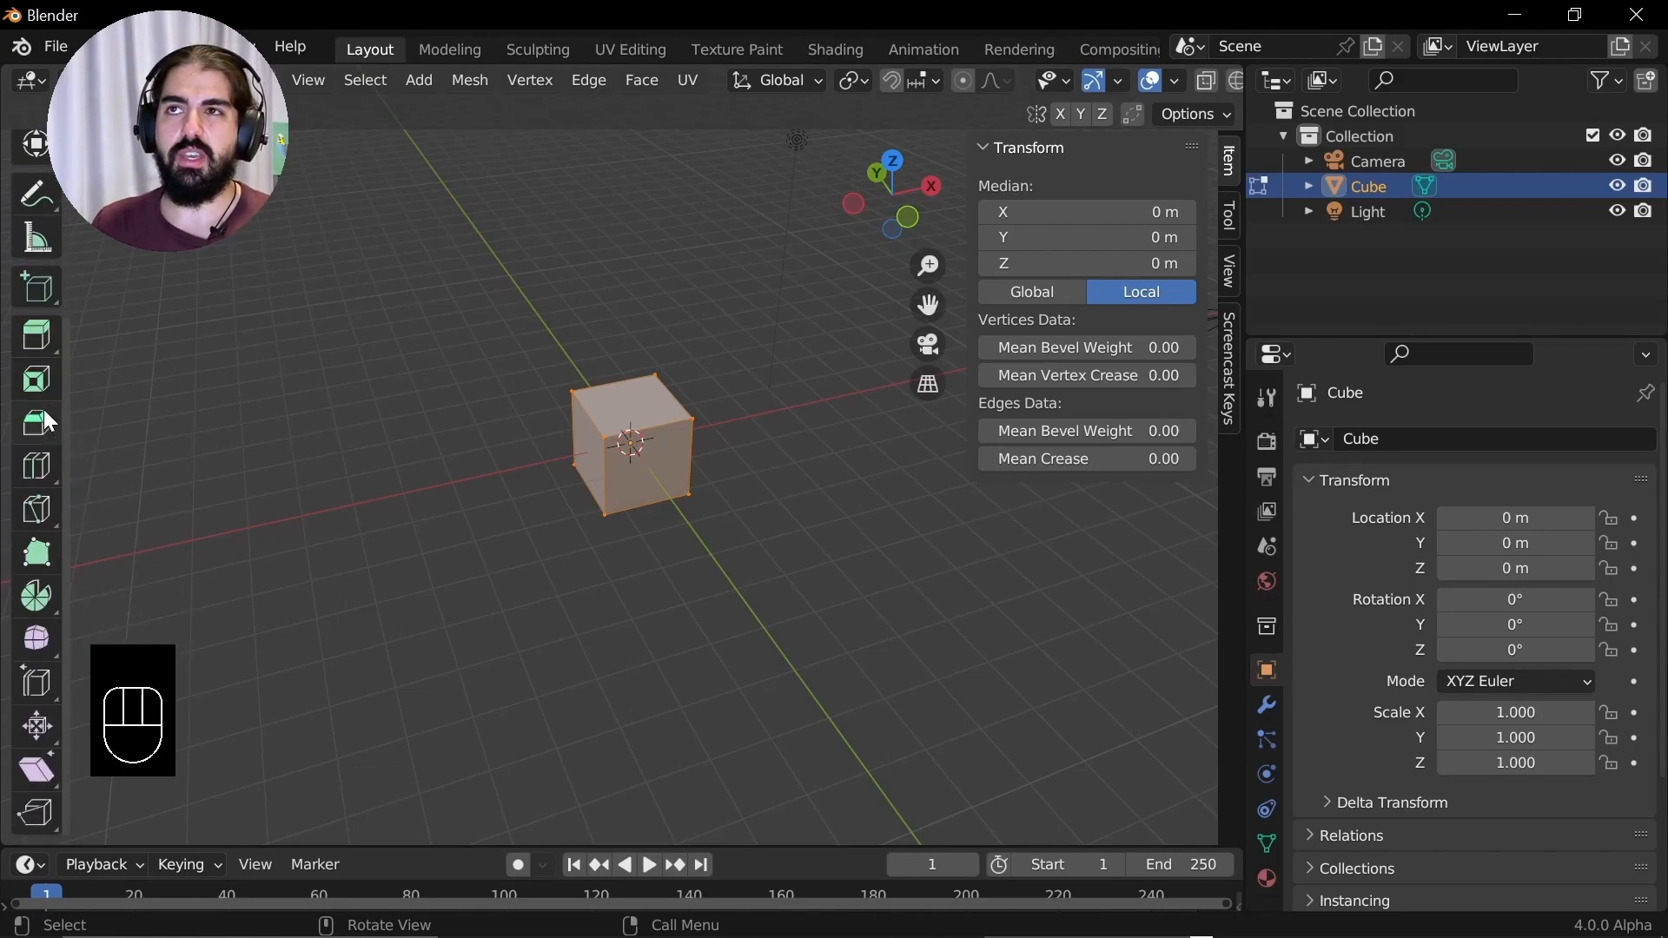
scroll(43, 409, "up", 4)
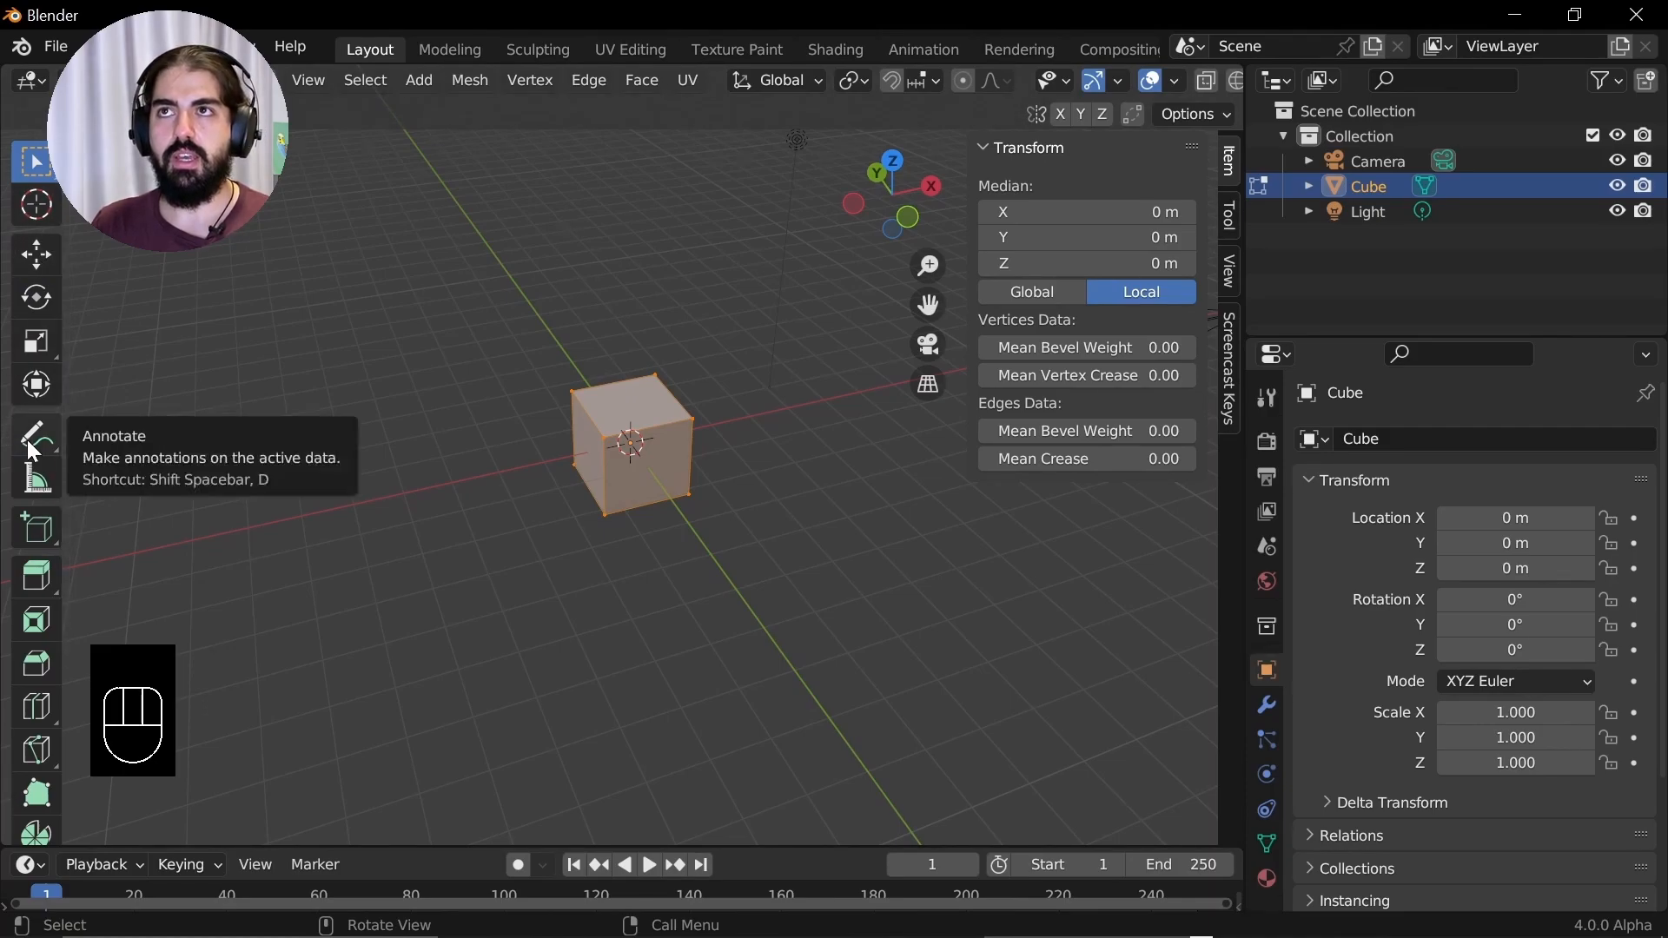
Hide and show the viewport's tool shelf and transform sidebar several times, leaving both shown
key("t")
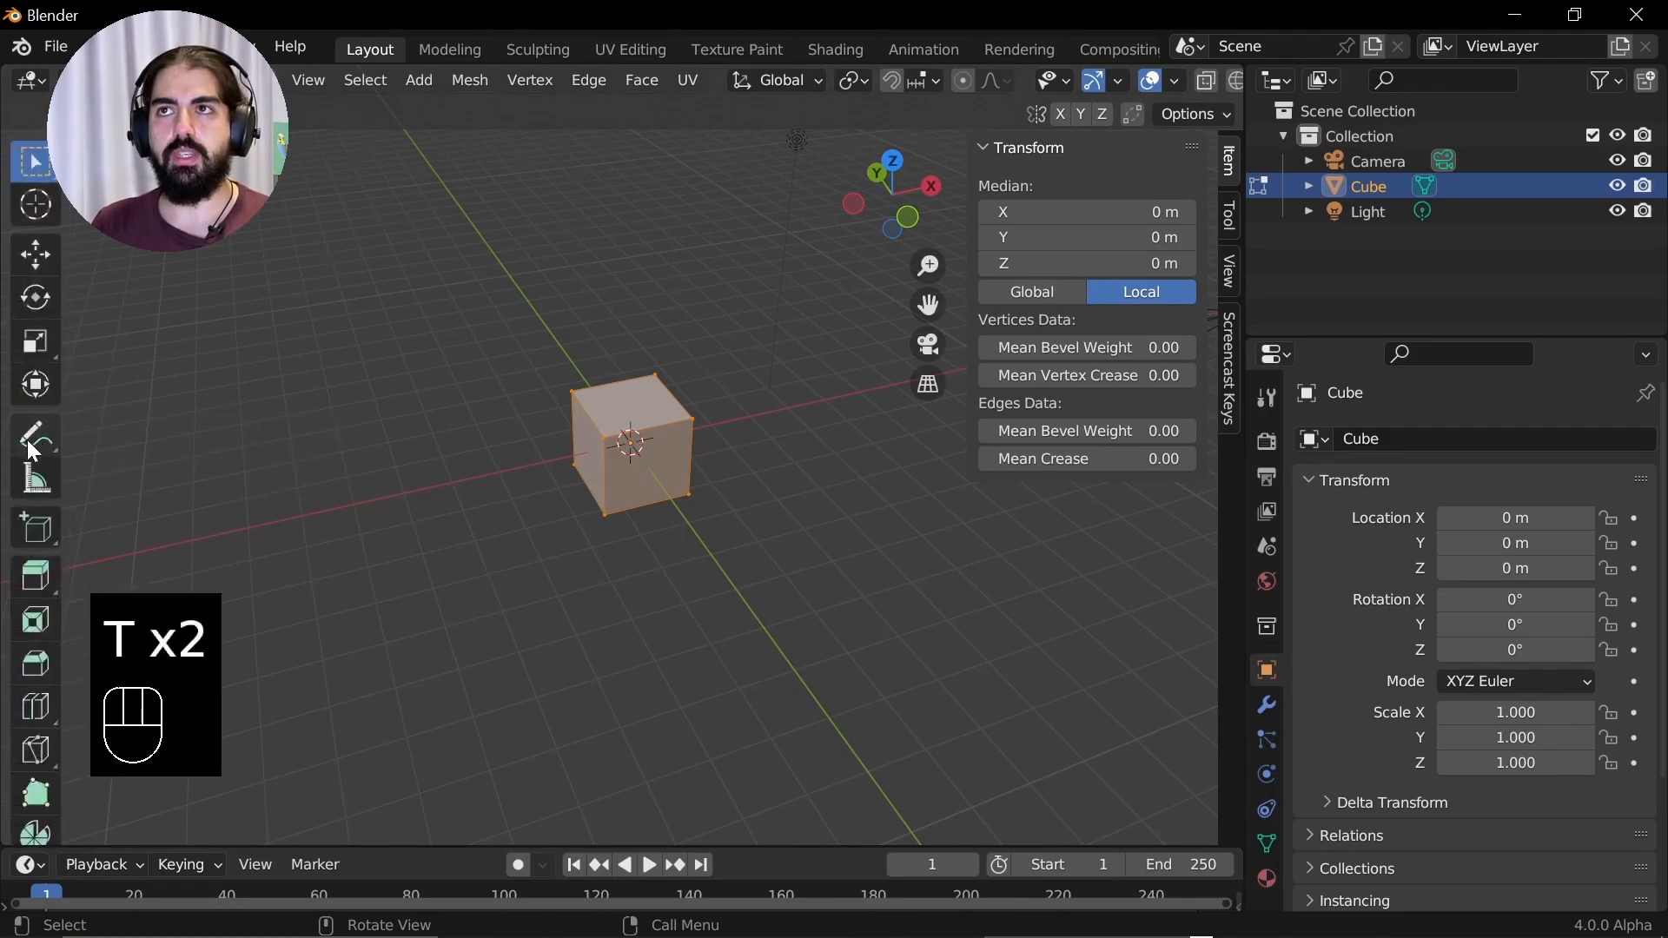
key("t")
key("n")
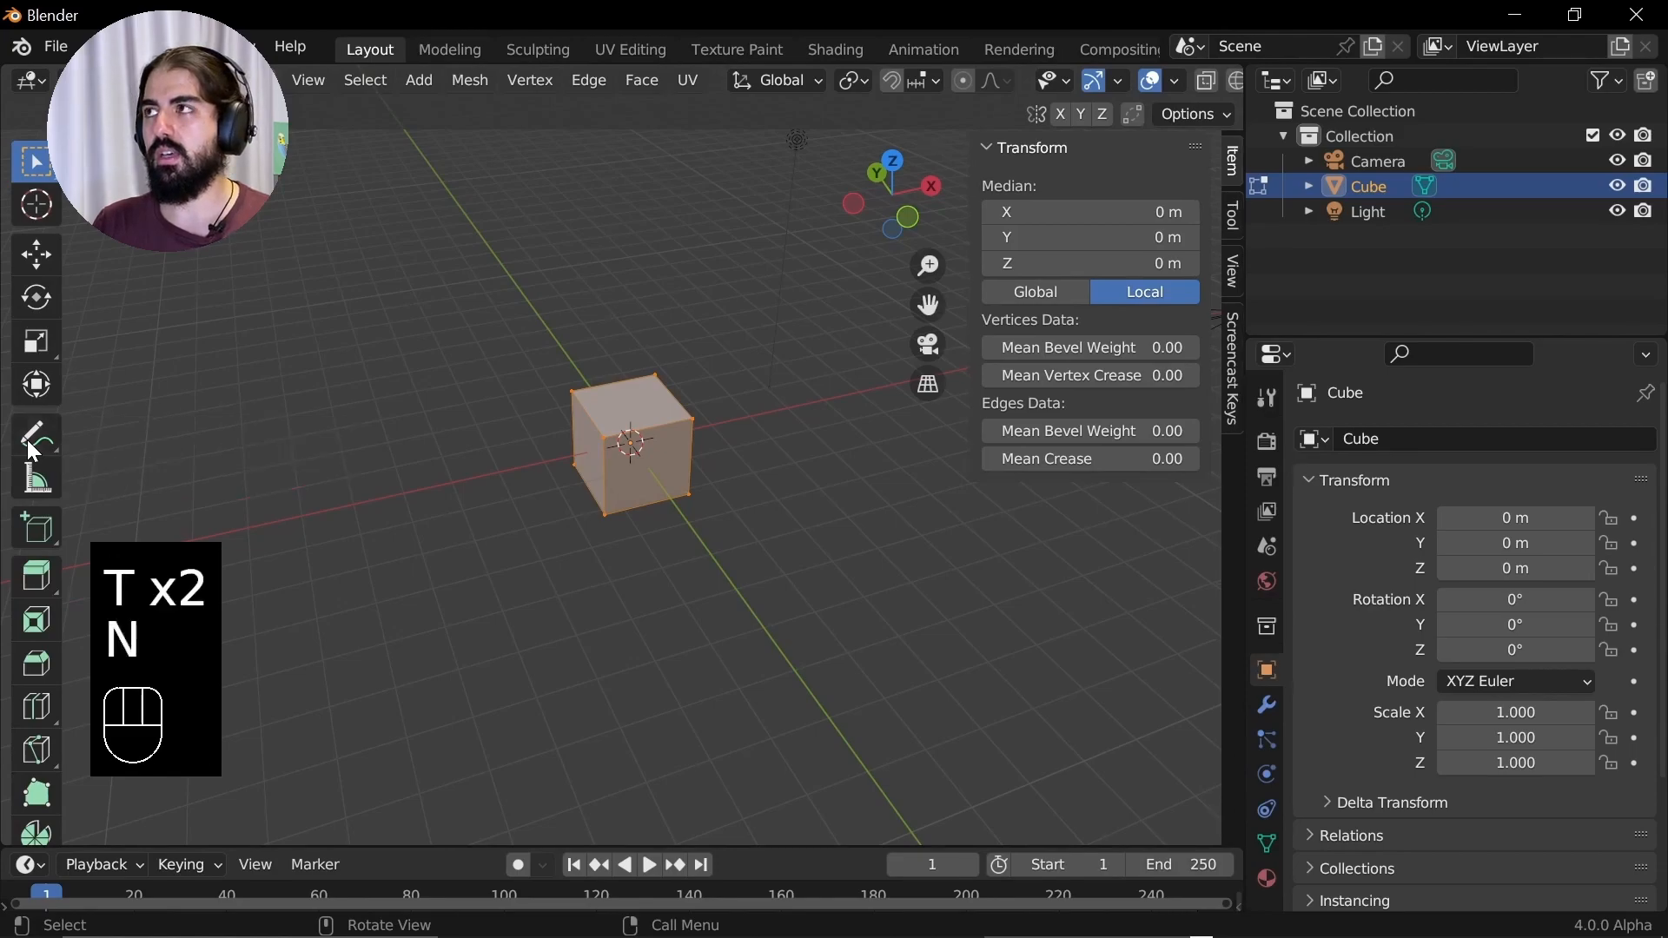
key("n")
key("t")
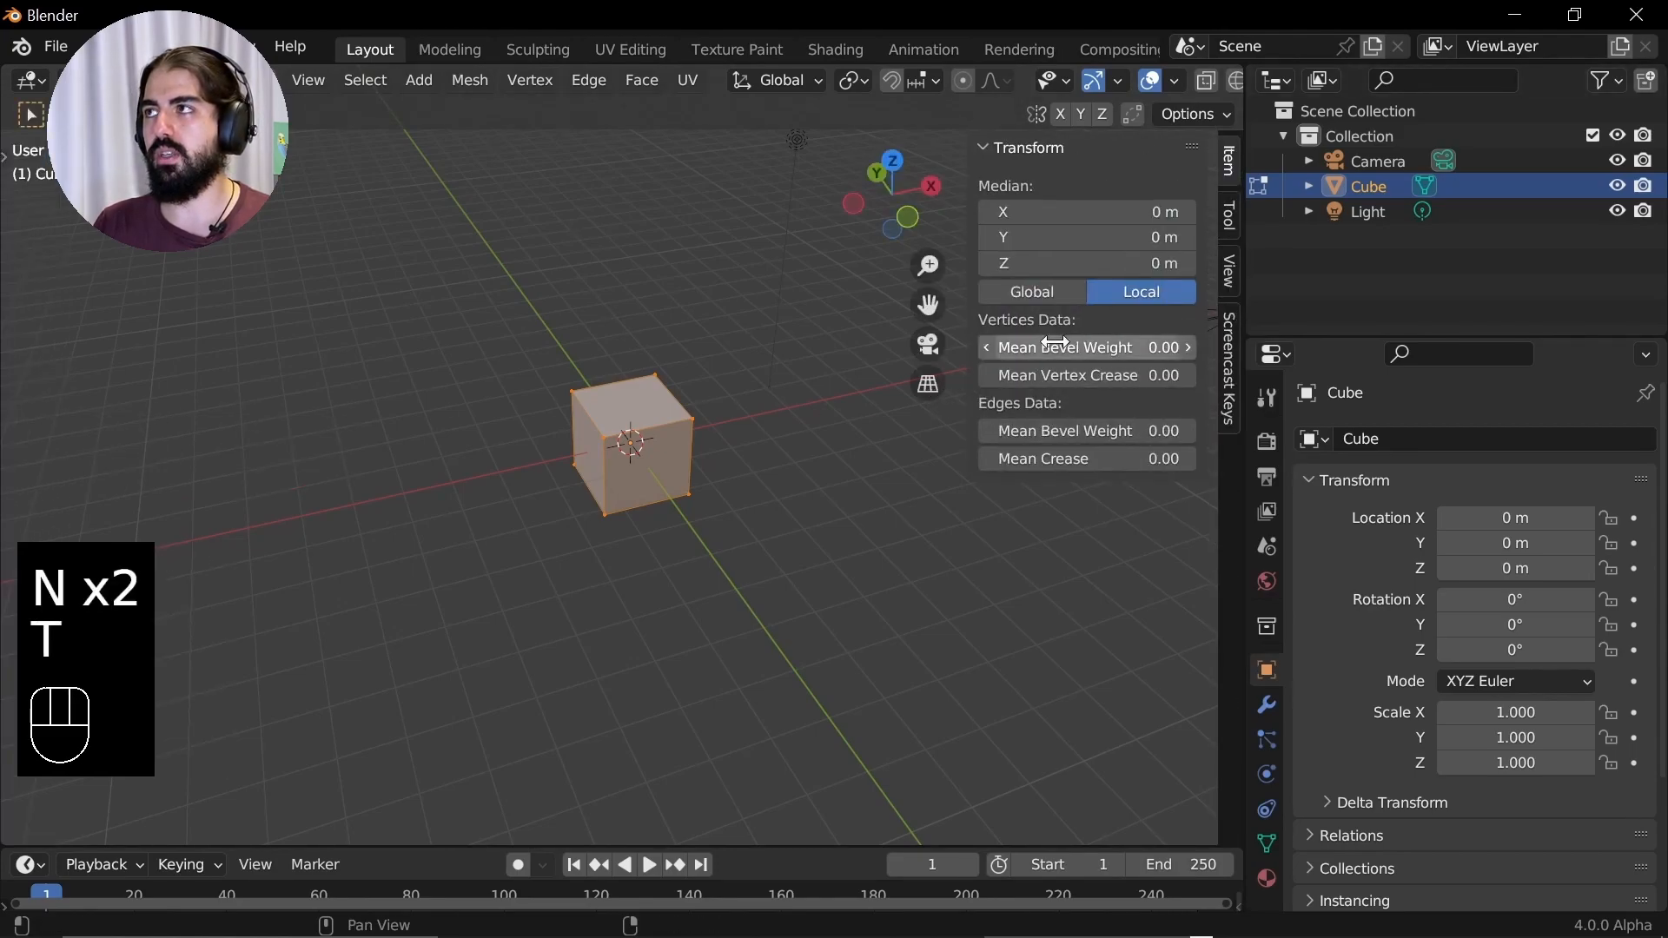
key("n")
key("t")
key("n")
key("t")
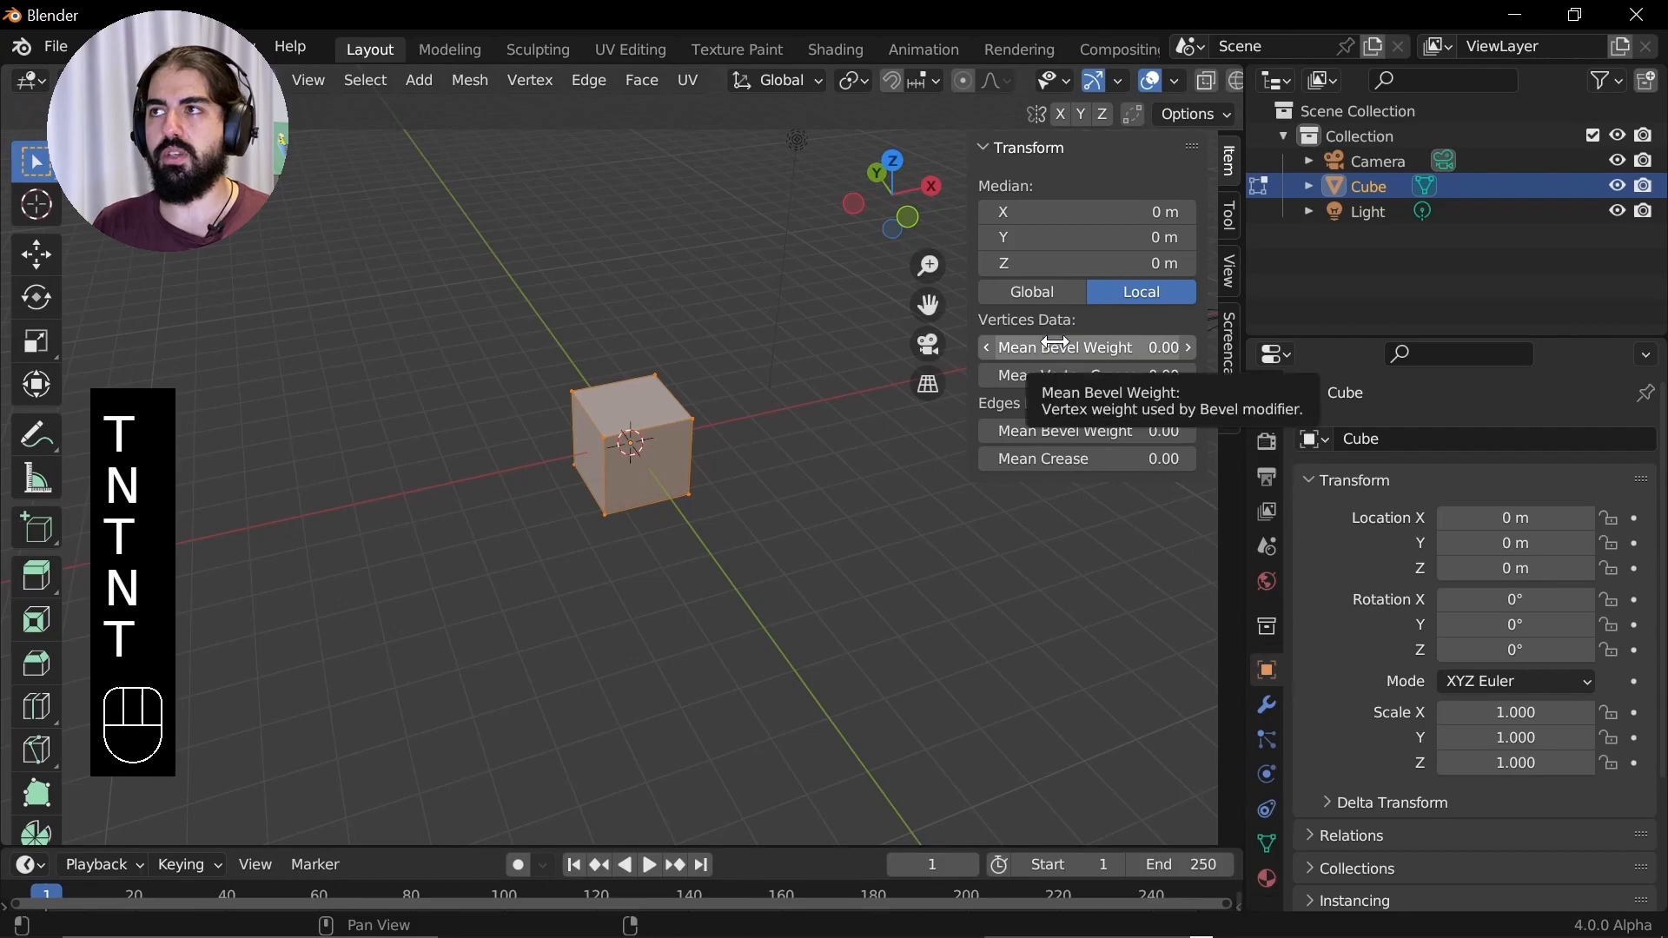
key("n")
key("t")
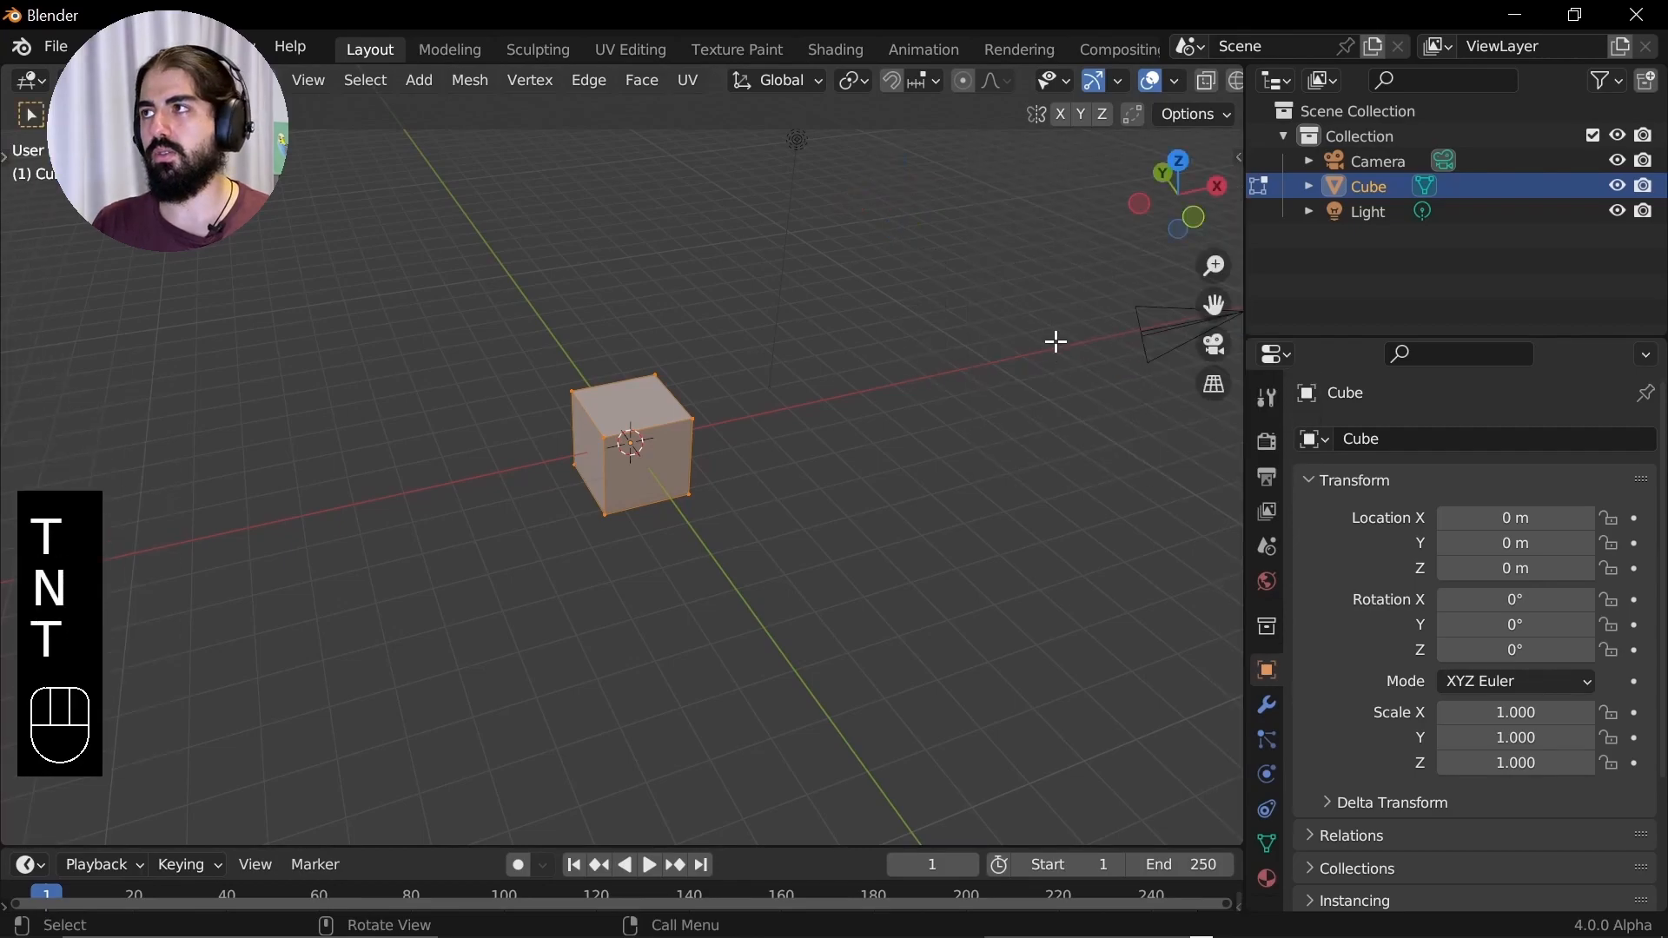
key("t")
key("n")
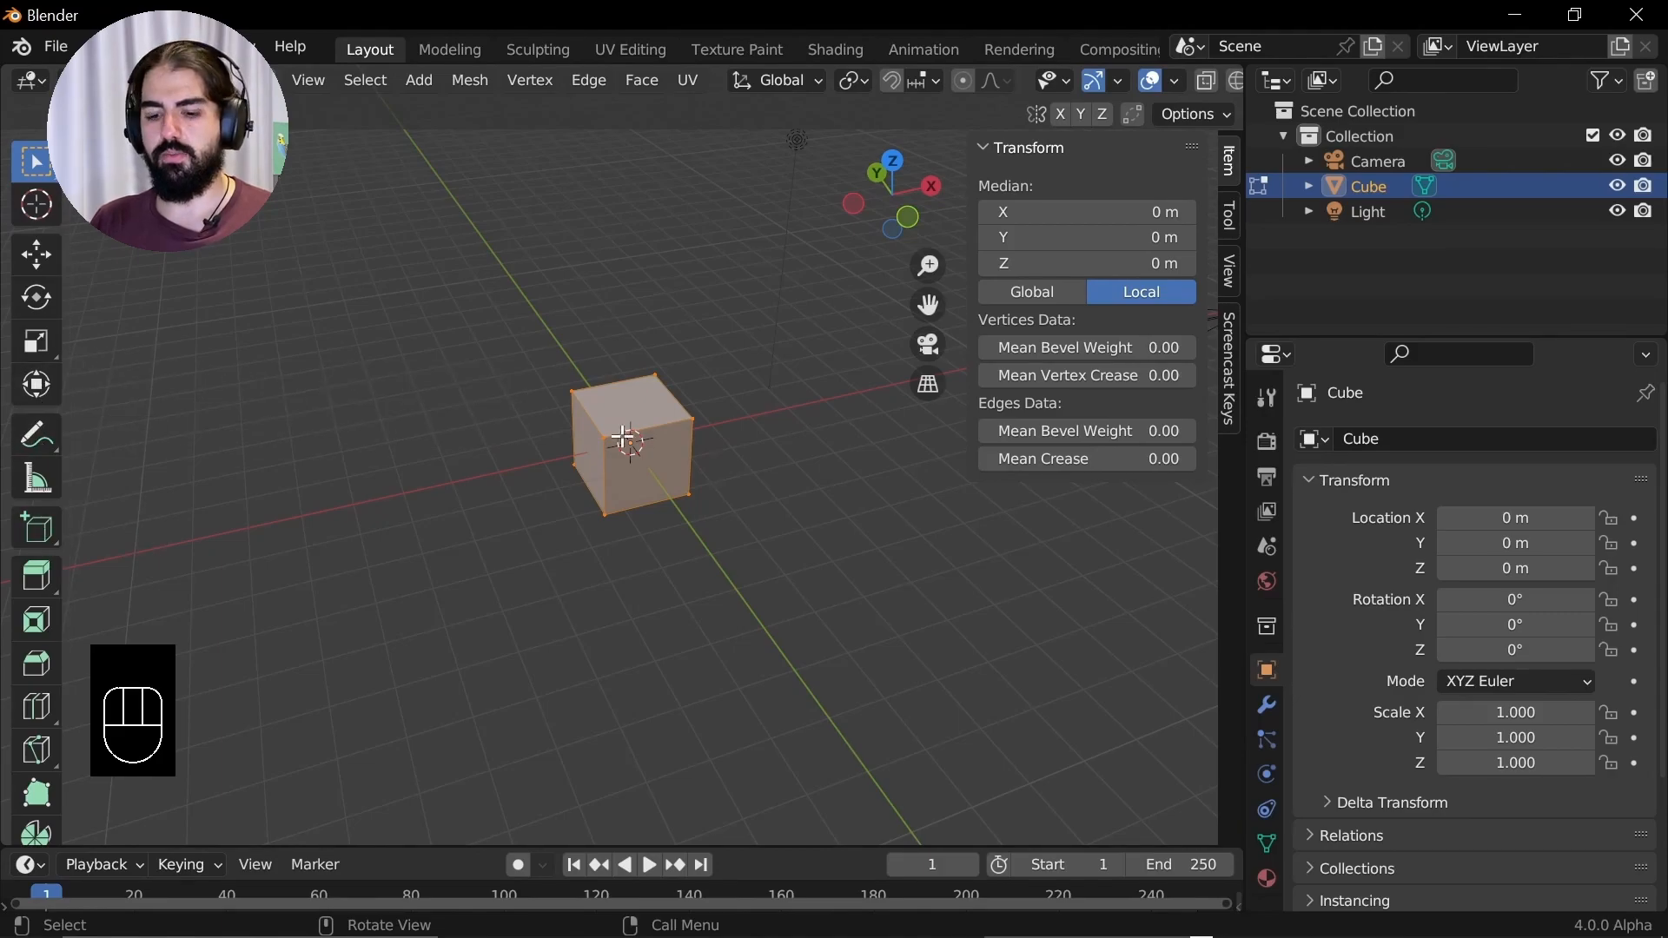
Try moving the cube freely in Object Mode to about X -4.75, Y 1.89, Z 0.02 m, and undo the move
key("Tab")
key("g")
left_click(403, 435)
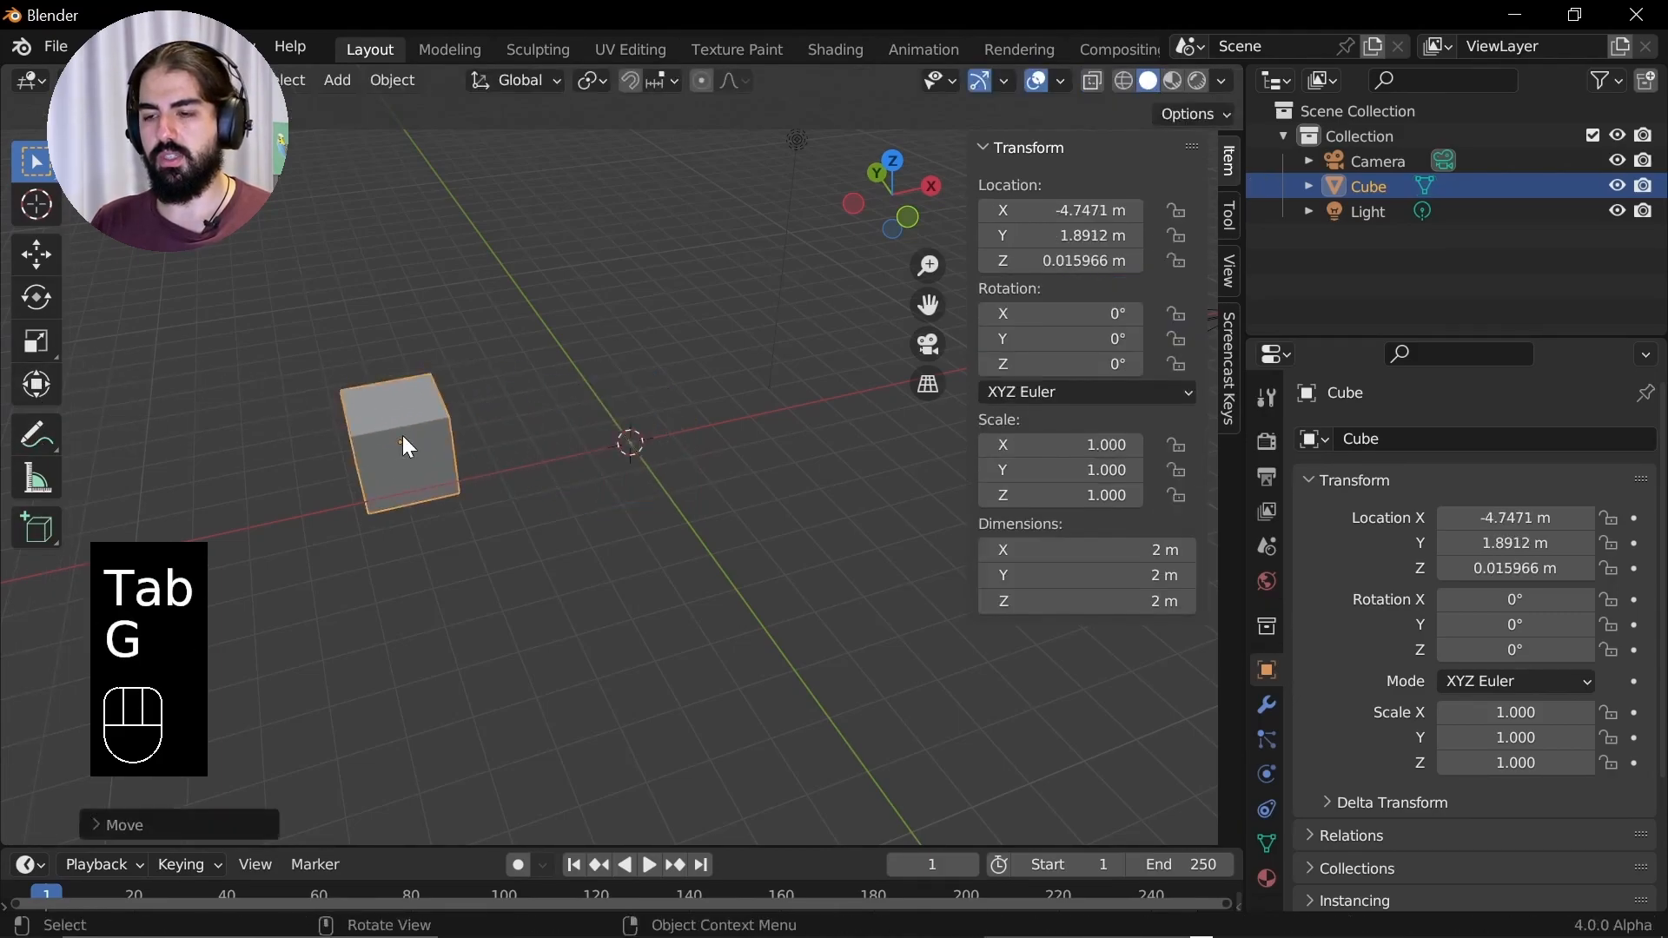
key("ctrl+z")
Try scaling the cube uniformly to about -0.476 and undo the scaling
key("s")
left_click(697, 423)
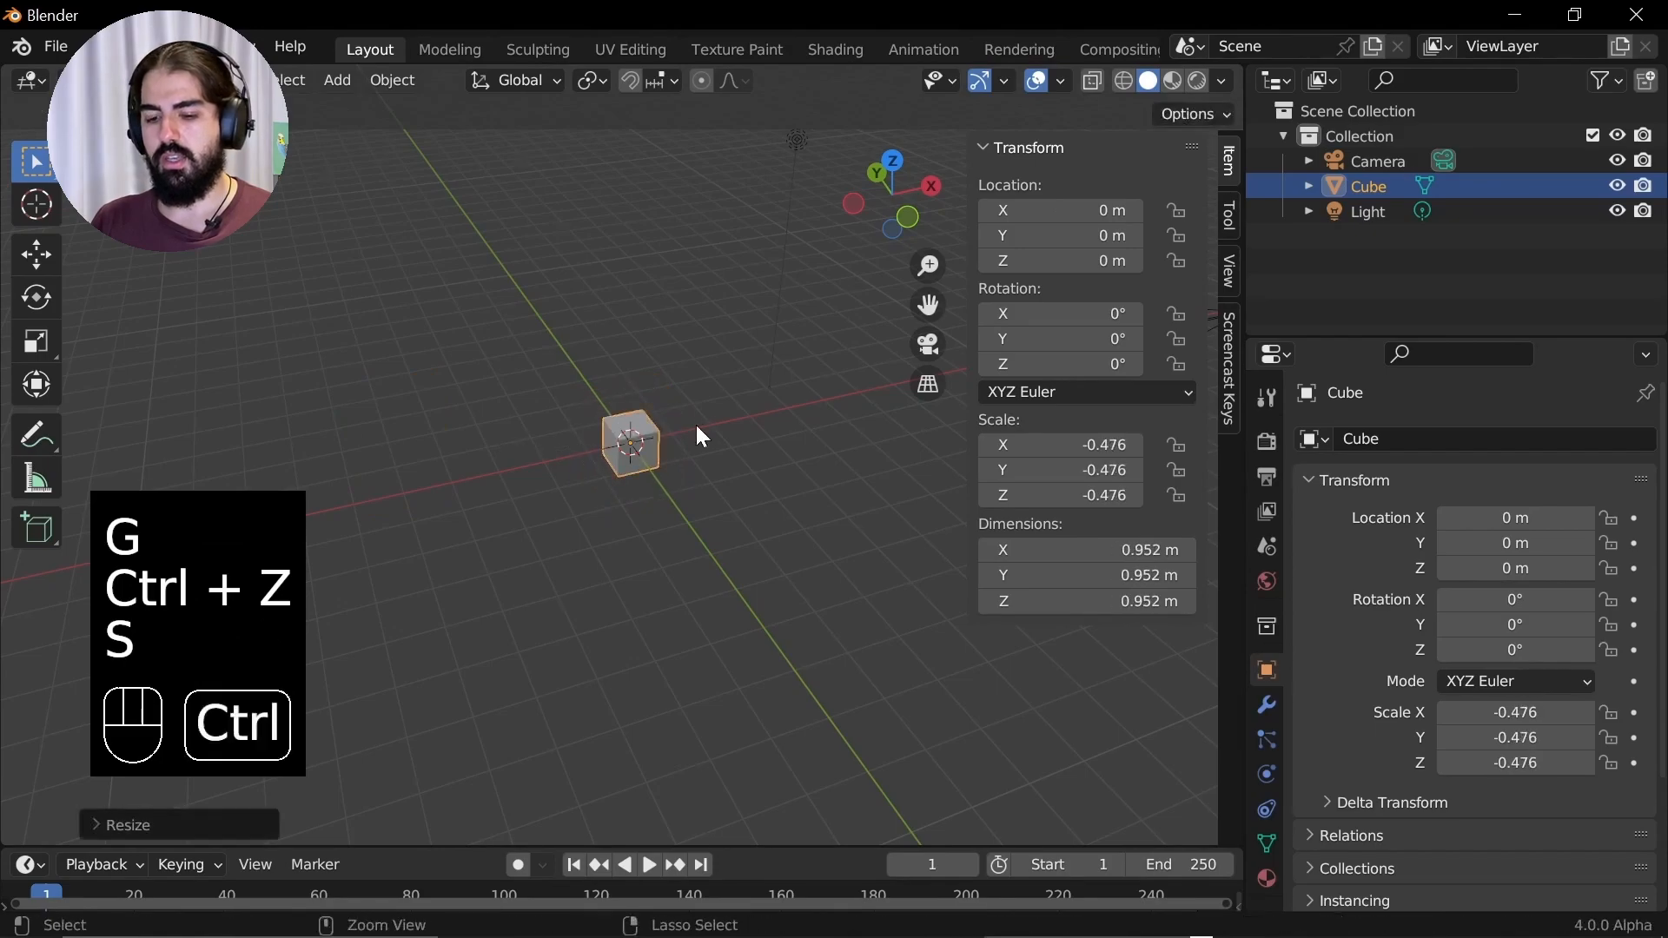
key("ctrl+z")
Try rotating the cube freely, including trackball rotation, and undo the rotation
key("r")
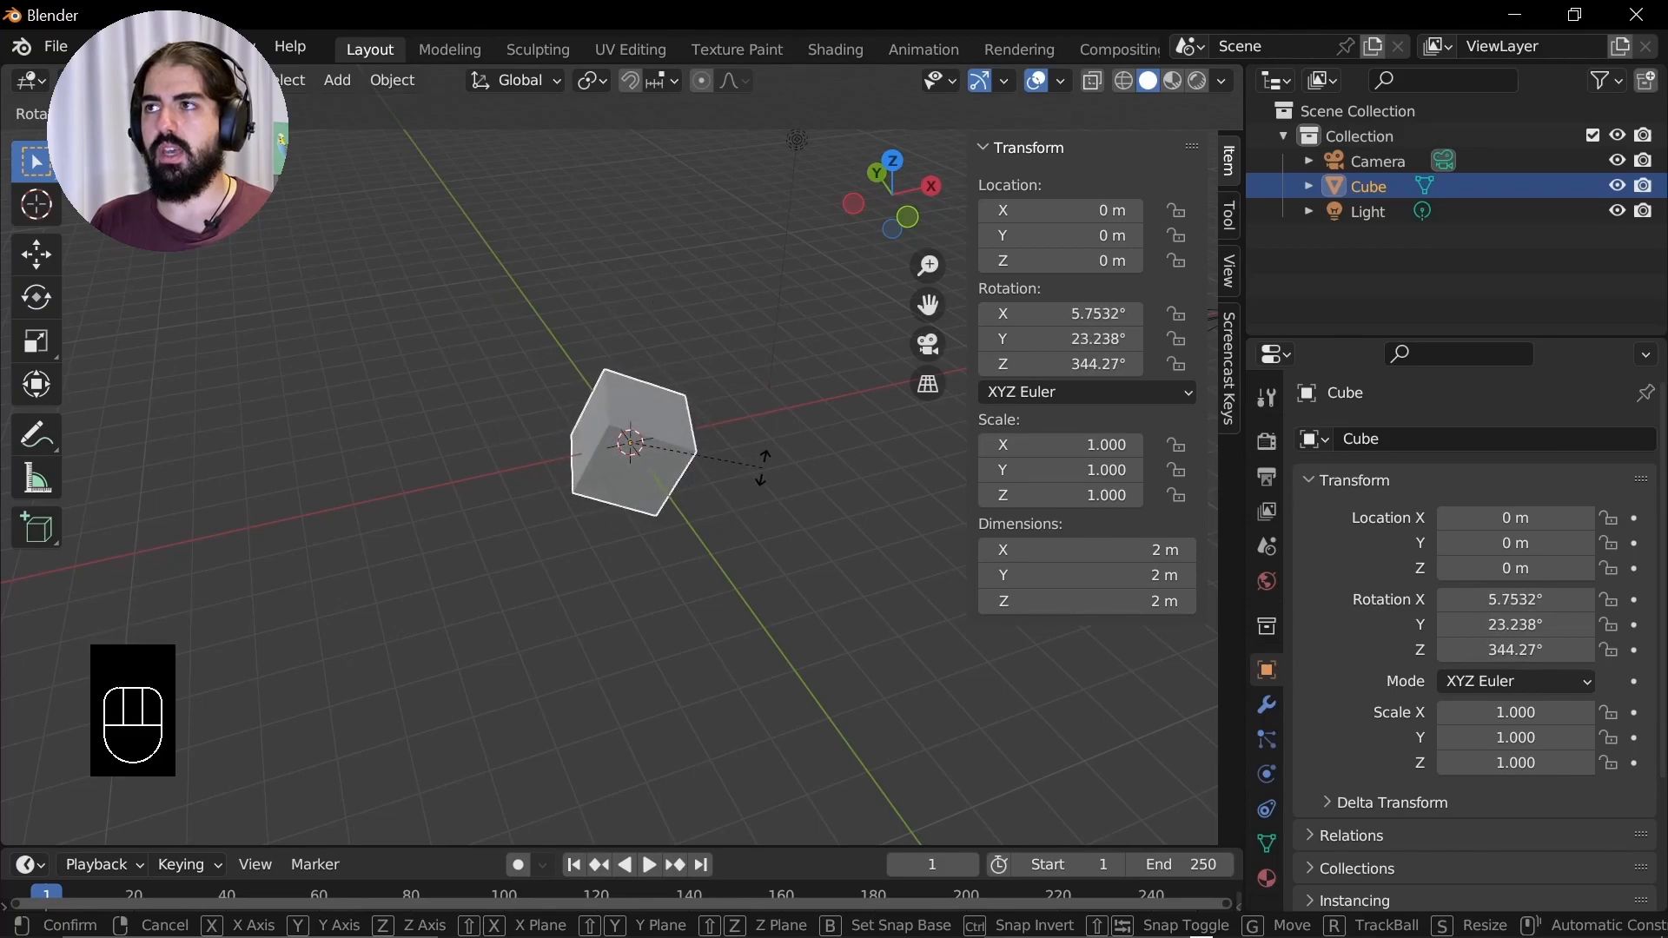
key("r")
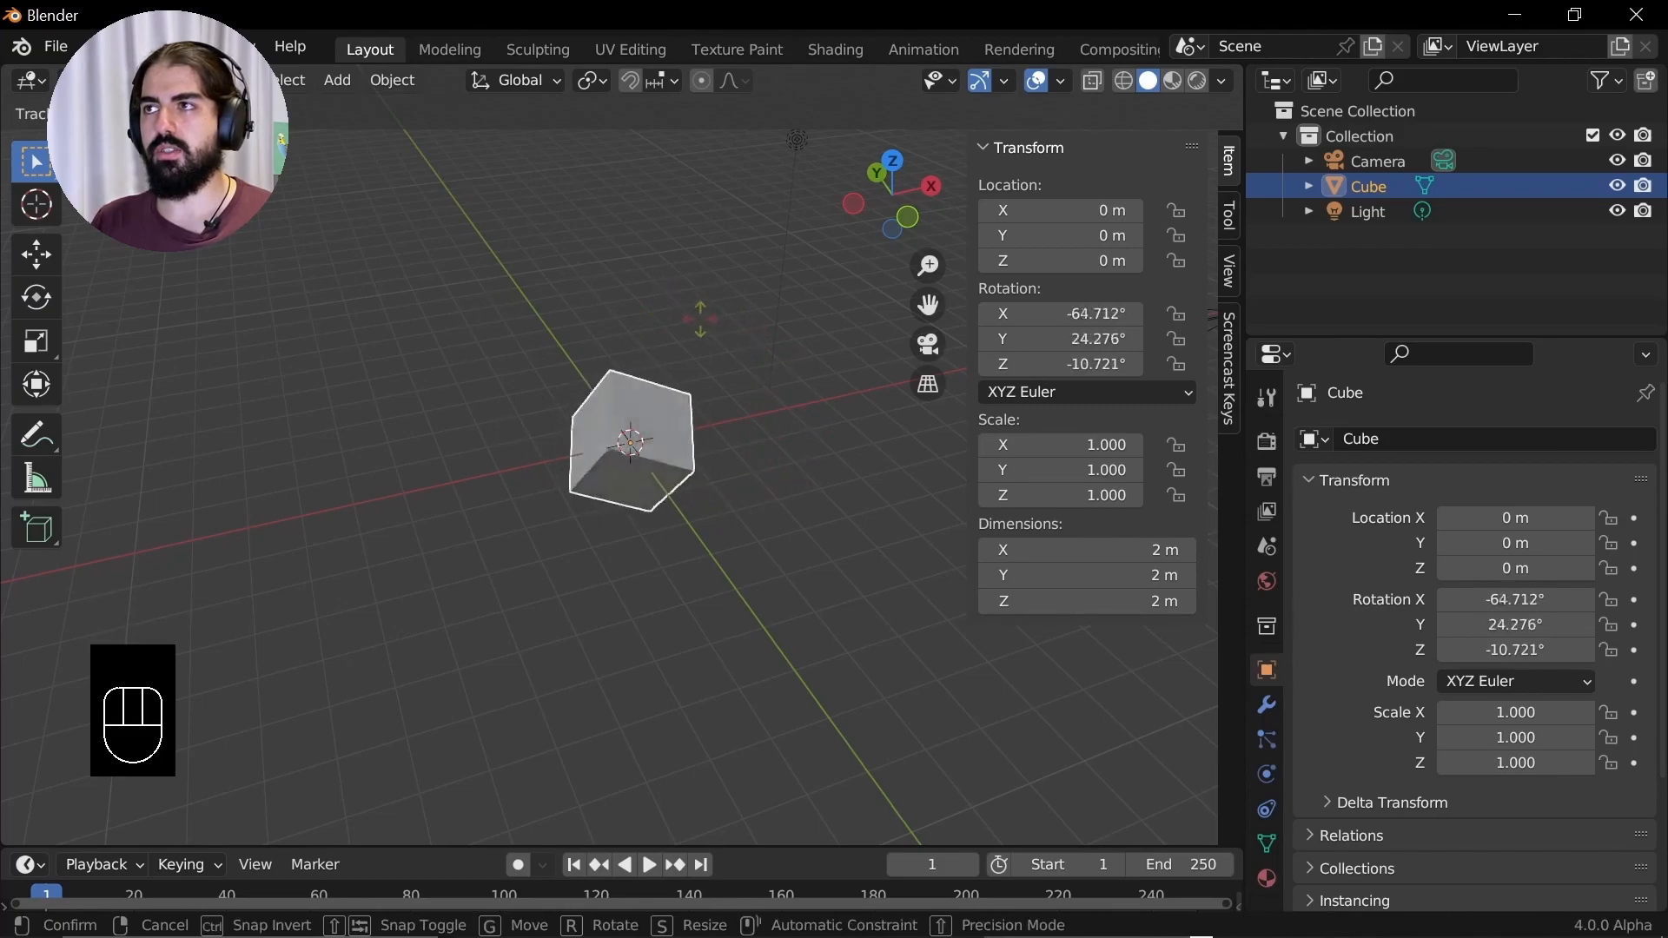
left_click(707, 465)
key("ctrl+z")
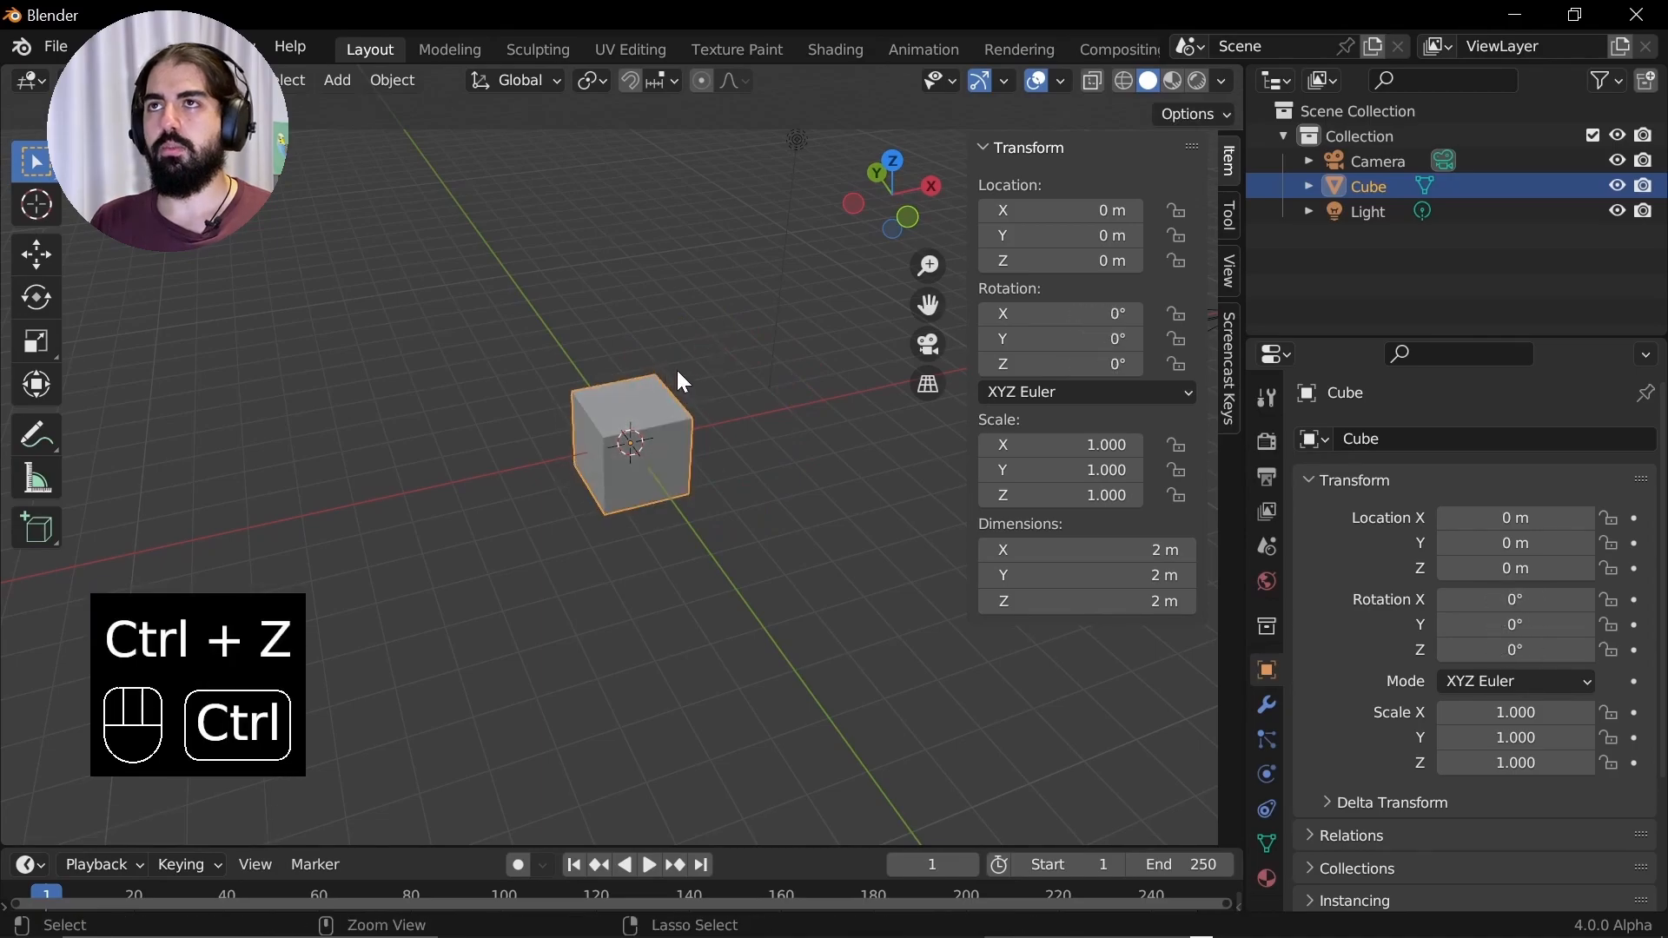
Select single top corner vertices of the cube in Edit Mode, ending with the one at X -1, Y -1, Z 1 m
key("Tab")
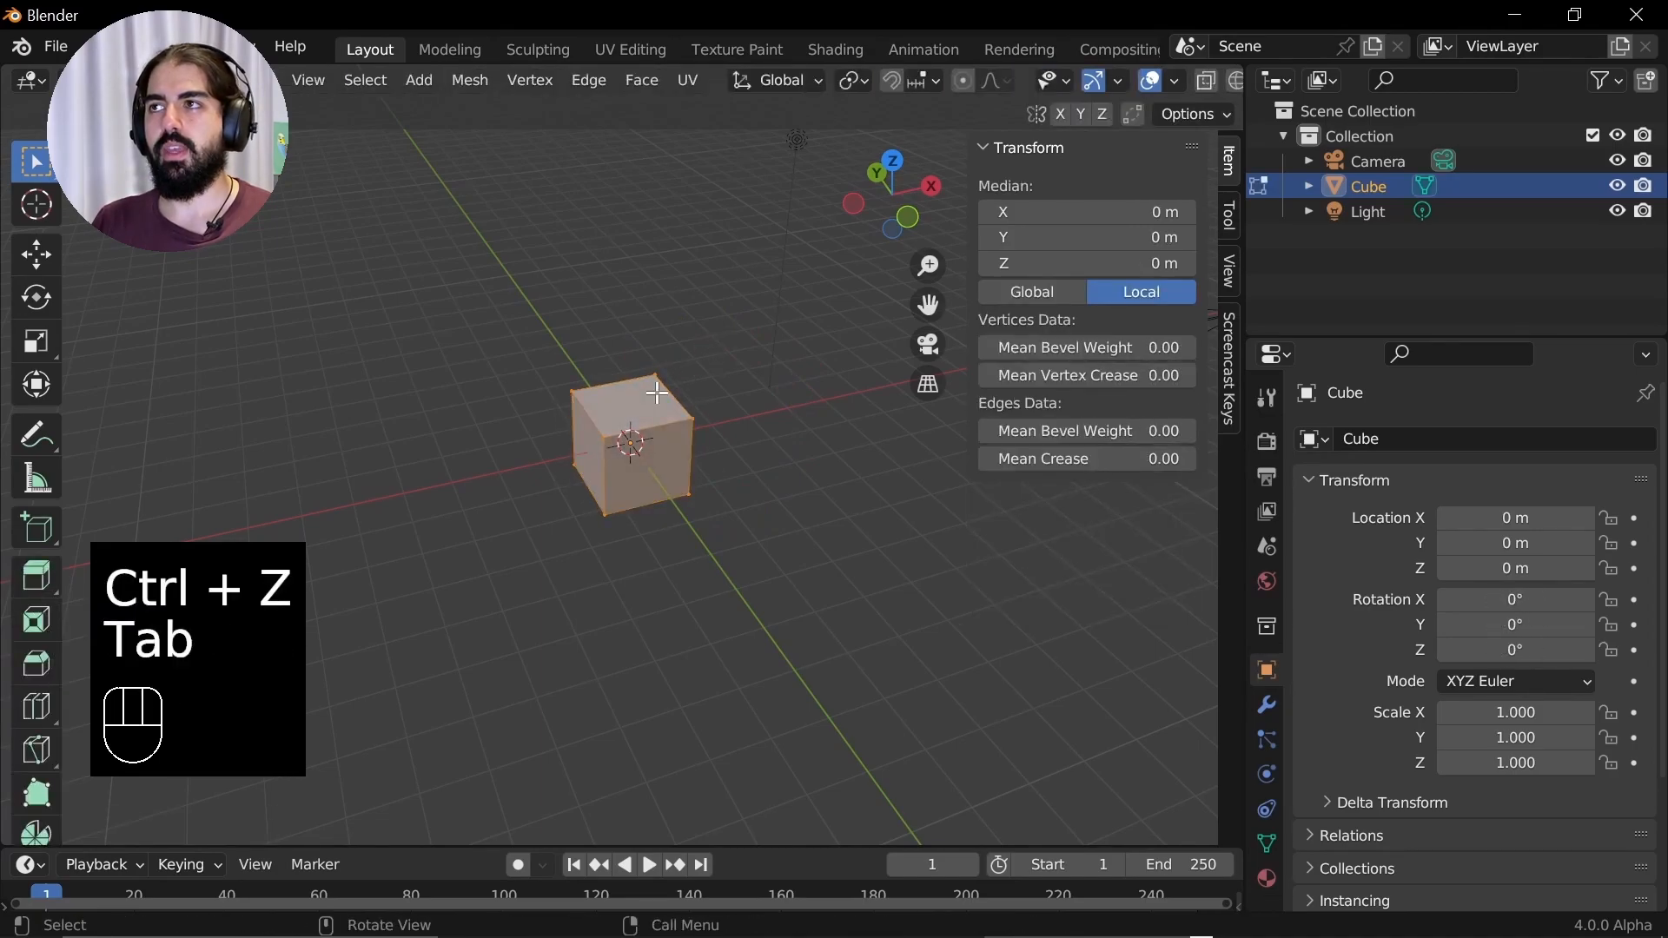
left_click(658, 393)
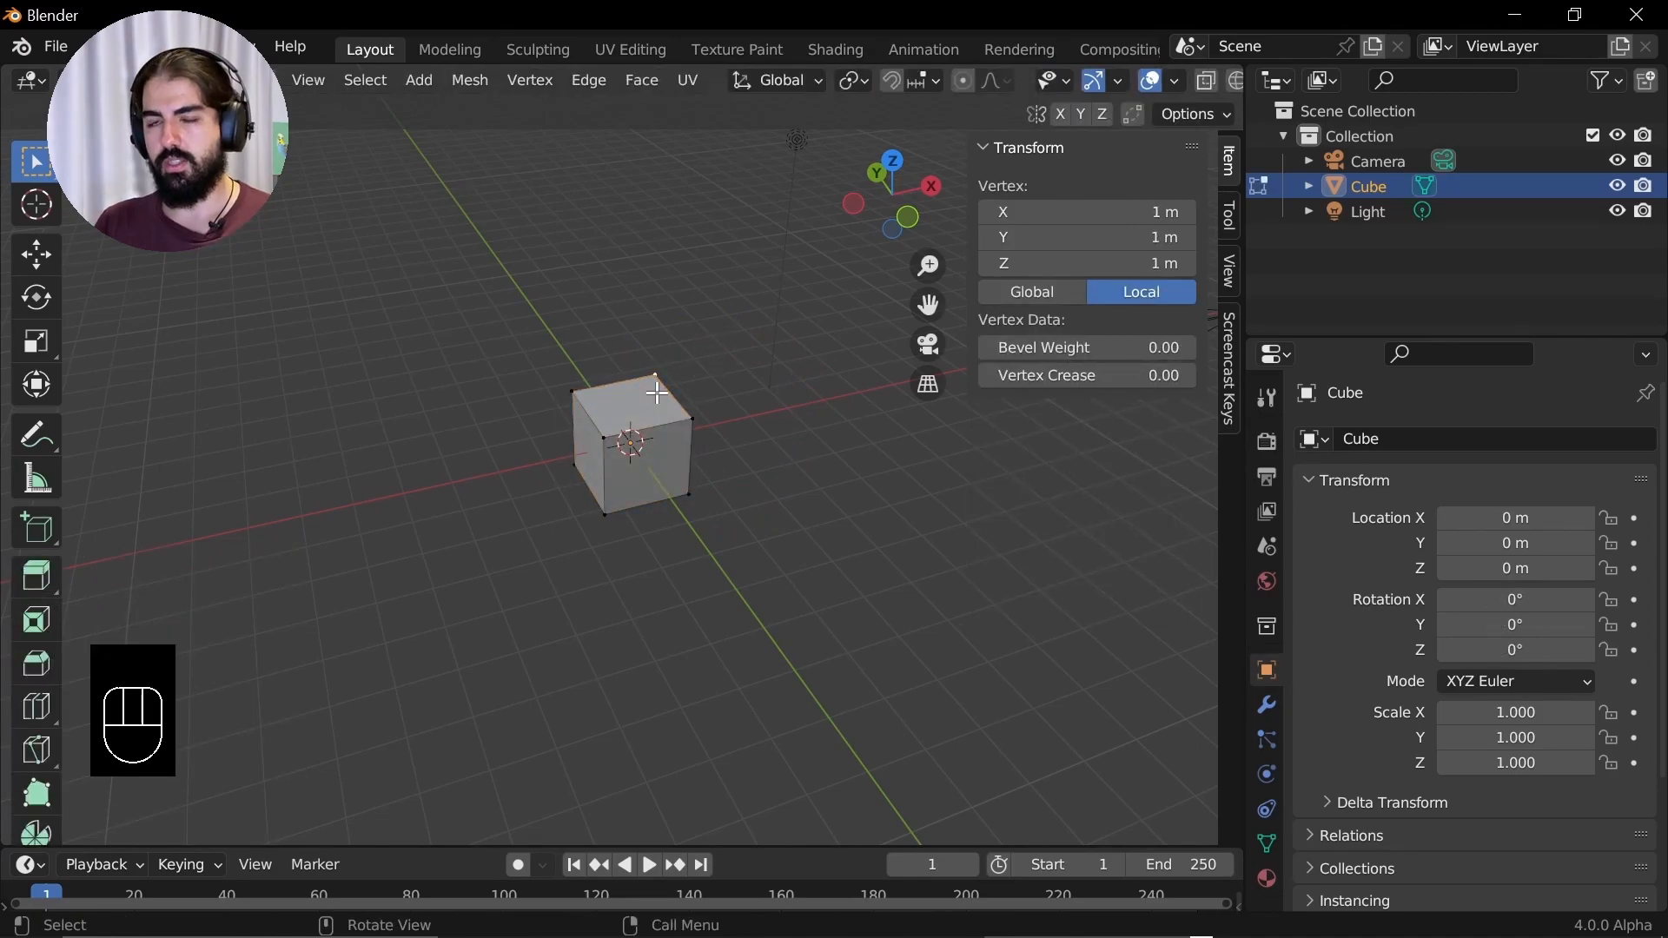
scroll(657, 393, "up", 2)
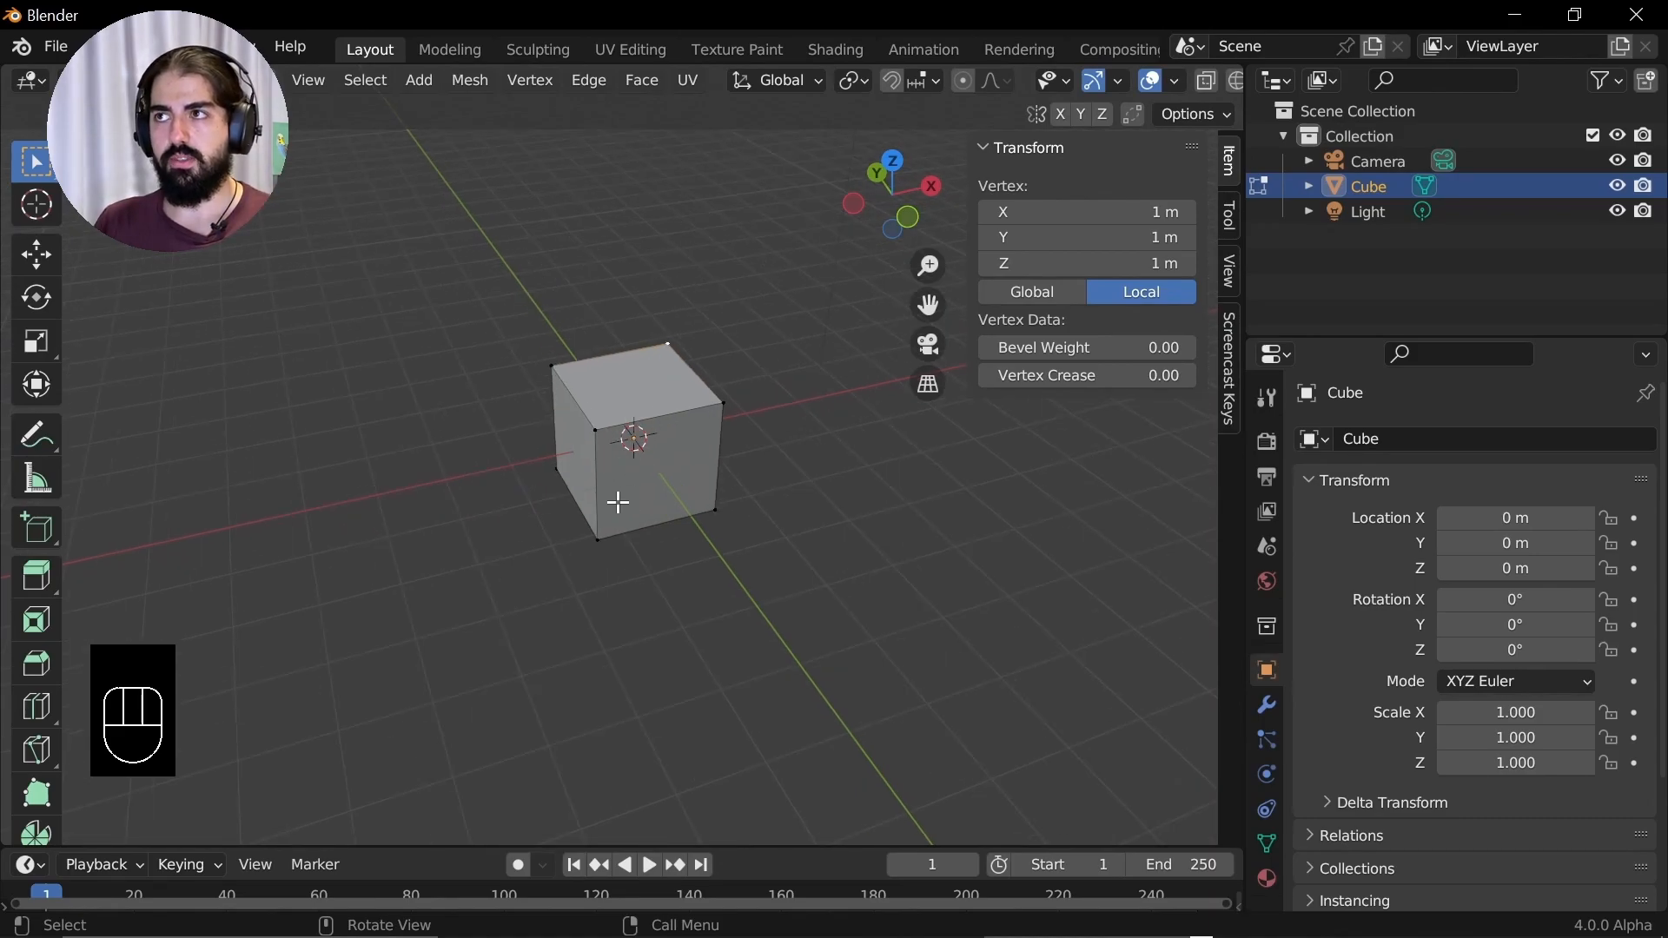
middle_click_drag(622, 495, 697, 474)
scroll(655, 484, "up", 5)
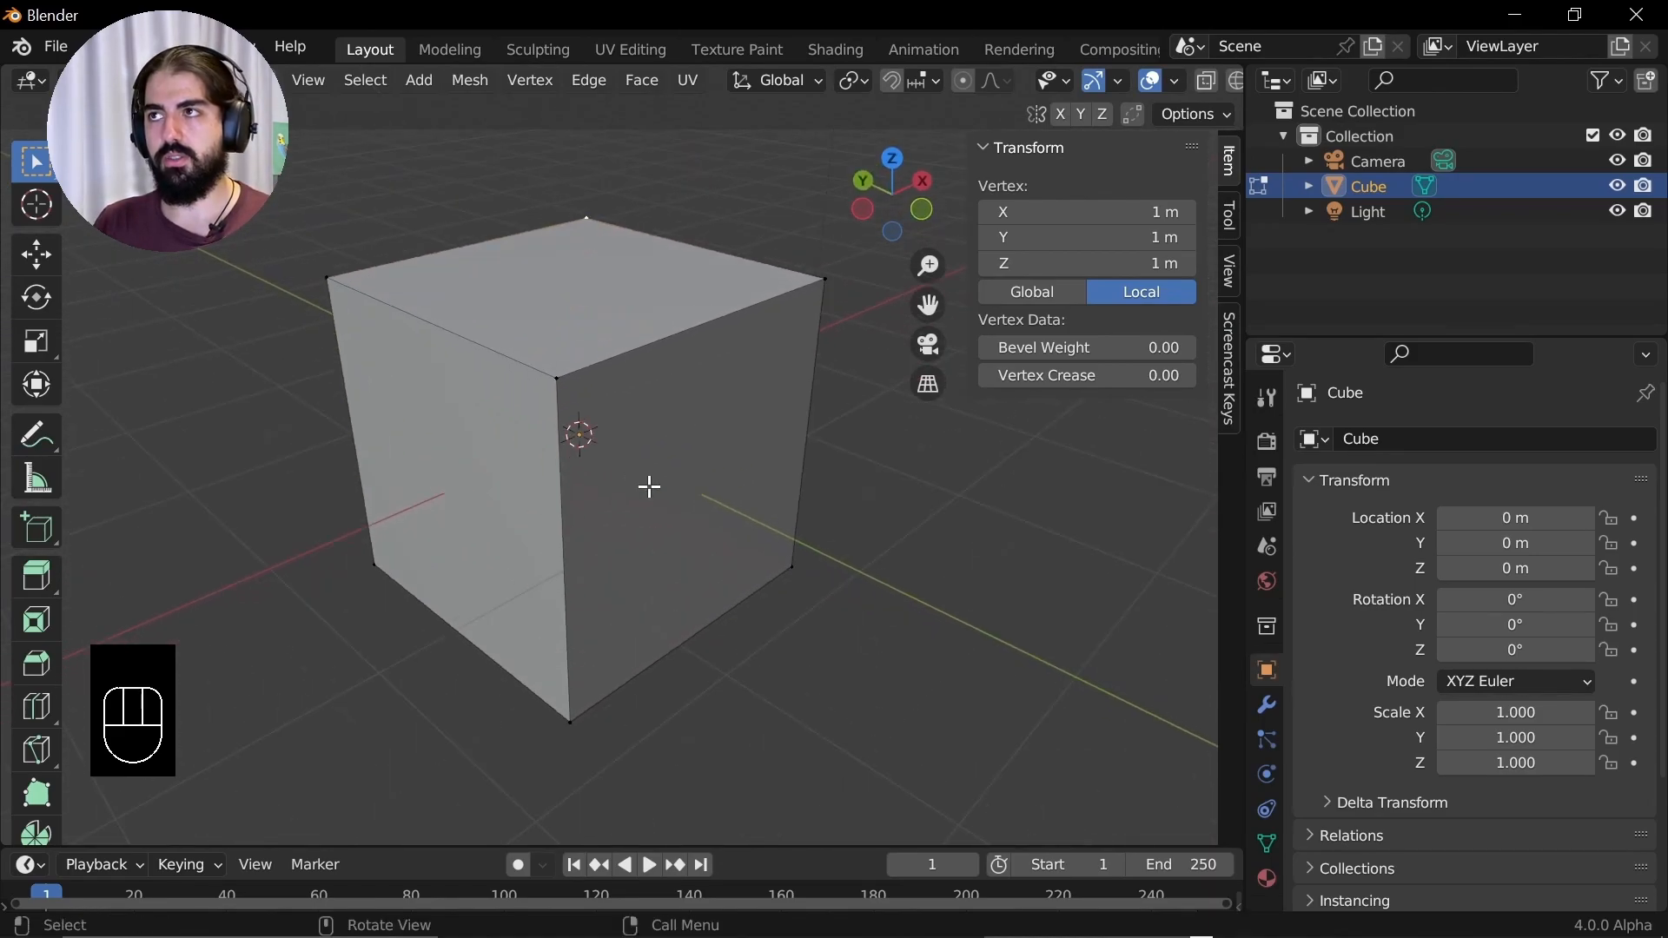
left_click(560, 382)
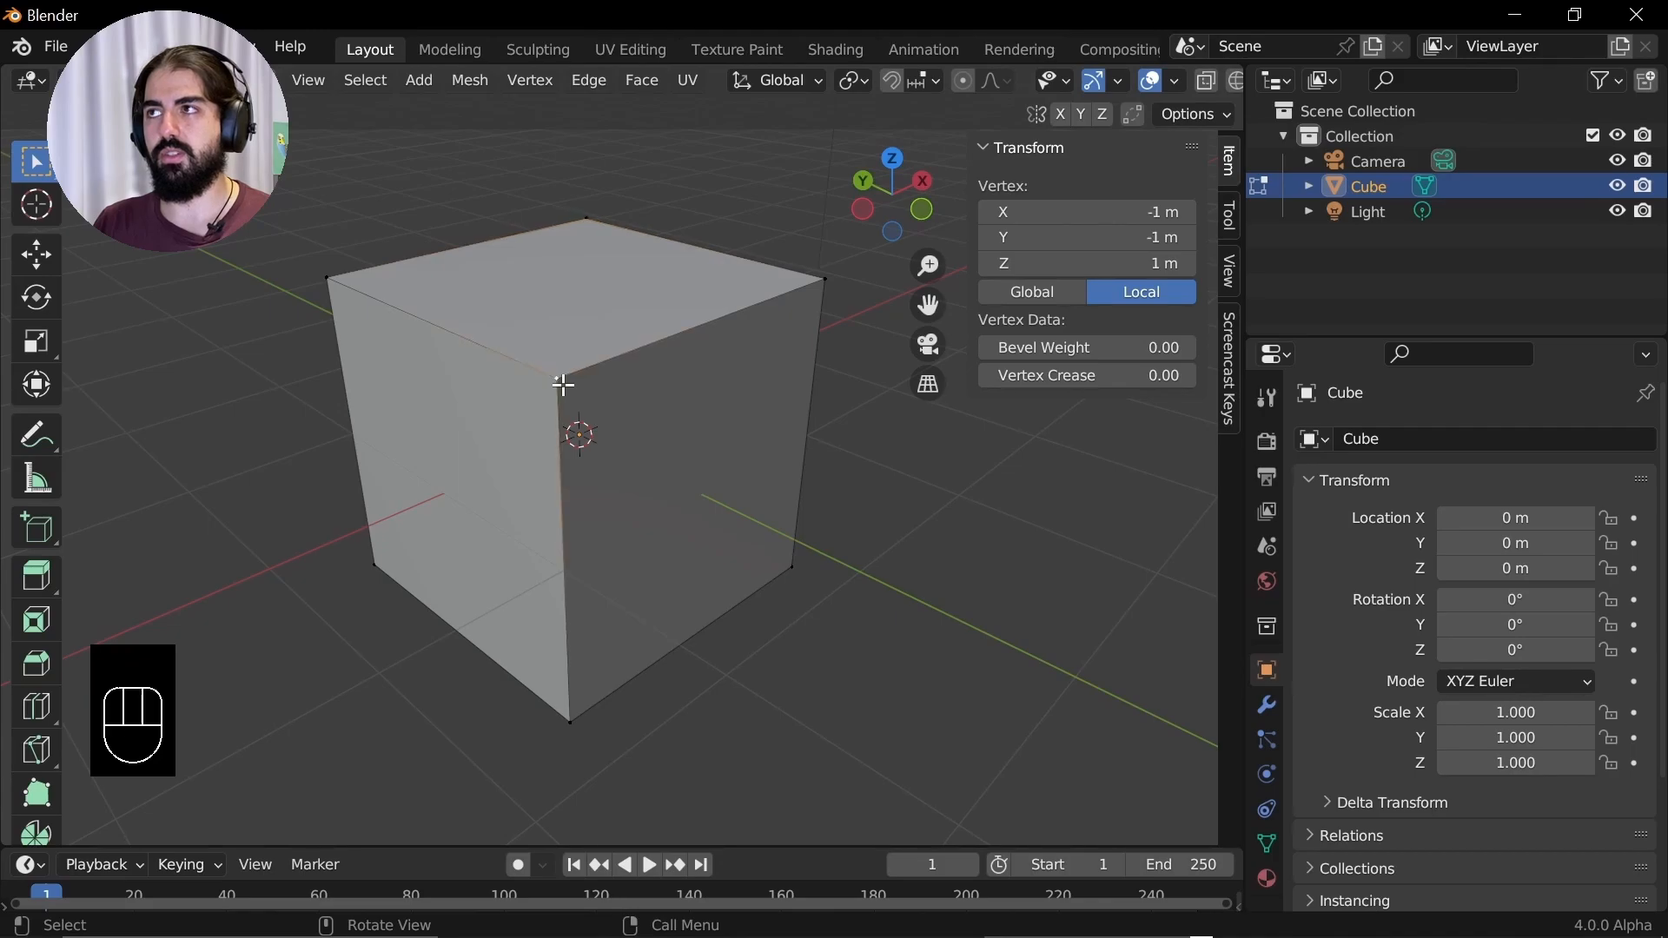
Select the cube's top corner vertices one by one, clear the selection, and reselect the vertex at X -1, Y -1, Z 1 m
left_click(824, 280)
left_click(587, 217)
left_click(326, 276)
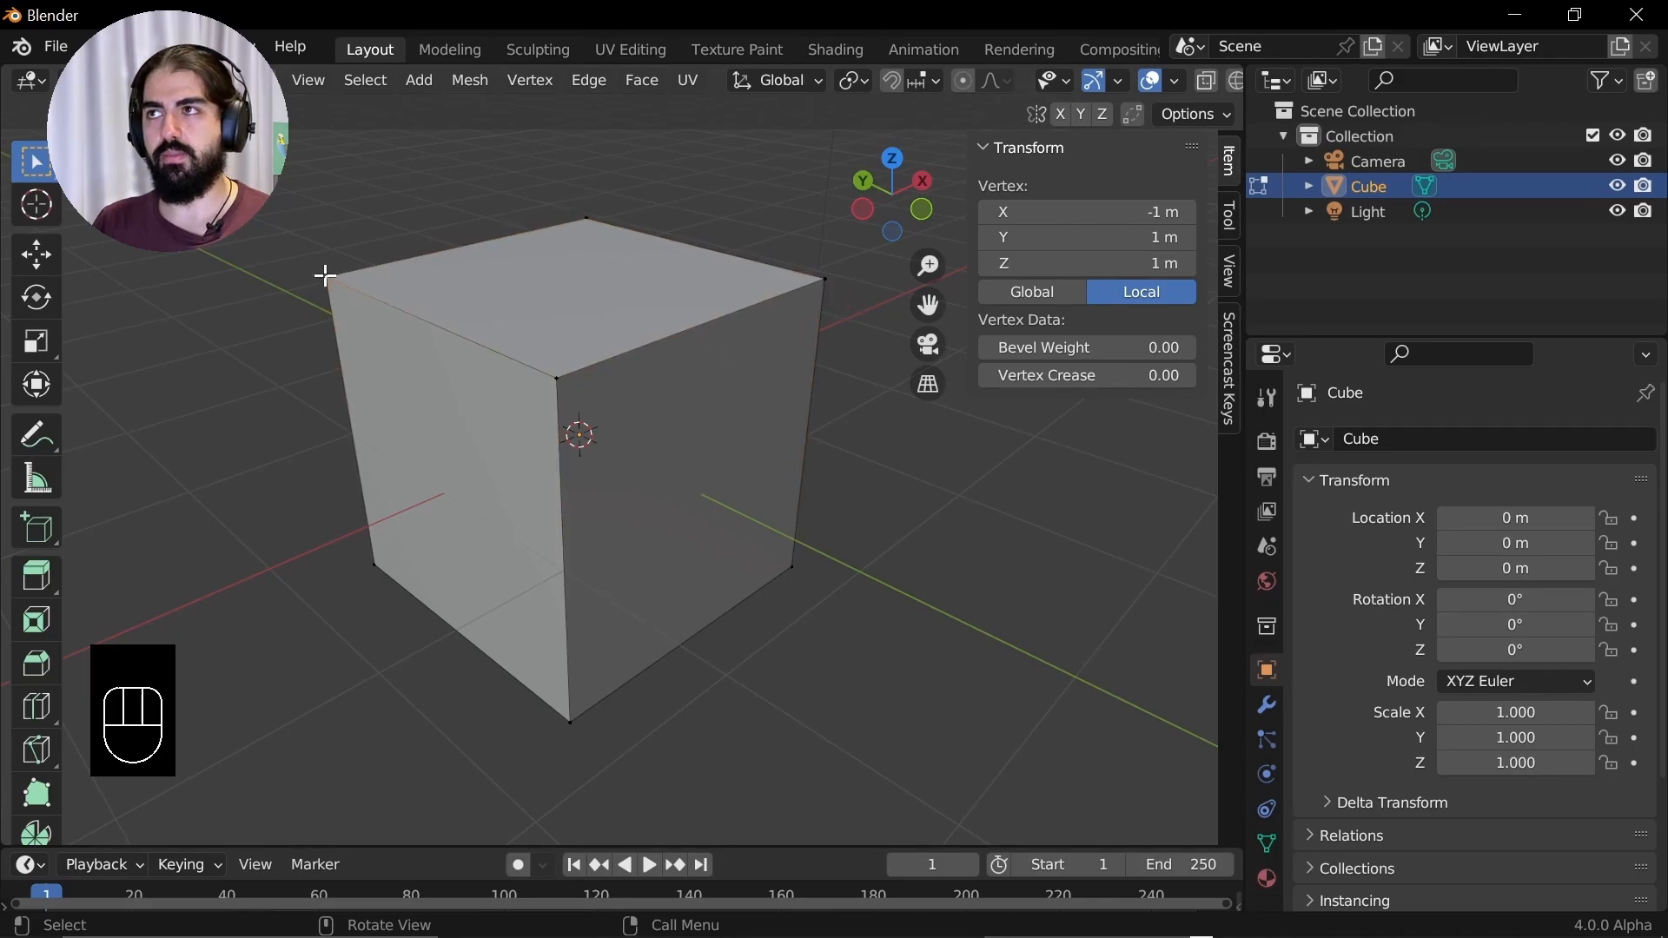
left_click(558, 378)
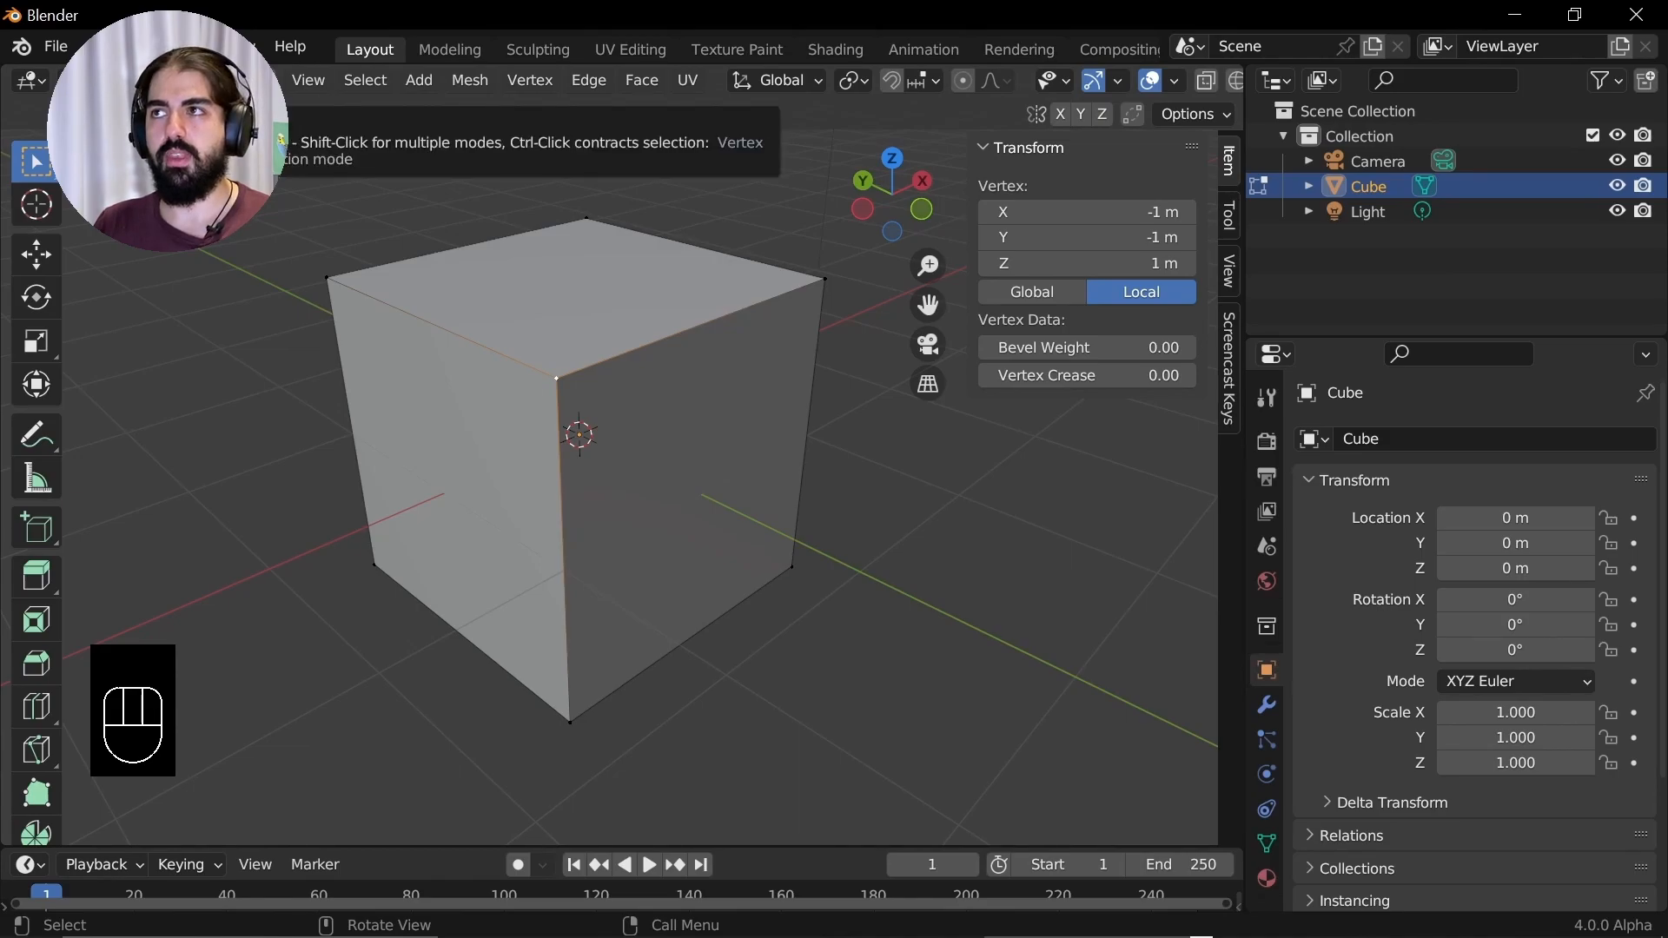
left_click(587, 318)
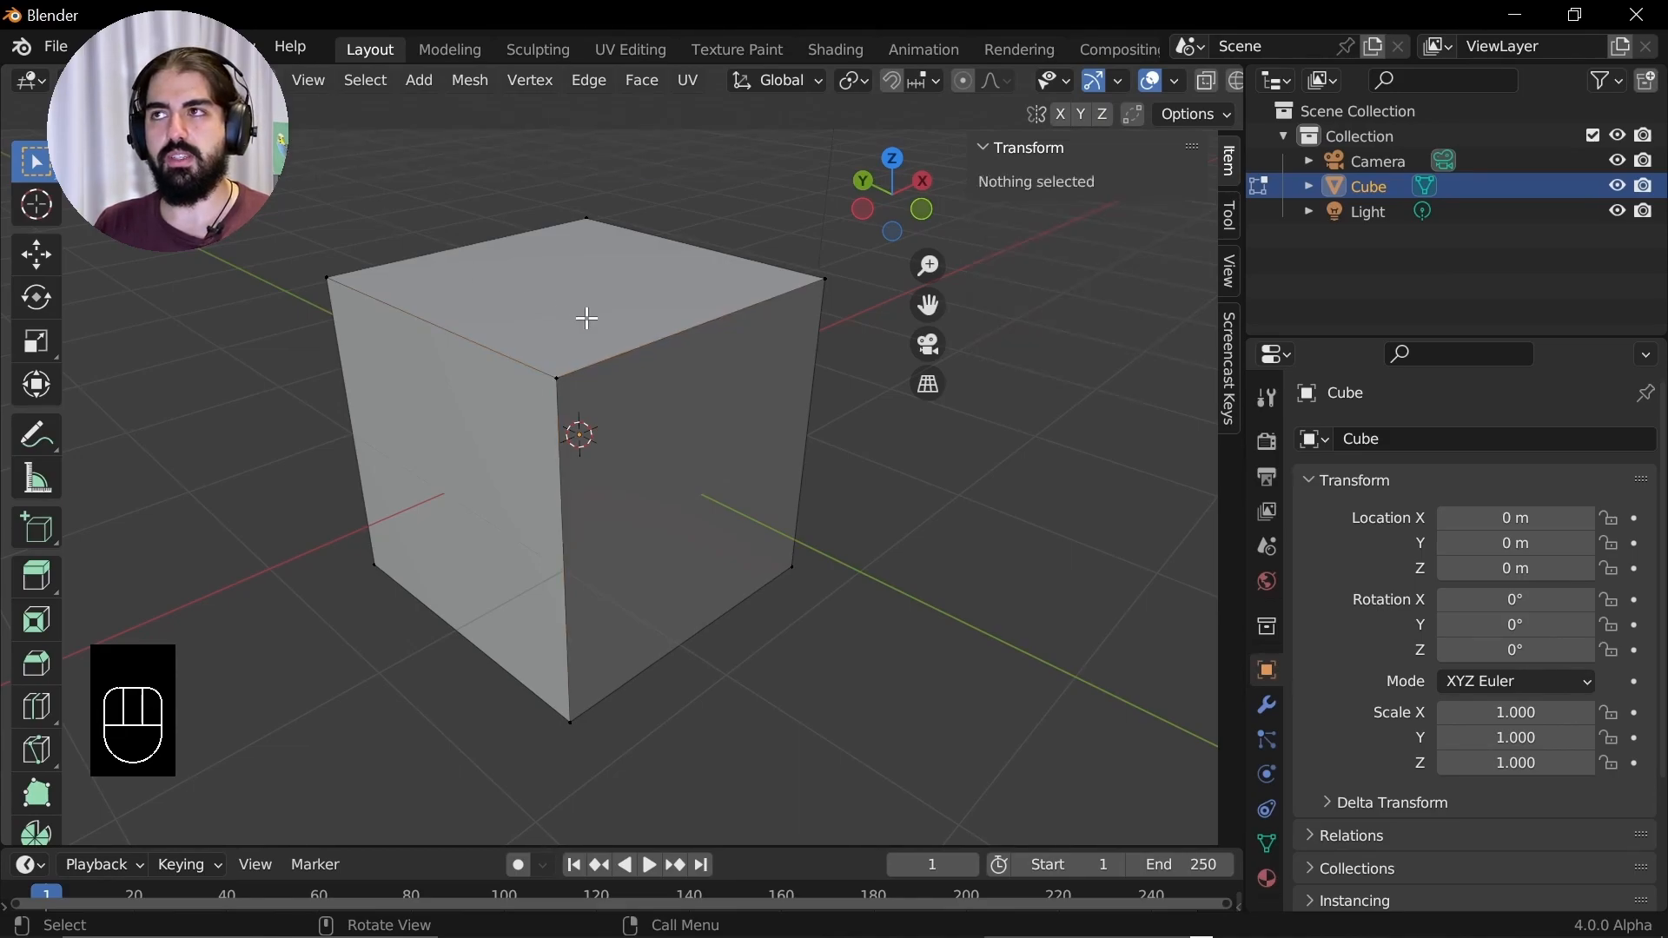
left_click(587, 318)
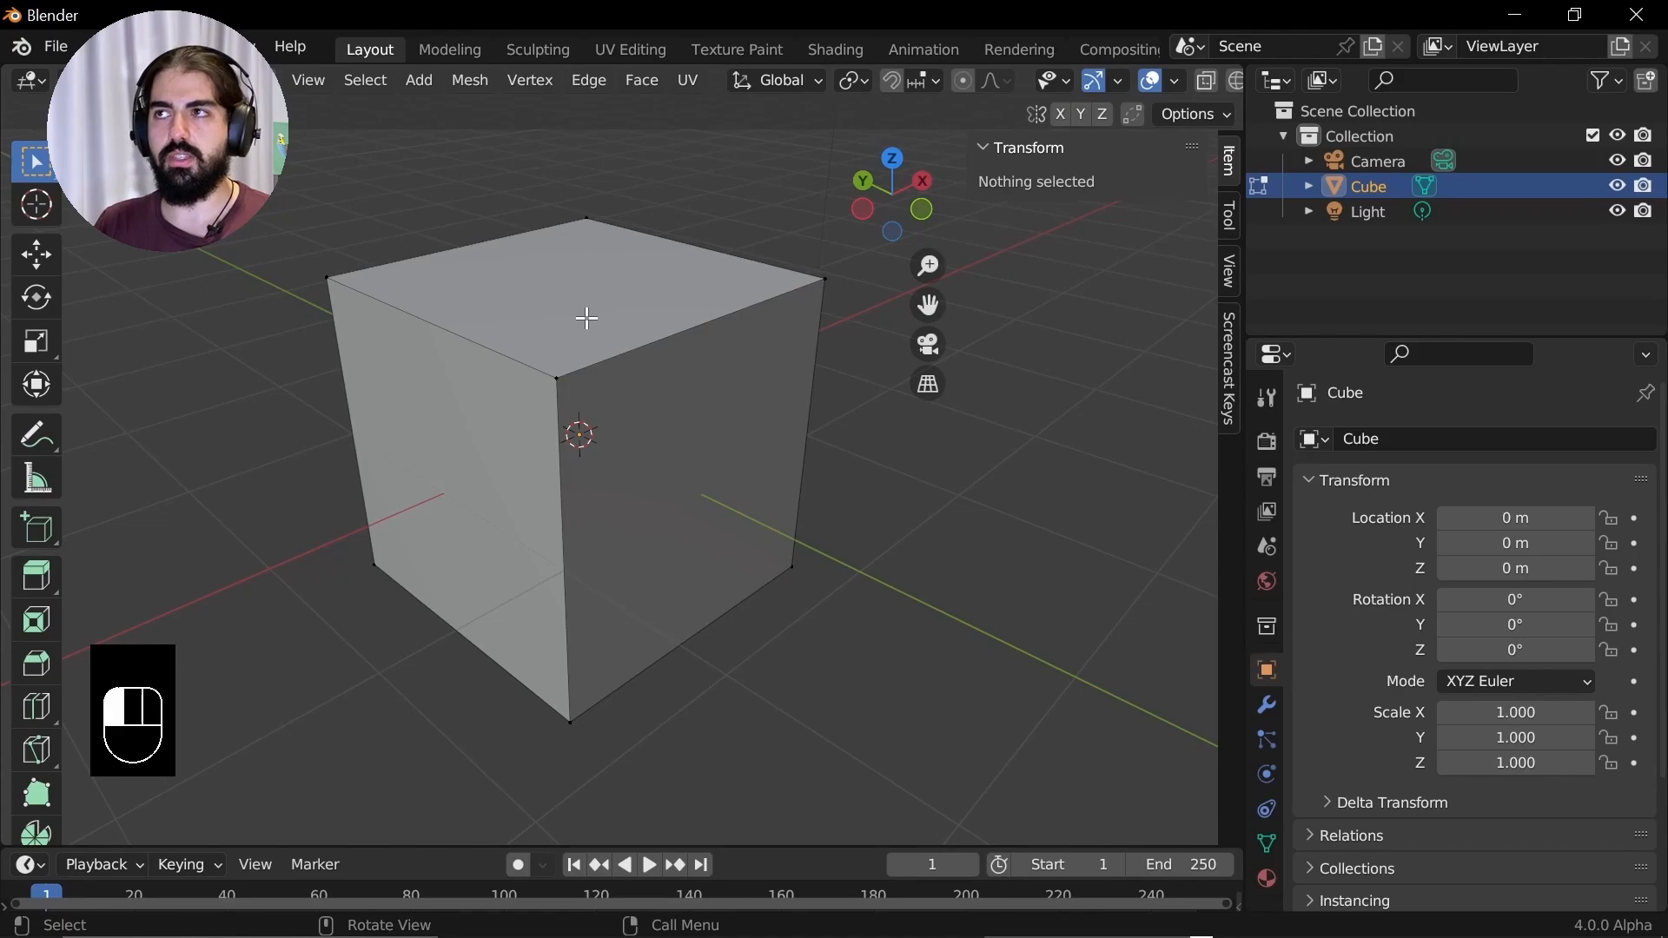
left_click(553, 389)
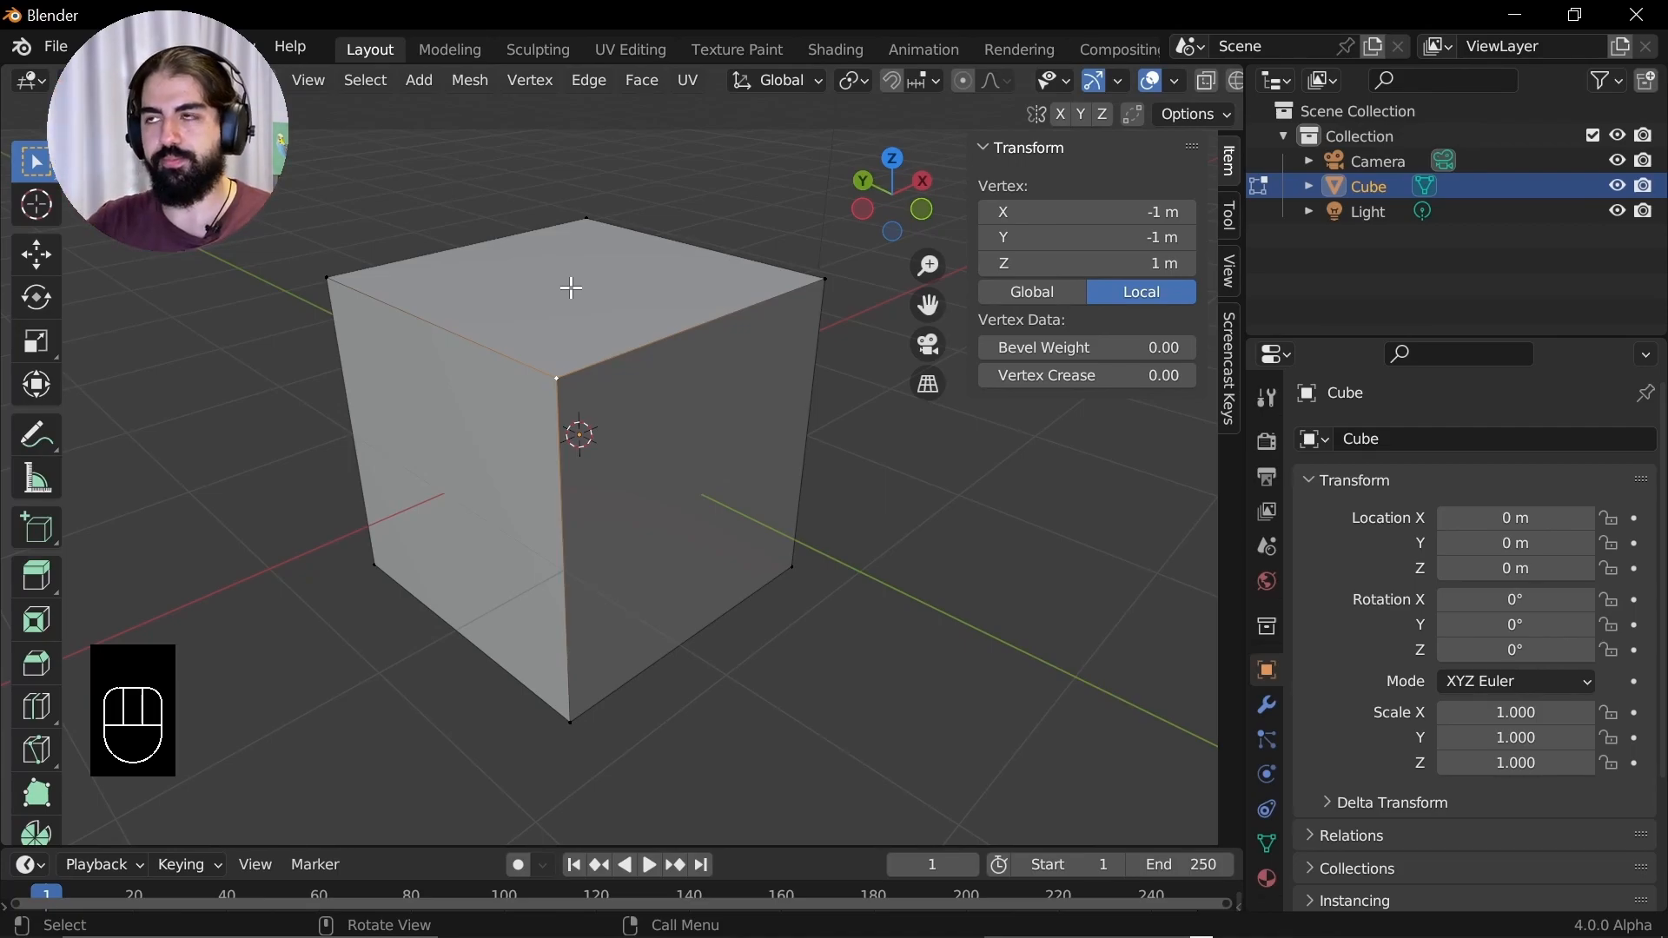
key("1")
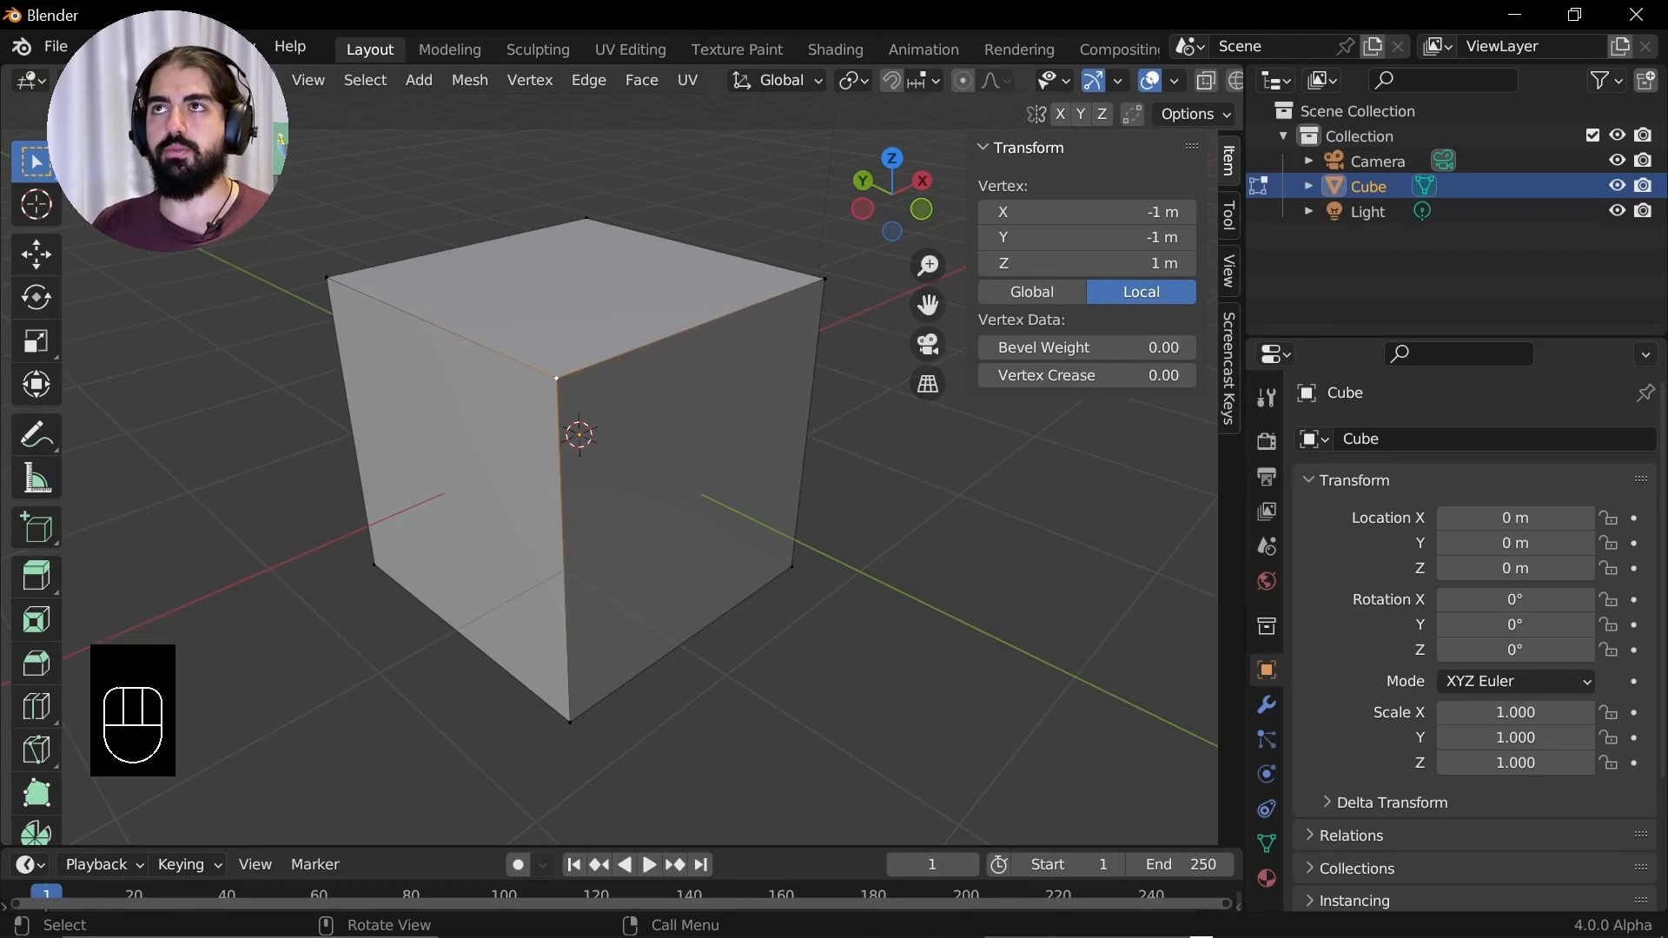
Switch to edge select mode and select single edges of the cube, ending with the top edge at X -1, Y 0, Z 1 m
key("2")
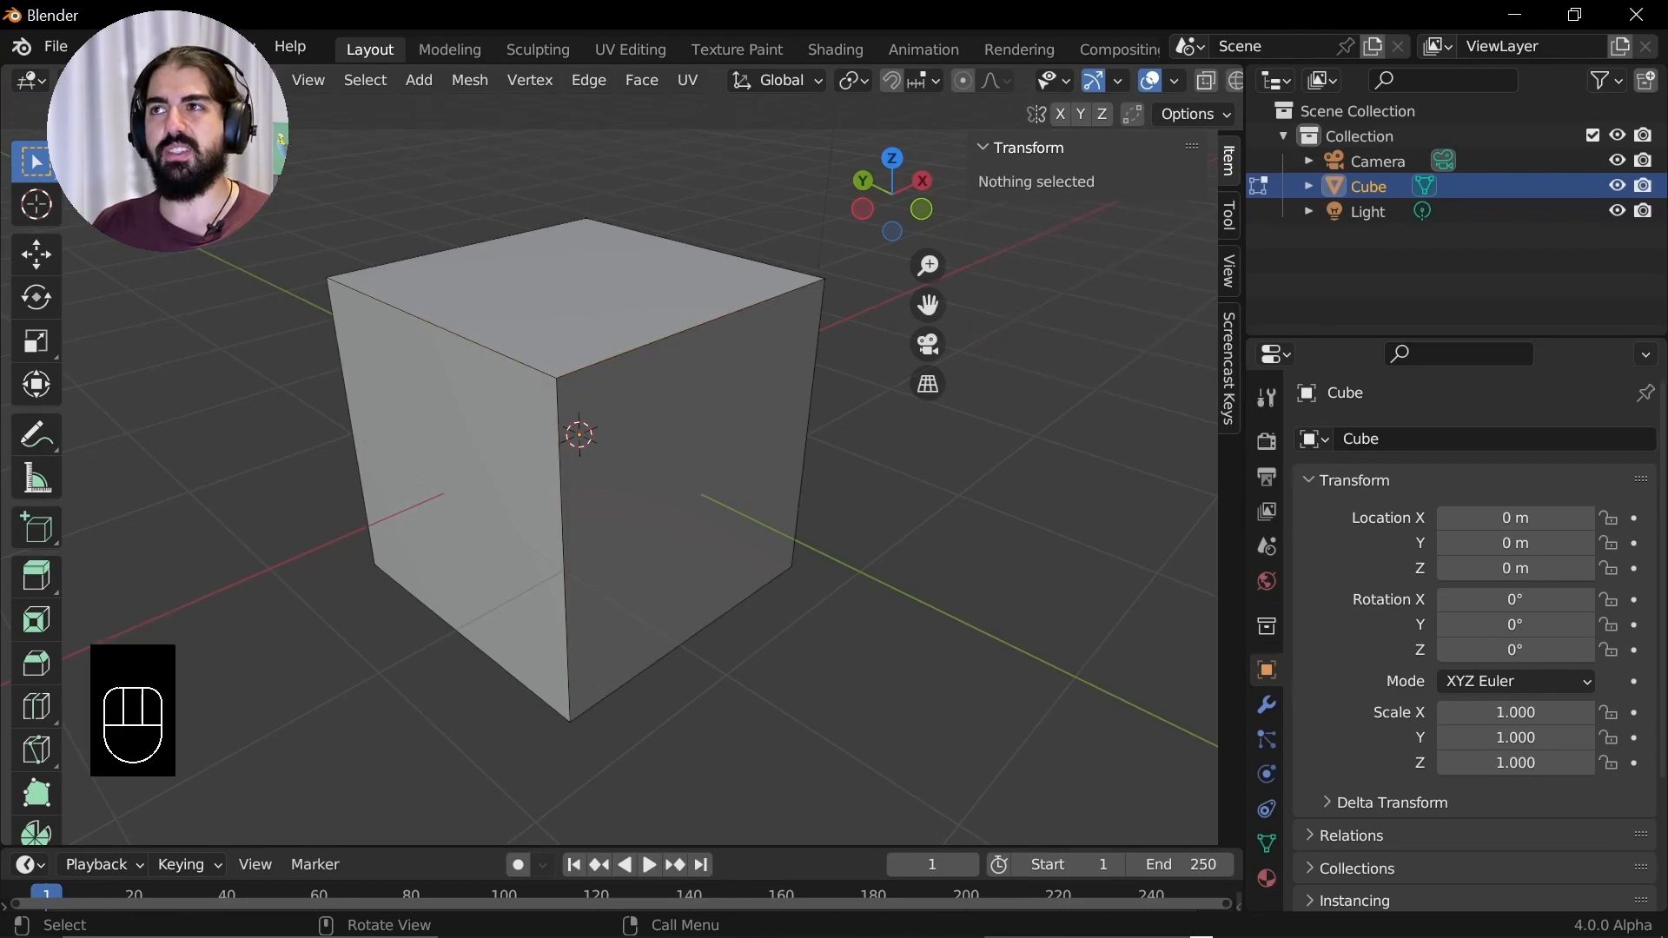
left_click(481, 343)
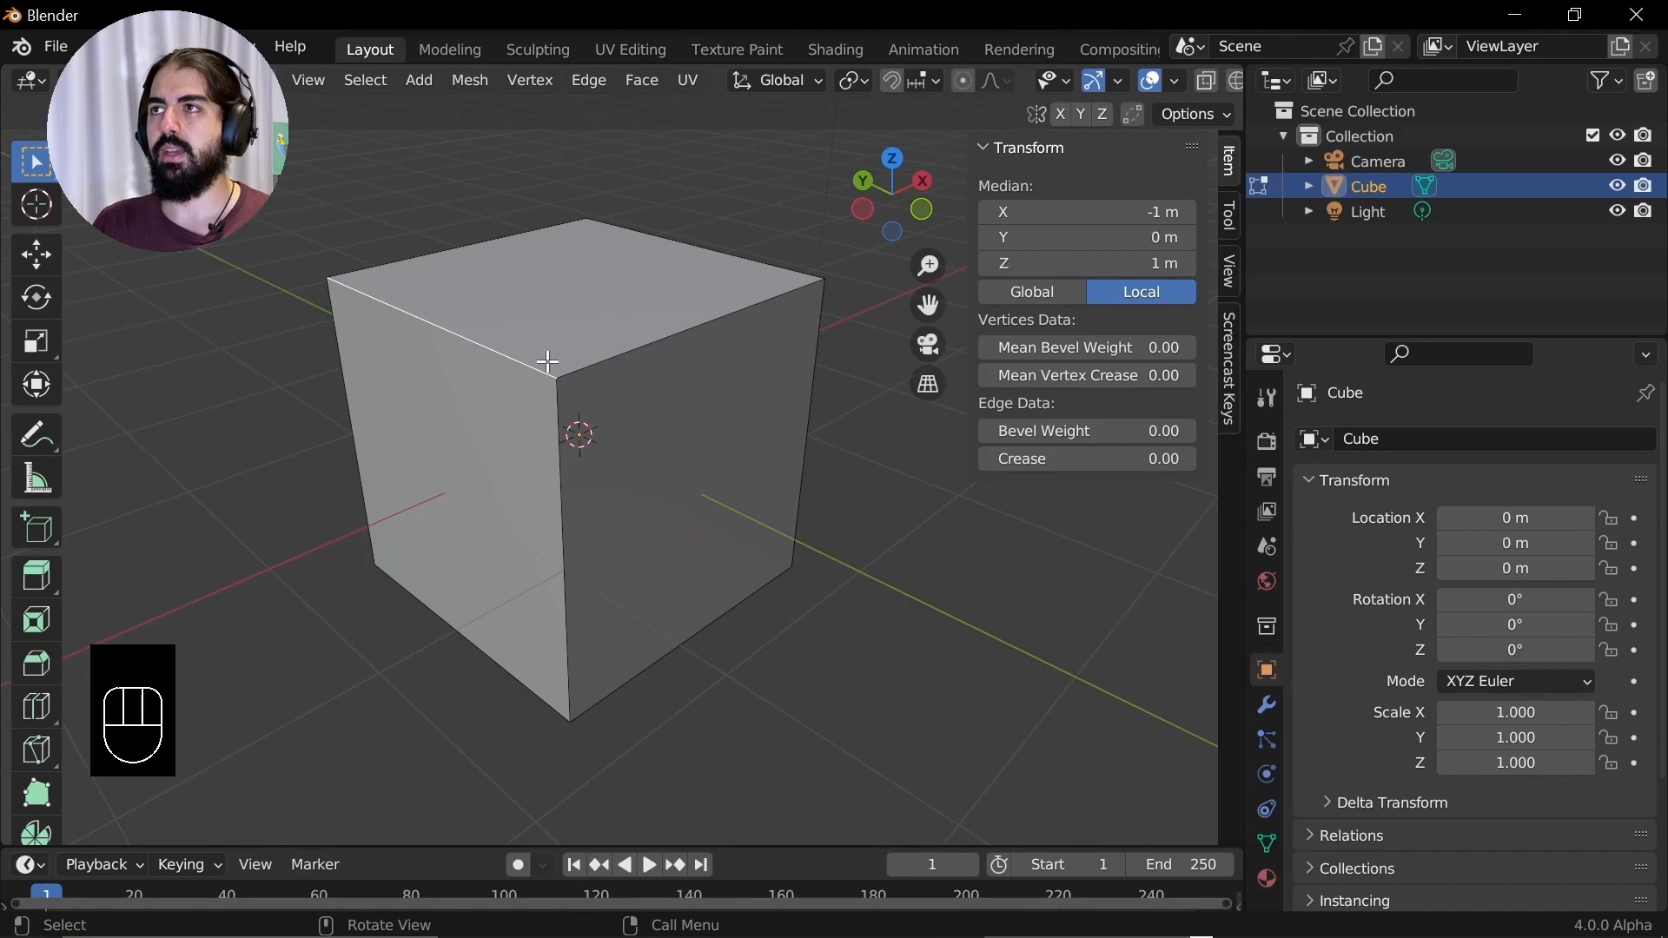
left_click(641, 343)
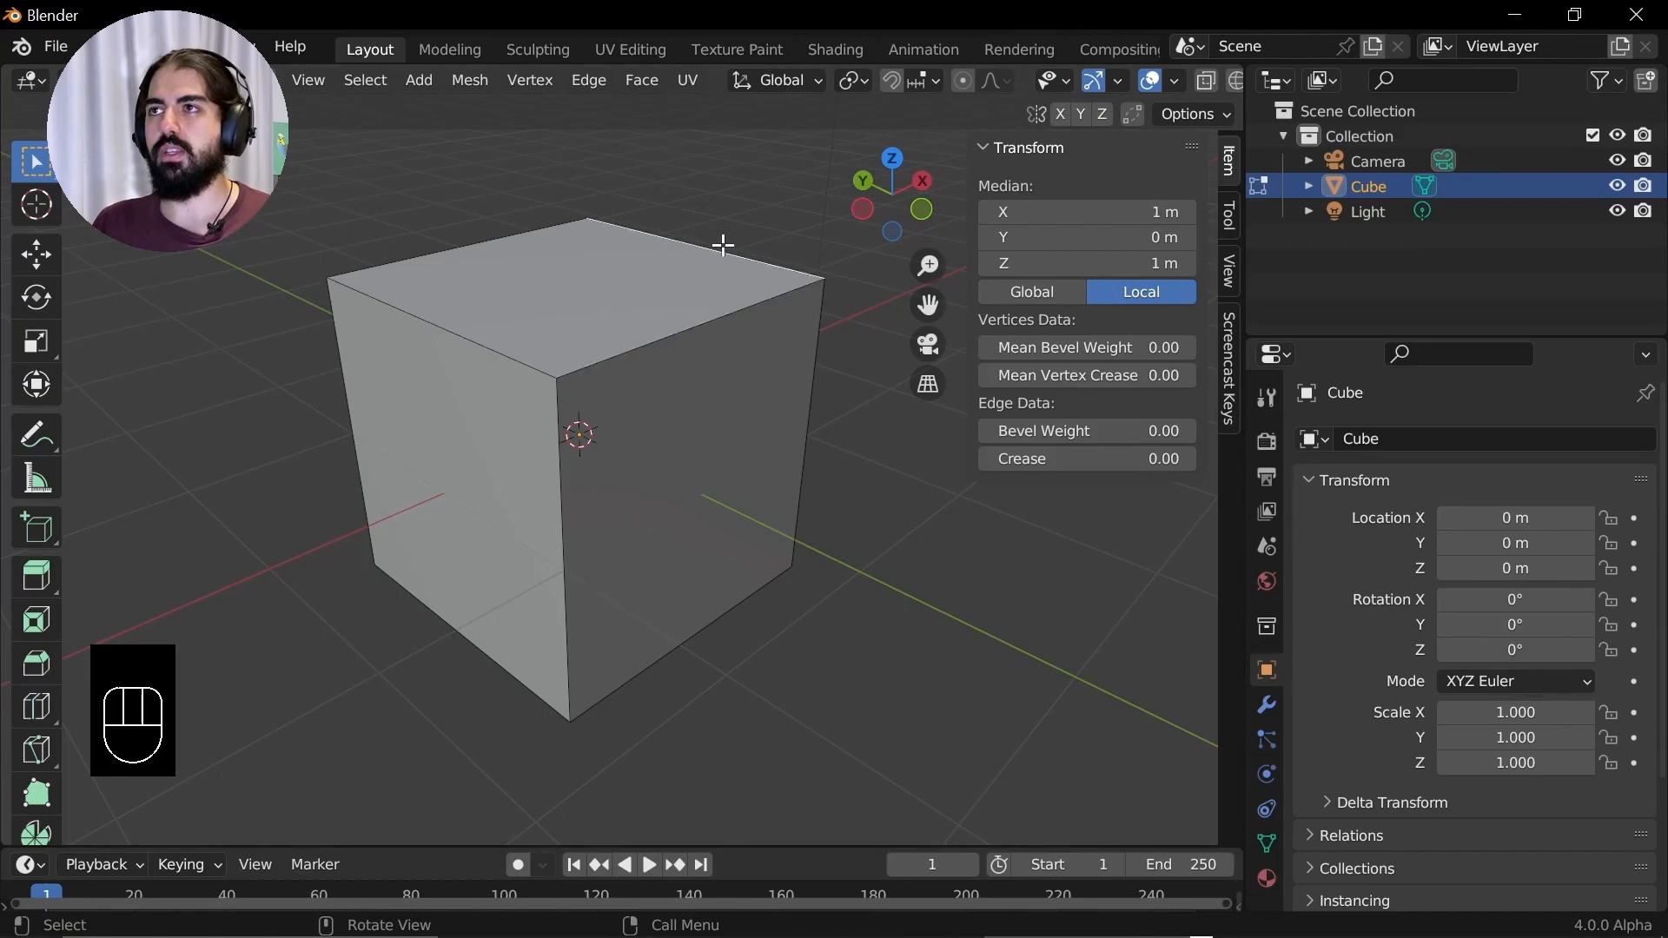
left_click(456, 336)
left_click(801, 350)
left_click(560, 415)
left_click(556, 376)
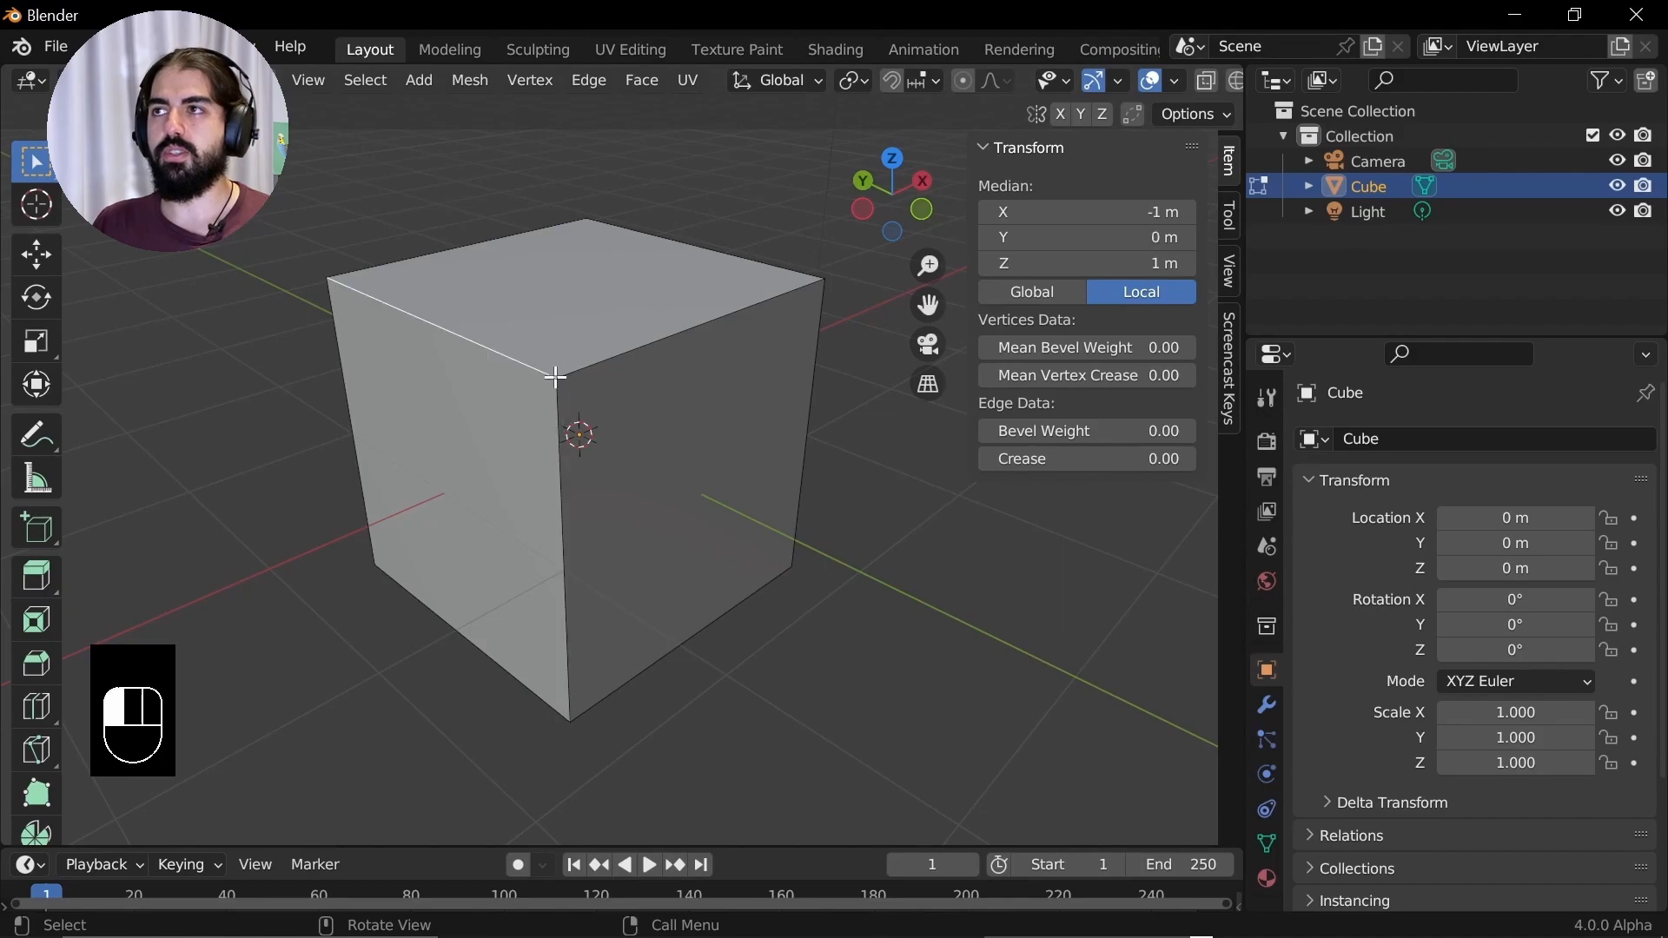
Return to vertex select mode, select the corner vertex at X -1, Y -1, Z 1 m, and clear the selection
scroll(552, 400, "up", 4)
key("1")
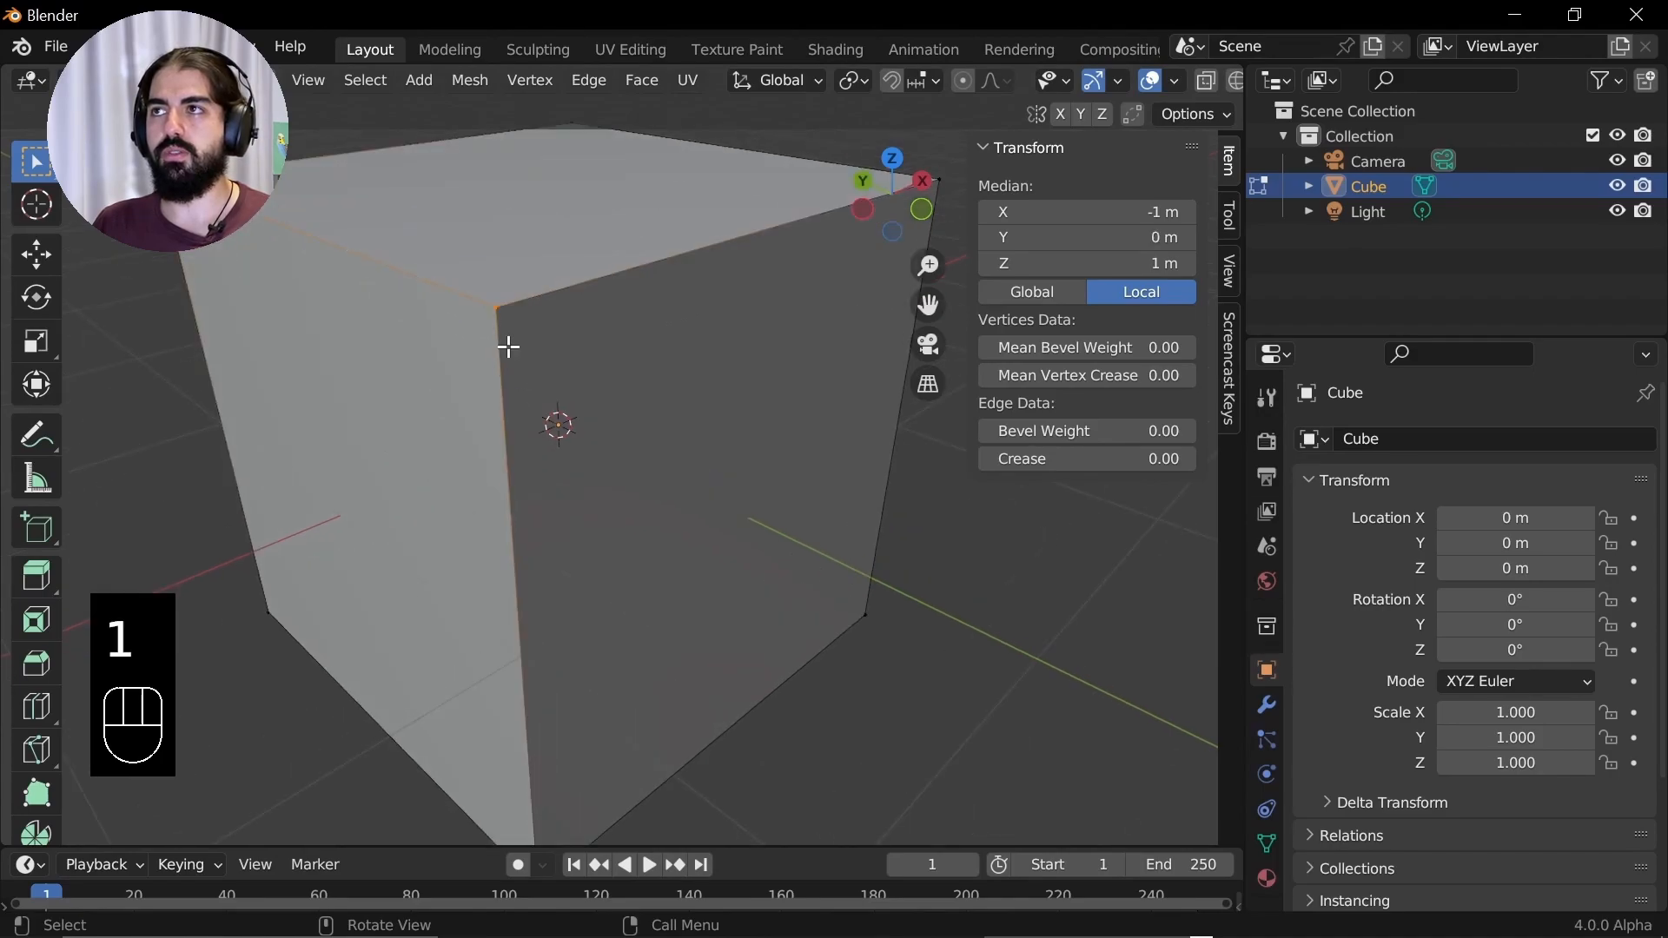
left_click(497, 303)
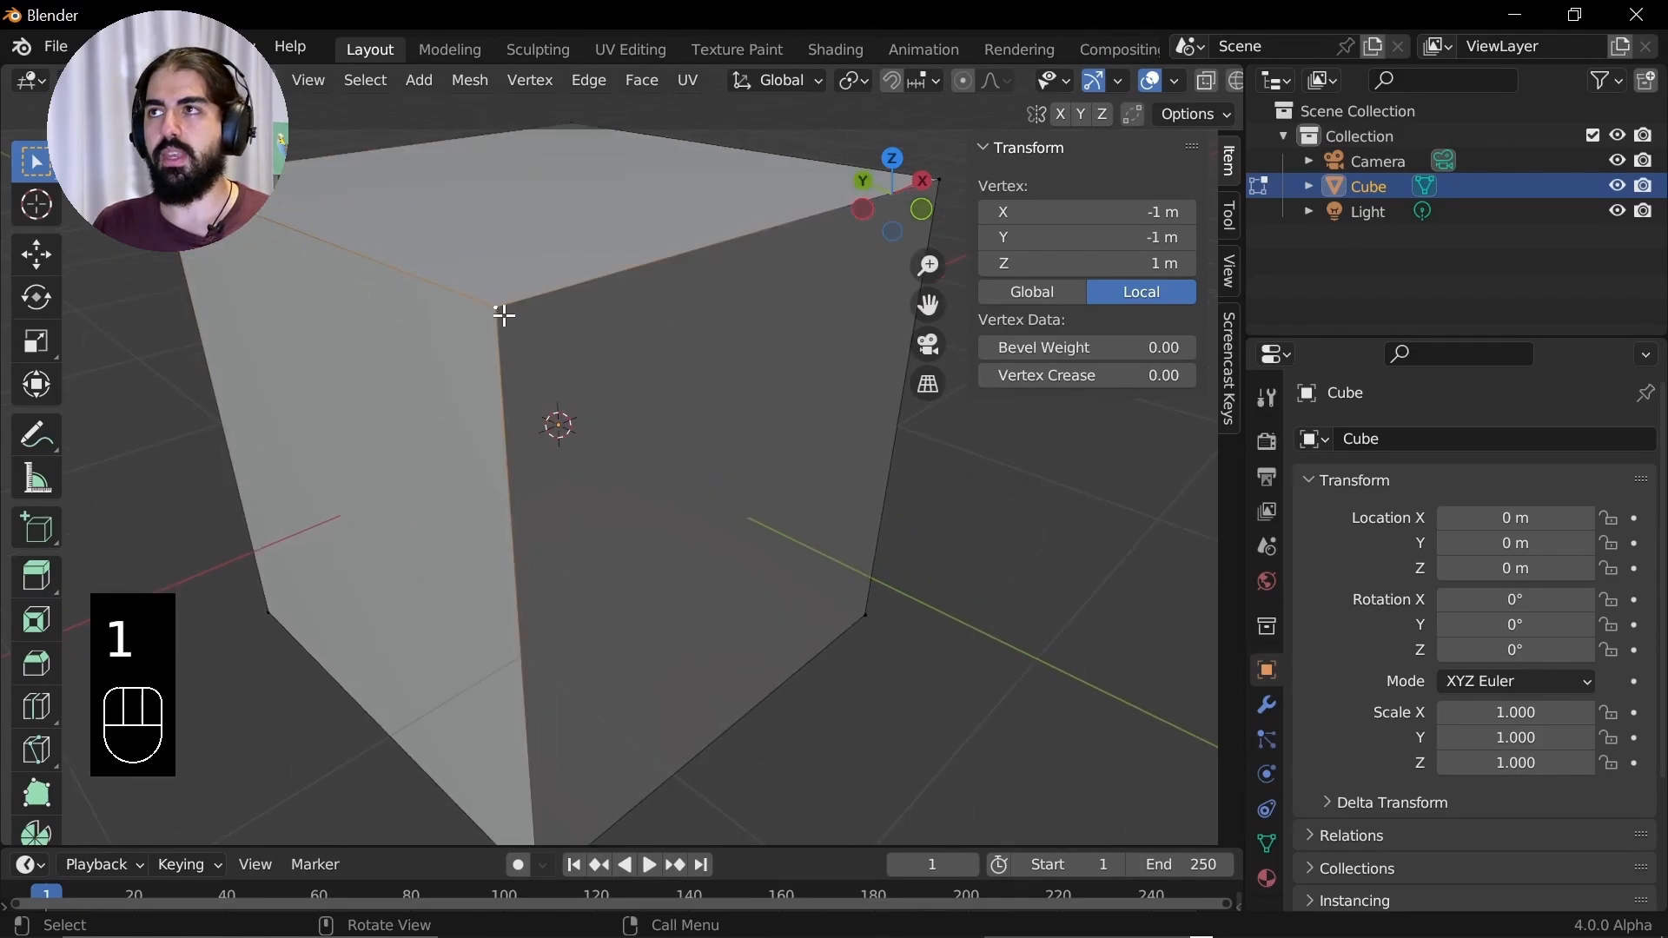
scroll(503, 315, "down", 3)
left_click(591, 301)
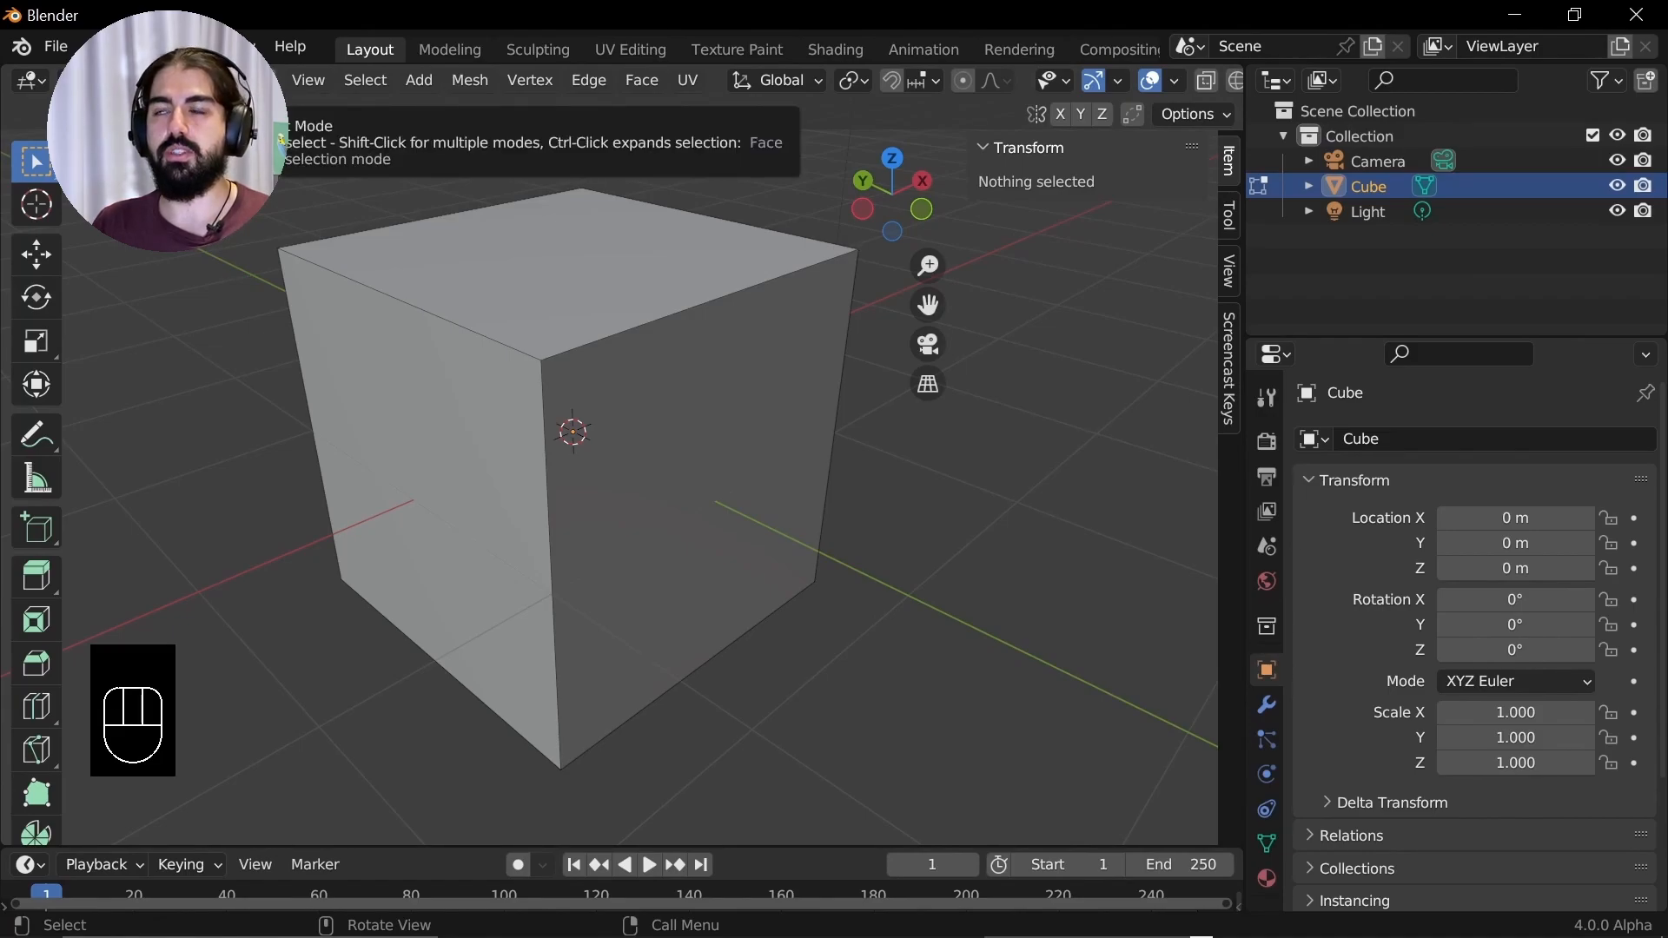
Switch to face select mode and select the cube's visible faces one at a time, ending with the top face
key("3")
key("3")
key("3")
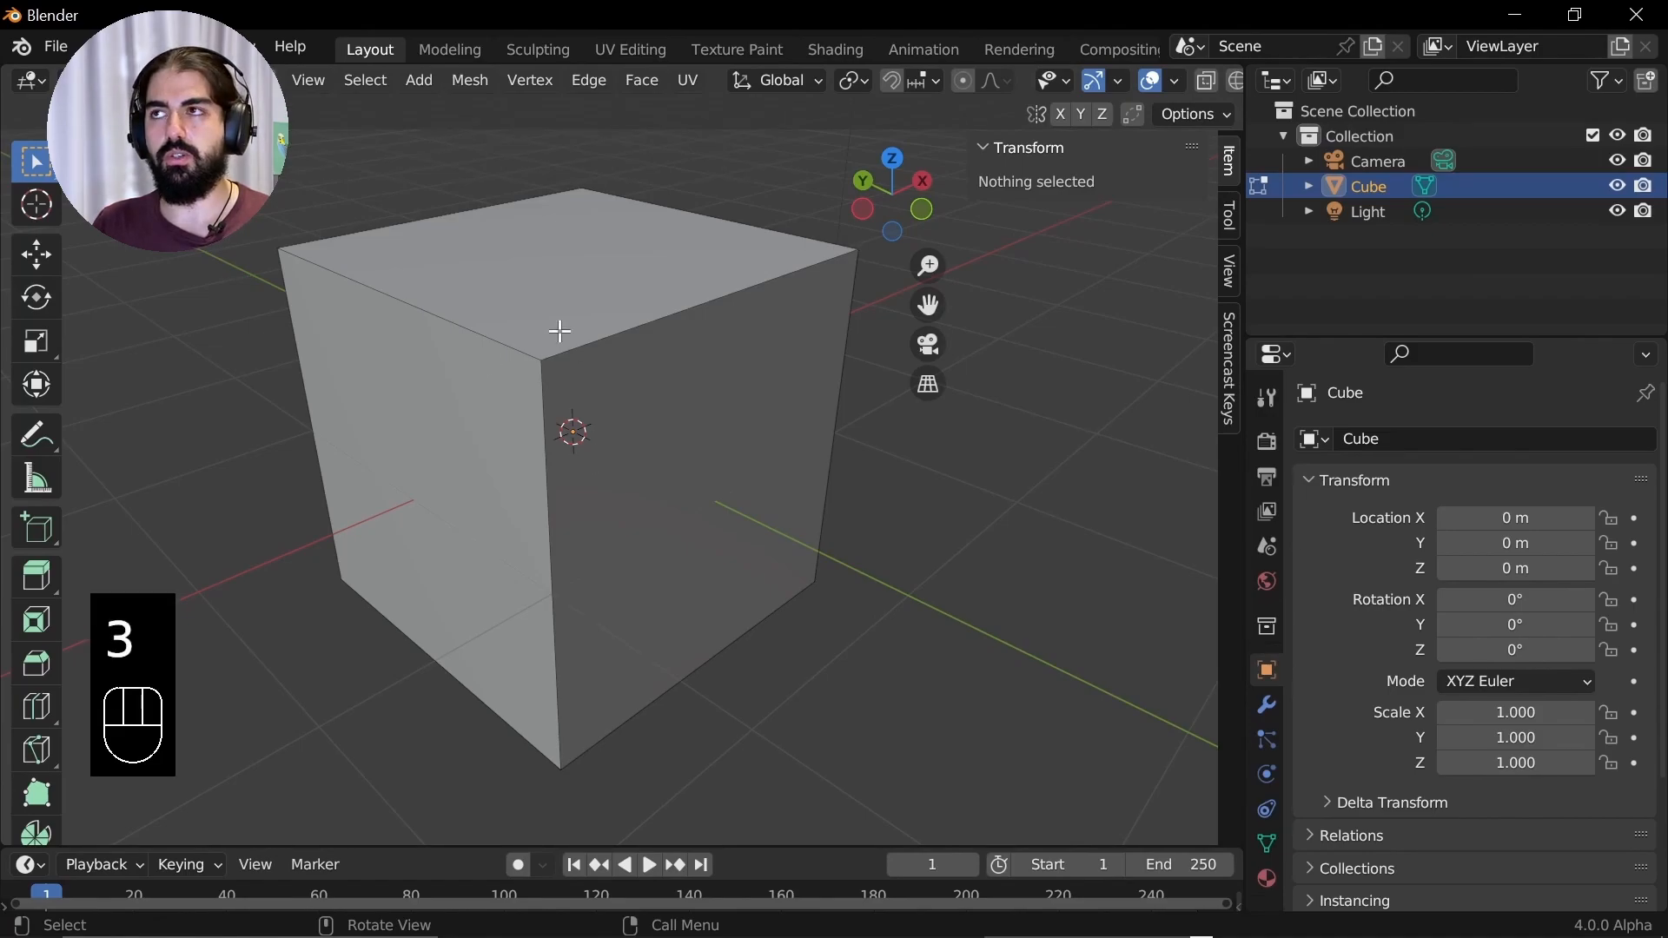
left_click(524, 284)
left_click(622, 408)
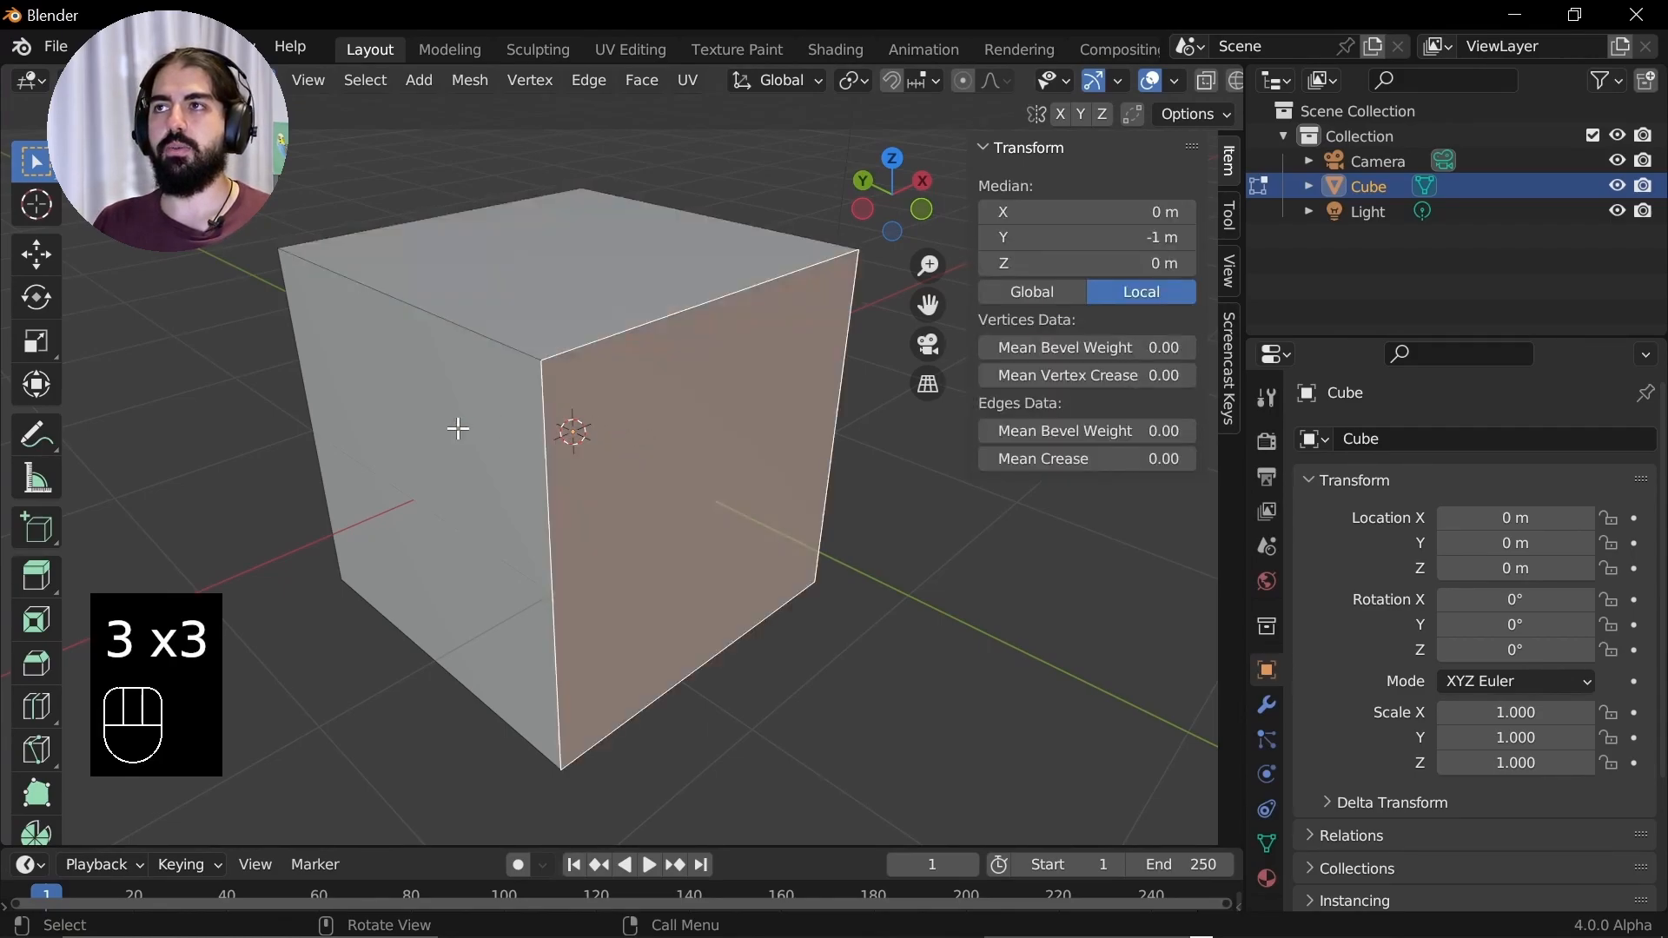
left_click(458, 427)
left_click(527, 293)
Clear the selection and select the cube's side face at X -1 m
middle_click_drag(727, 350, 1046, 291)
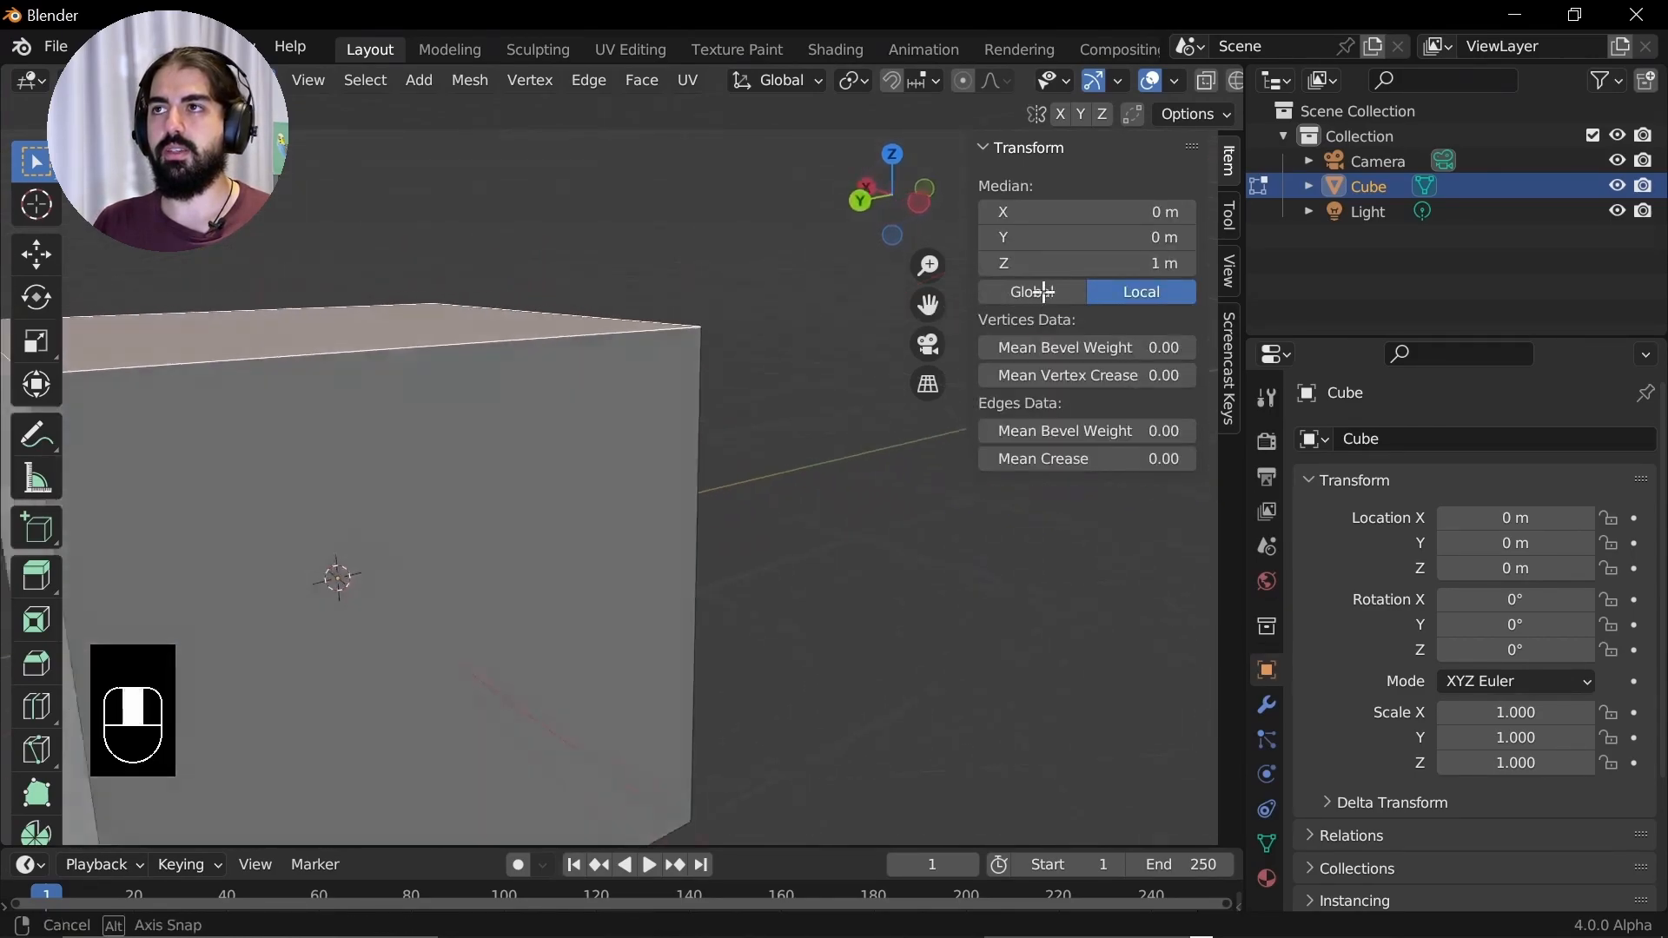
scroll(451, 477, "down", 7)
key("alt+a")
left_click(566, 483)
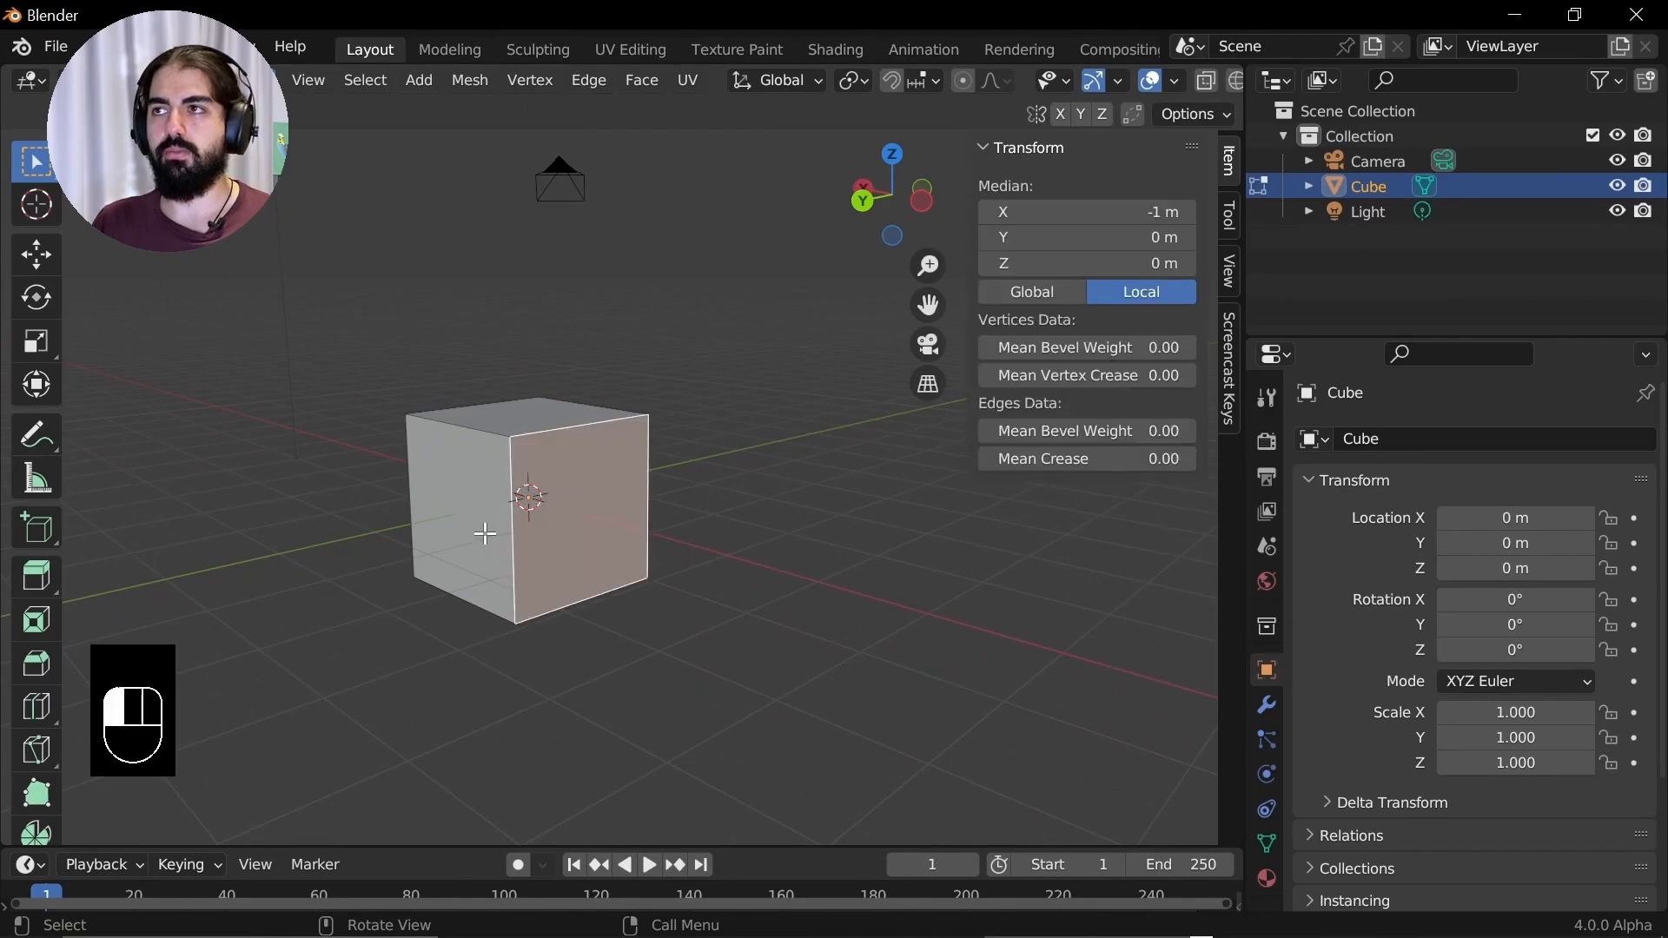
Select the vertex at X -1, Y 1, Z 1 m in vertex mode, then the side face at X -1 m in face mode
key("1")
scroll(518, 476, "up", 3)
left_click(399, 412)
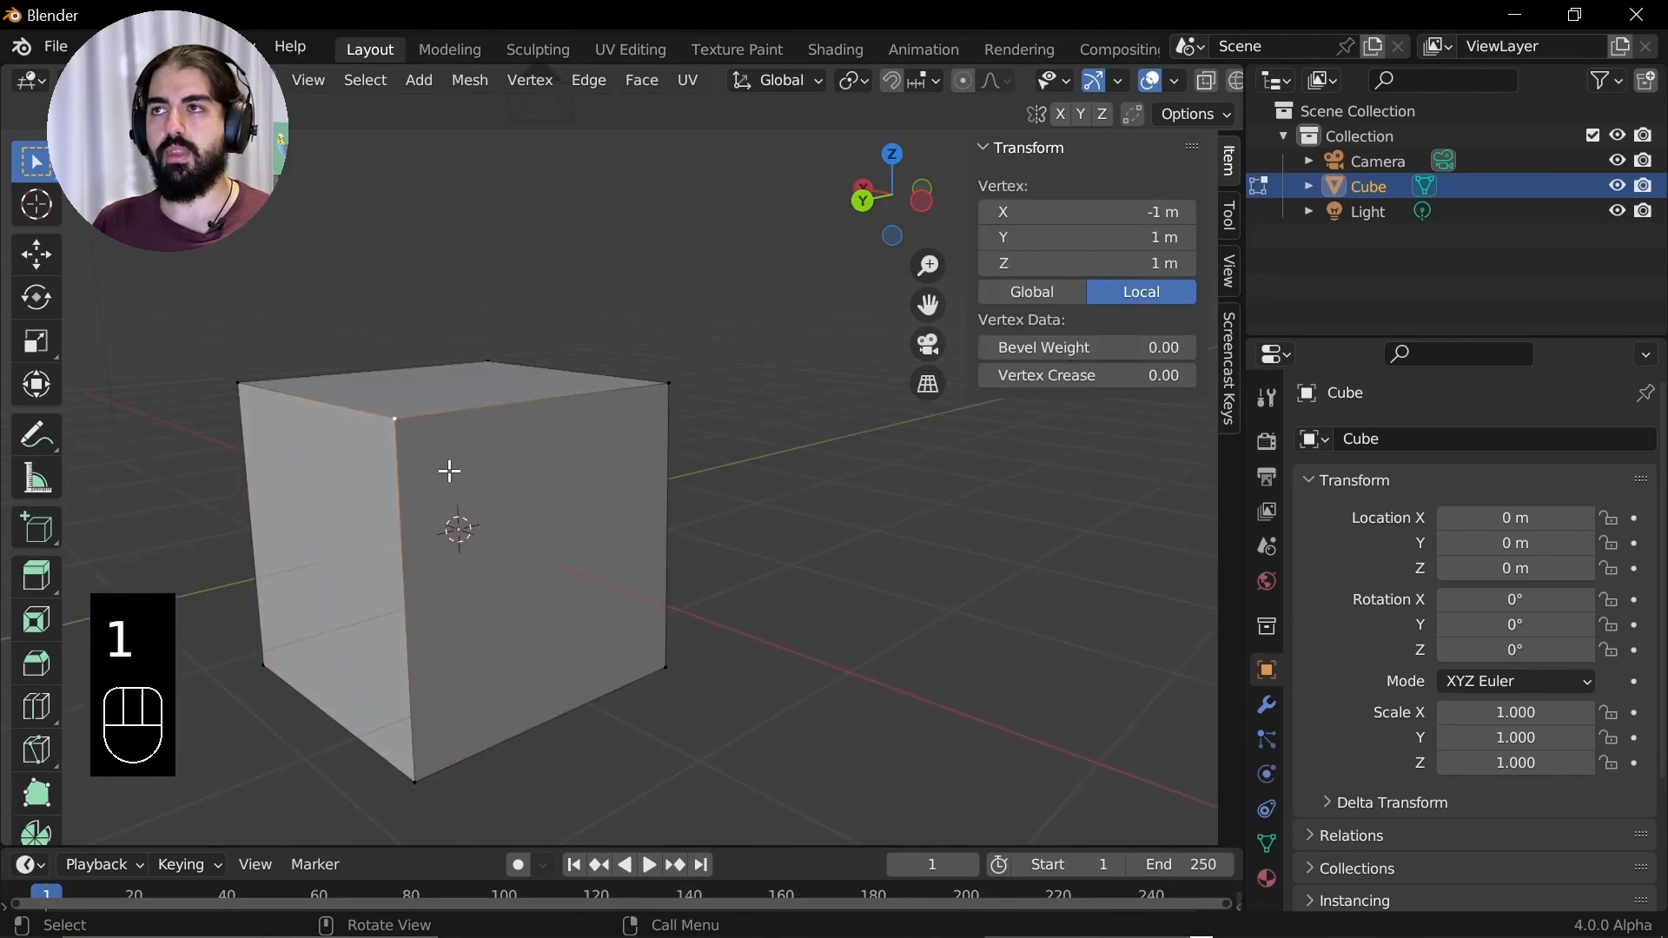
key("2")
key("3")
left_click(508, 448)
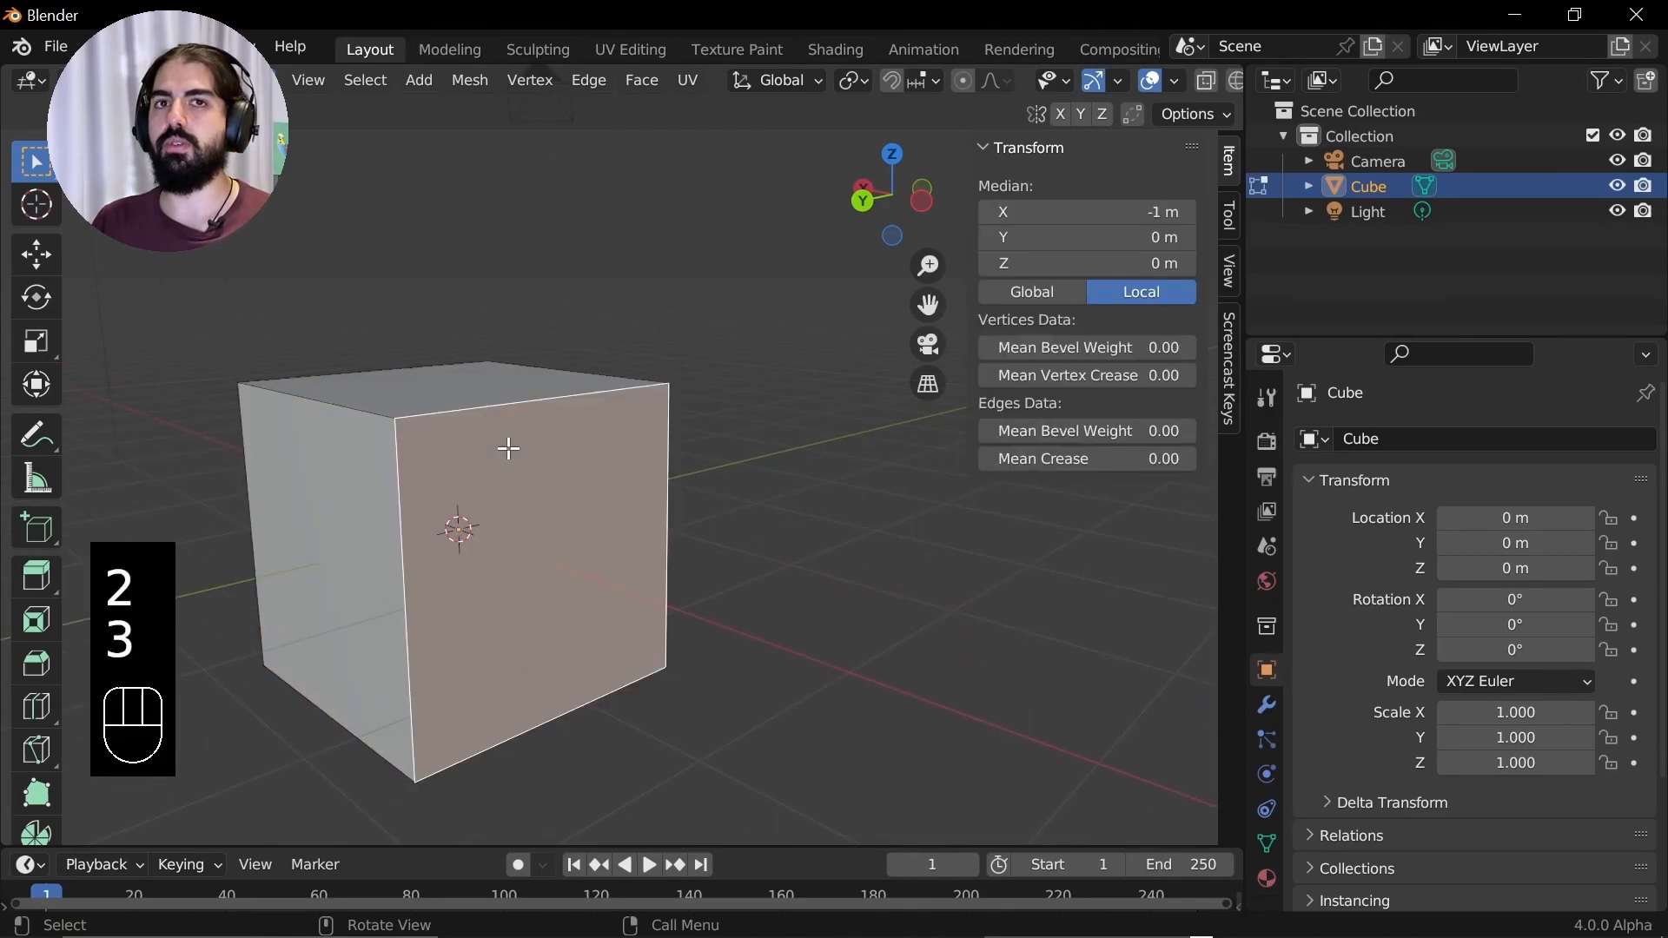
Cycle through vertex, edge and face select modes, selecting an element in each and ending with the side face at X -1 m
left_click(384, 458)
left_click(404, 425)
key("1")
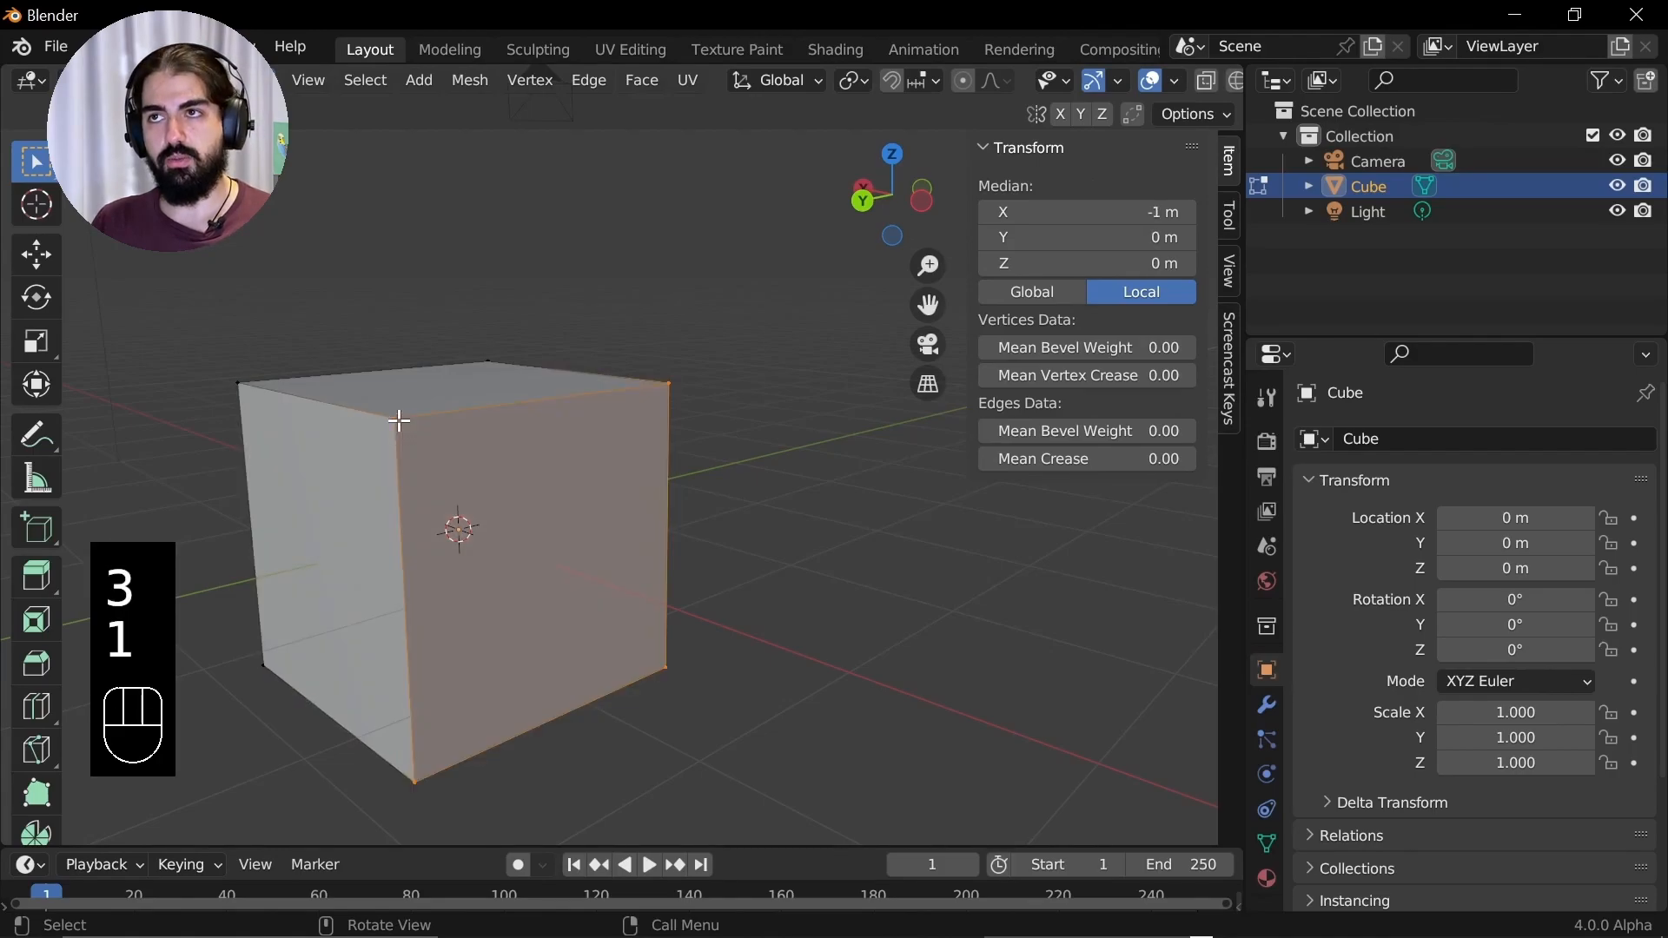
left_click(398, 420)
key("2")
left_click(521, 404)
left_click(519, 486)
key("3")
left_click(521, 486)
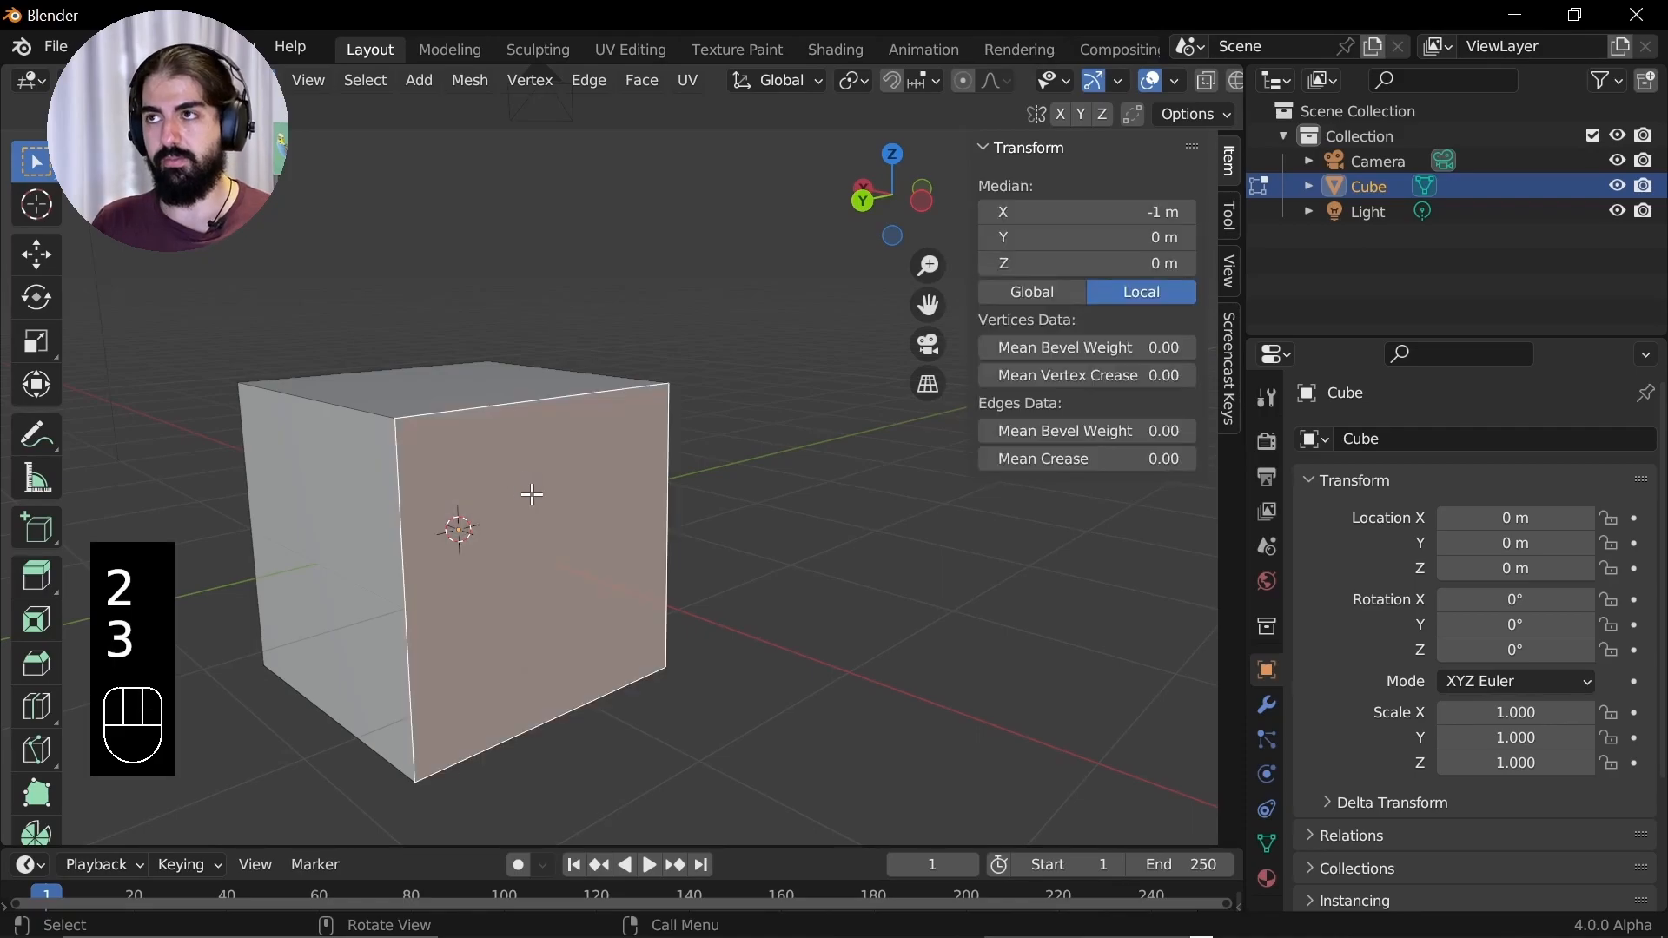
Change from edge to face select mode and select the cube's top face
middle_click_drag(559, 518, 336, 561)
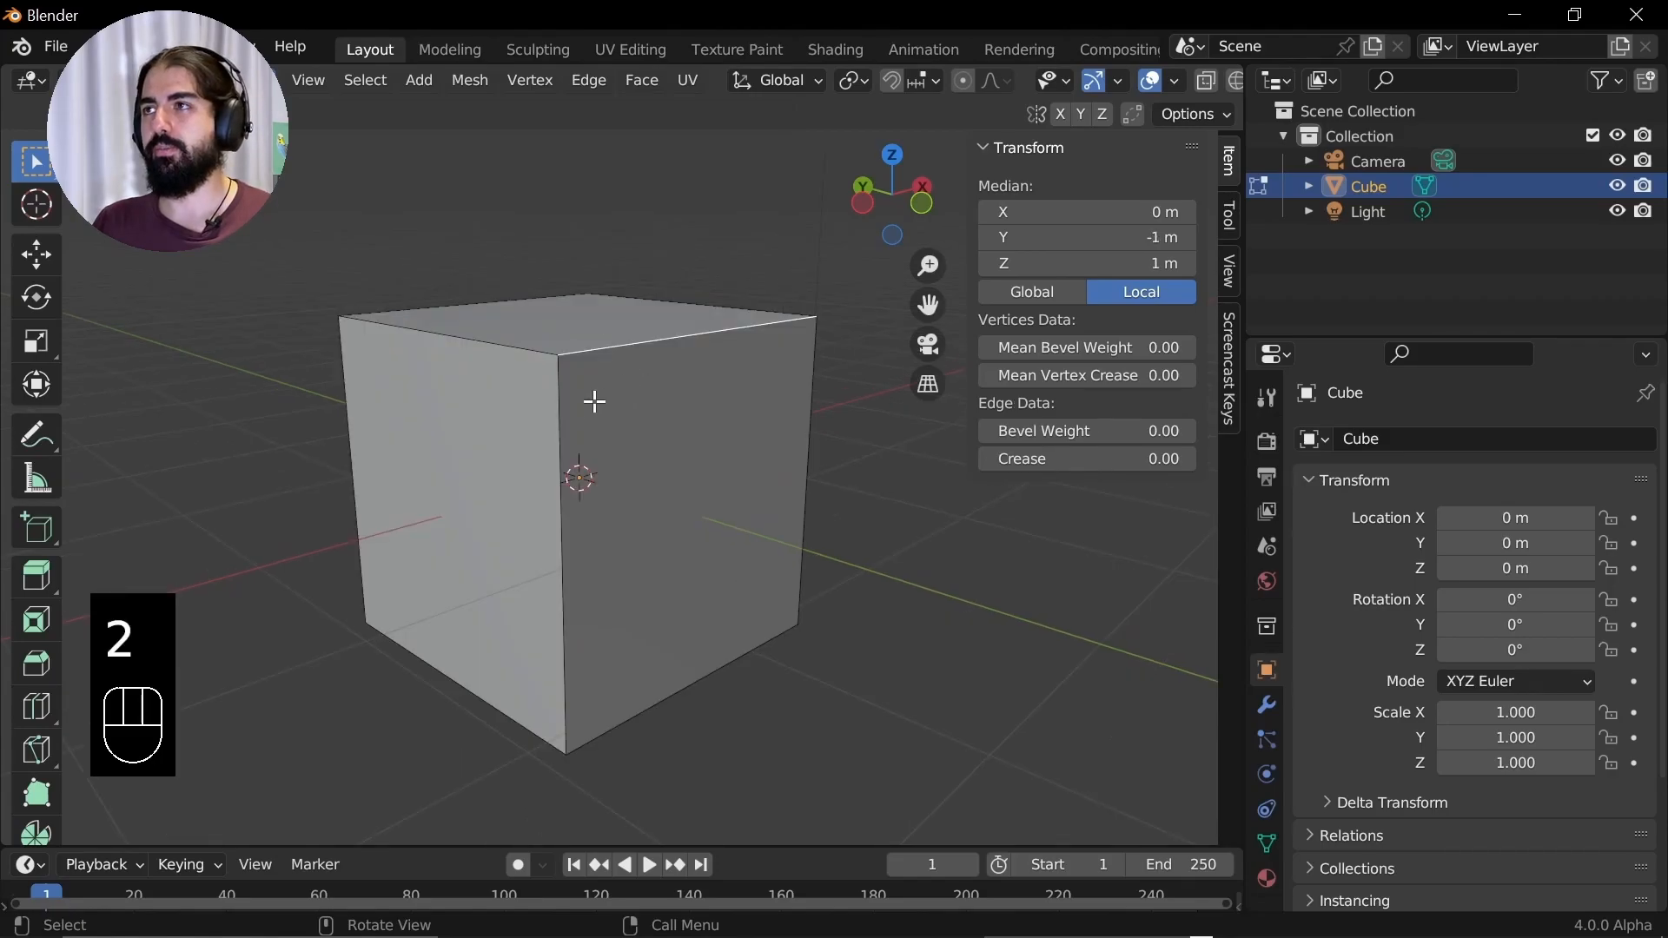
mouse_move(661, 400)
middle_mouse_down()
mouse_move(526, 411)
mouse_move(645, 385)
middle_mouse_up()
scroll(644, 385, "down", 2)
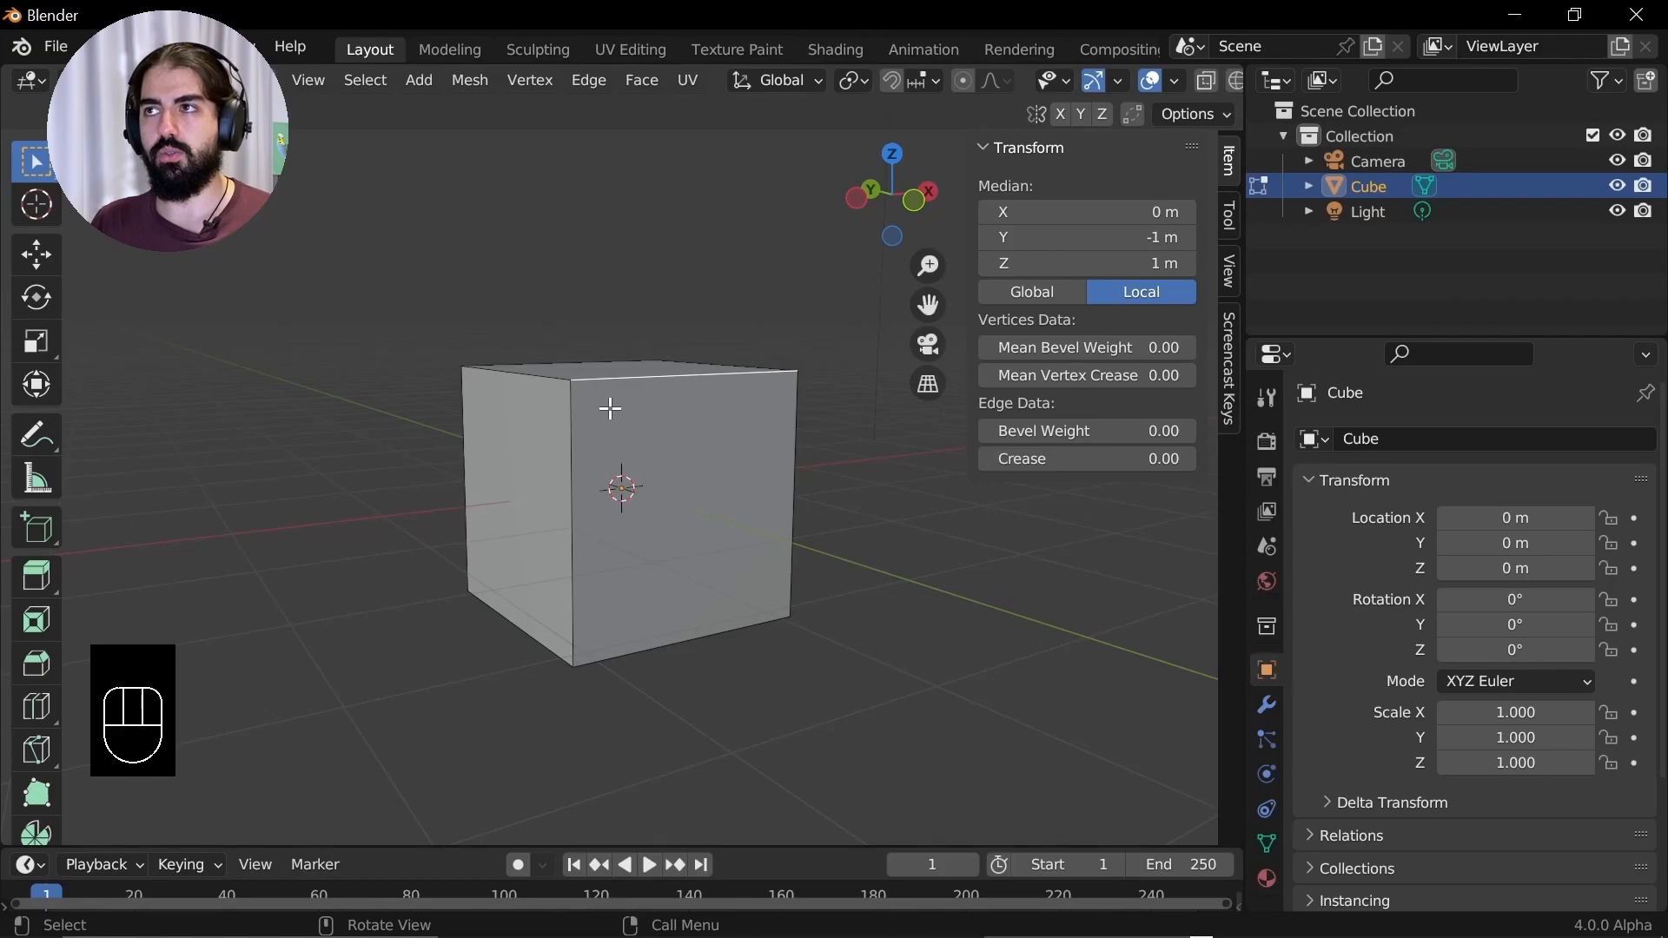
key("3")
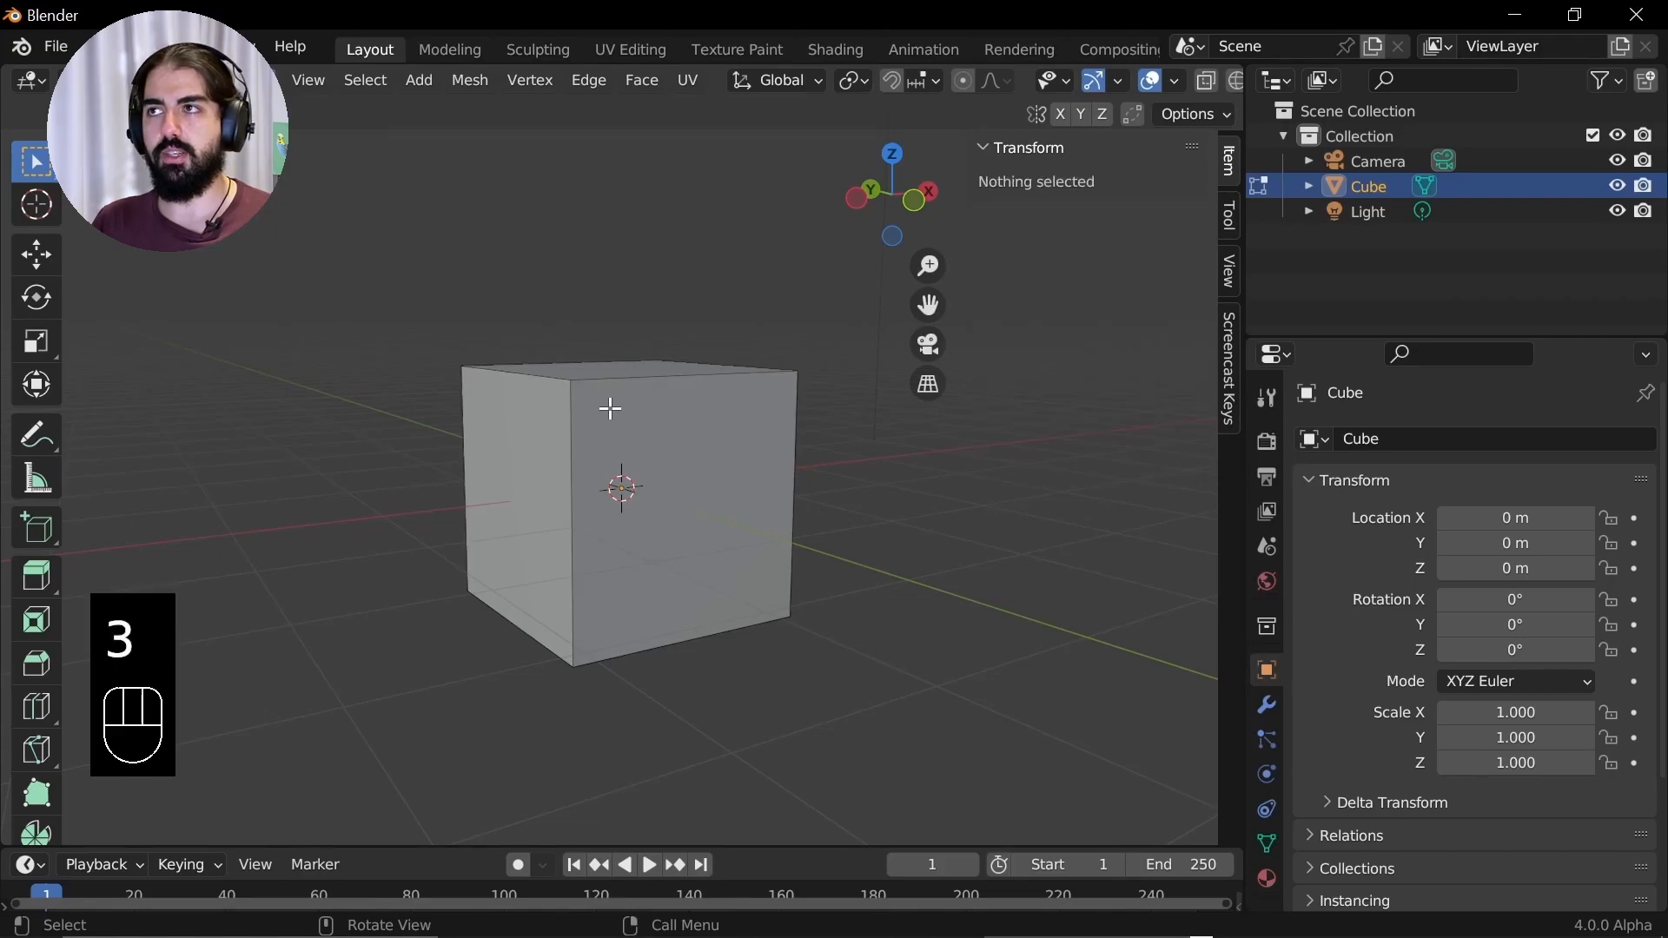
left_click(602, 361)
middle_click_drag(606, 364, 551, 393)
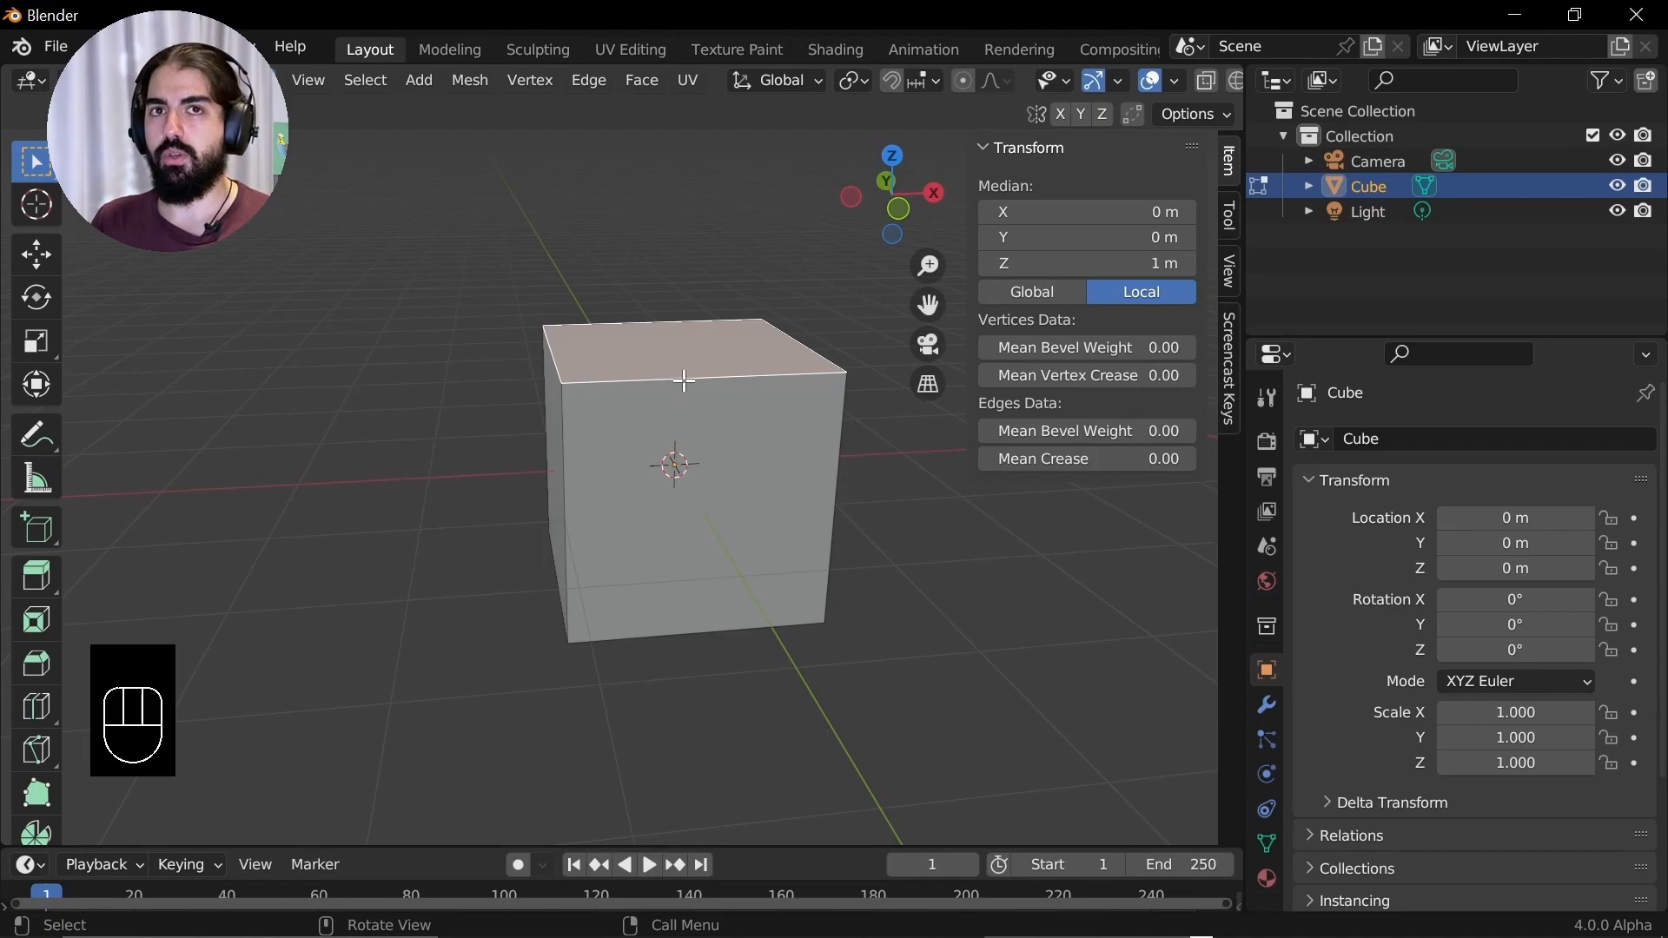
Try insetting the cube's top face by a narrow, even border and undo the inset
key("i")
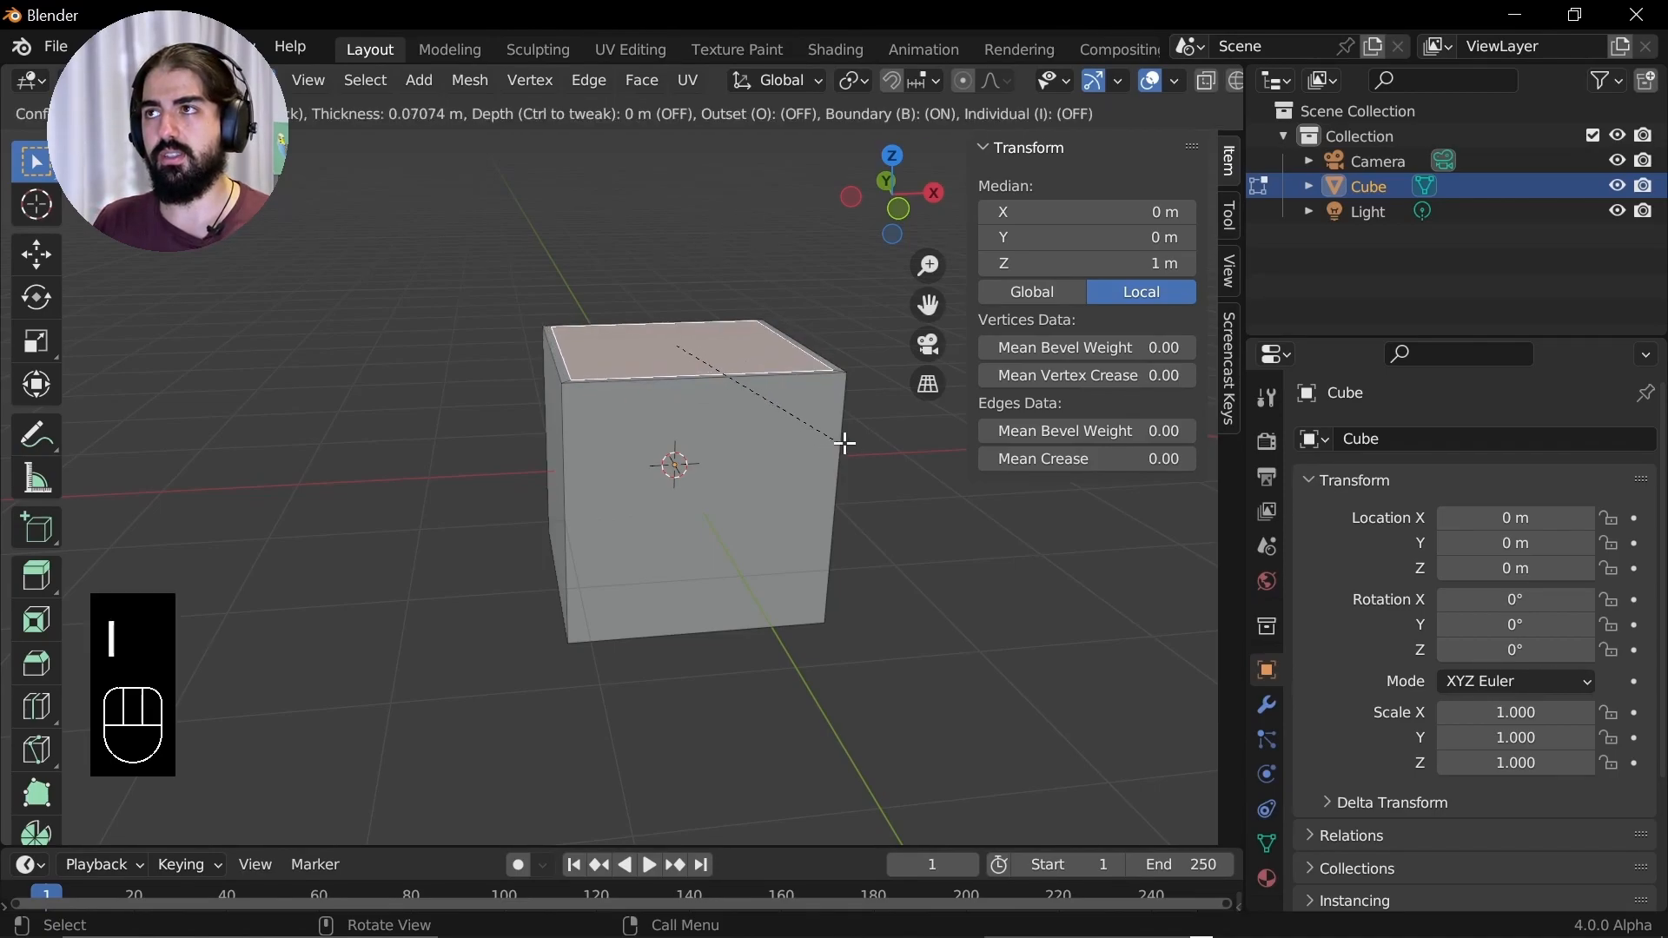
left_click(781, 408)
middle_click_drag(736, 387, 749, 417)
scroll(749, 417, "up", 2)
middle_click_drag(598, 363, 575, 517)
scroll(573, 514, "up", 2)
scroll(570, 502, "down", 2)
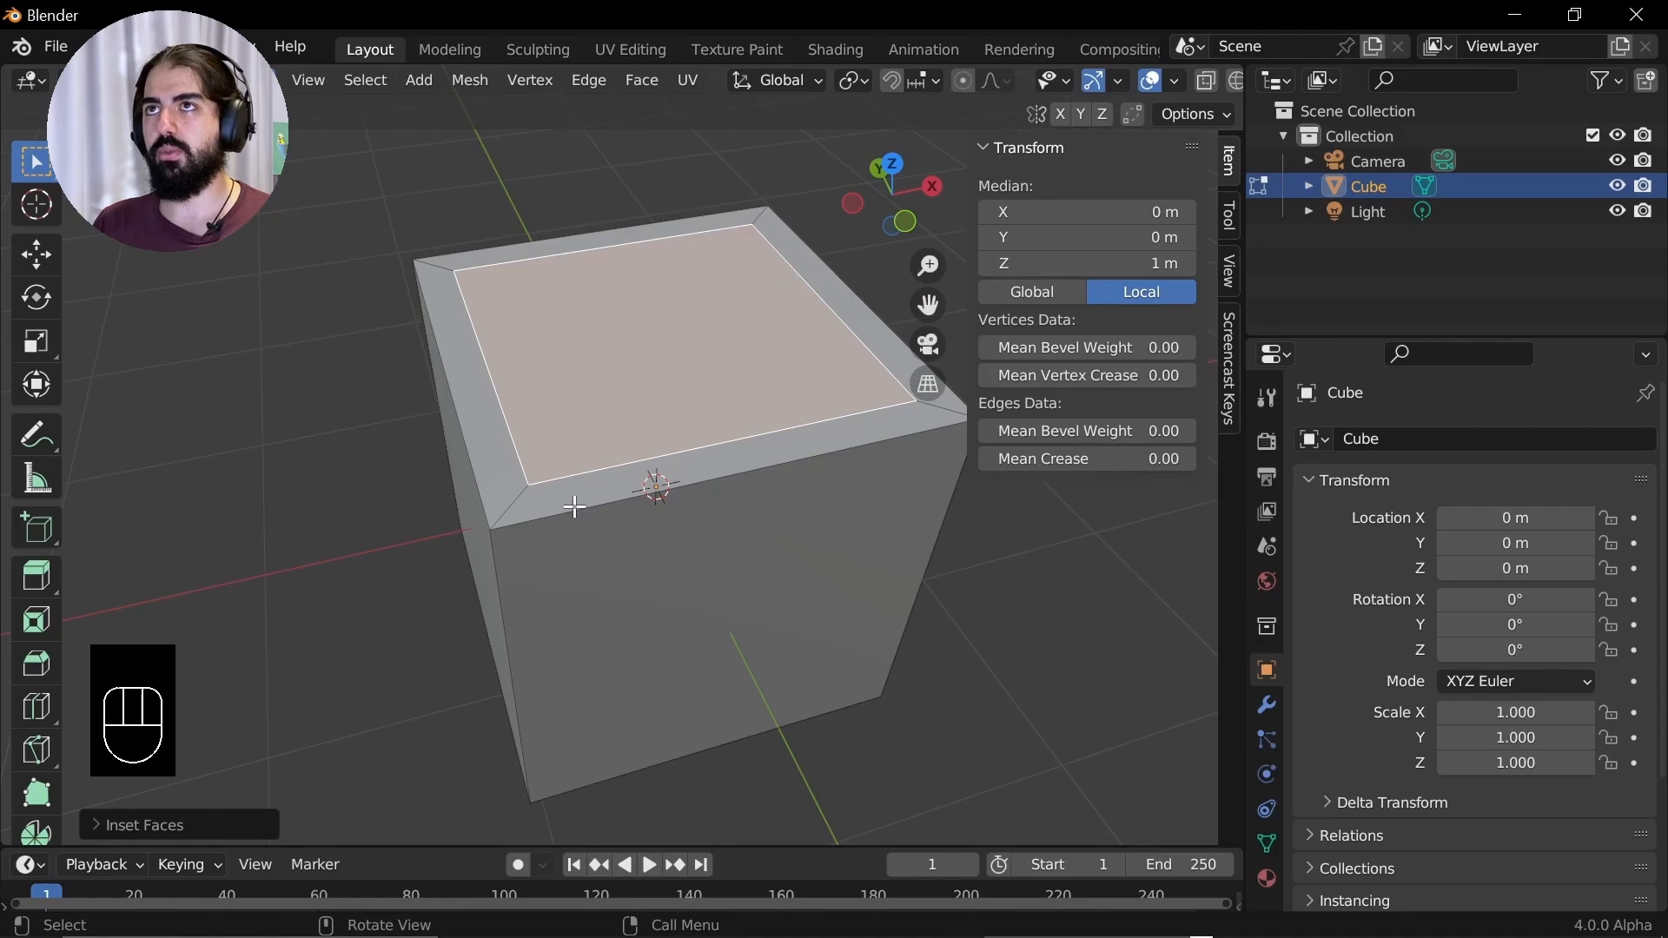
key("ctrl+z")
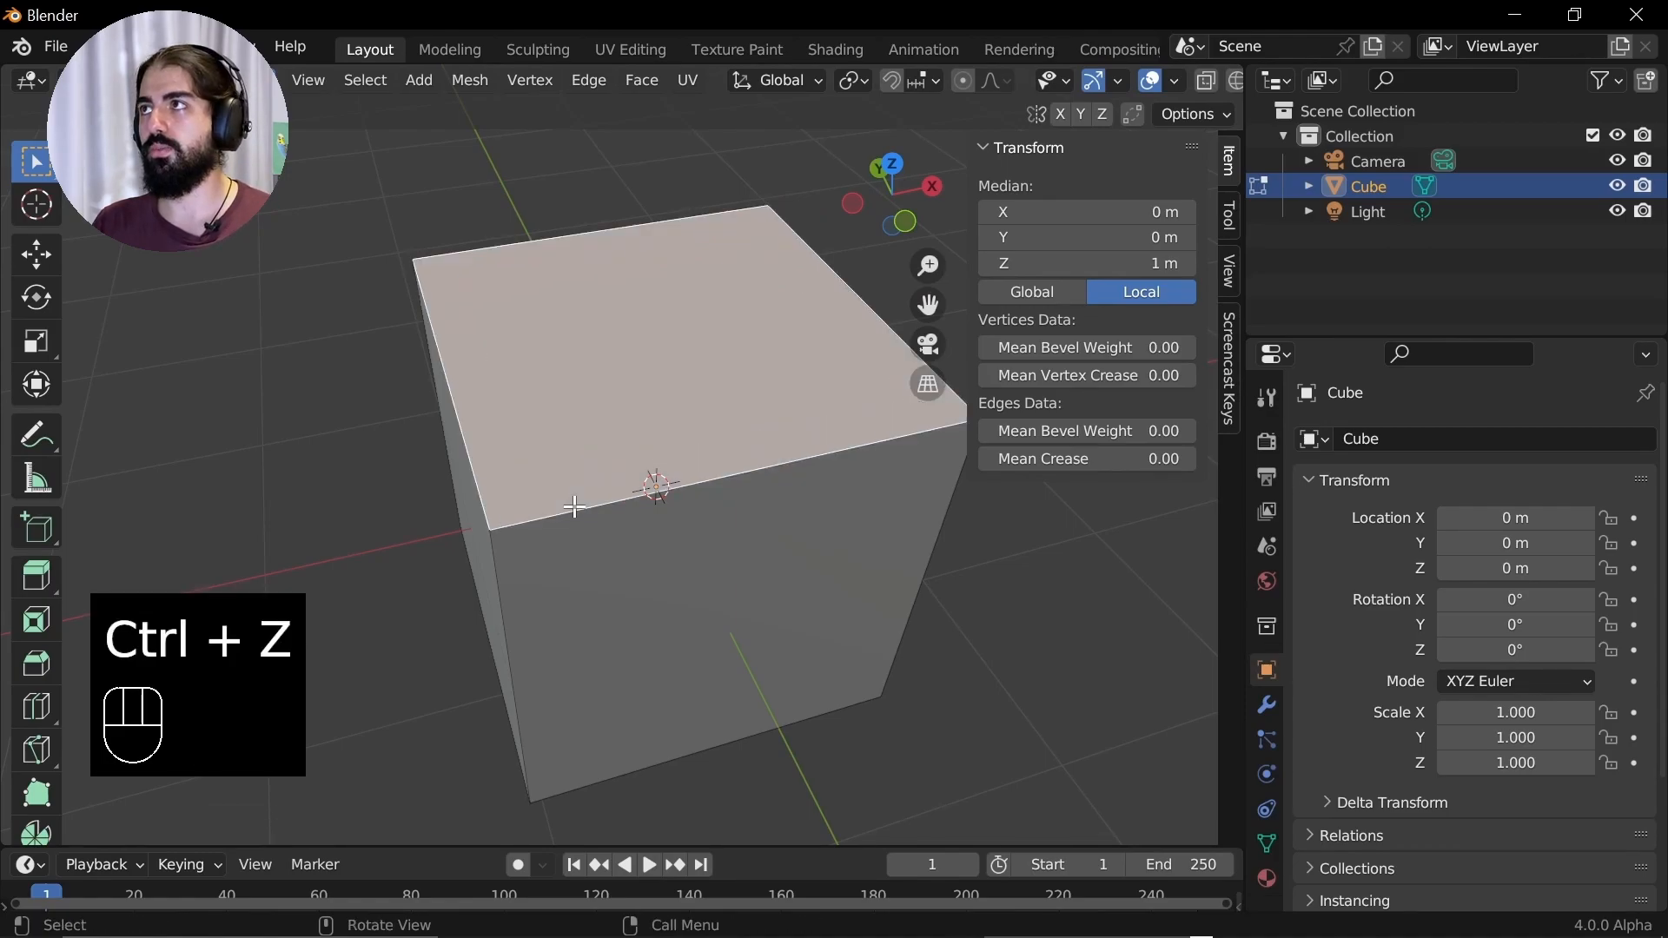
Return the cube to Object Mode and open the Preferences window
key("Tab")
left_click(1118, 79)
key("Tab")
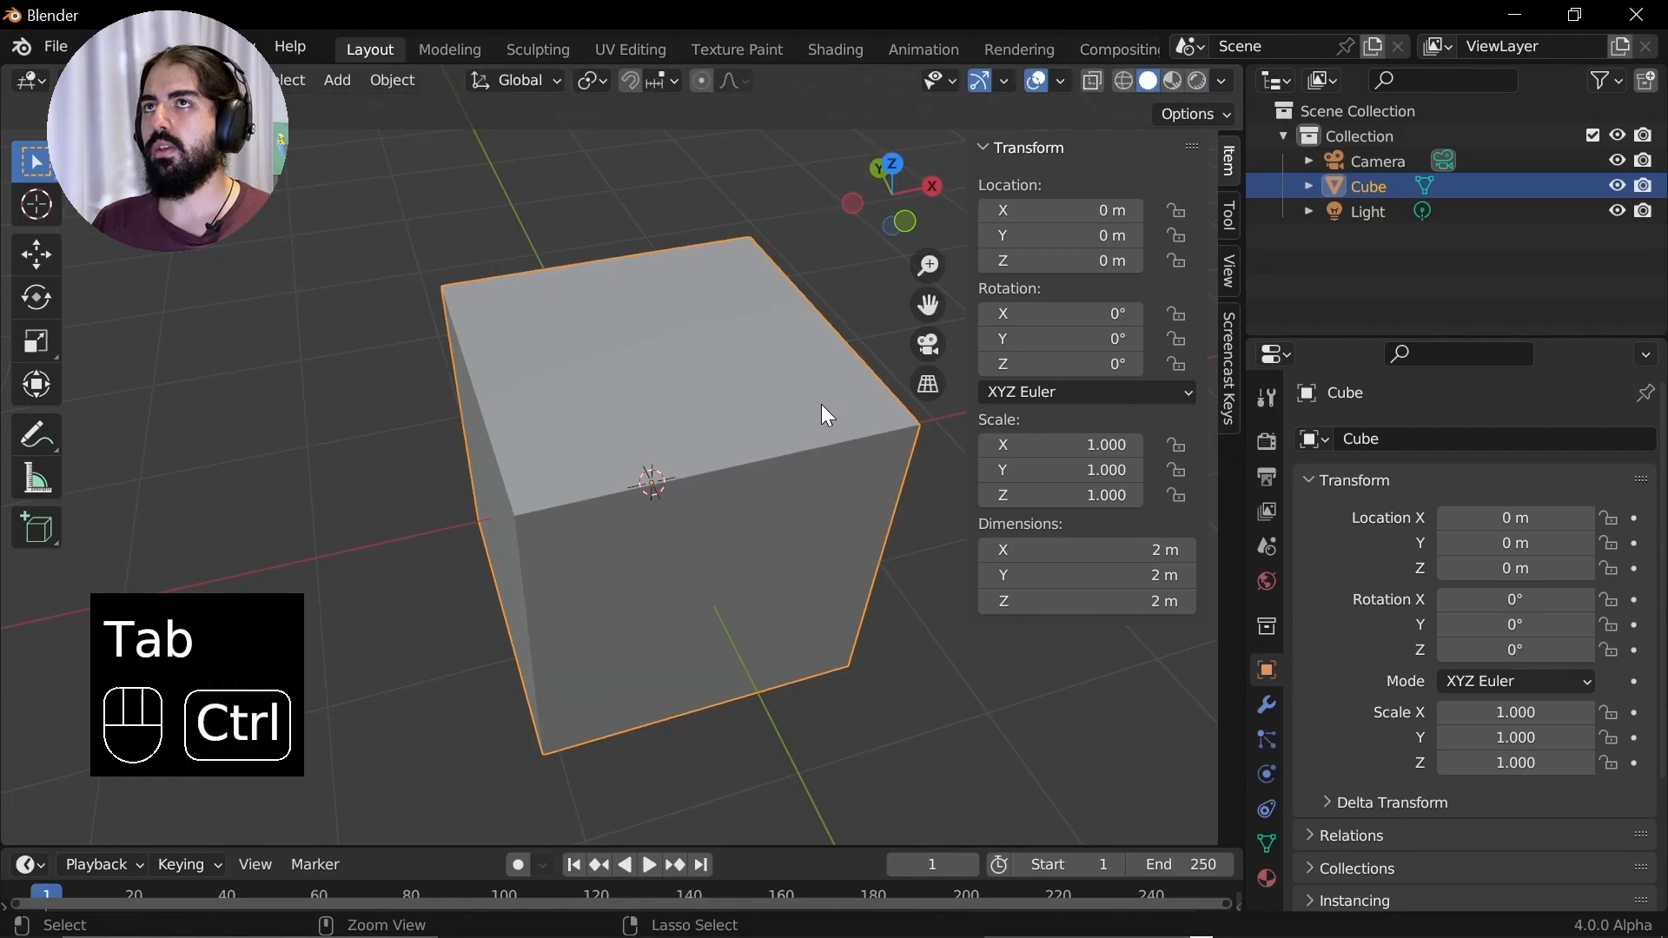
left_click(93, 46)
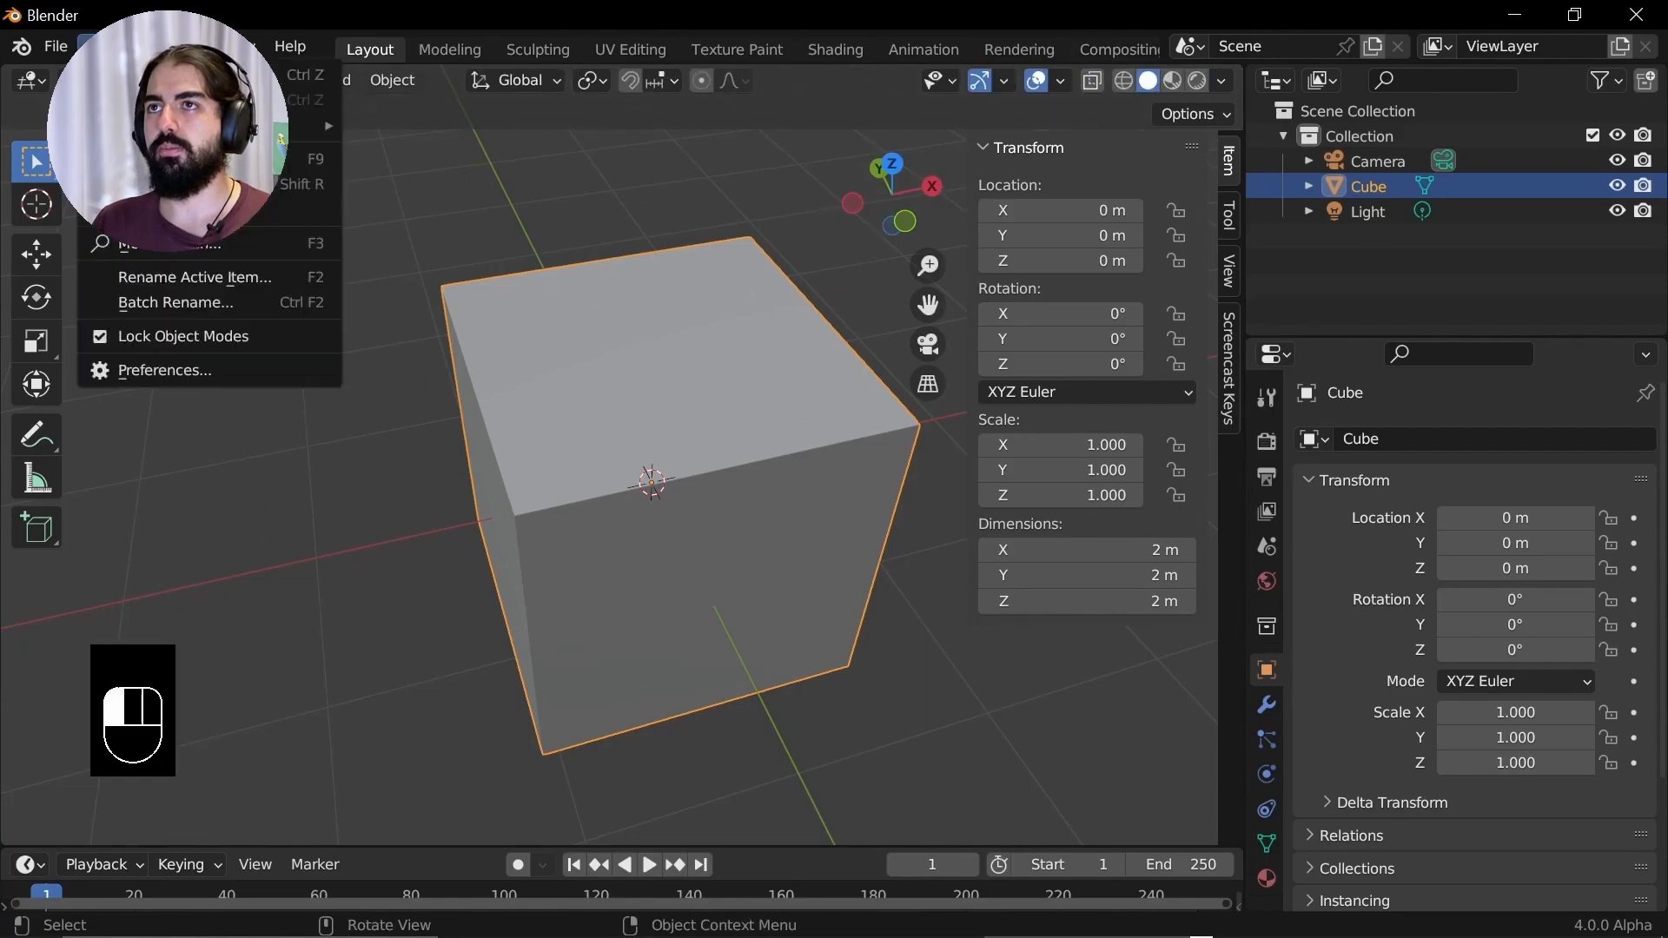
left_click(137, 361)
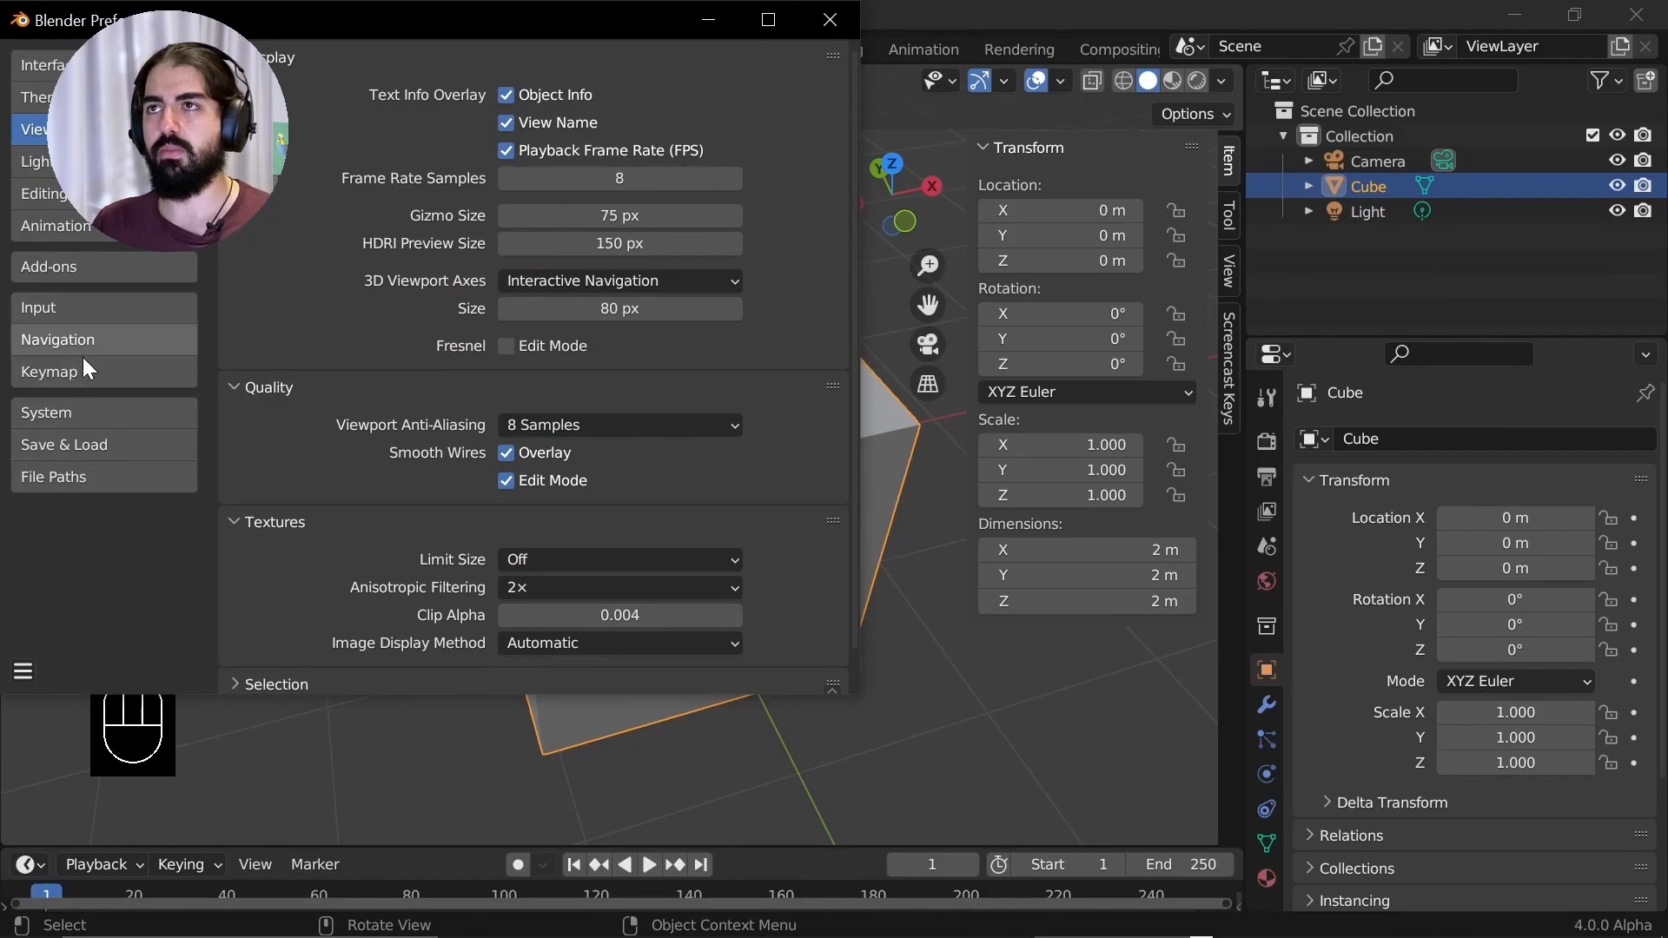
Set the interface Resolution Scale to 0.70 in the preferences and close the window
left_click(51, 410)
left_click(113, 311)
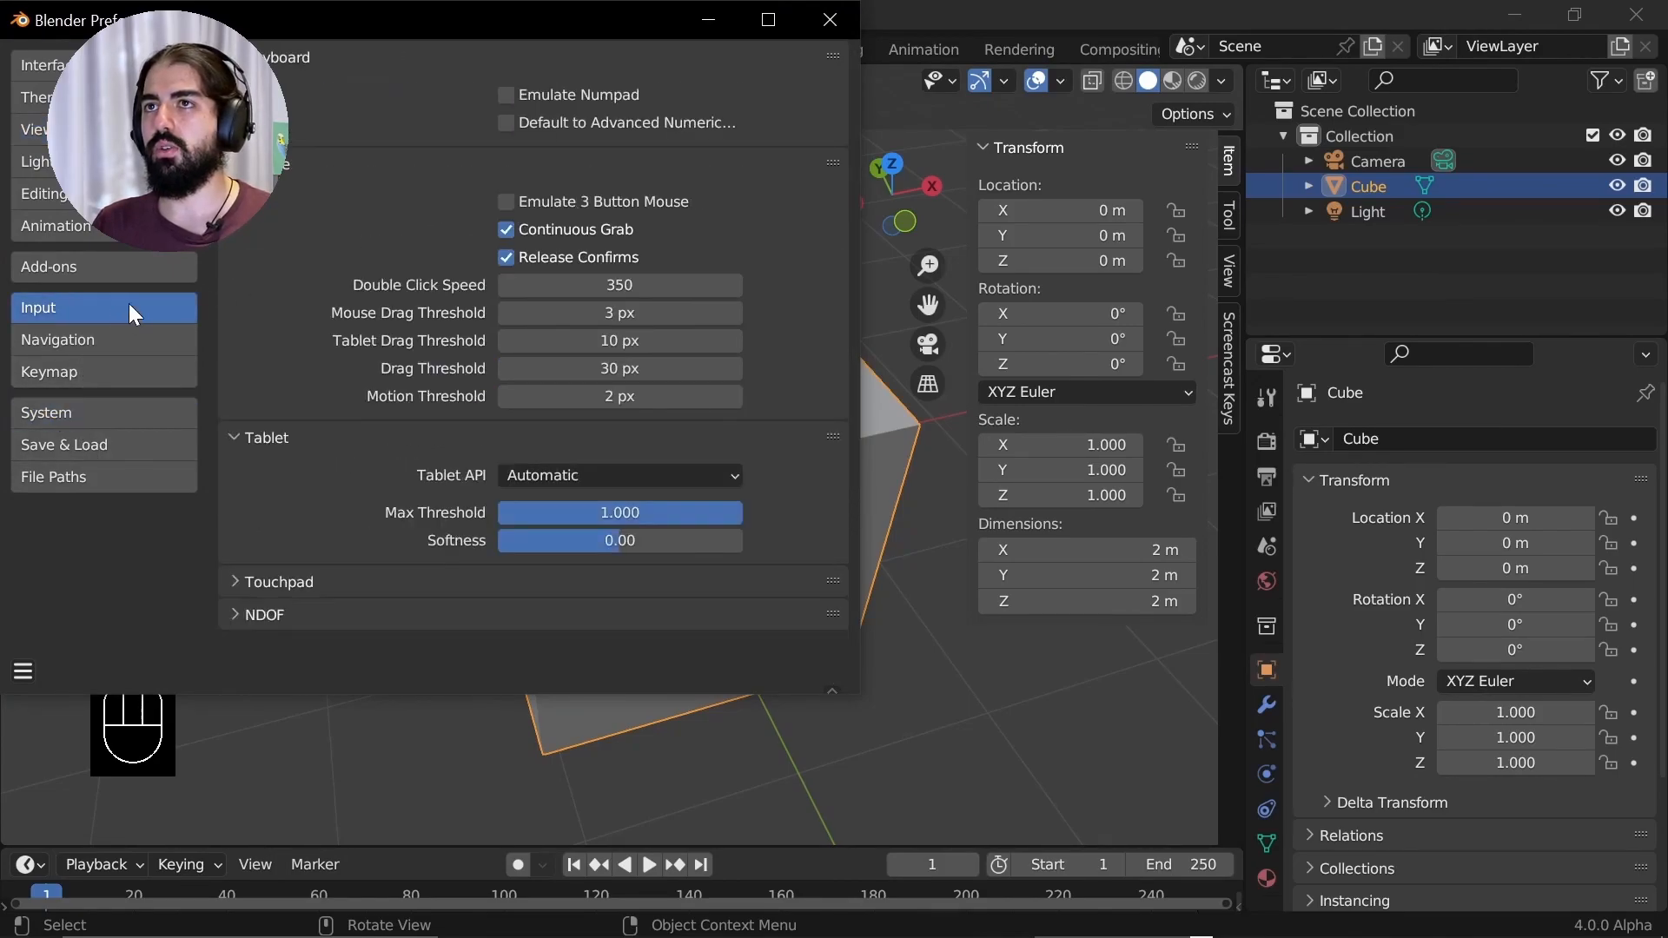
left_click(101, 347)
left_click(43, 64)
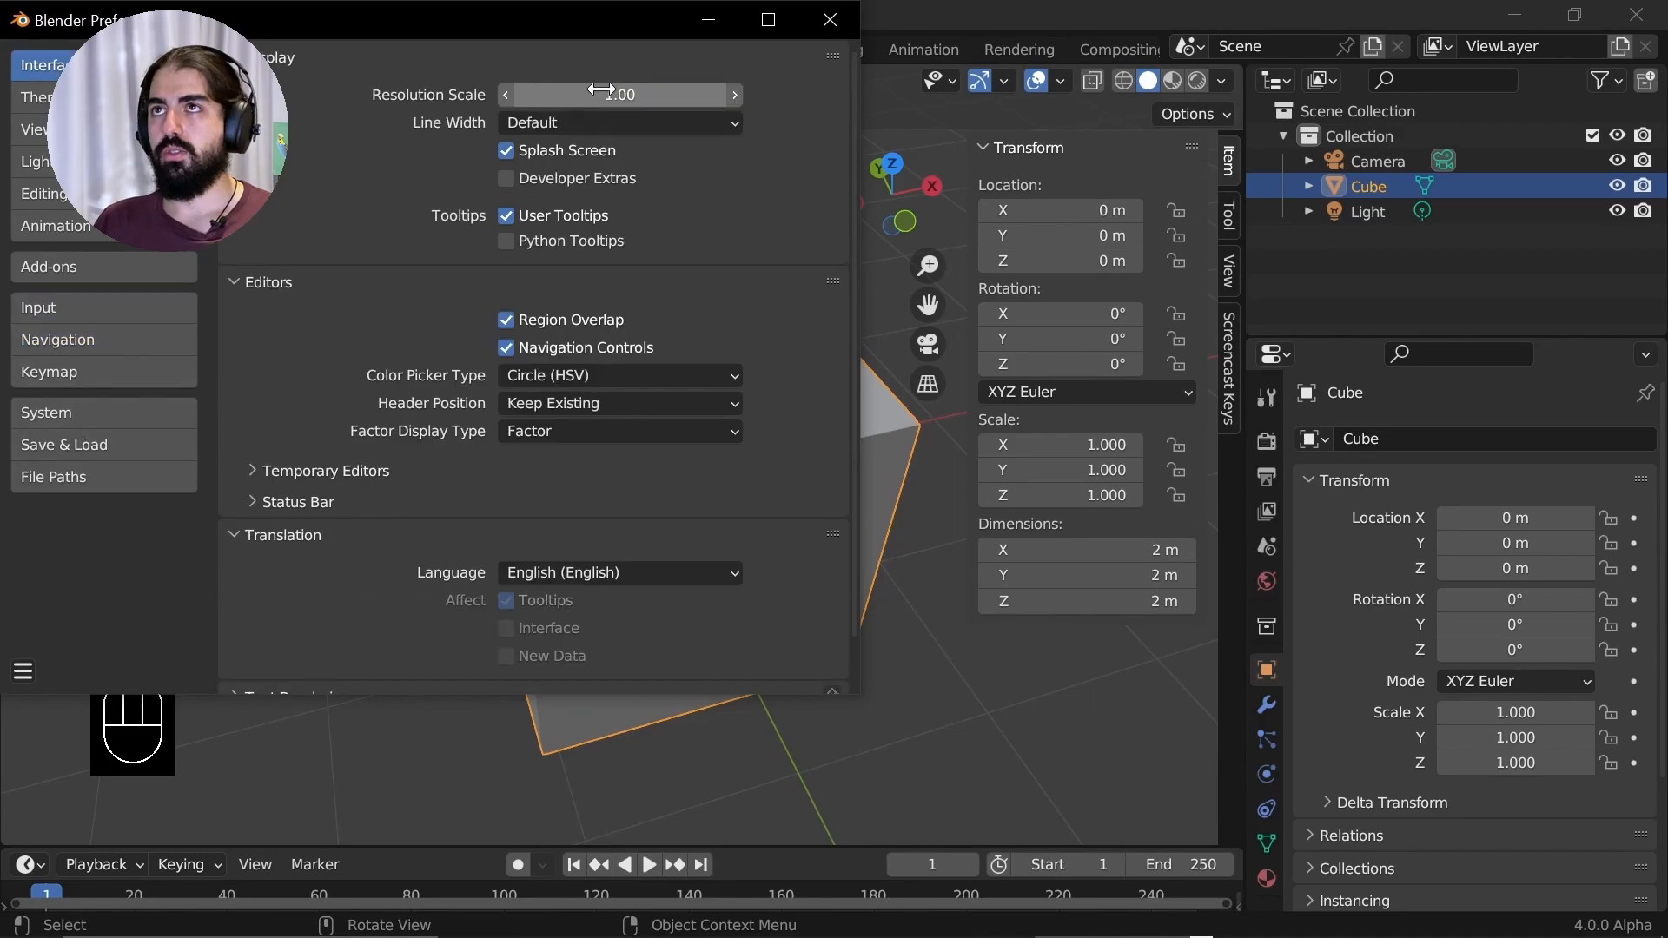
left_click_drag(591, 31, 977, 310)
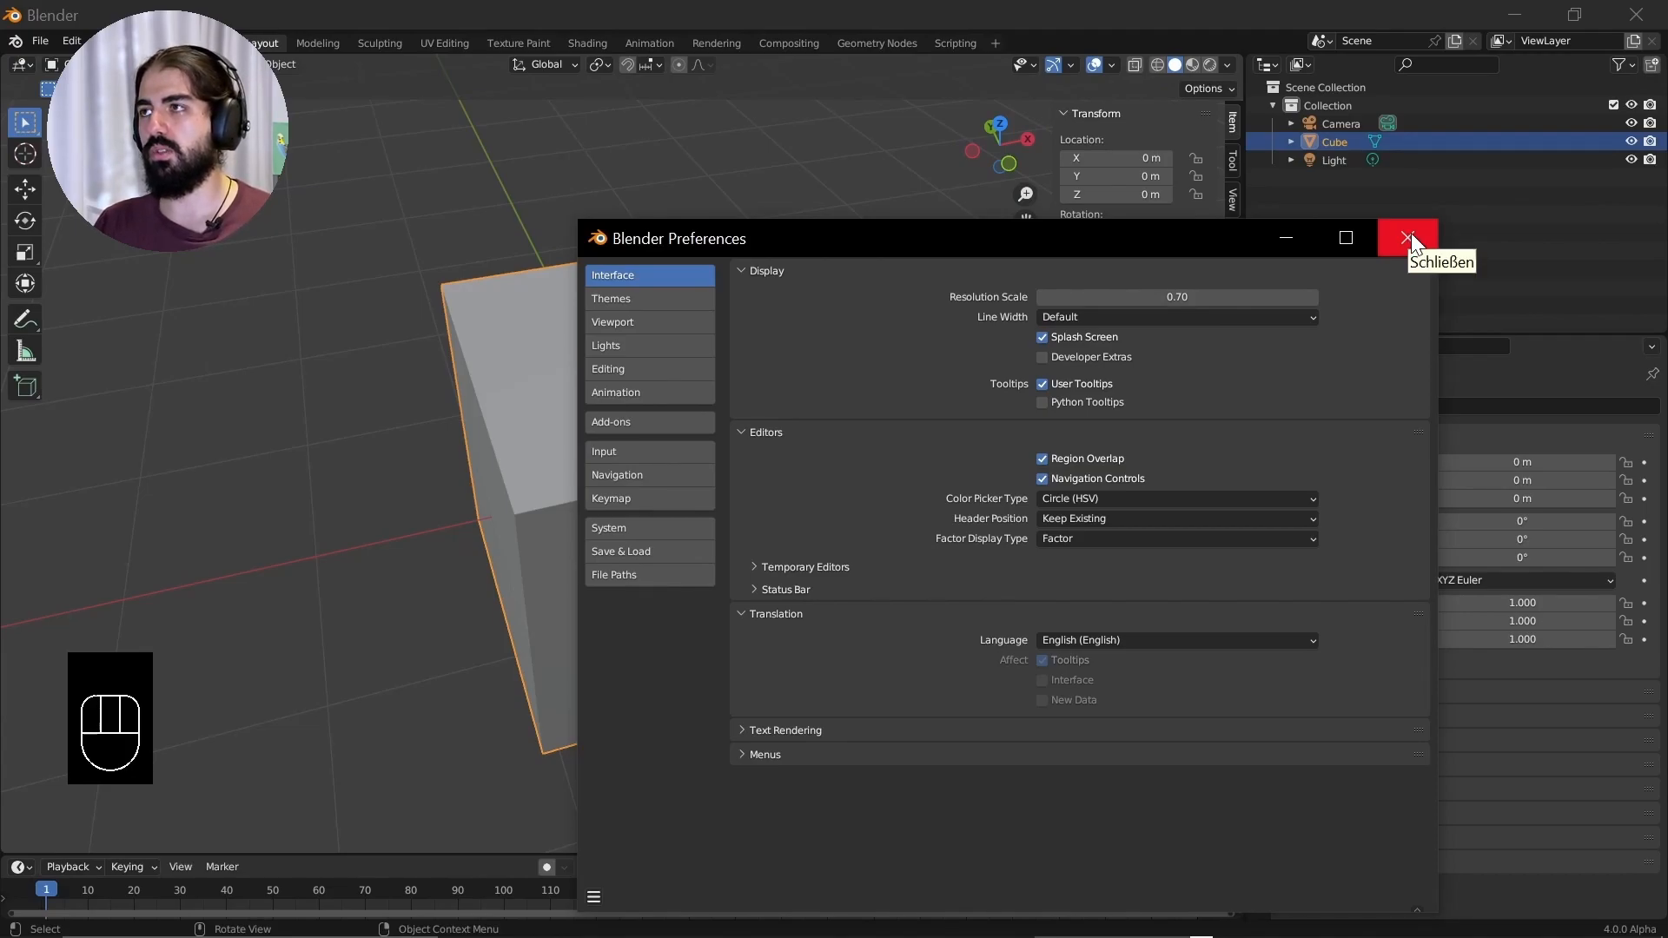
left_click(594, 897)
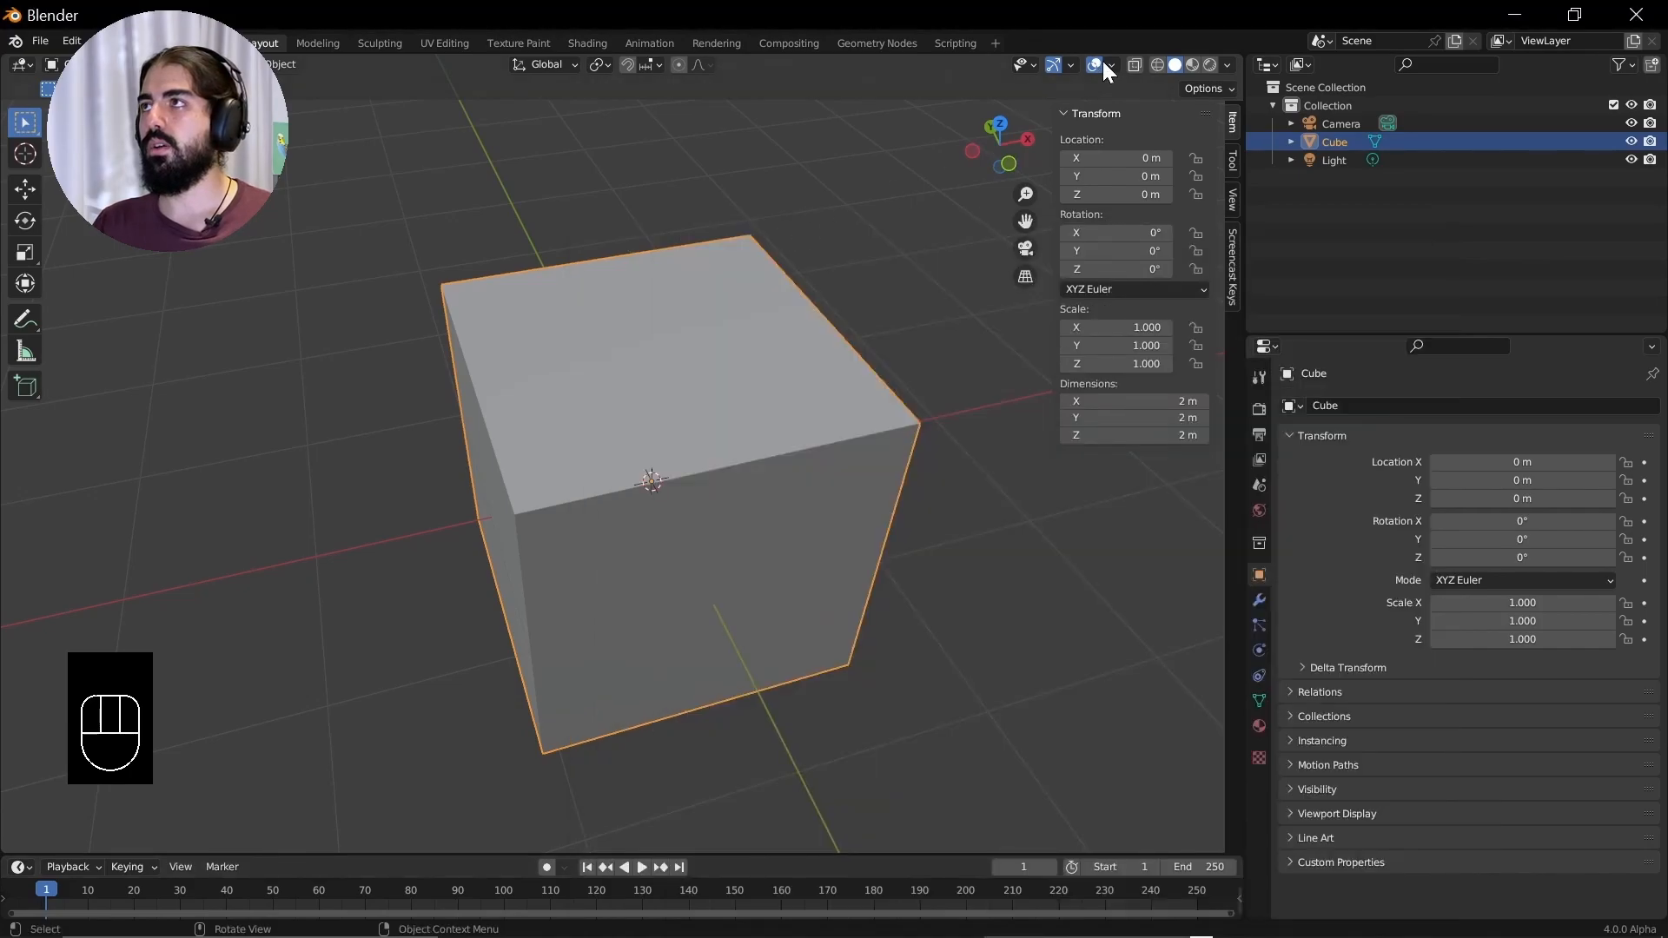
Turn on the Statistics overlay for the 3D viewport
left_click(1103, 62)
left_click(1109, 64)
left_click(1094, 64)
left_click(1095, 64)
left_click(1112, 65)
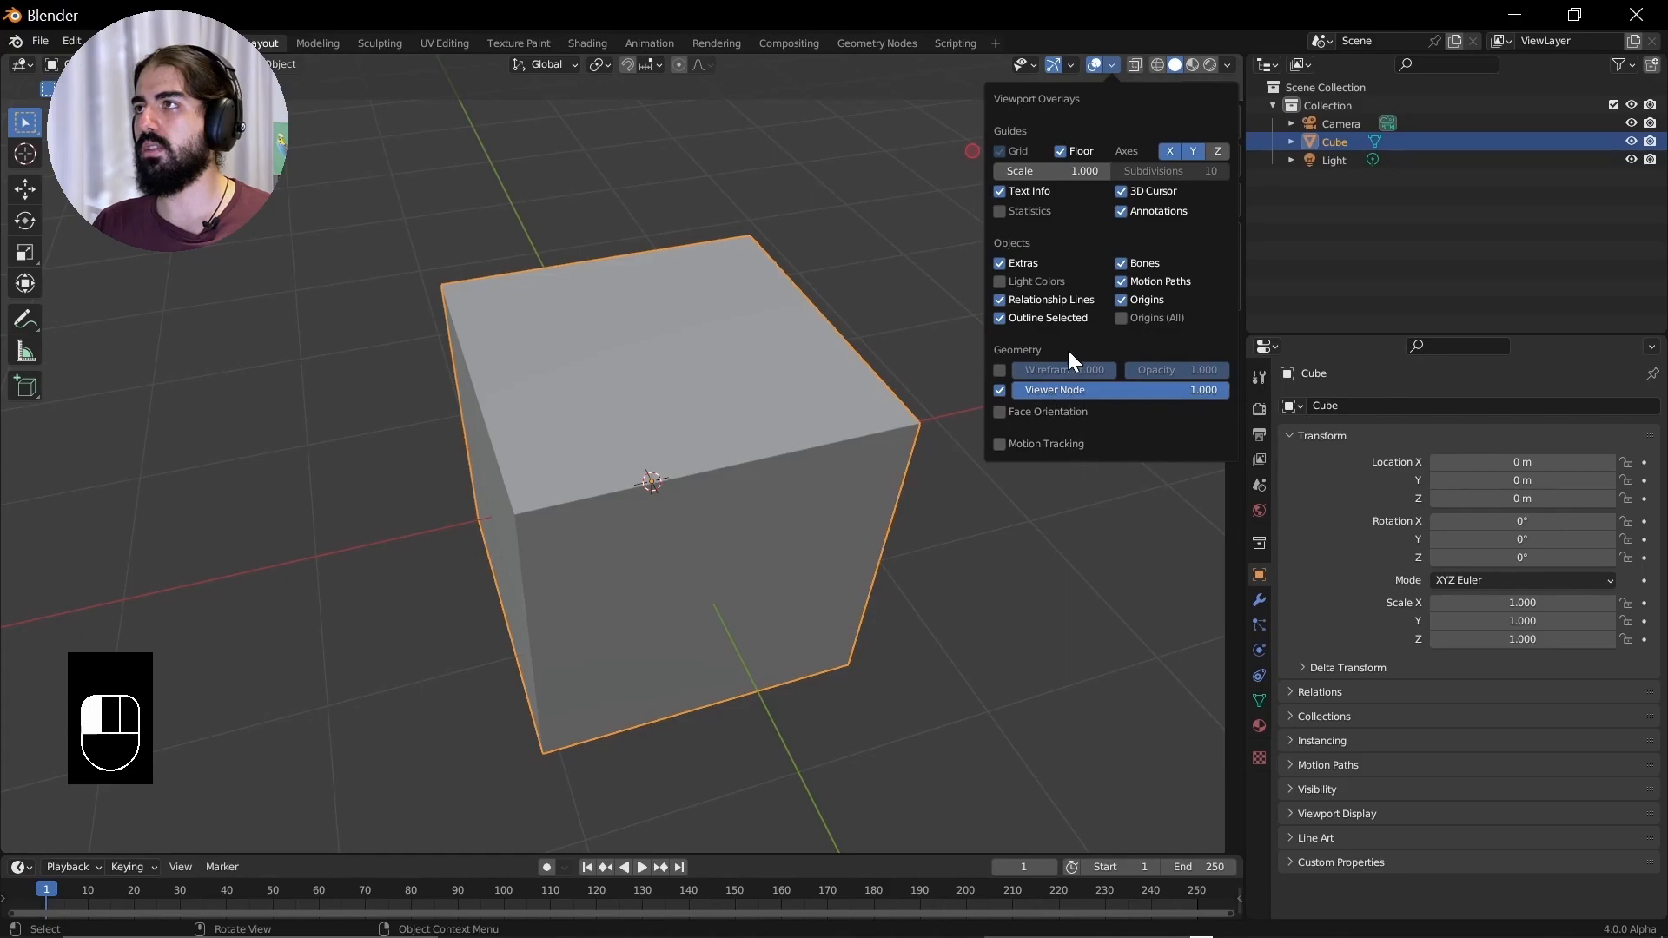
key("n")
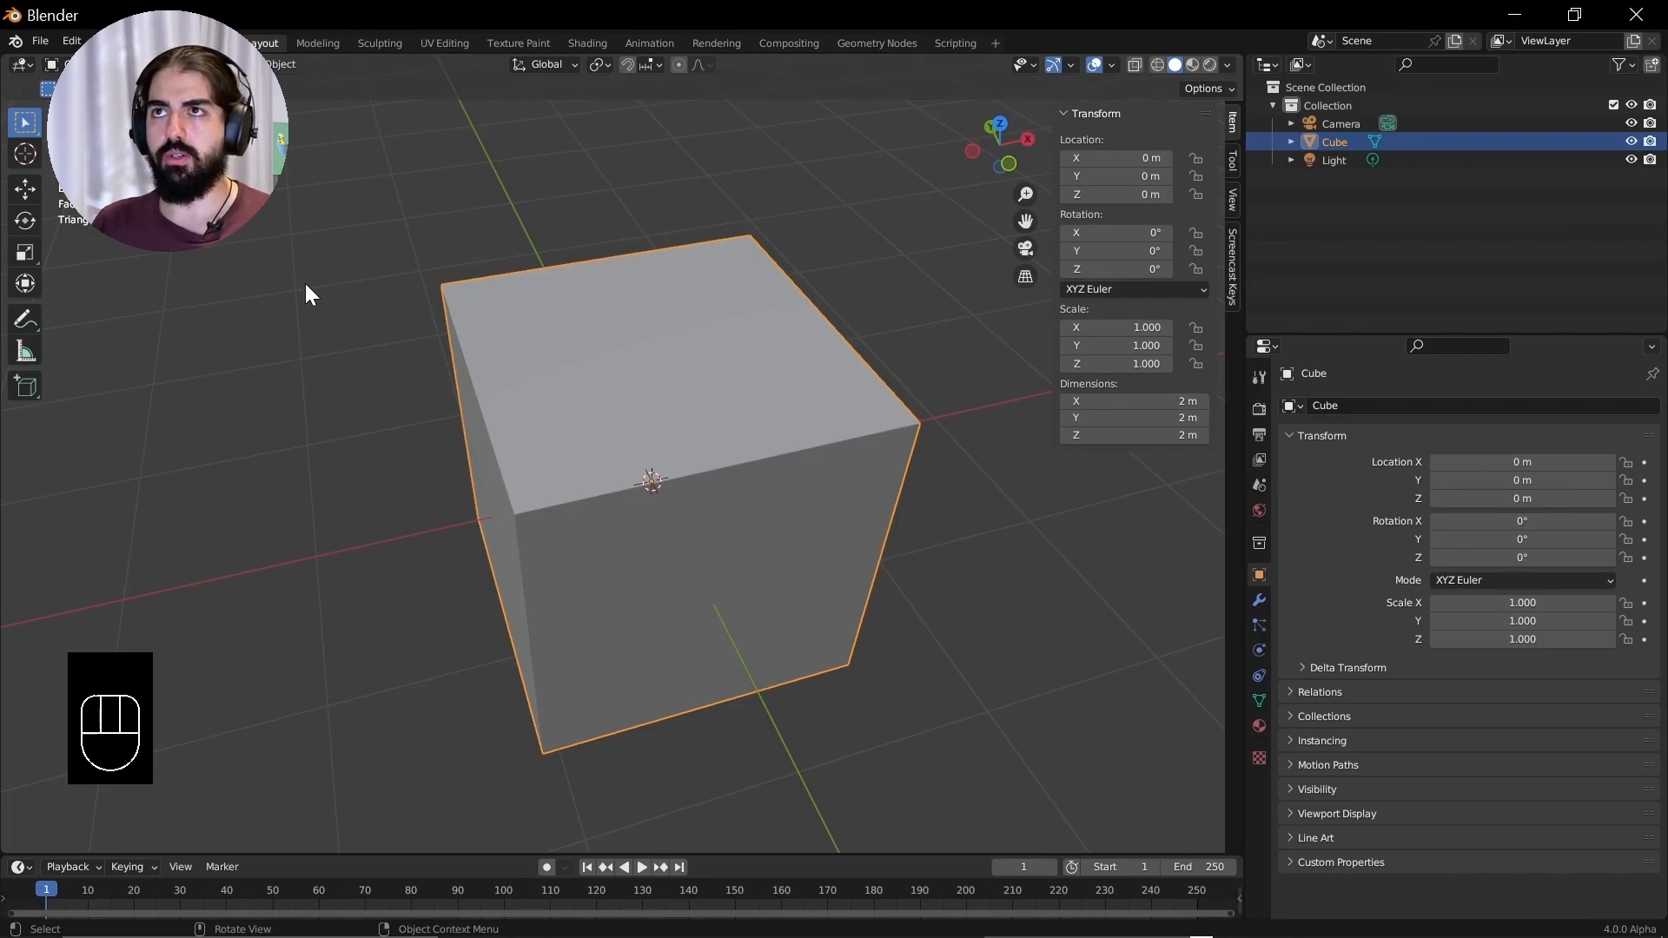
Examine the scene from several angles and distances, including the cube, camera and light
middle_click_drag(258, 299, 528, 236)
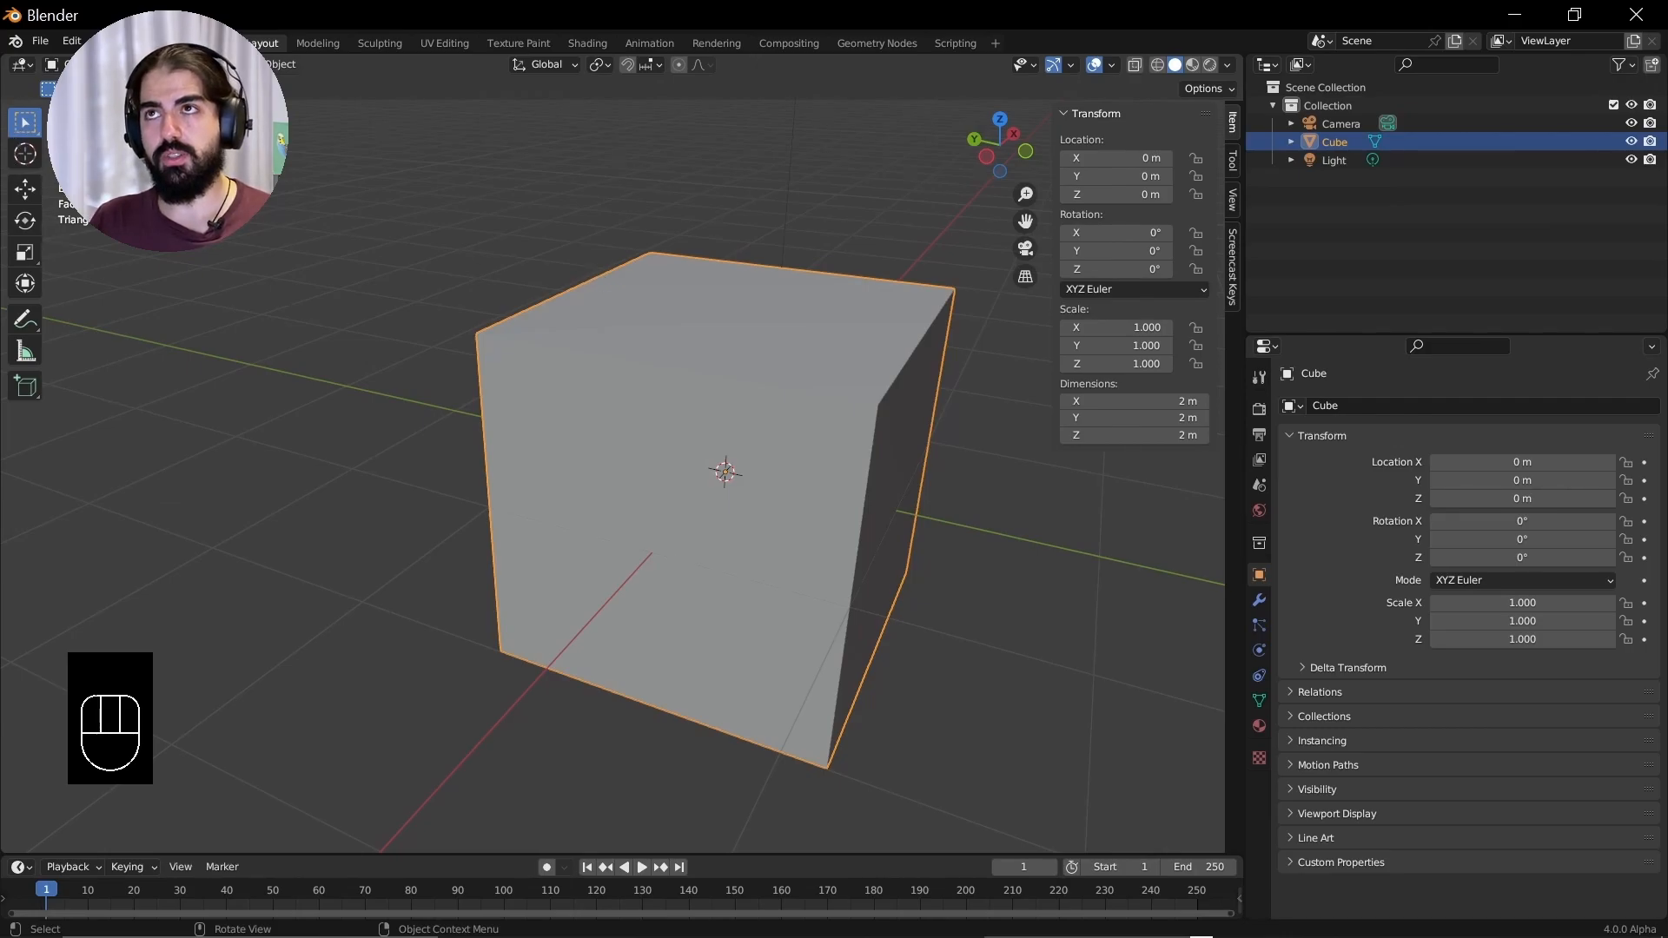
scroll(821, 321, "down", 3)
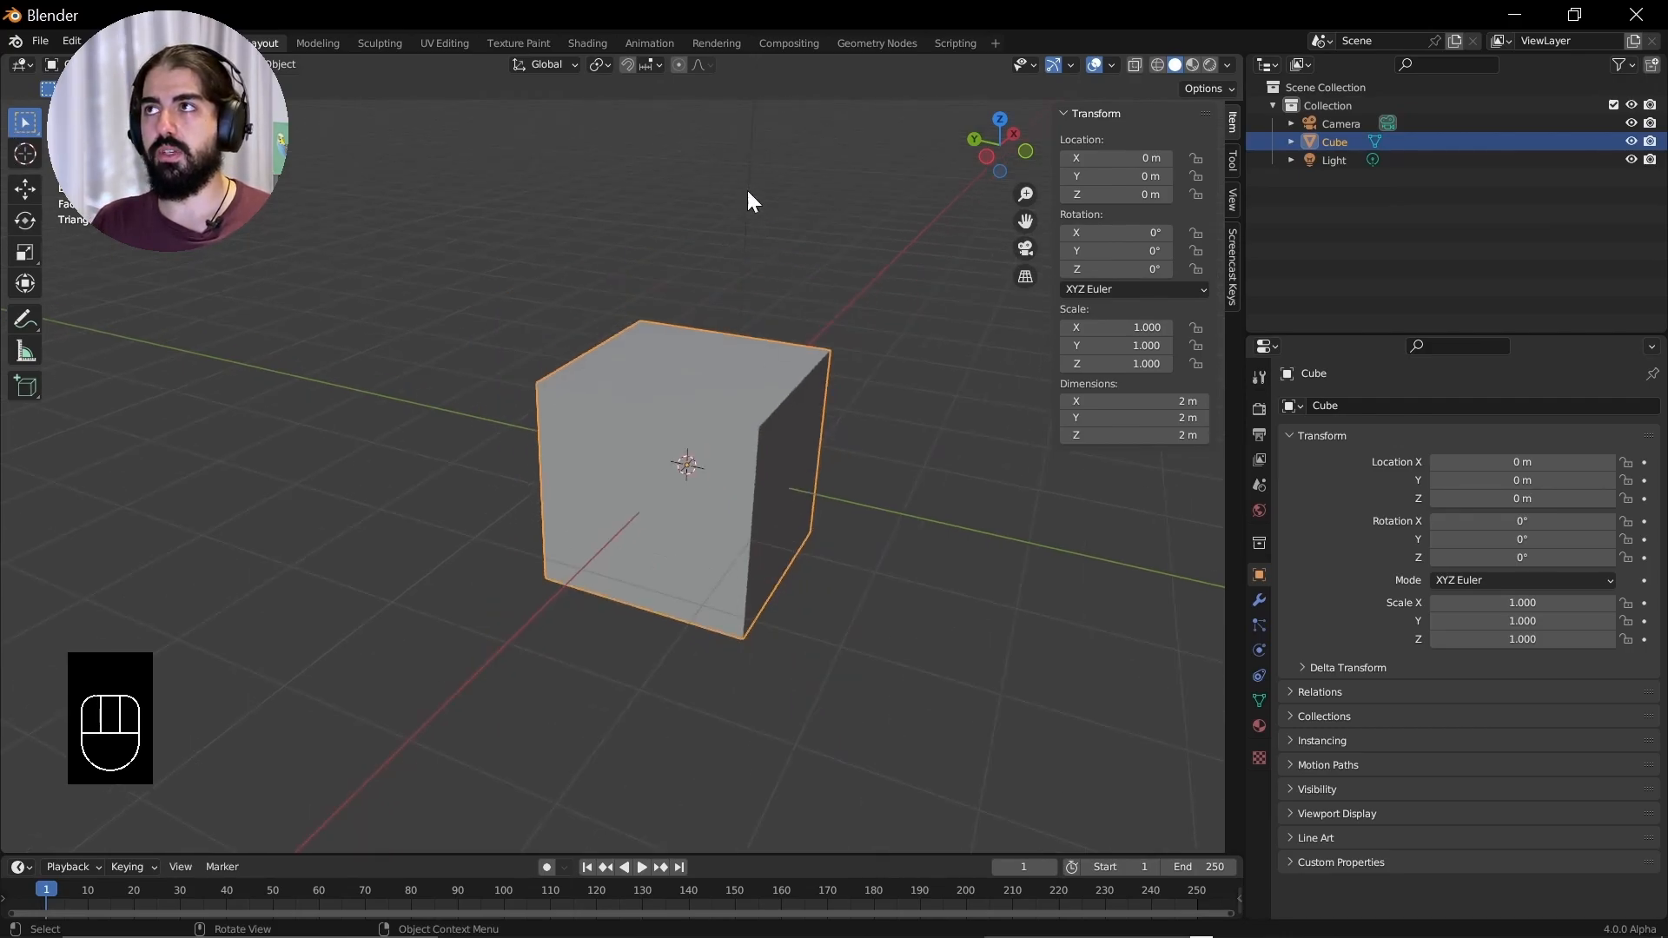
scroll(747, 190, "down", 3)
left_click(720, 116)
left_click(644, 467)
middle_click_drag(644, 466, 563, 478)
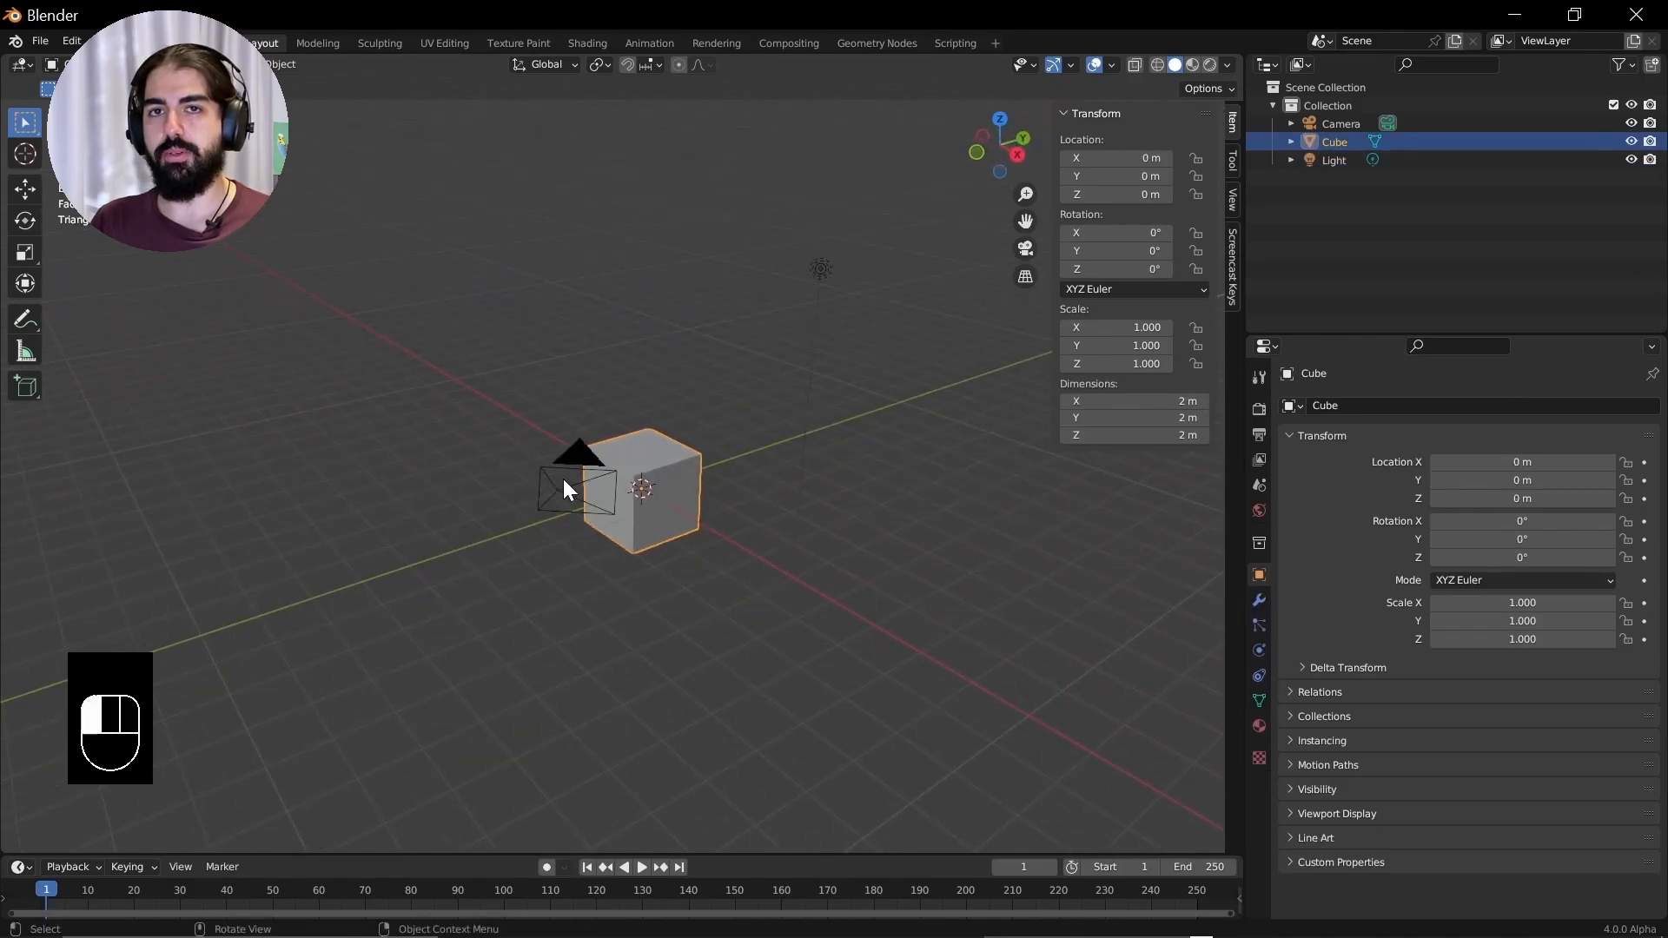
left_click(563, 478)
key("KP_0")
left_click(695, 484)
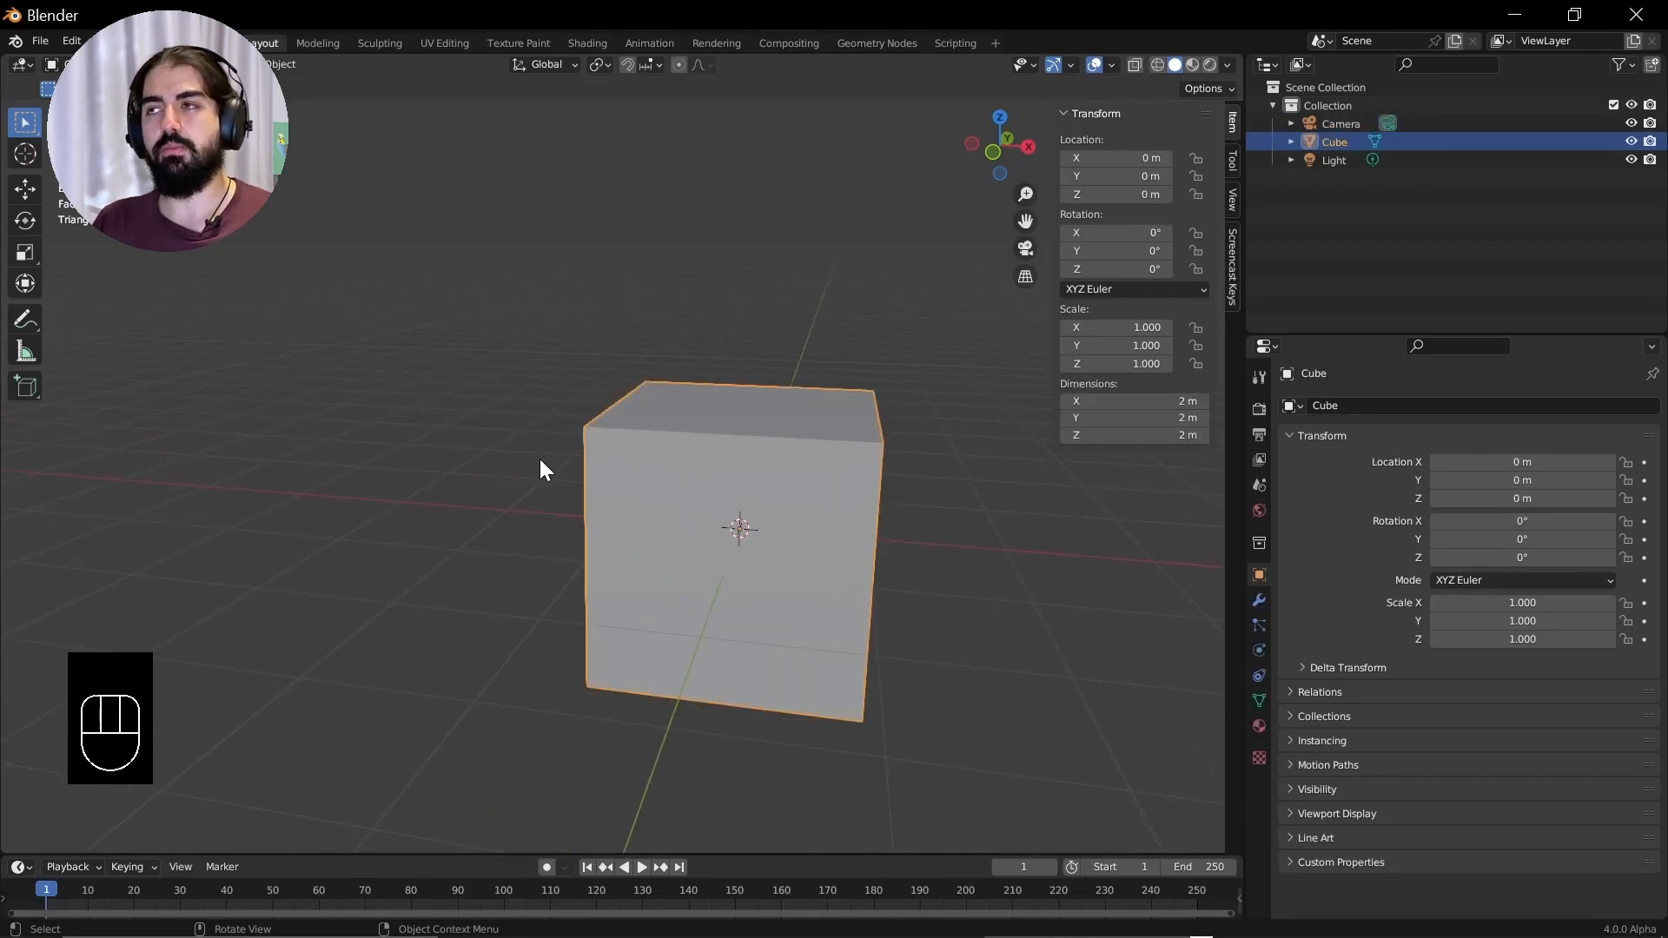
Enter Edit Mode on the cube in vertex select mode and select two opposite top corner vertices in turn
key("Tab")
key("1")
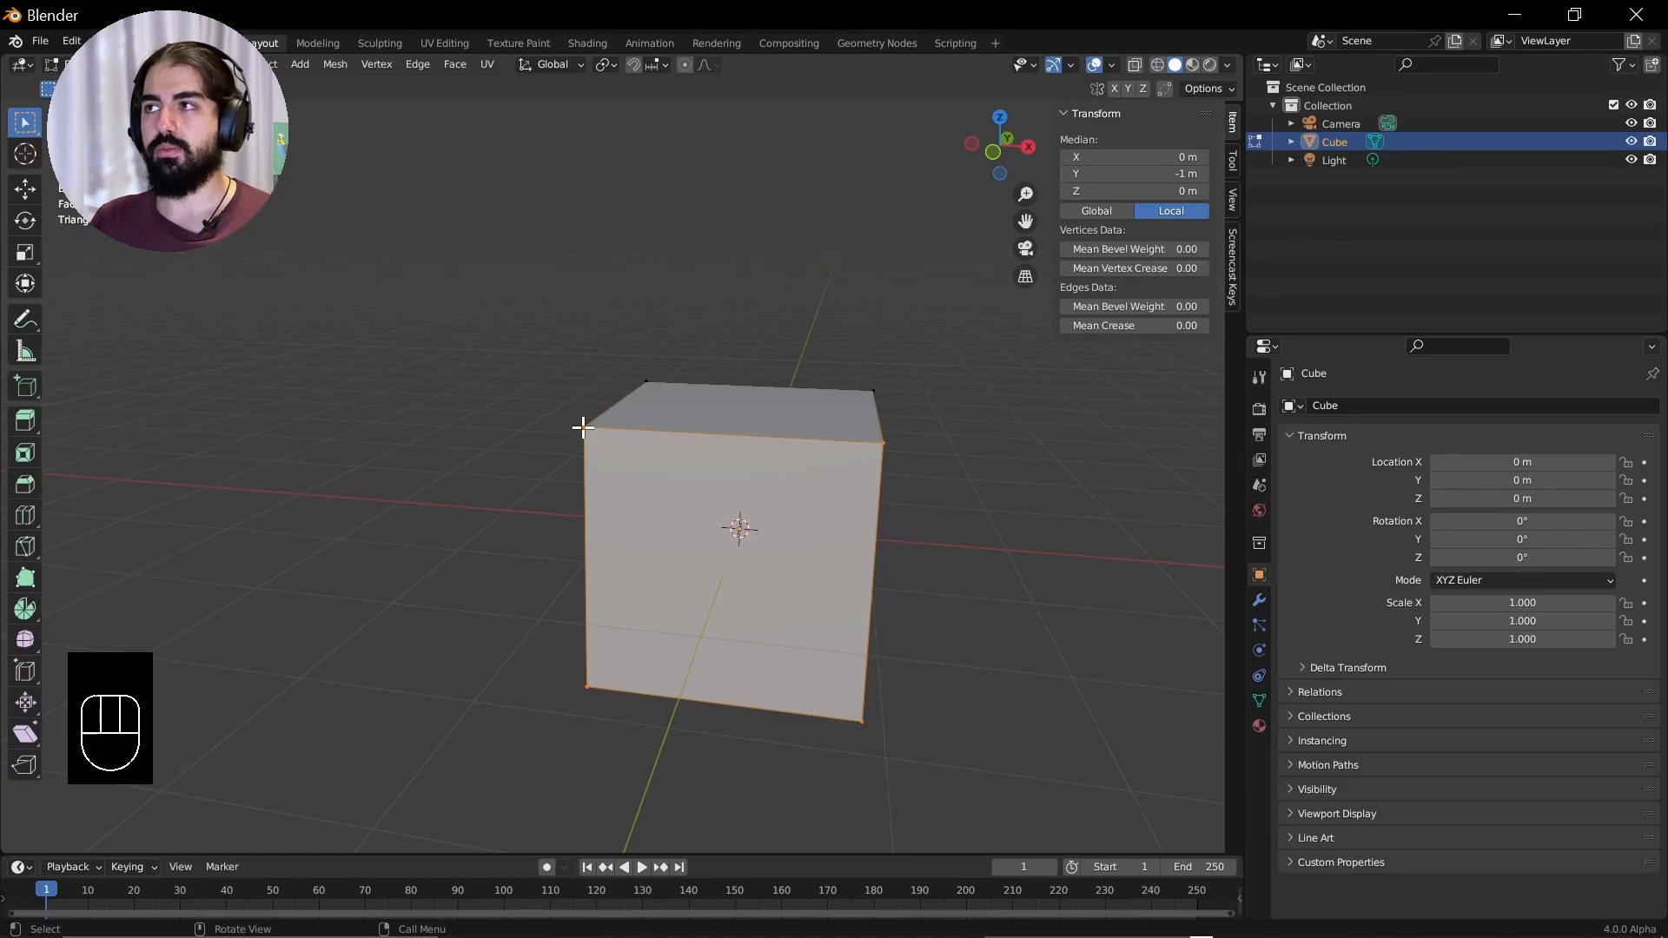
left_click(583, 427)
left_click(884, 395)
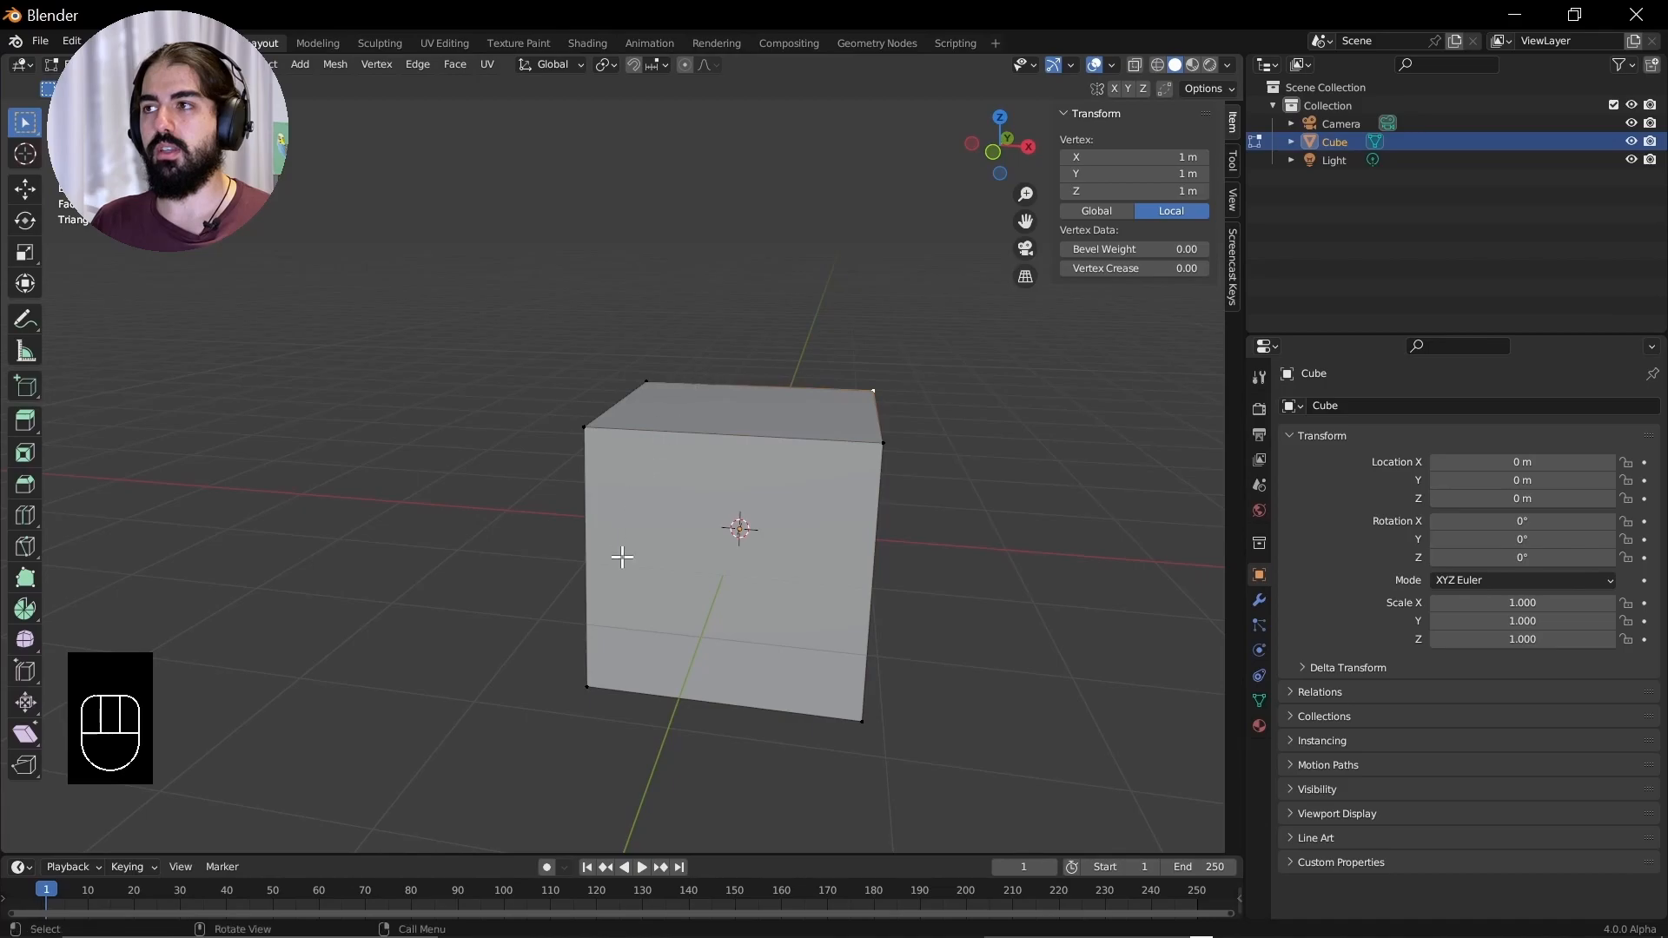
Change to edge select mode and select the front top edge, a vertical edge and a side top edge in turn
middle_click_drag(590, 694, 761, 617)
key("2")
left_click(708, 405)
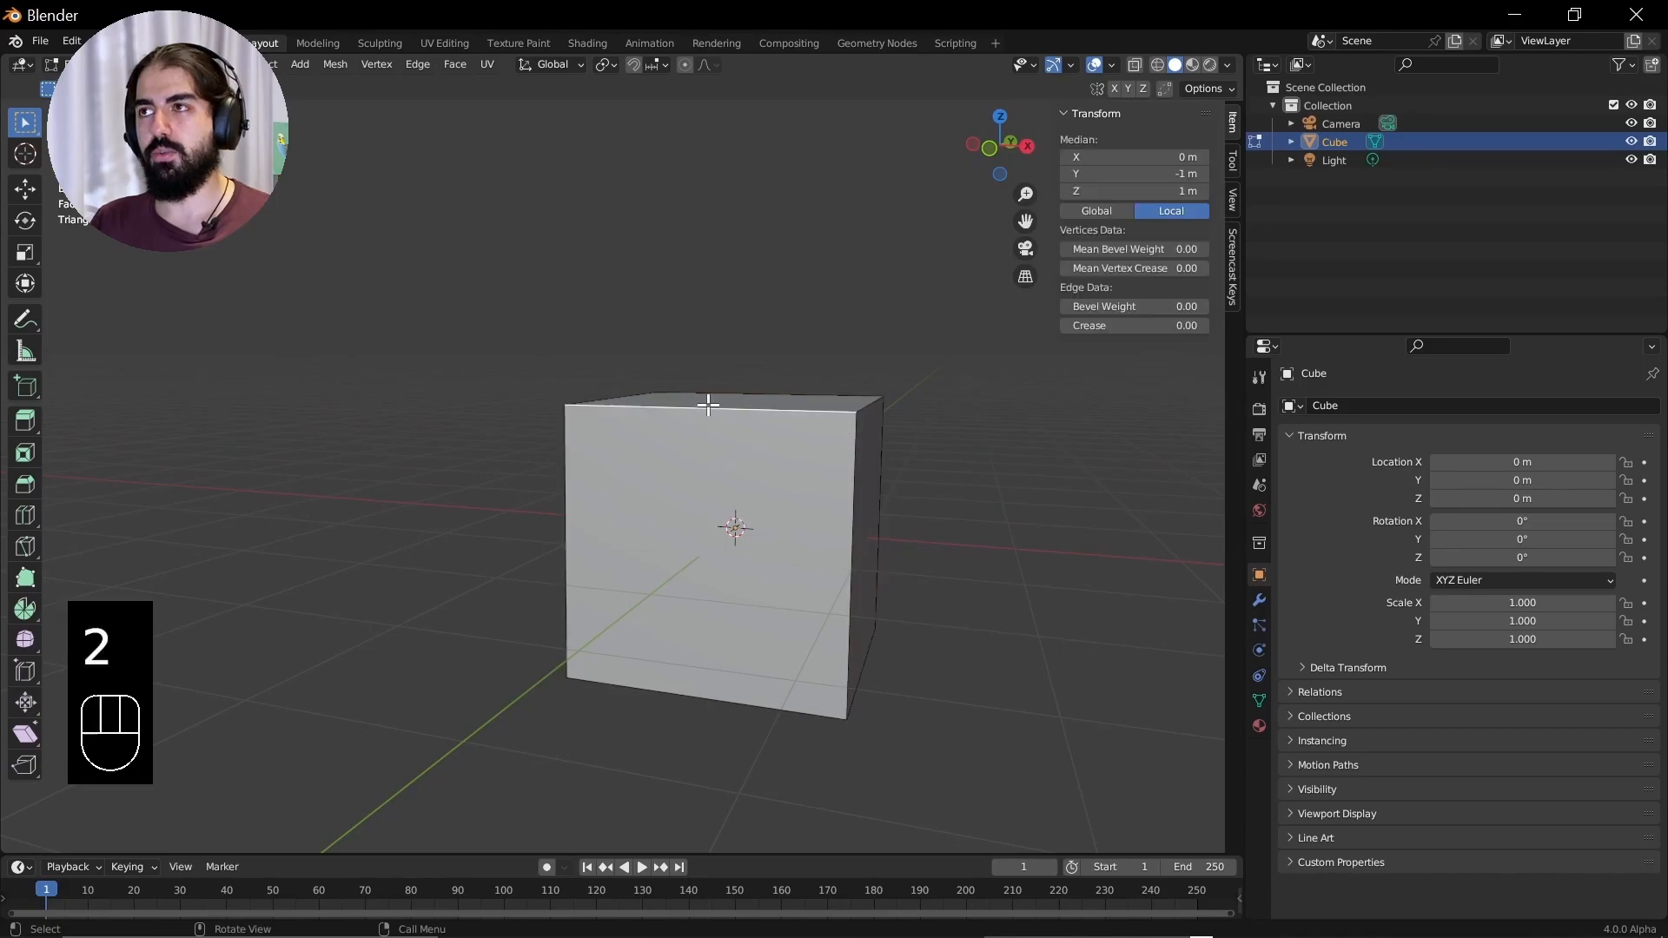
middle_click_drag(684, 435, 730, 484)
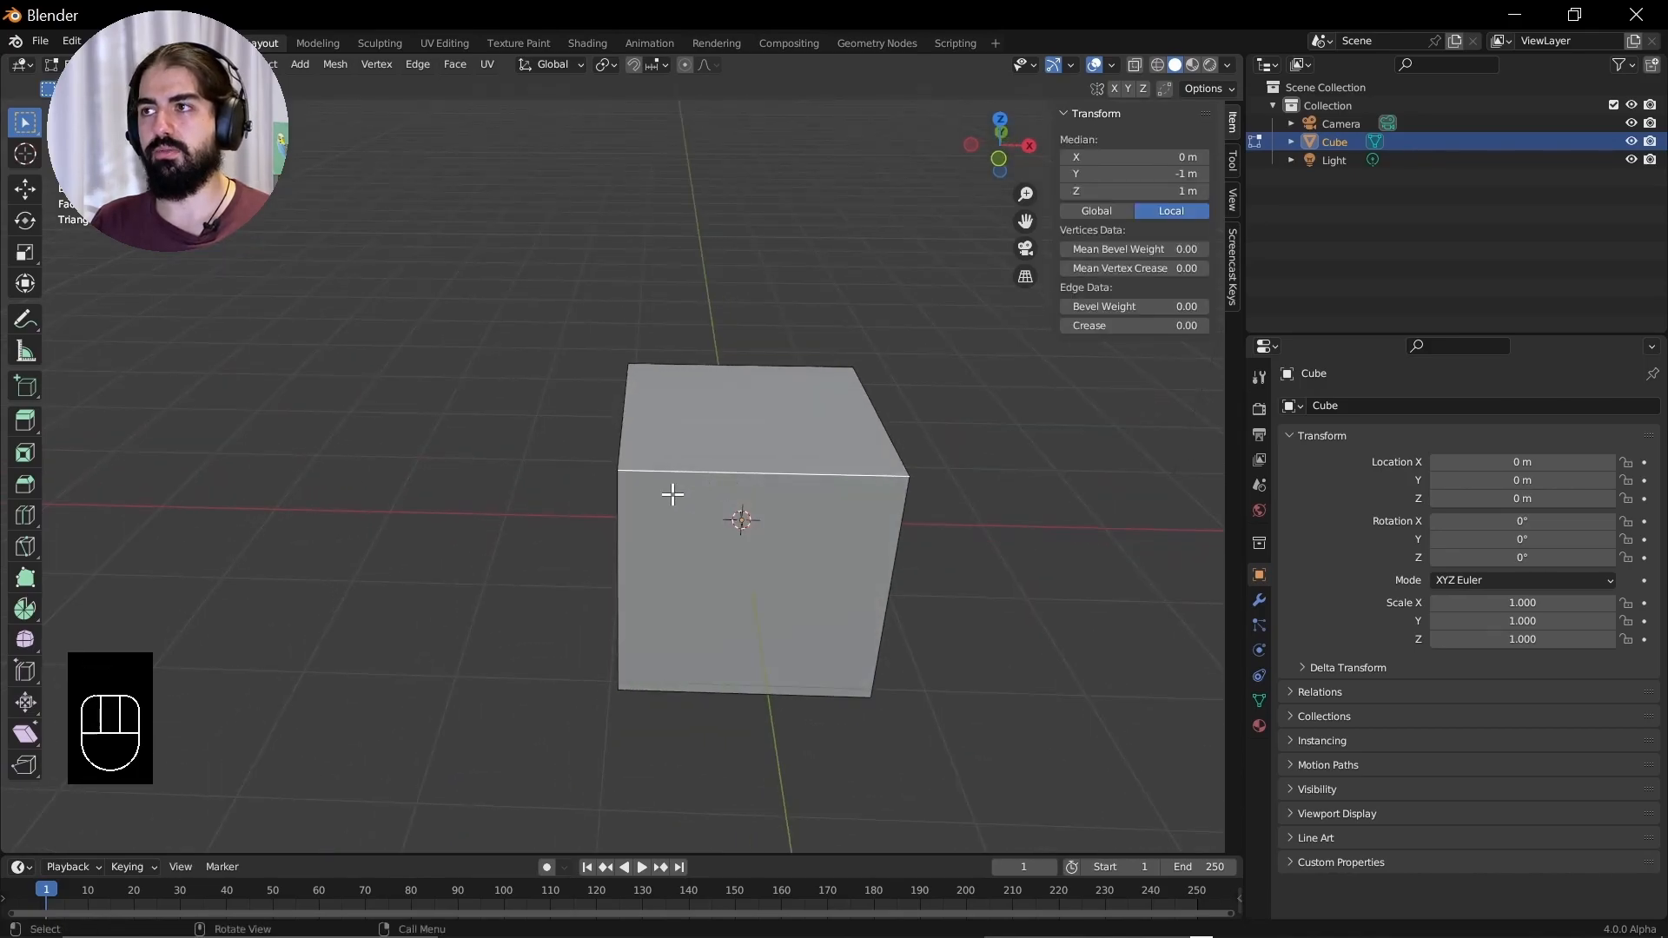
left_click(617, 533)
left_click(856, 412)
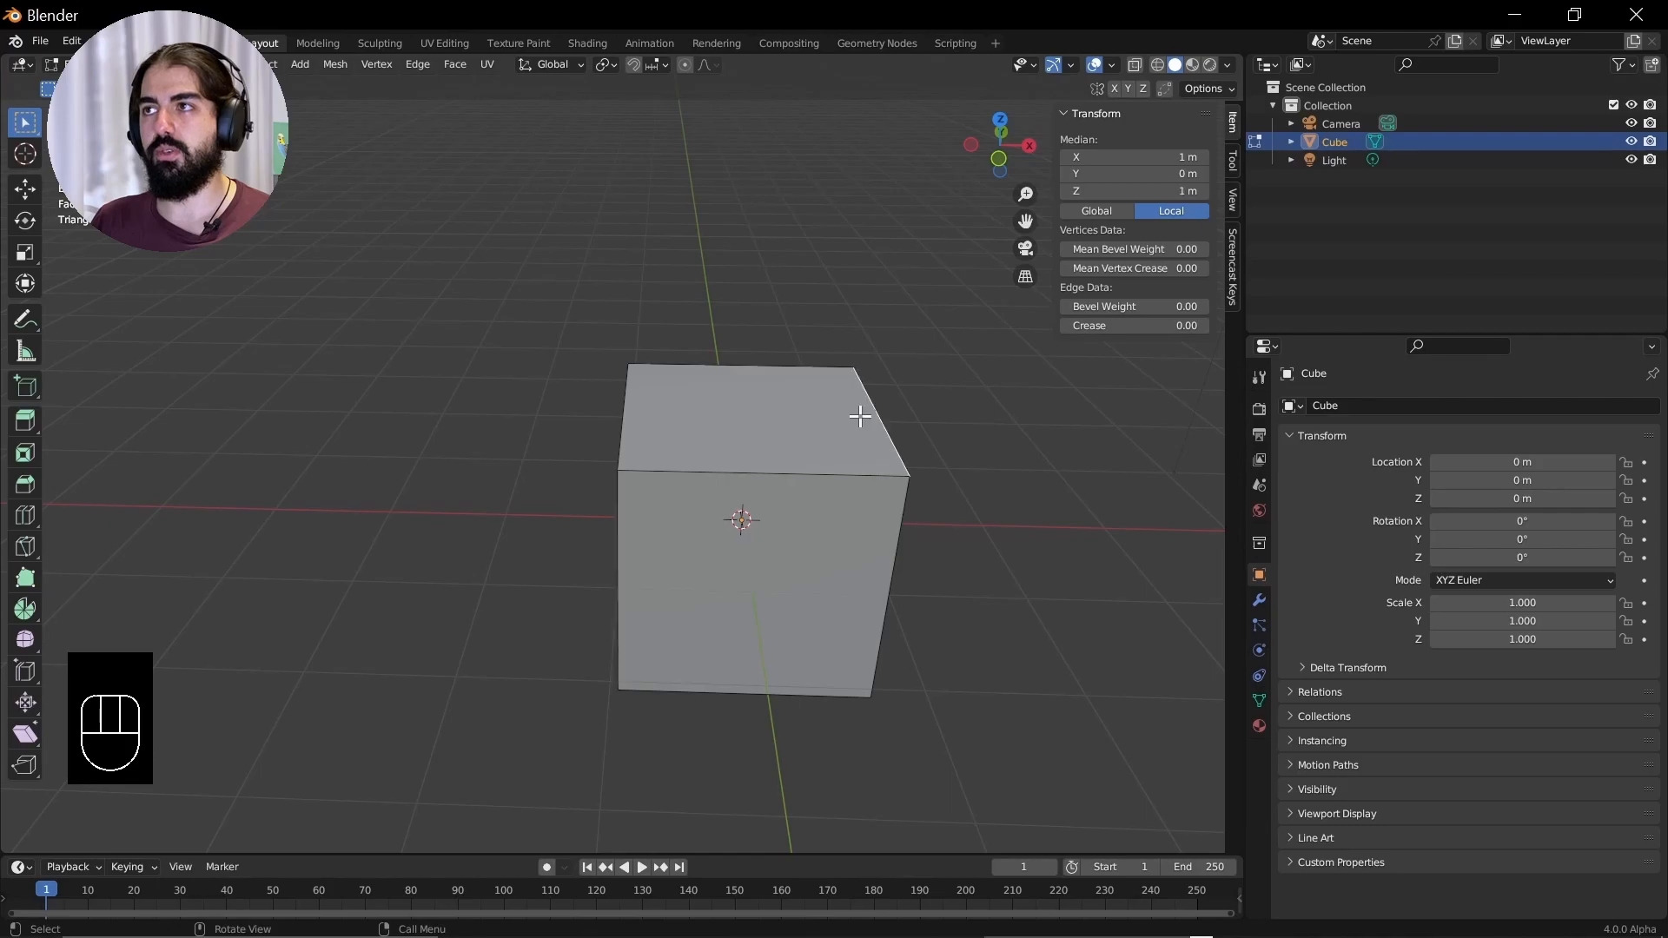
Change to face select mode and select the cube's front face, followed by its top face
middle_click_drag(649, 444, 680, 533)
middle_click_drag(563, 471, 609, 436)
key("3")
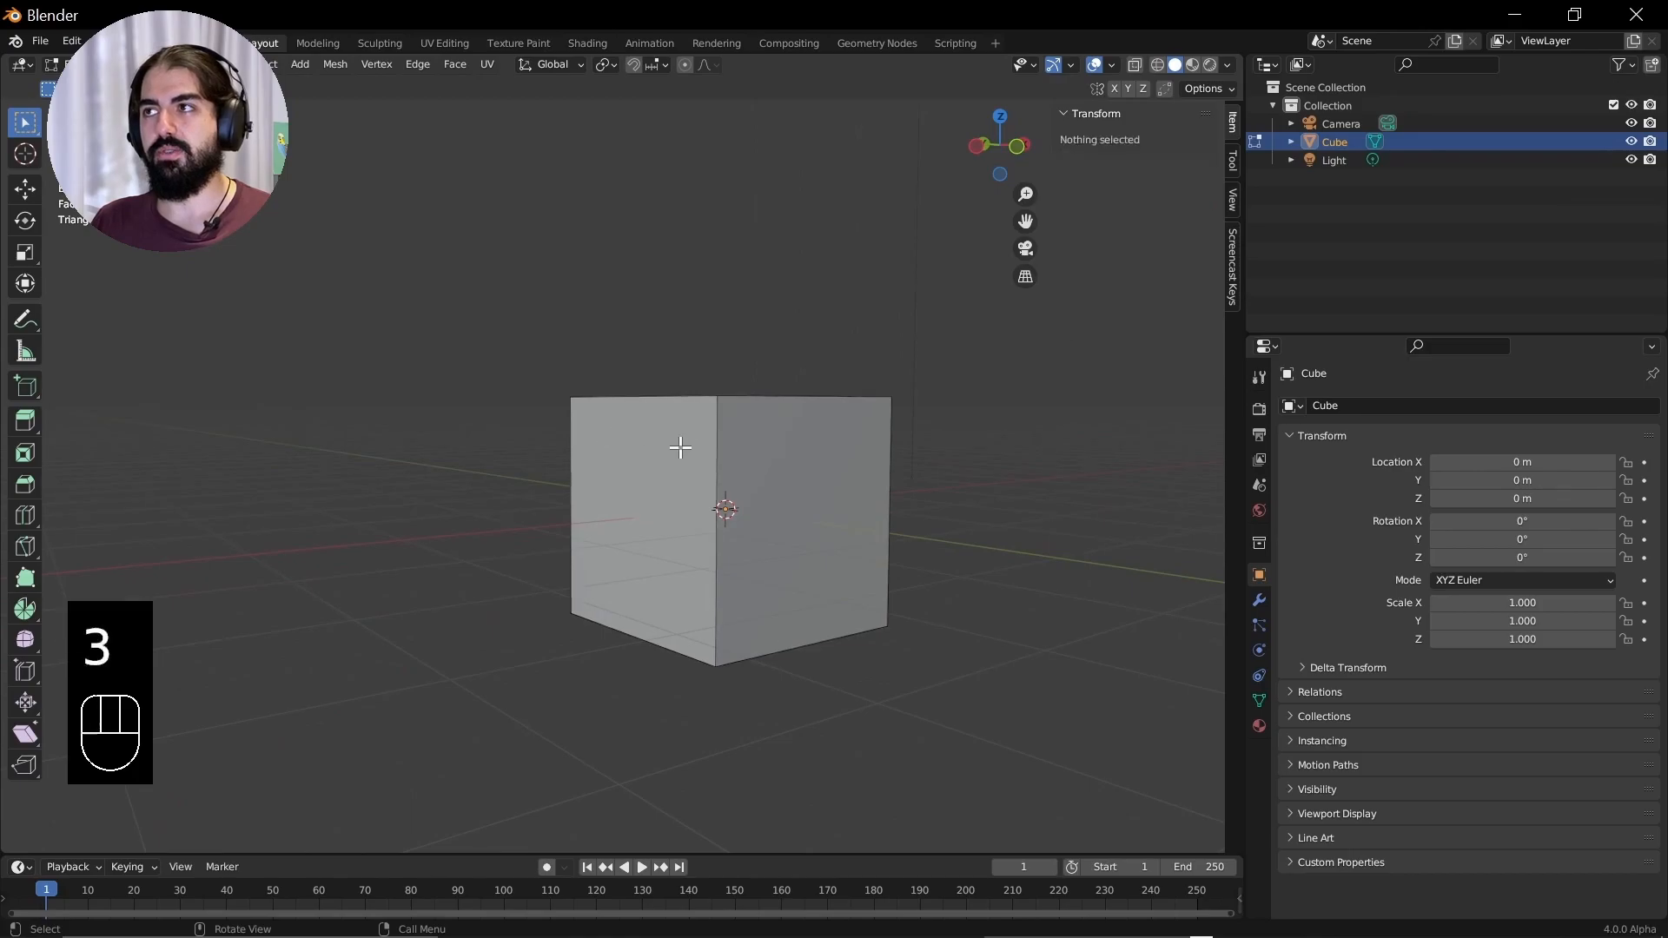
left_click(762, 466)
middle_click_drag(761, 467, 388, 380)
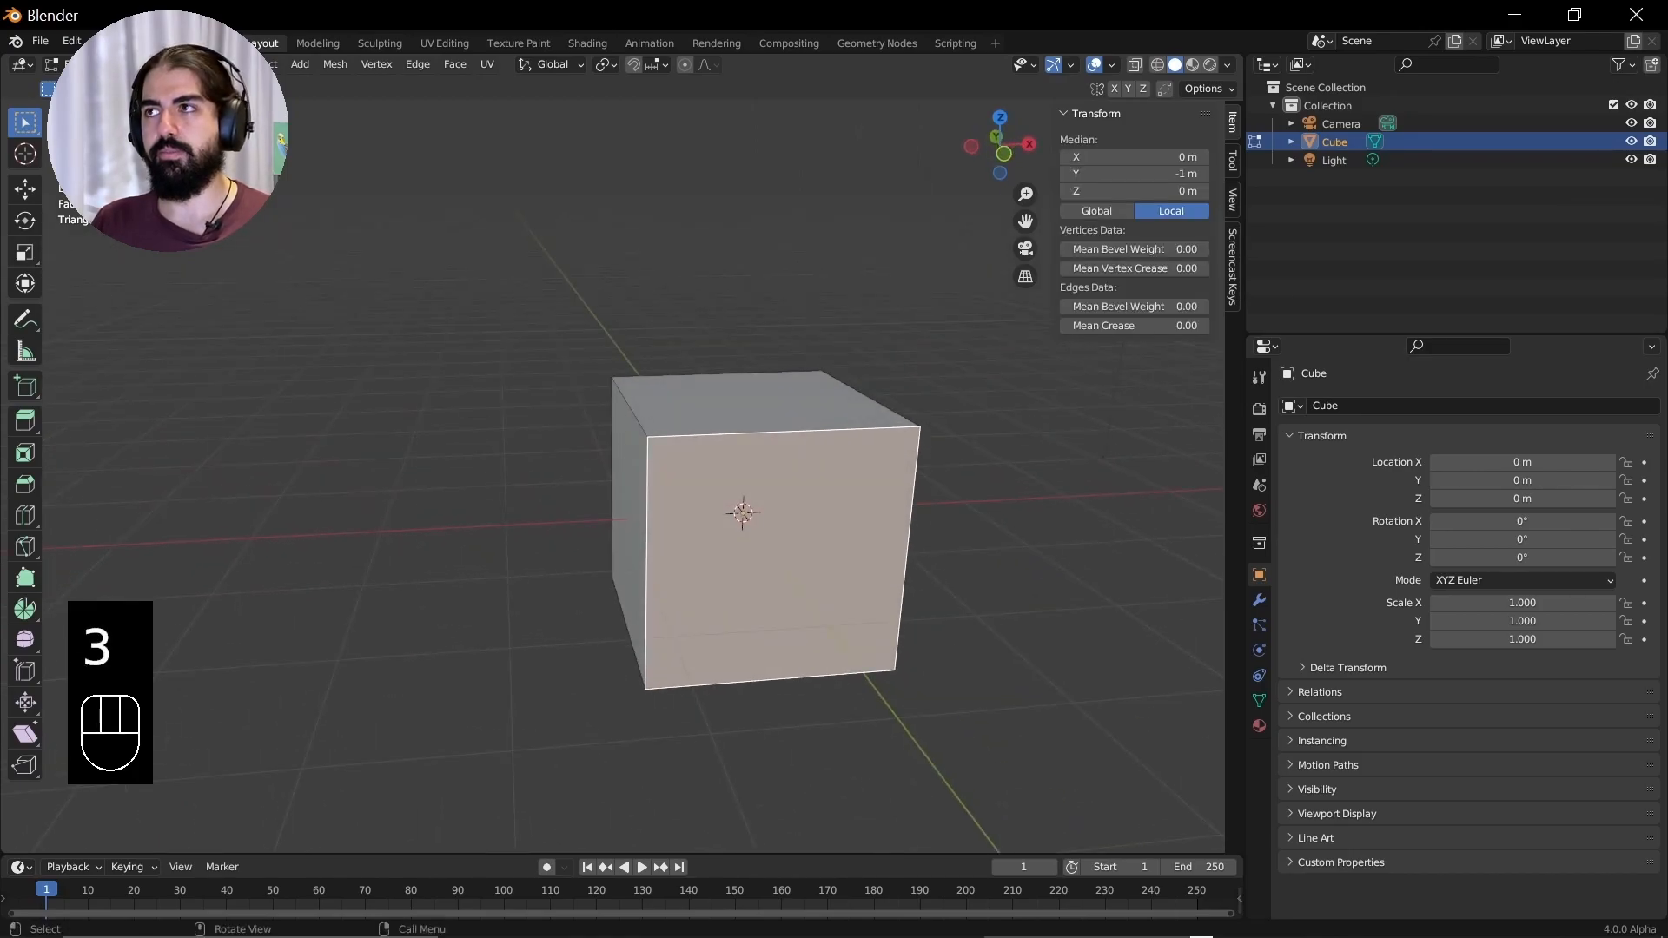
left_click(684, 400)
middle_click_drag(782, 395, 754, 432)
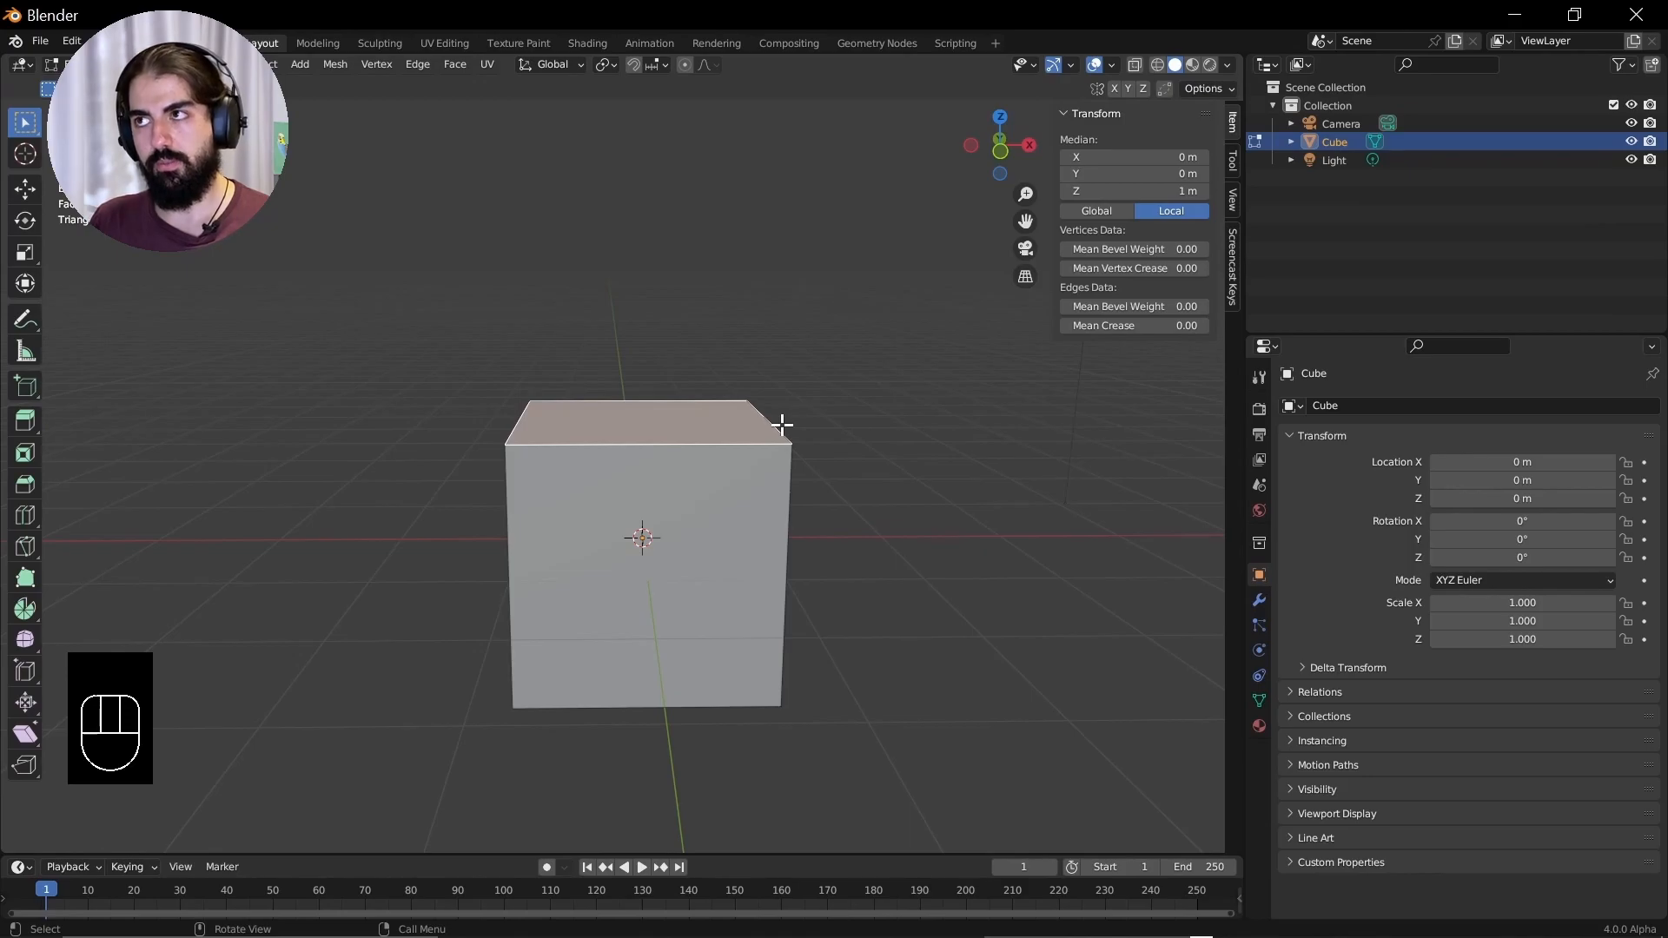
Inset the cube's top face to leave a narrow border around it
key("3")
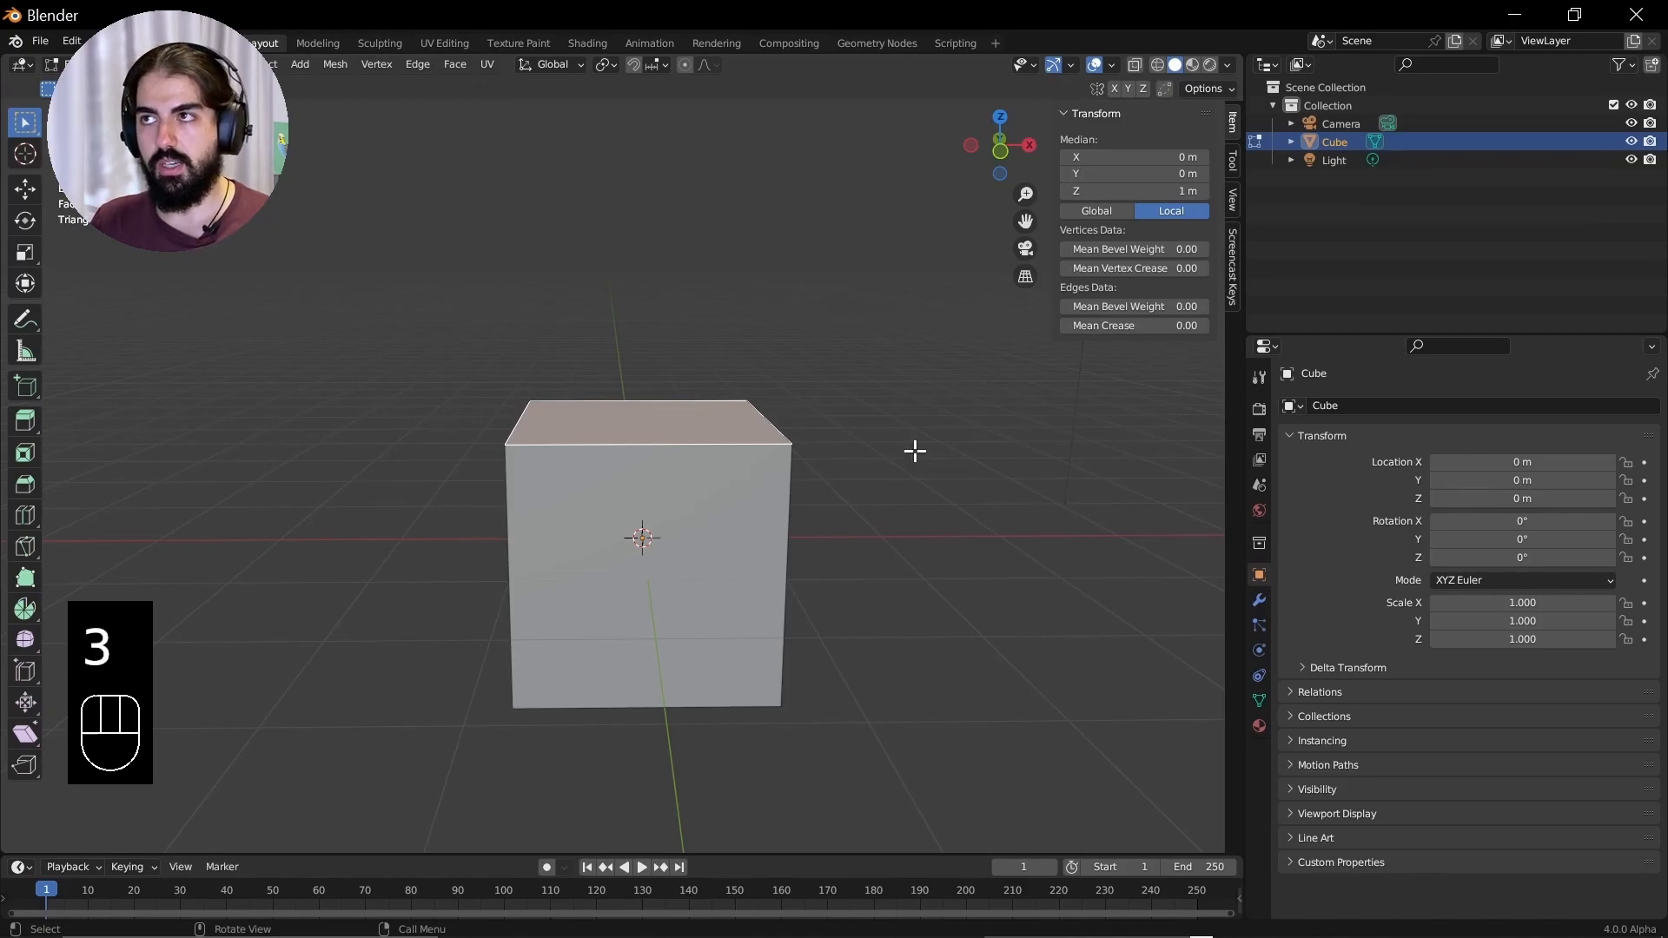
key("i")
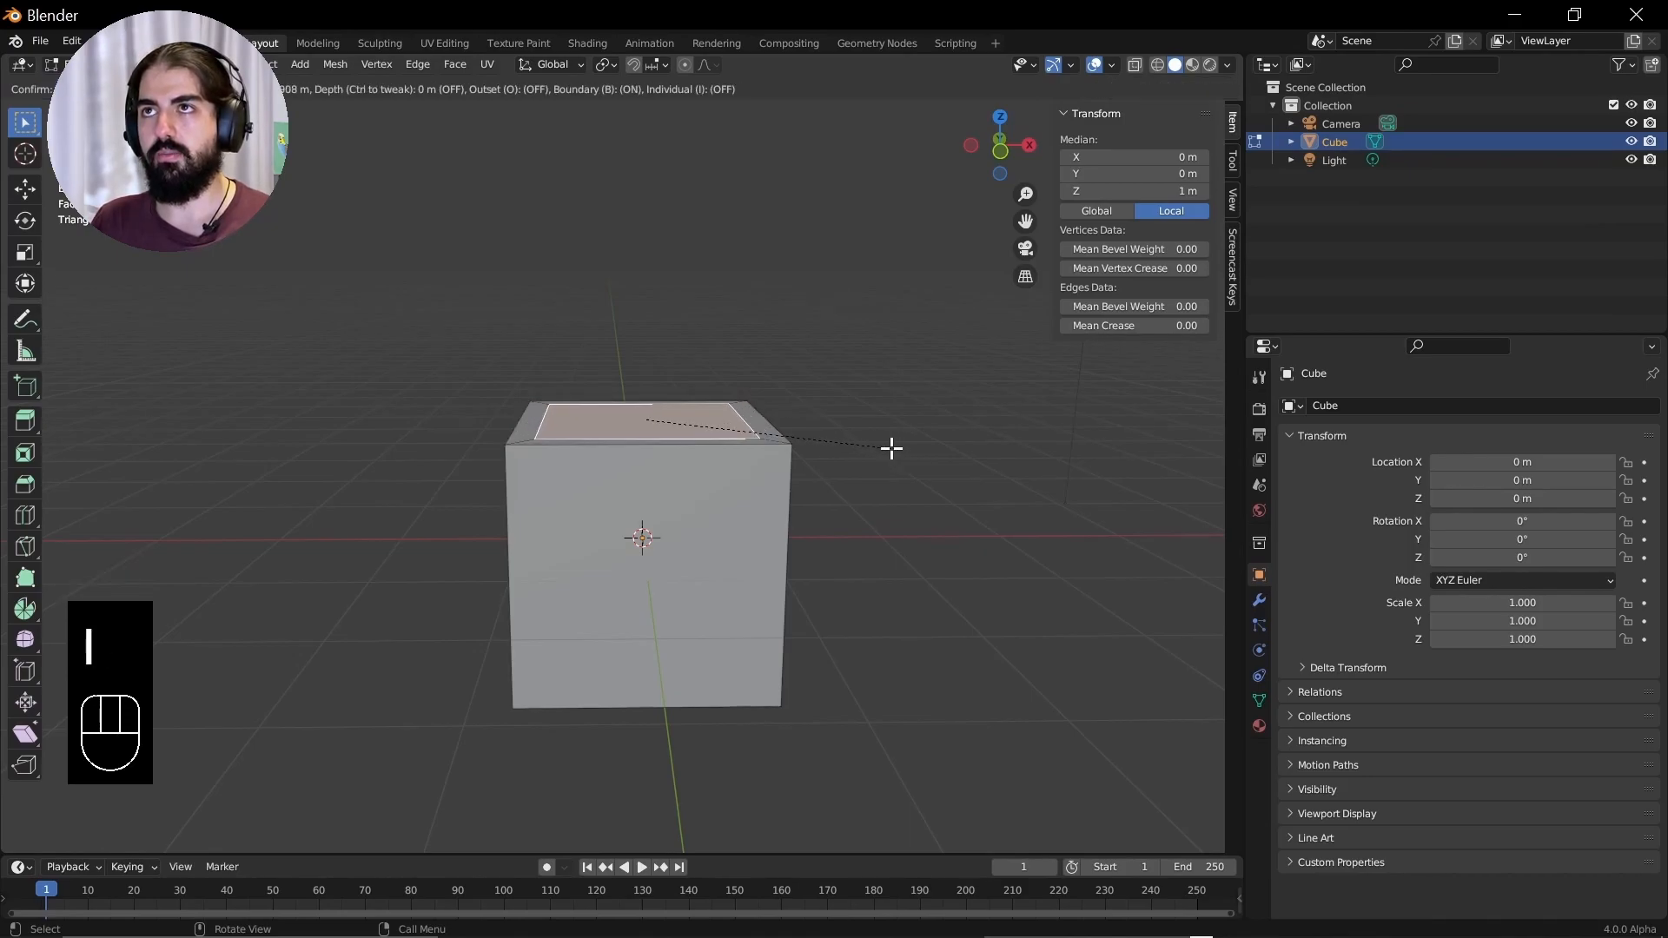
left_click(903, 450)
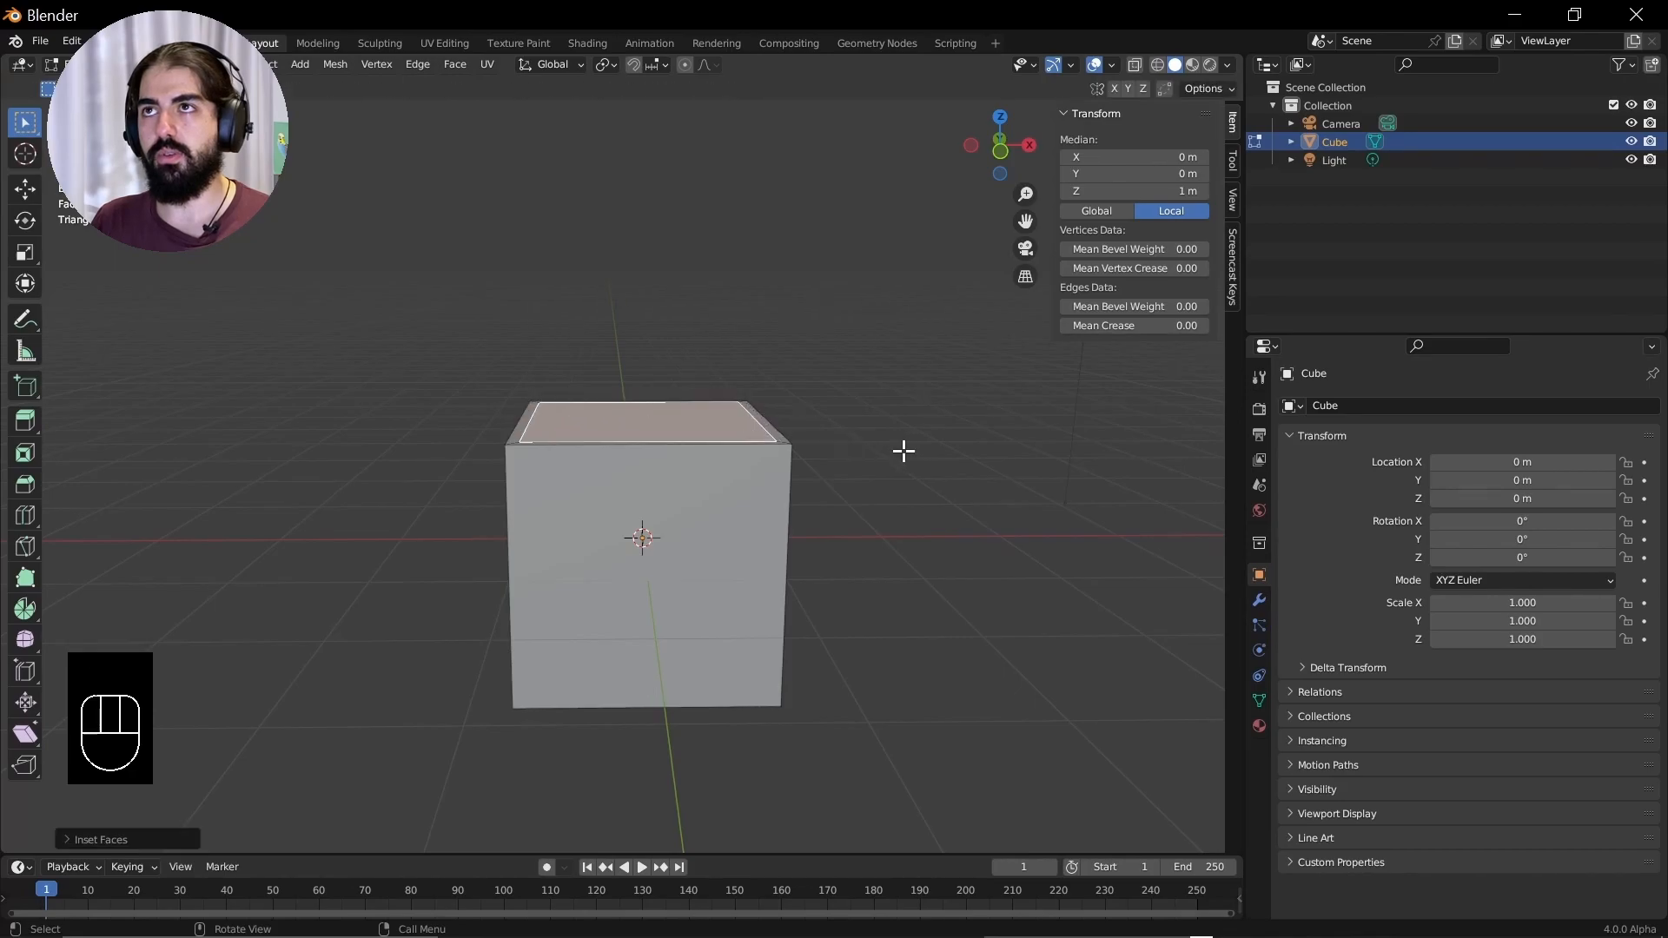
Toggle the cube between Object Mode and Edit Mode several times, finishing in Edit Mode
key("Tab")
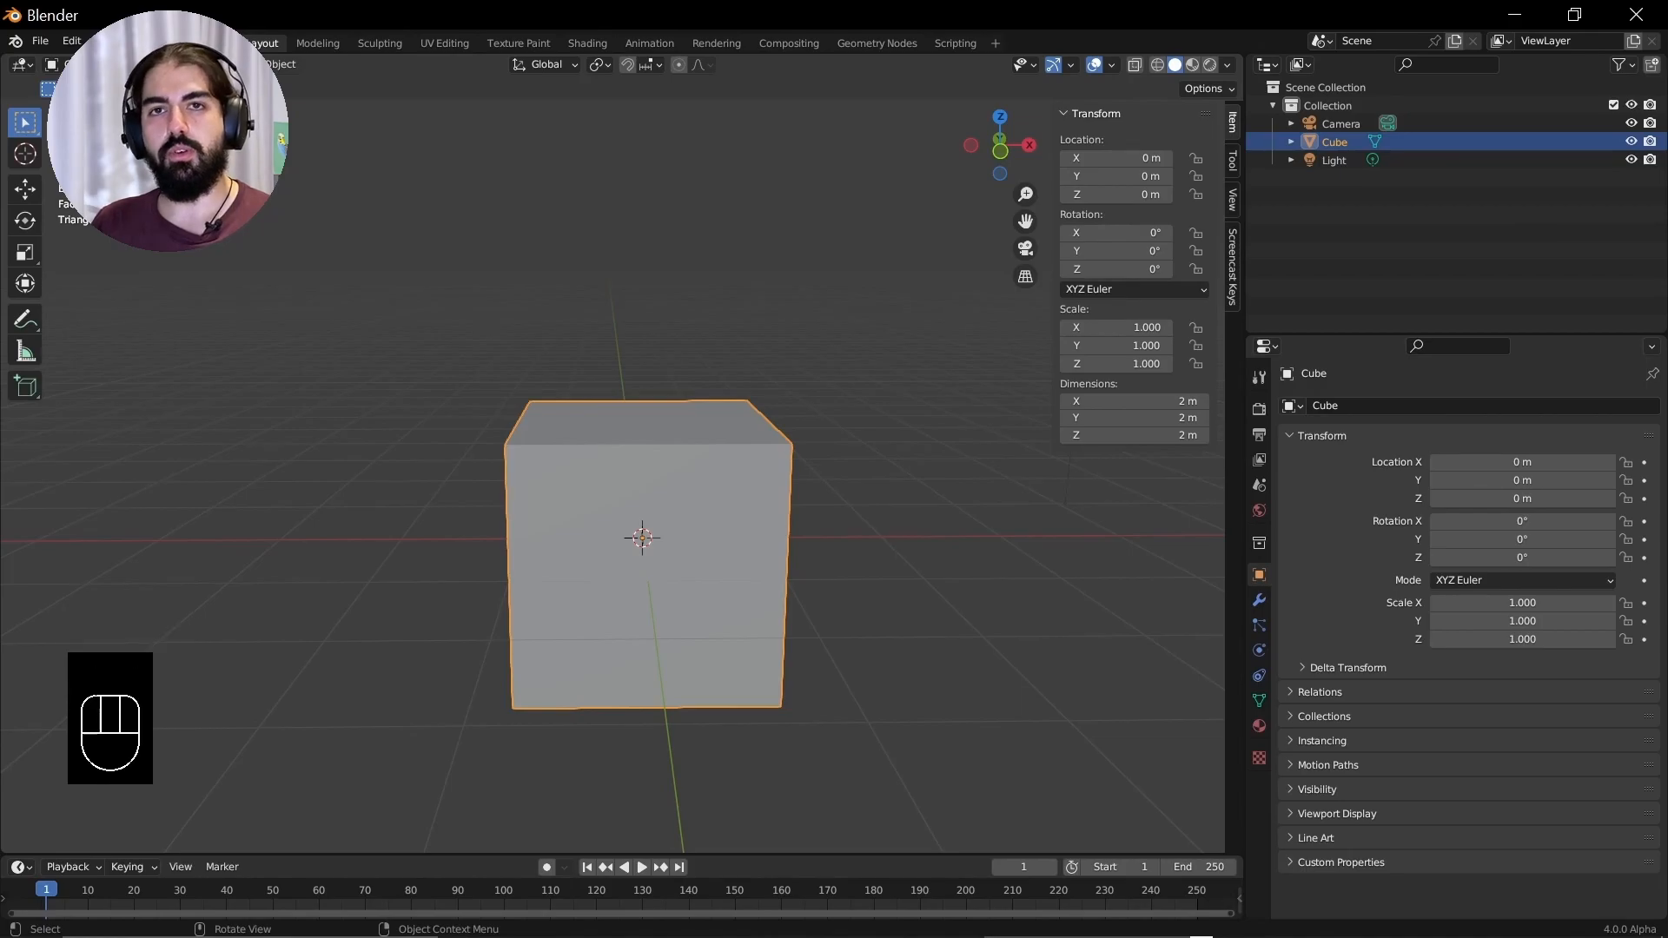
key("Tab")
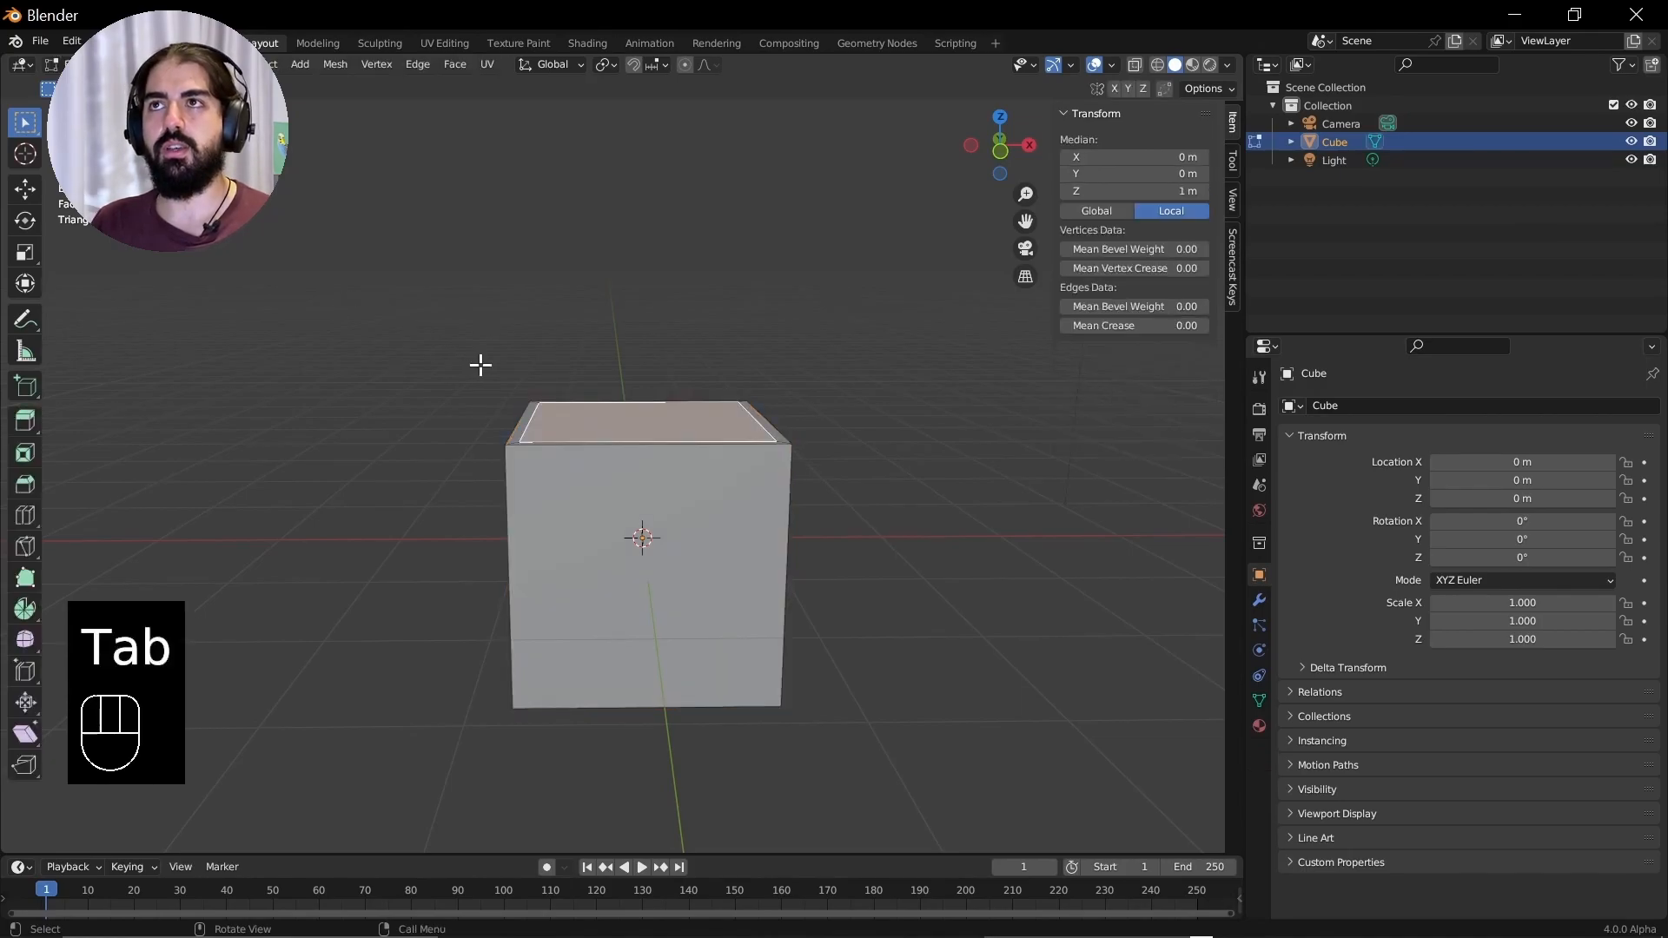
key("Tab")
key("Tab")
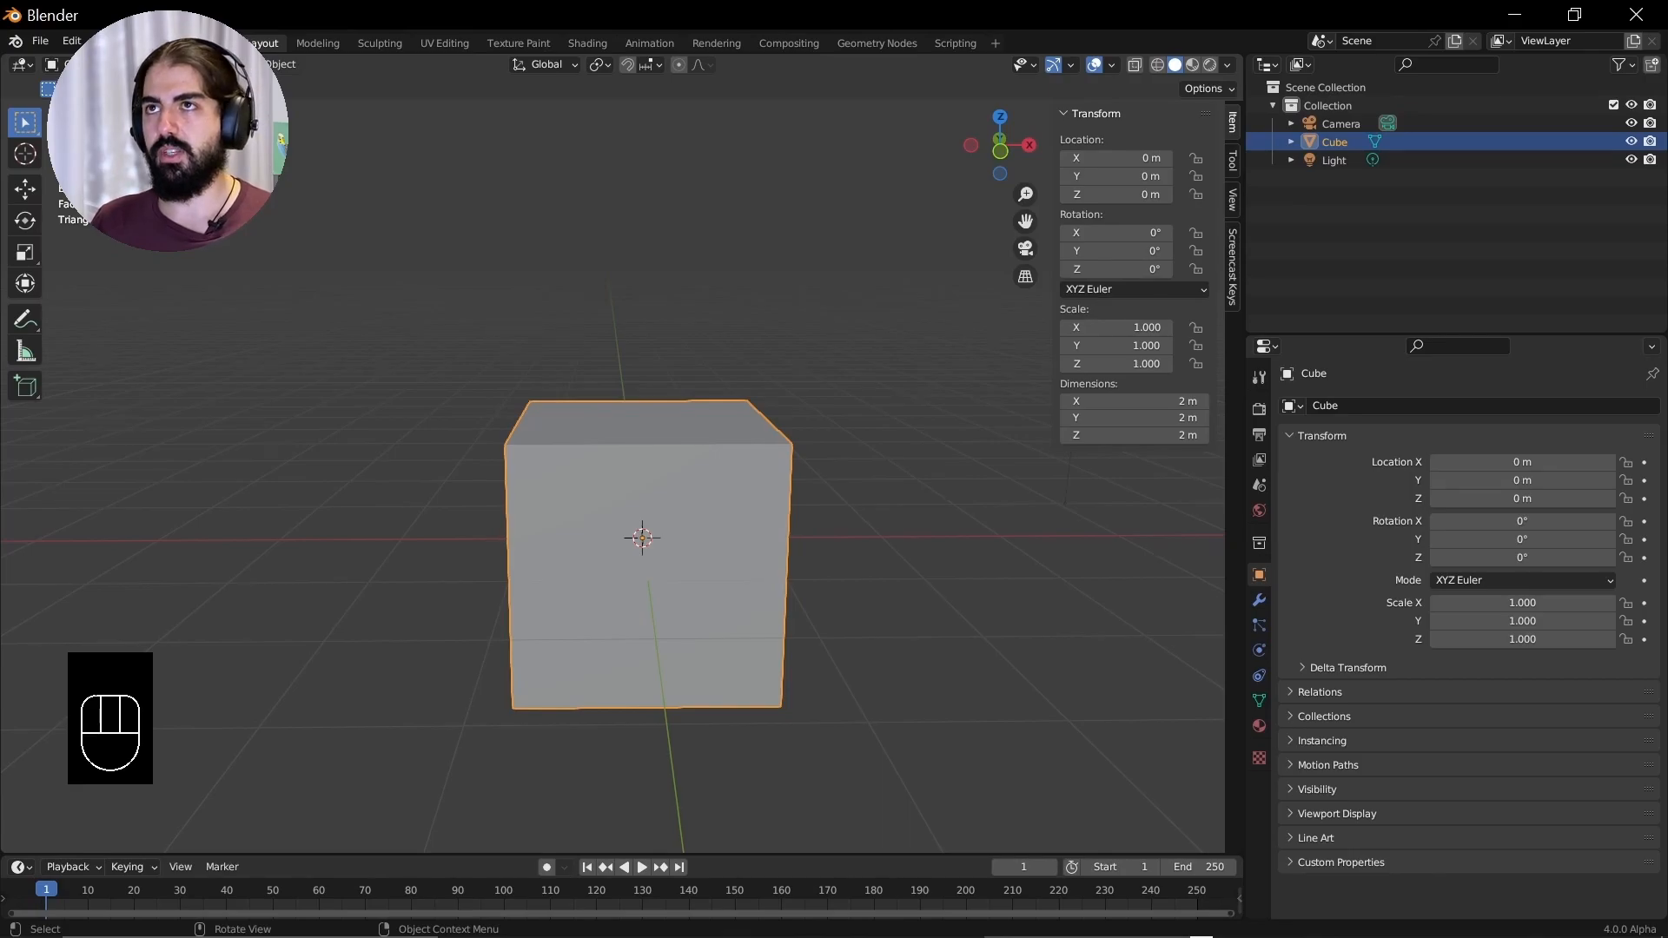
key("Tab")
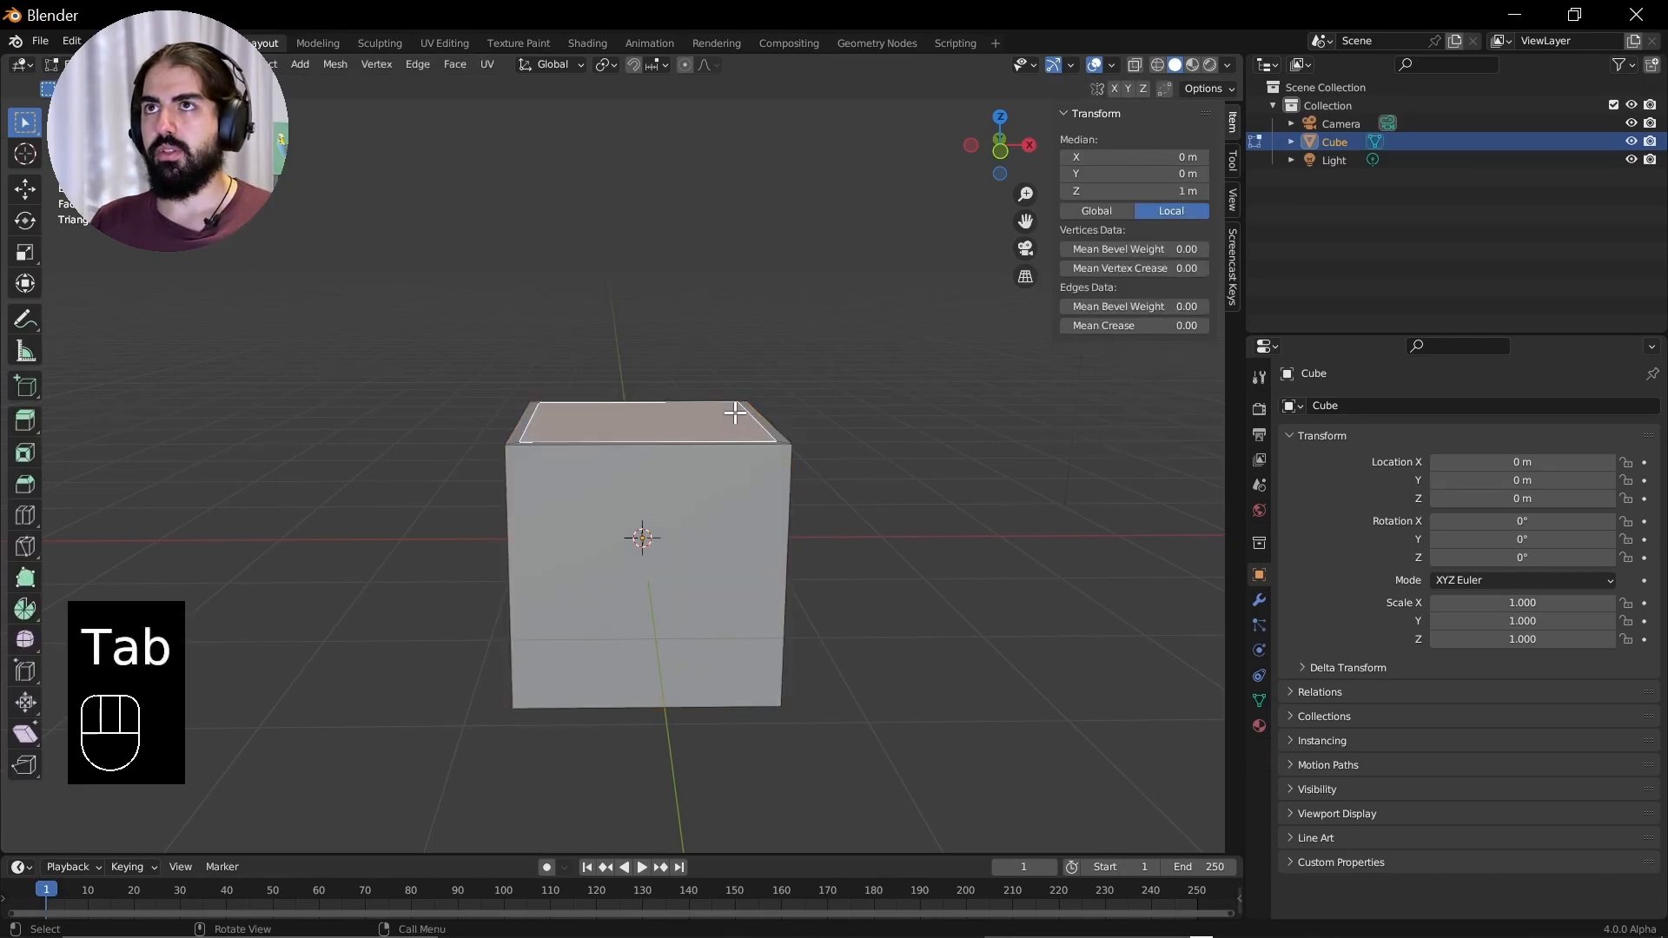
Select the inner top face, the front face and the narrow border faces around the inset in turn
left_click(735, 414)
scroll(735, 413, "up", 3)
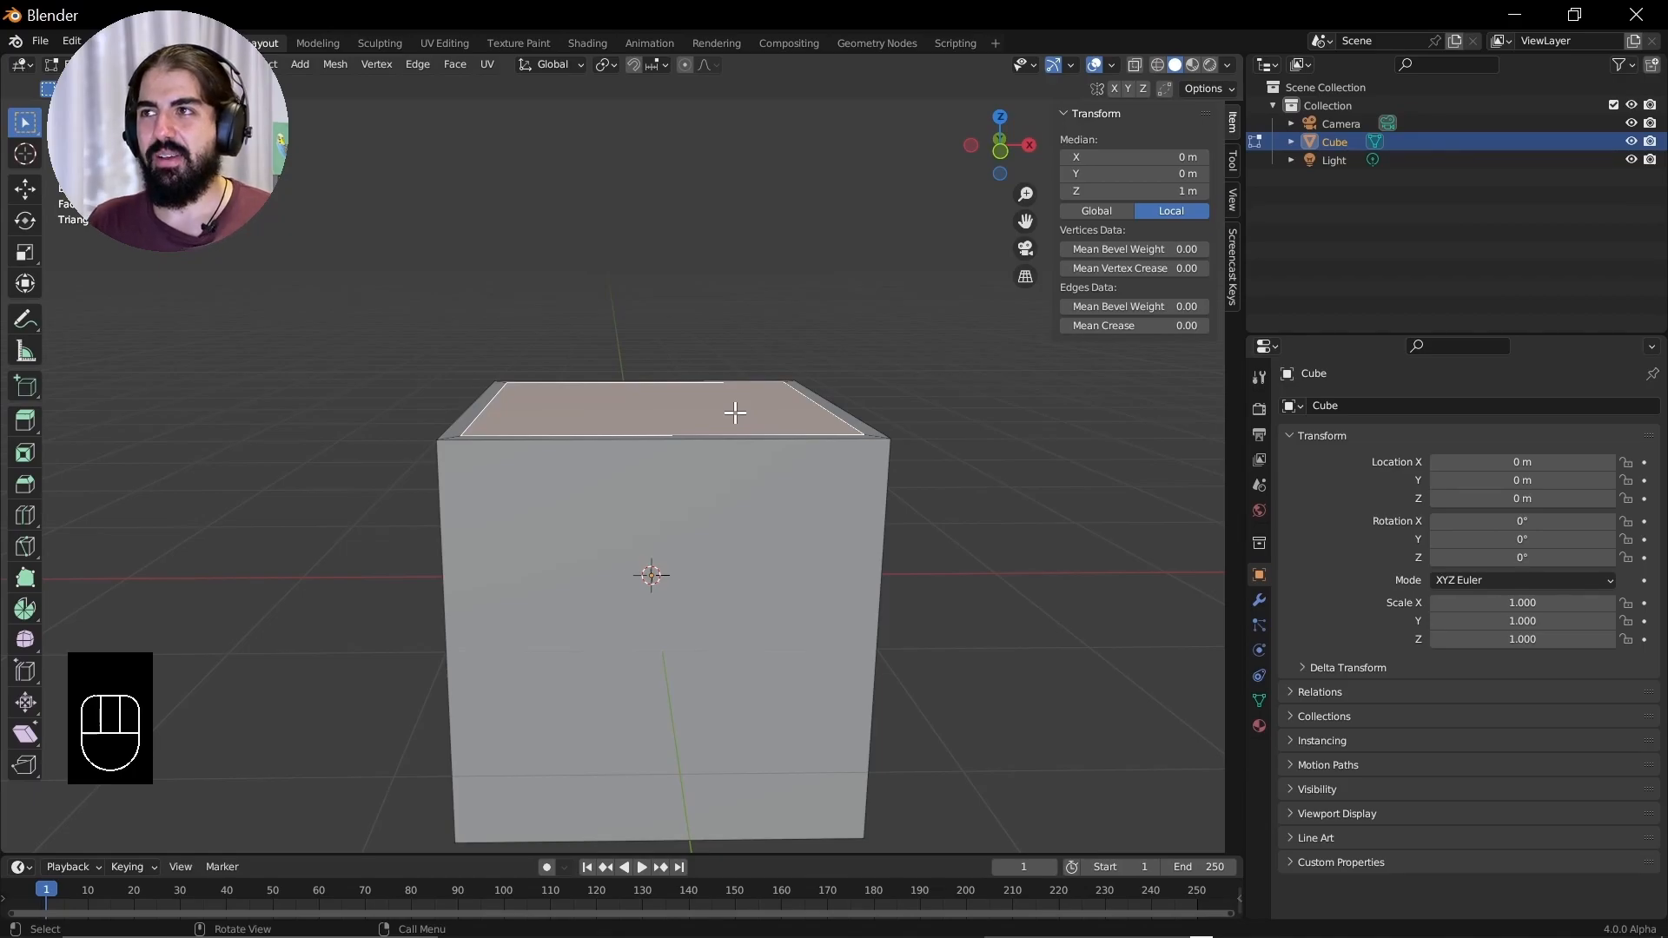
middle_click_drag(801, 428, 747, 447)
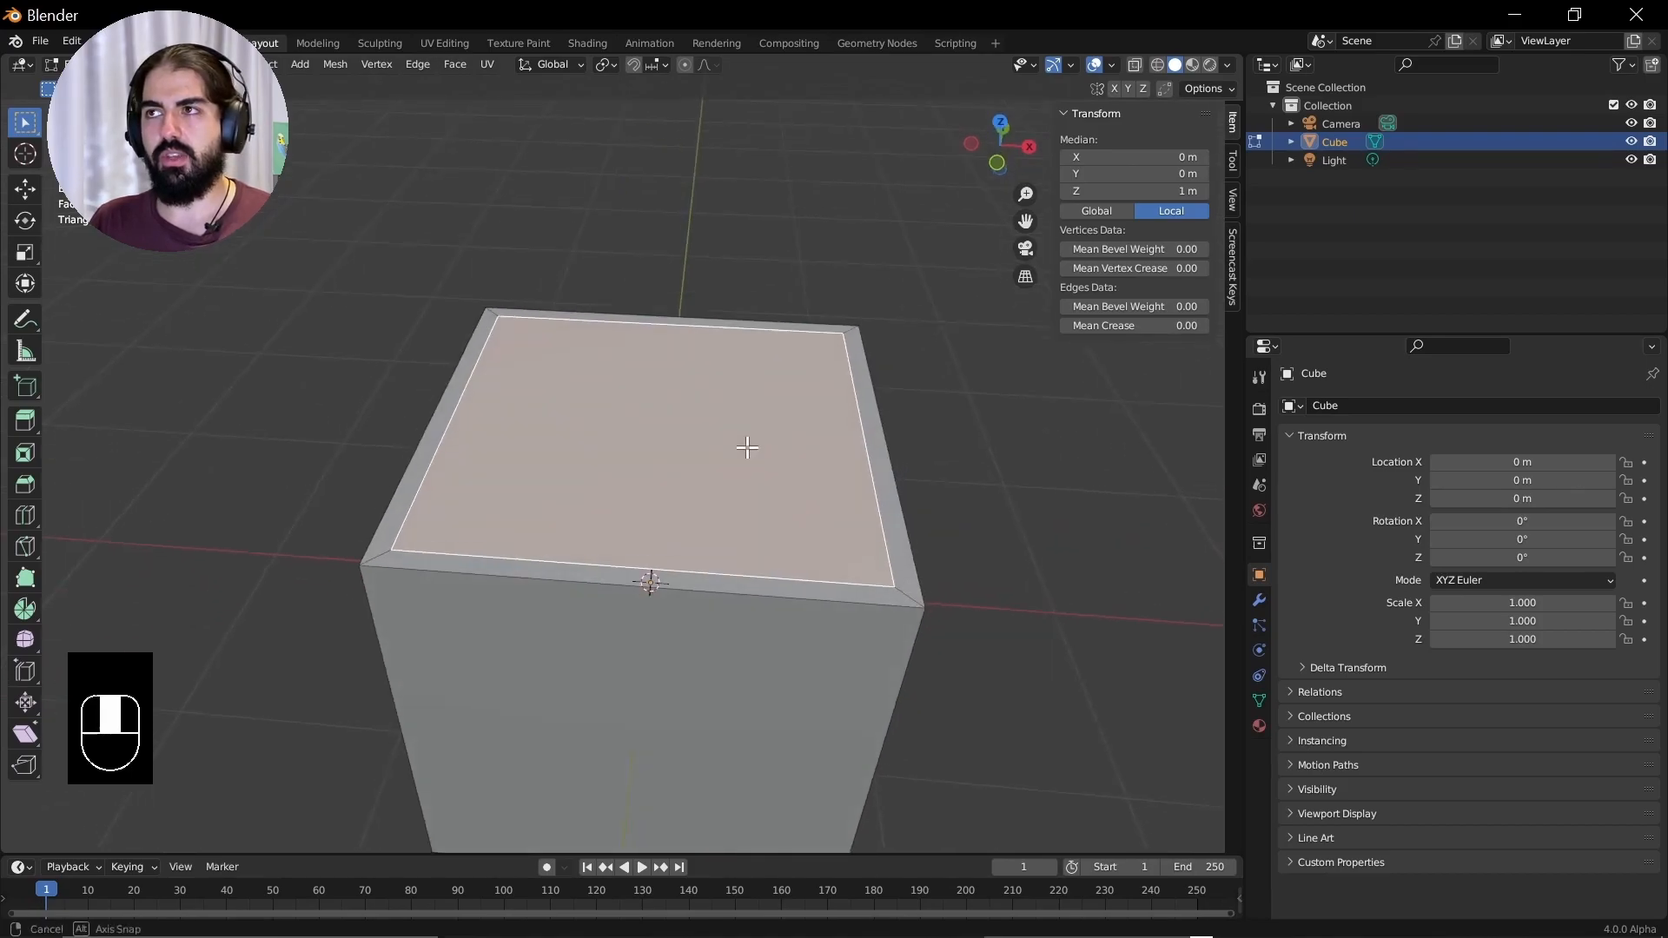
left_click(518, 676)
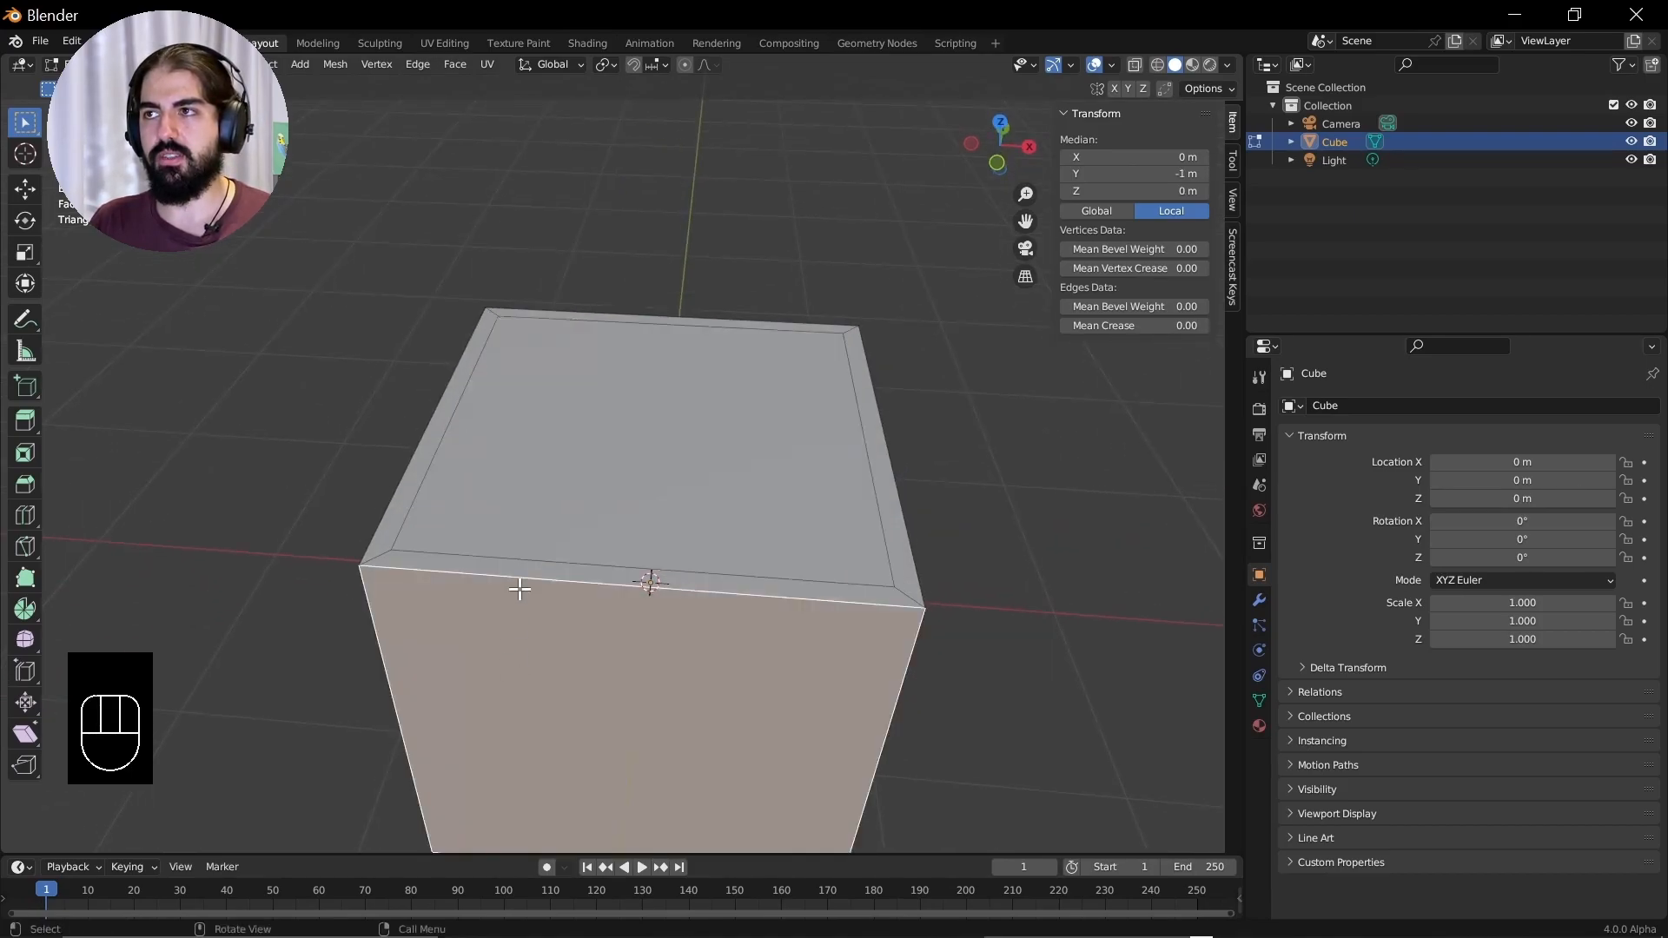
left_click(520, 577)
left_click(400, 503)
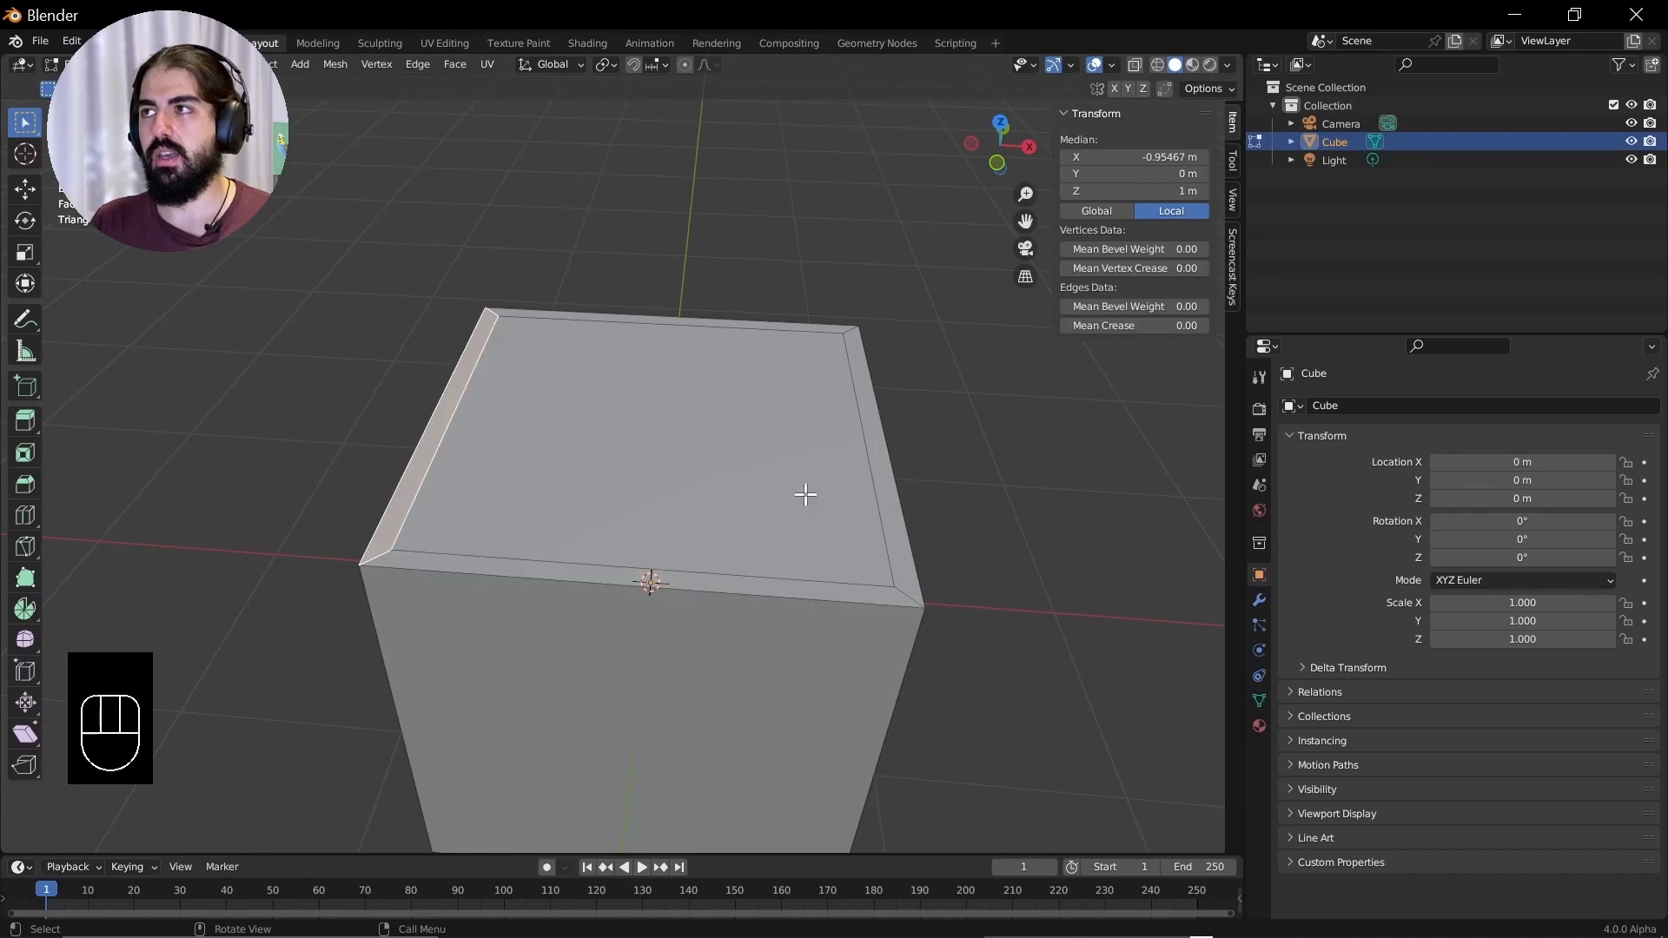
left_click(905, 485)
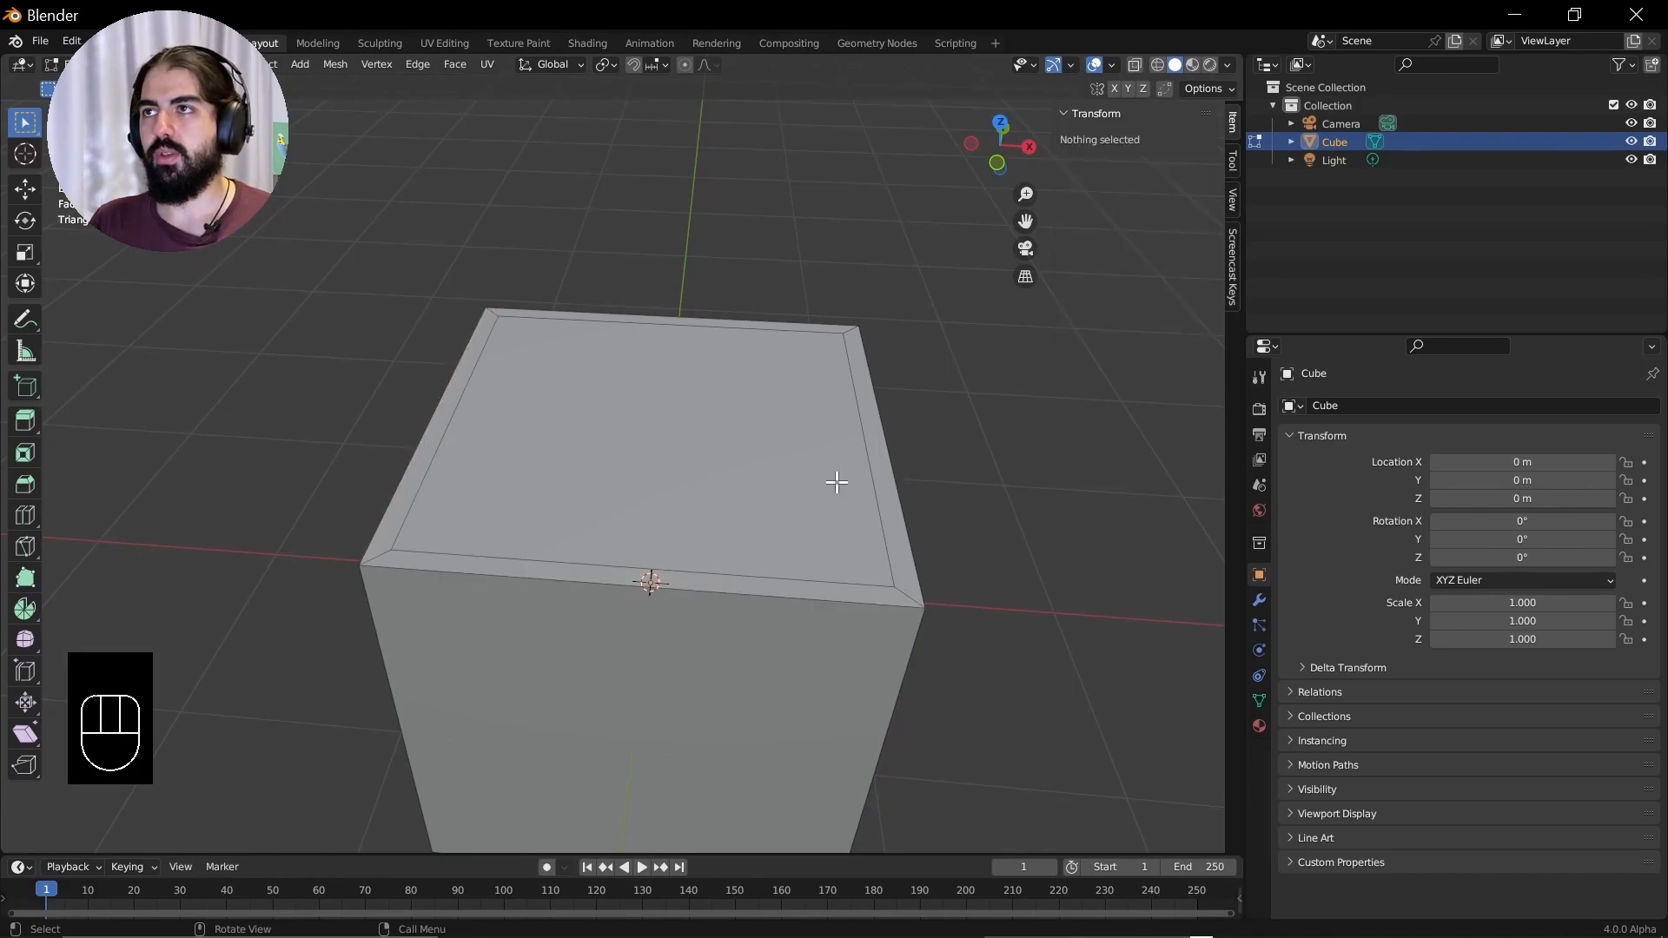
Select the inner top face and extrude it about 0.25 m down into the cube
left_click(680, 433)
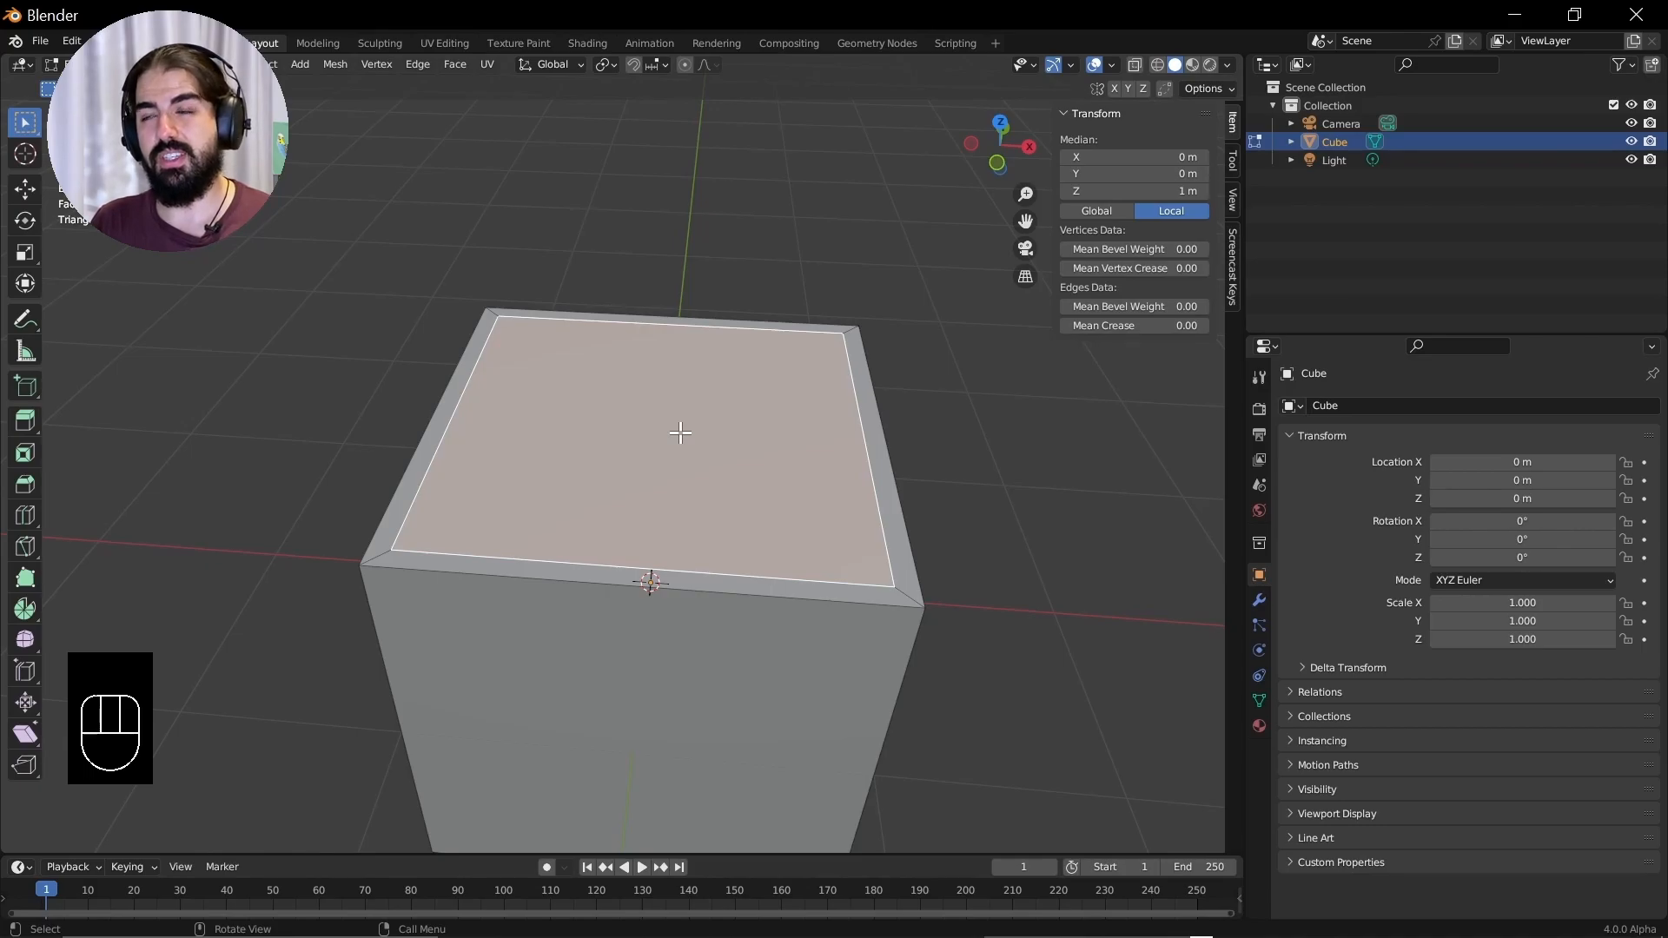
key("e")
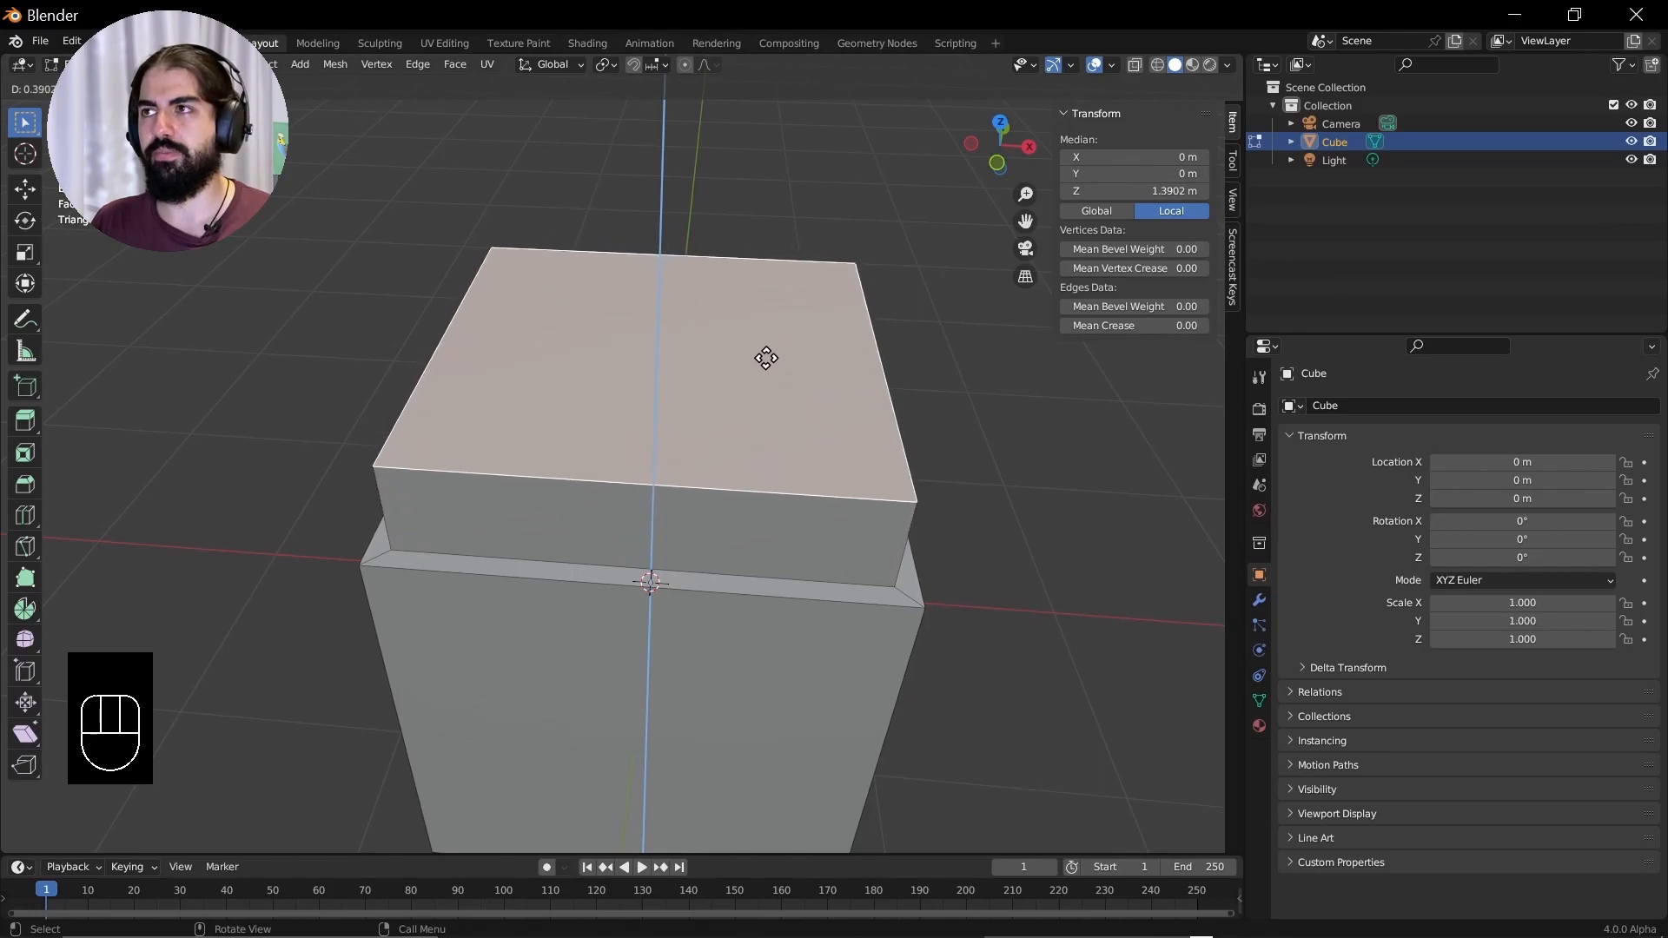
left_click(747, 473)
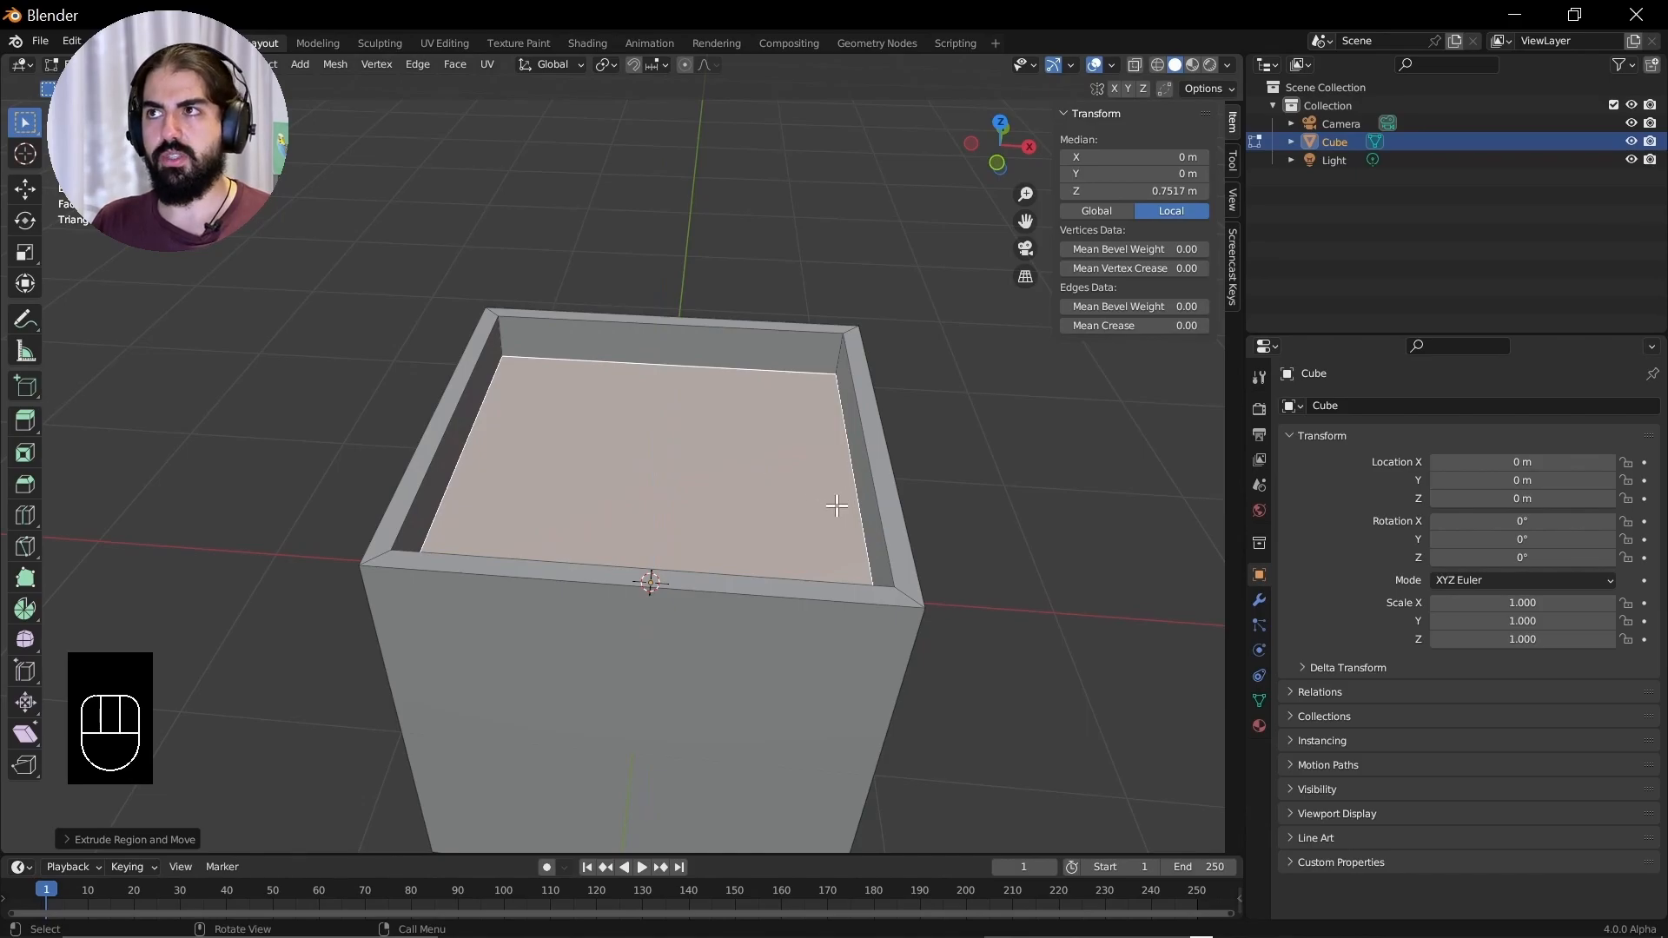
Inset the recessed face and extrude the inner face about 0.89 m upward, above the cube's rim
key("i")
left_click(950, 569)
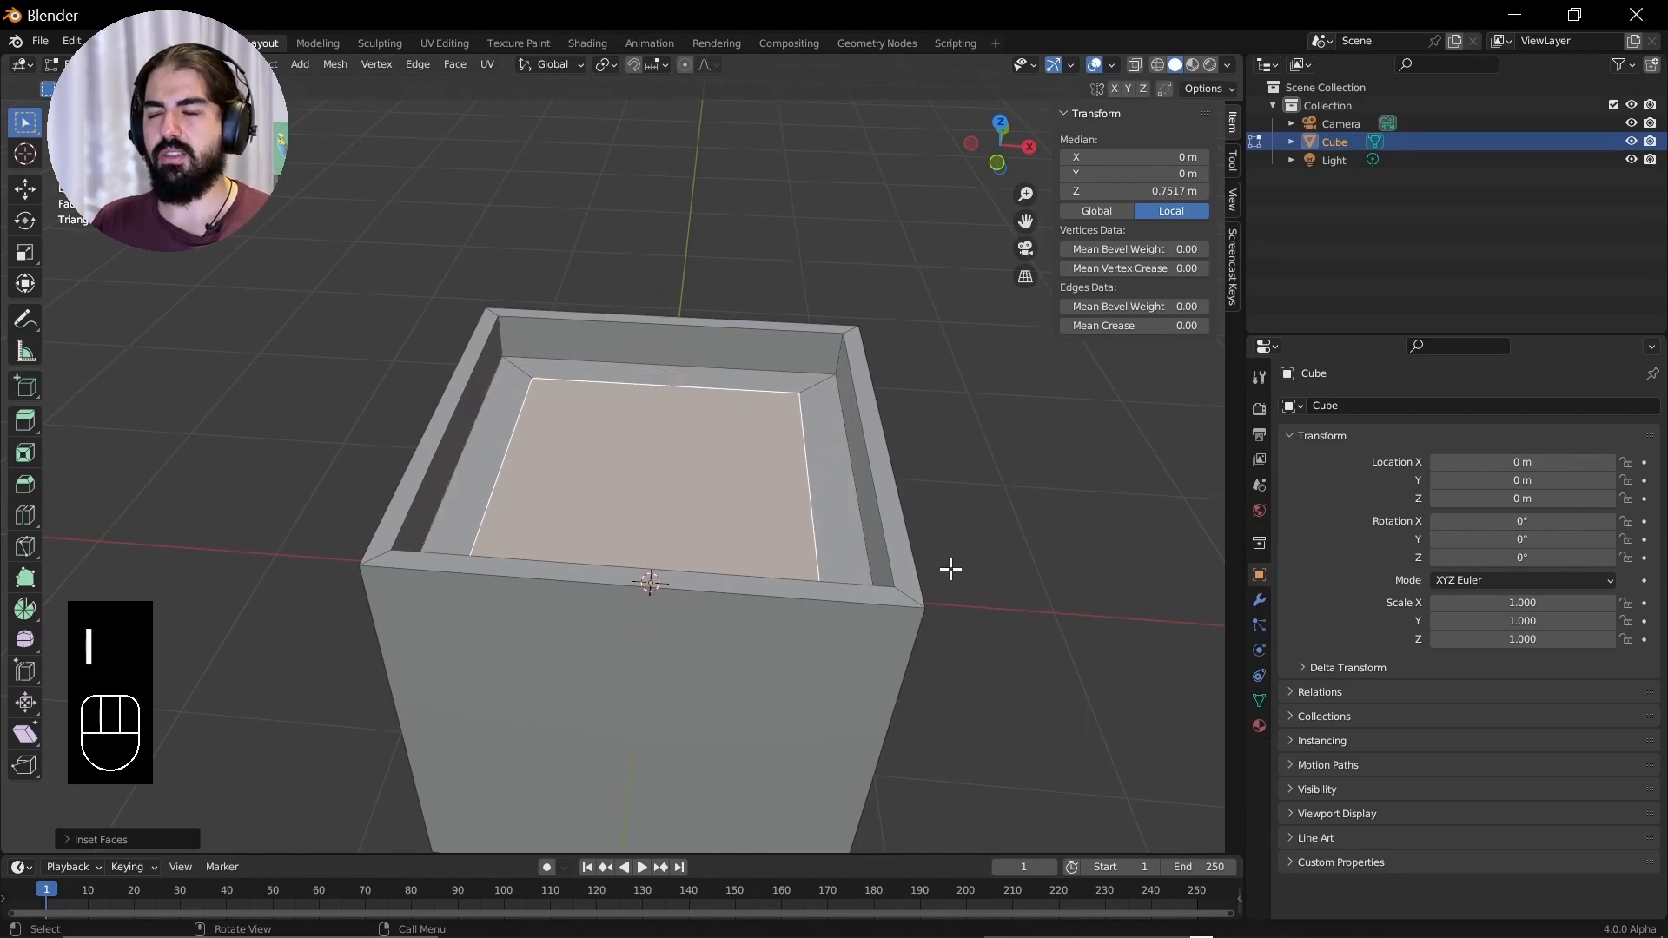
key("e")
left_click(946, 393)
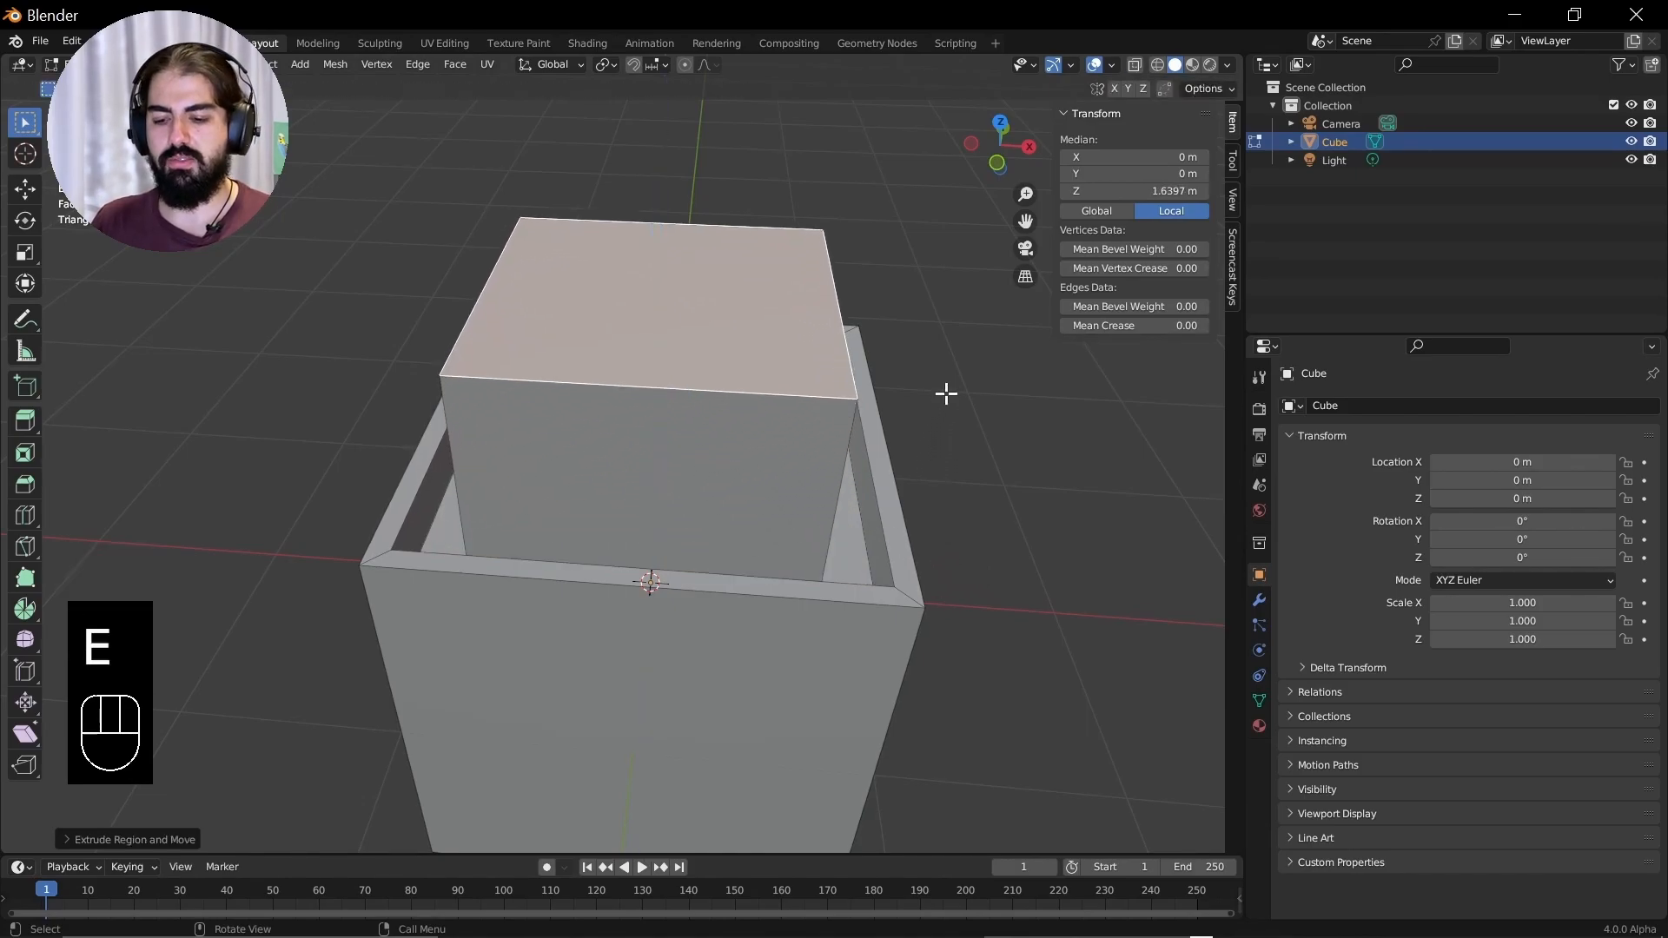
Inset the top face of the raised block and extrude the inner face down to form a second recess
key("i")
left_click(982, 394)
key("e")
left_click(972, 459)
Inset the floor of the second recess and extrude the inner face up into a smaller central block
key("i")
left_click(934, 448)
key("e")
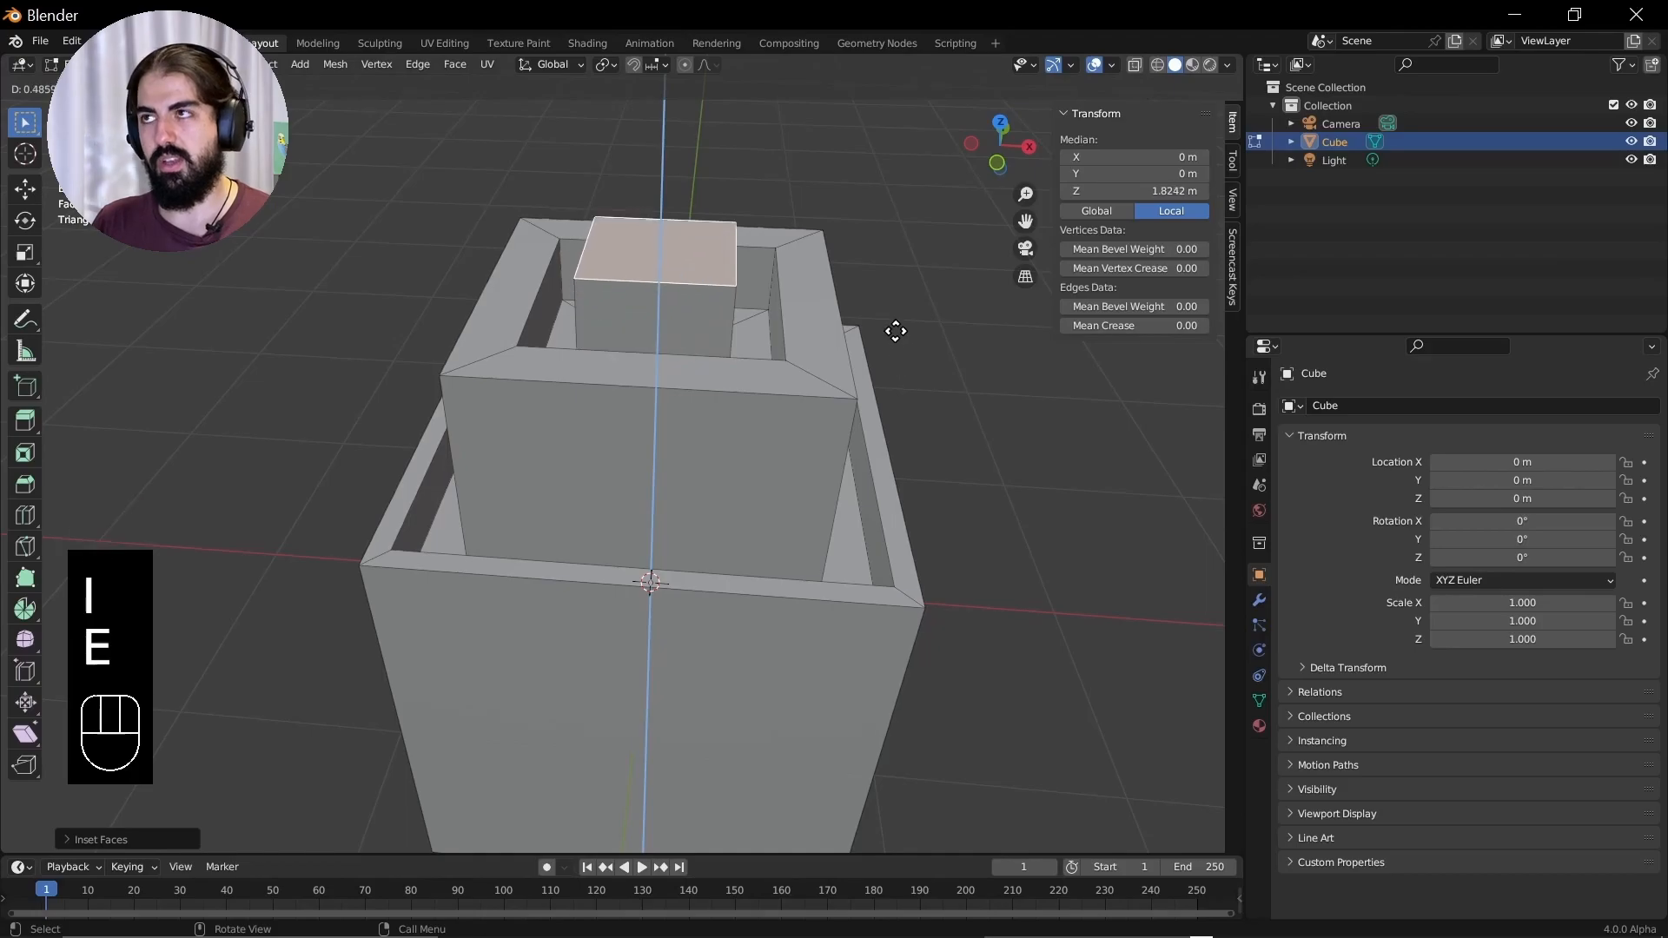
left_click(878, 318)
Inset the top of the small central block and extrude the tiny inner face down into a hole
key("i")
left_click(864, 309)
key("e")
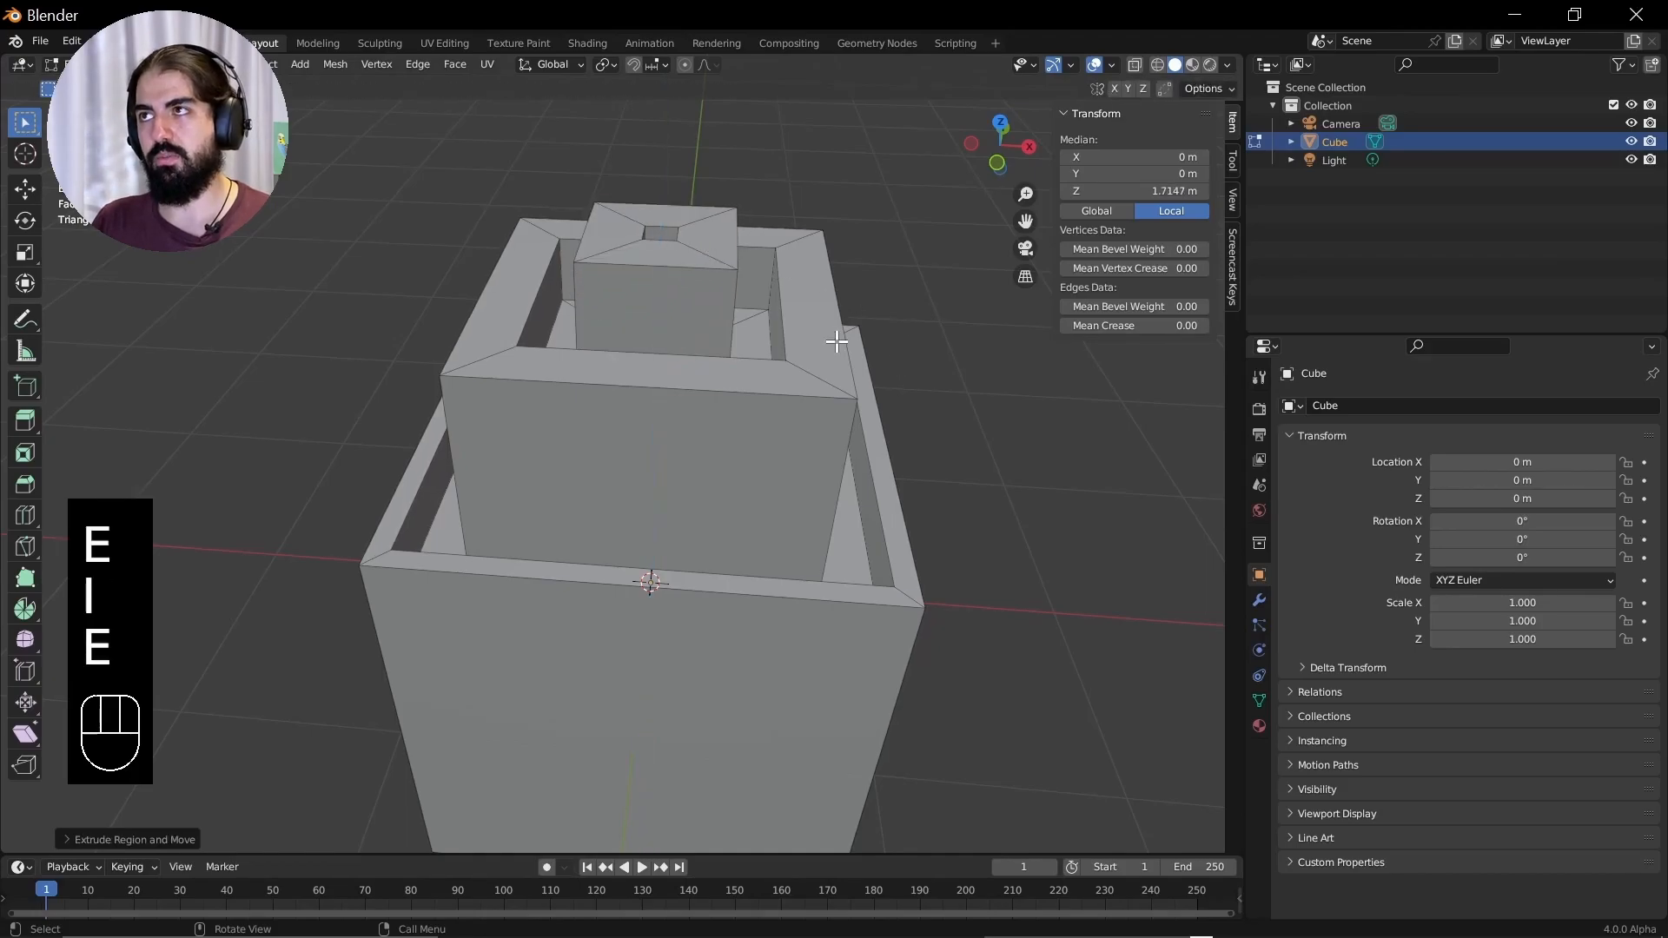
left_click(738, 352)
Inset the floor of the tiny top hole and extrude the inner face about 0.59 m upward into a thin pillar
middle_click_drag(738, 352, 730, 399)
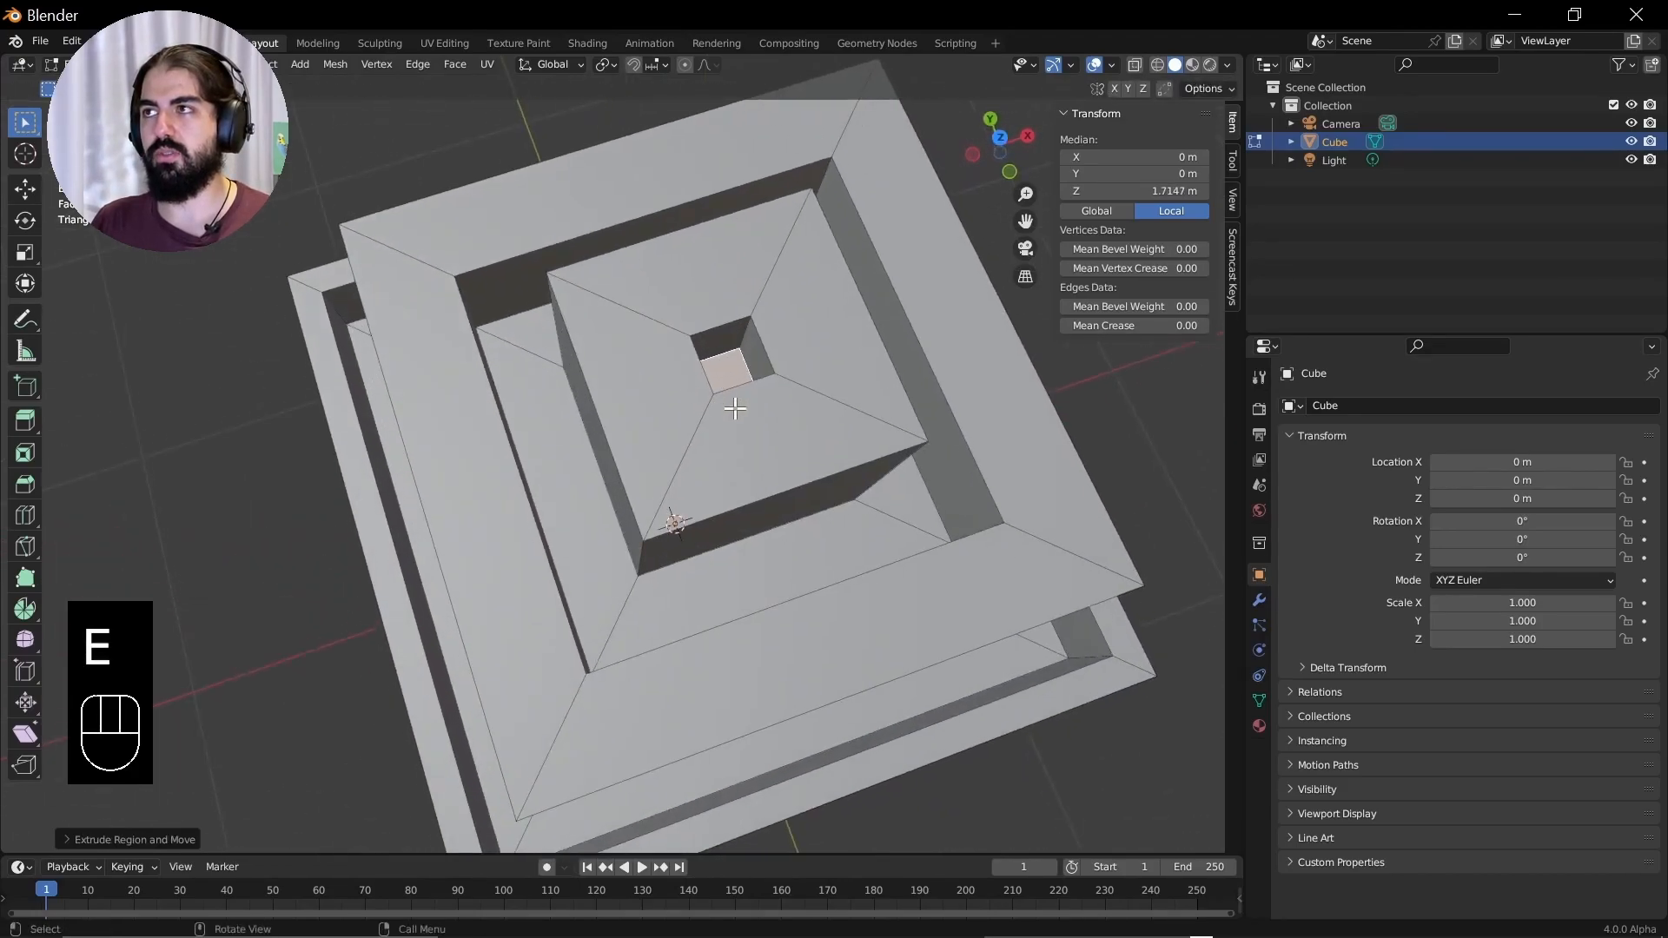
key("i")
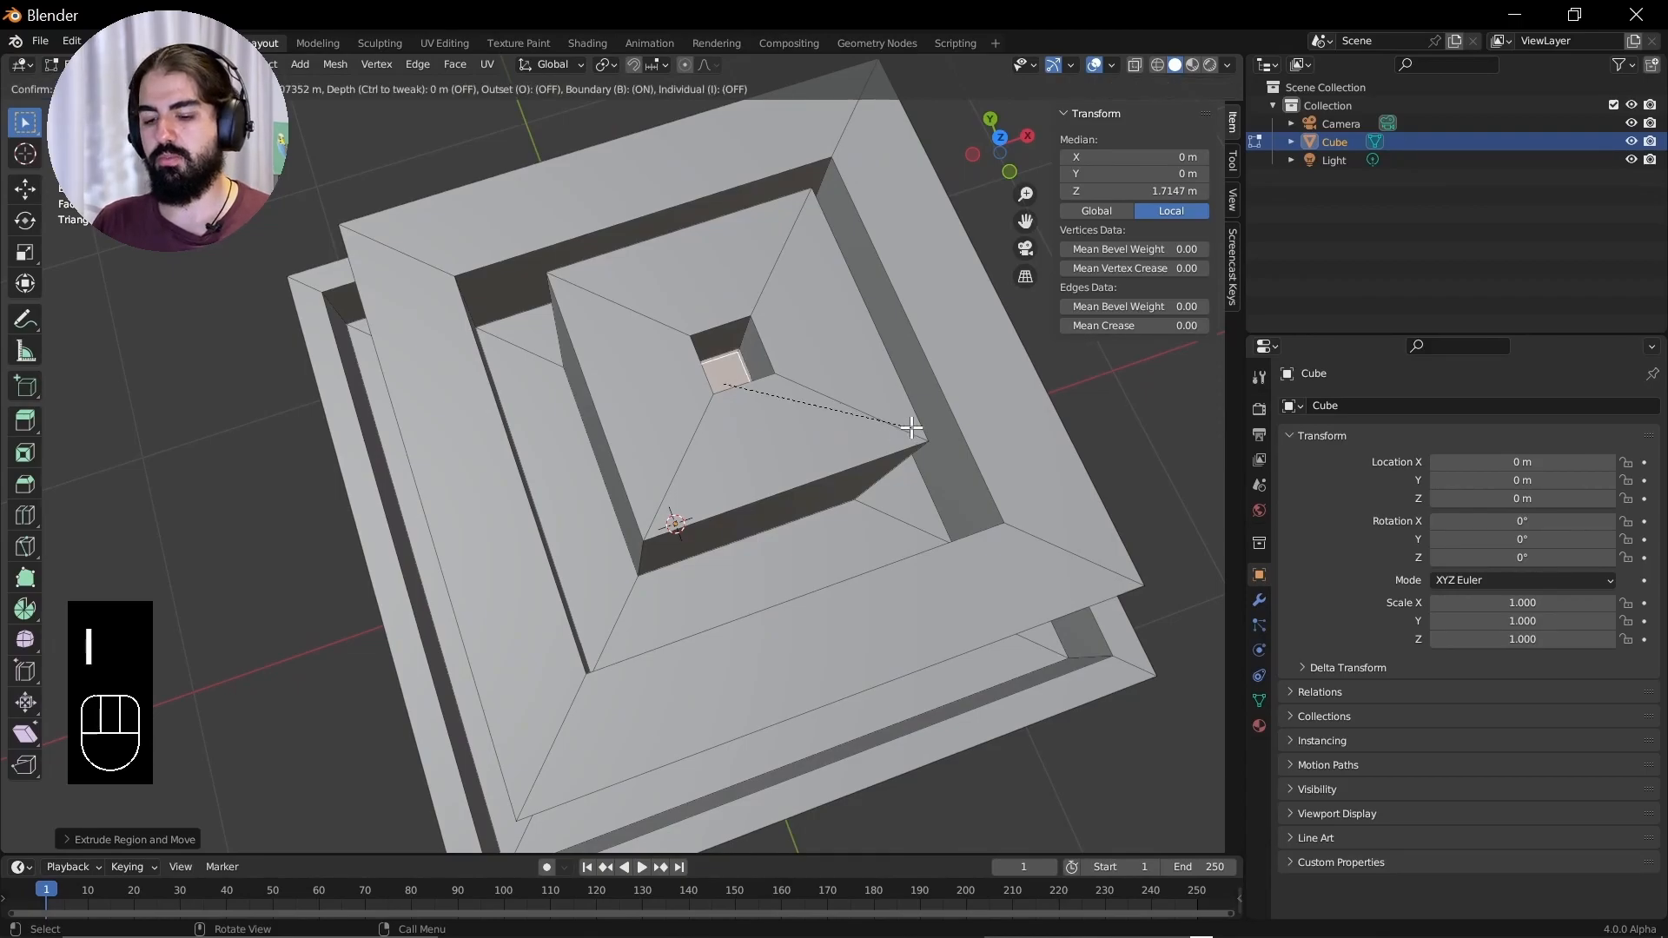
left_click(906, 428)
key("e")
left_click(872, 276)
middle_click_drag(873, 276, 704, 349)
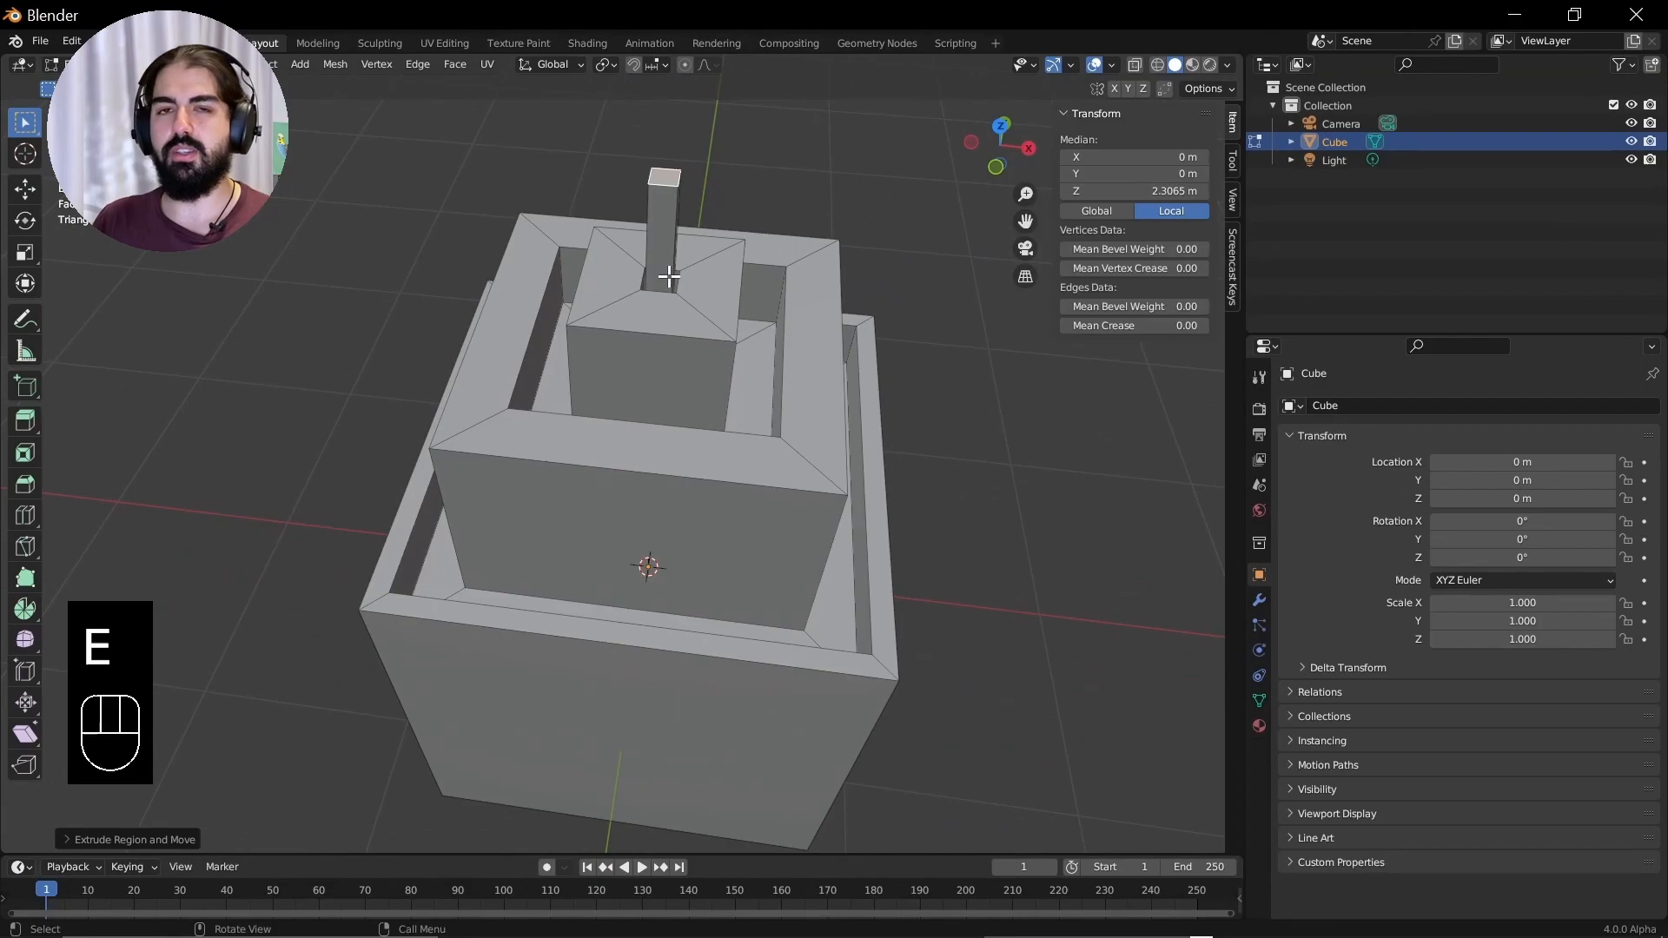
middle_click_drag(691, 201, 707, 365)
scroll(707, 365, "up", 1)
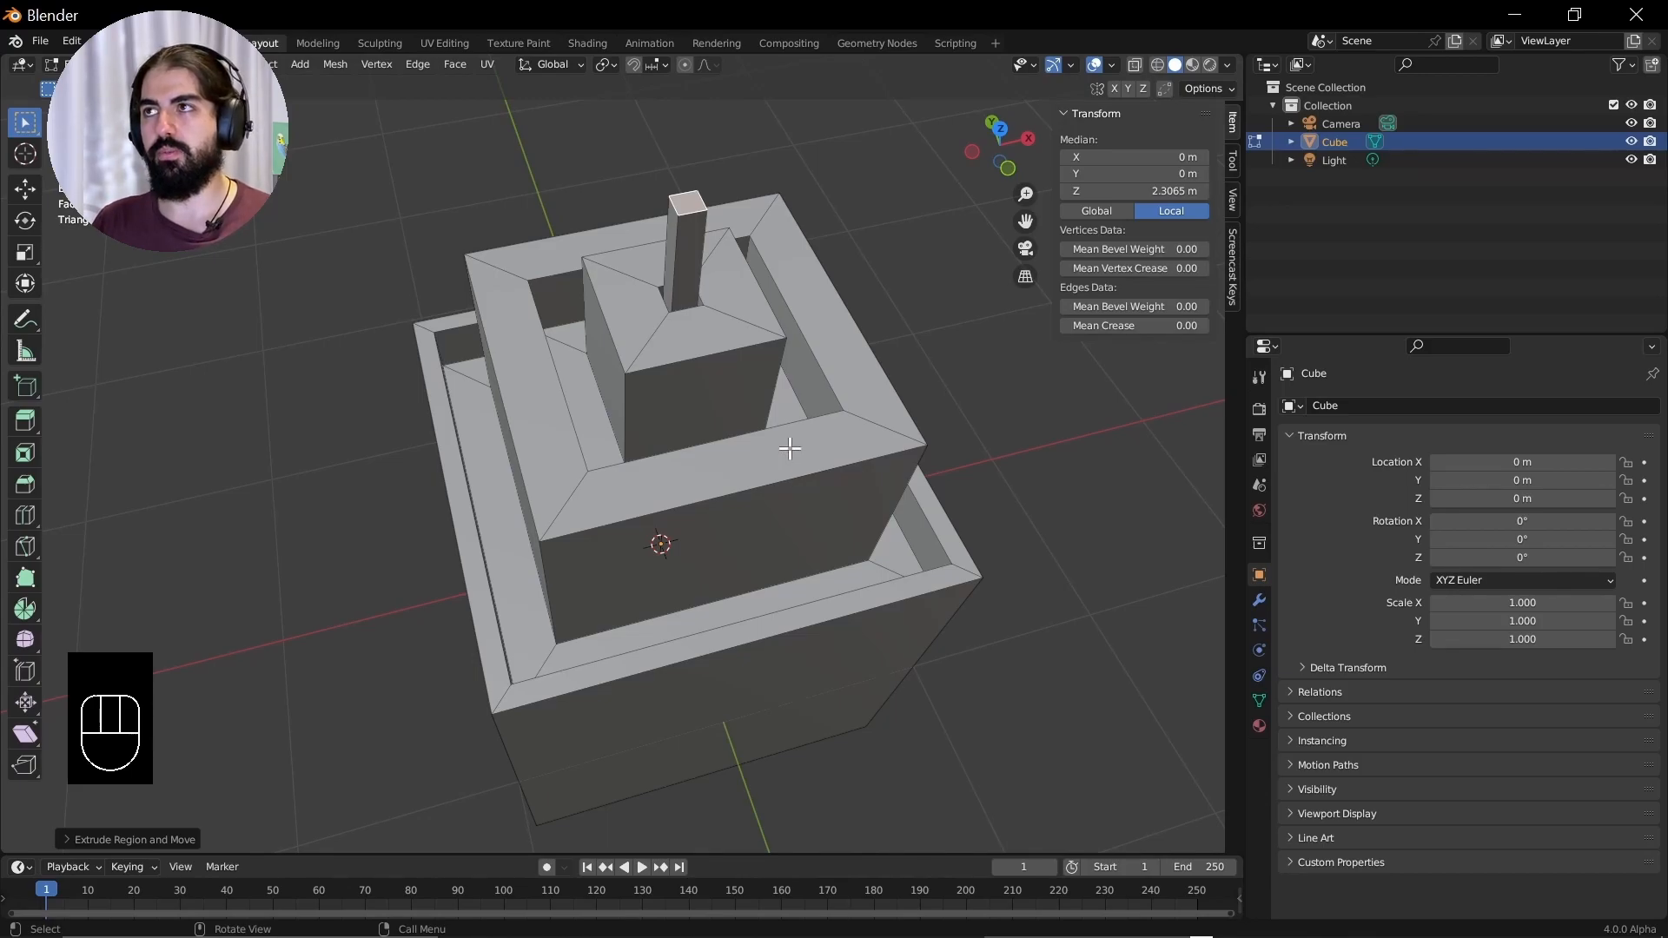
Return to Object Mode and view the stepped shape from the right, back and top
key("Tab")
middle_click_drag(789, 445, 685, 411)
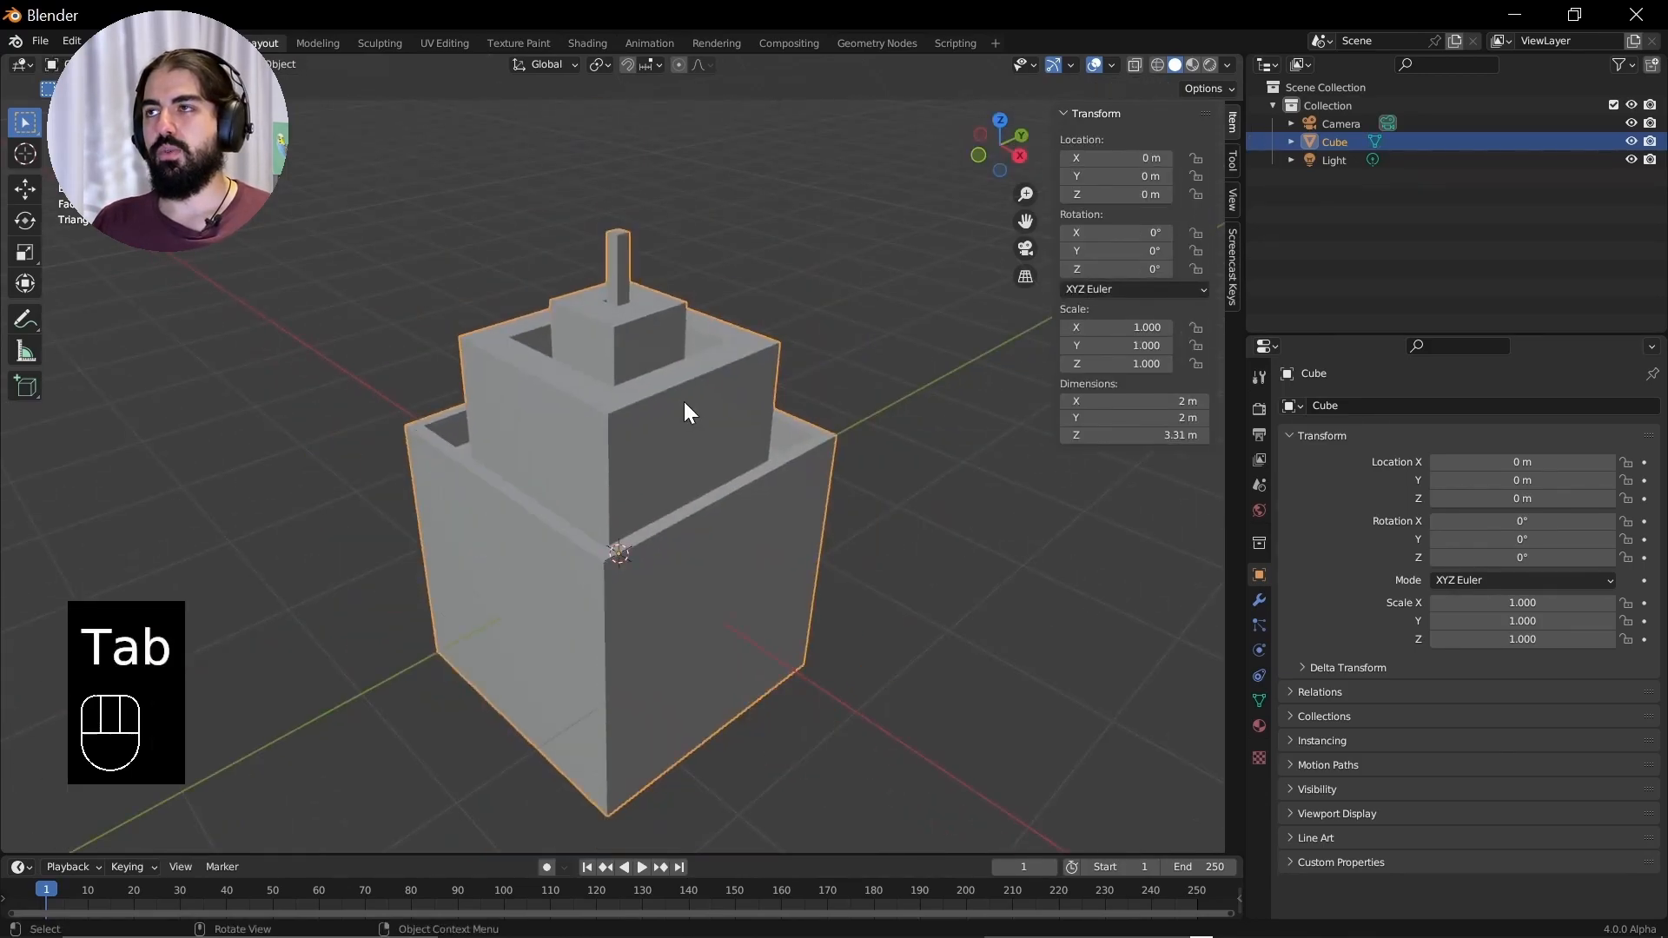
left_click(1019, 149)
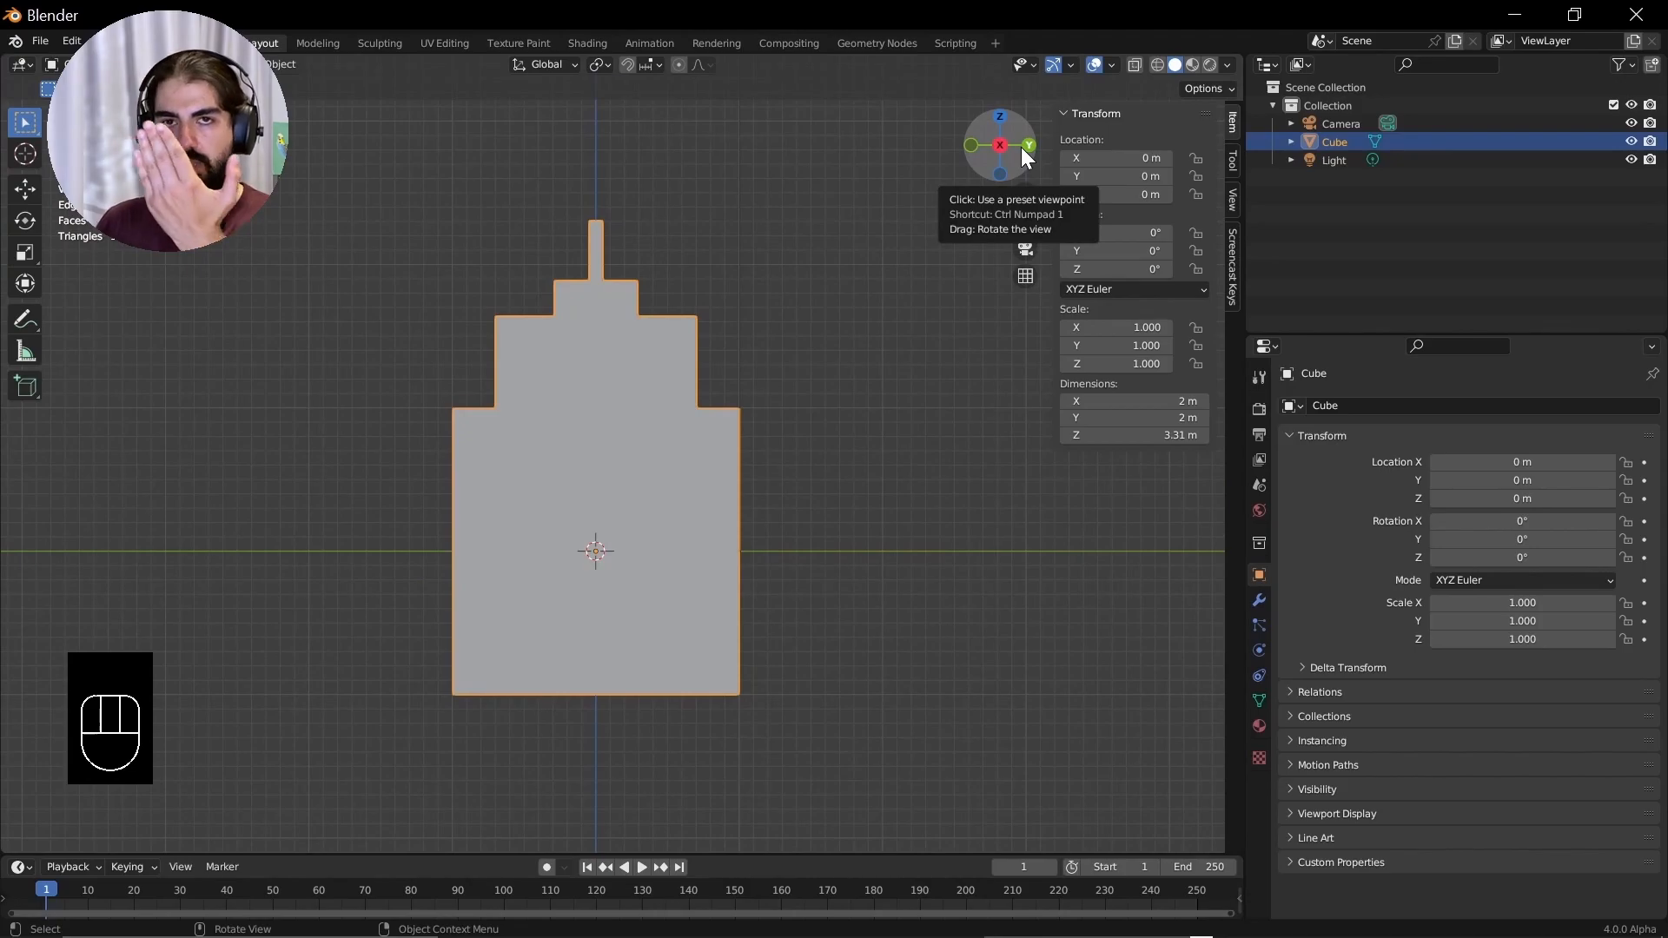
left_click(1028, 145)
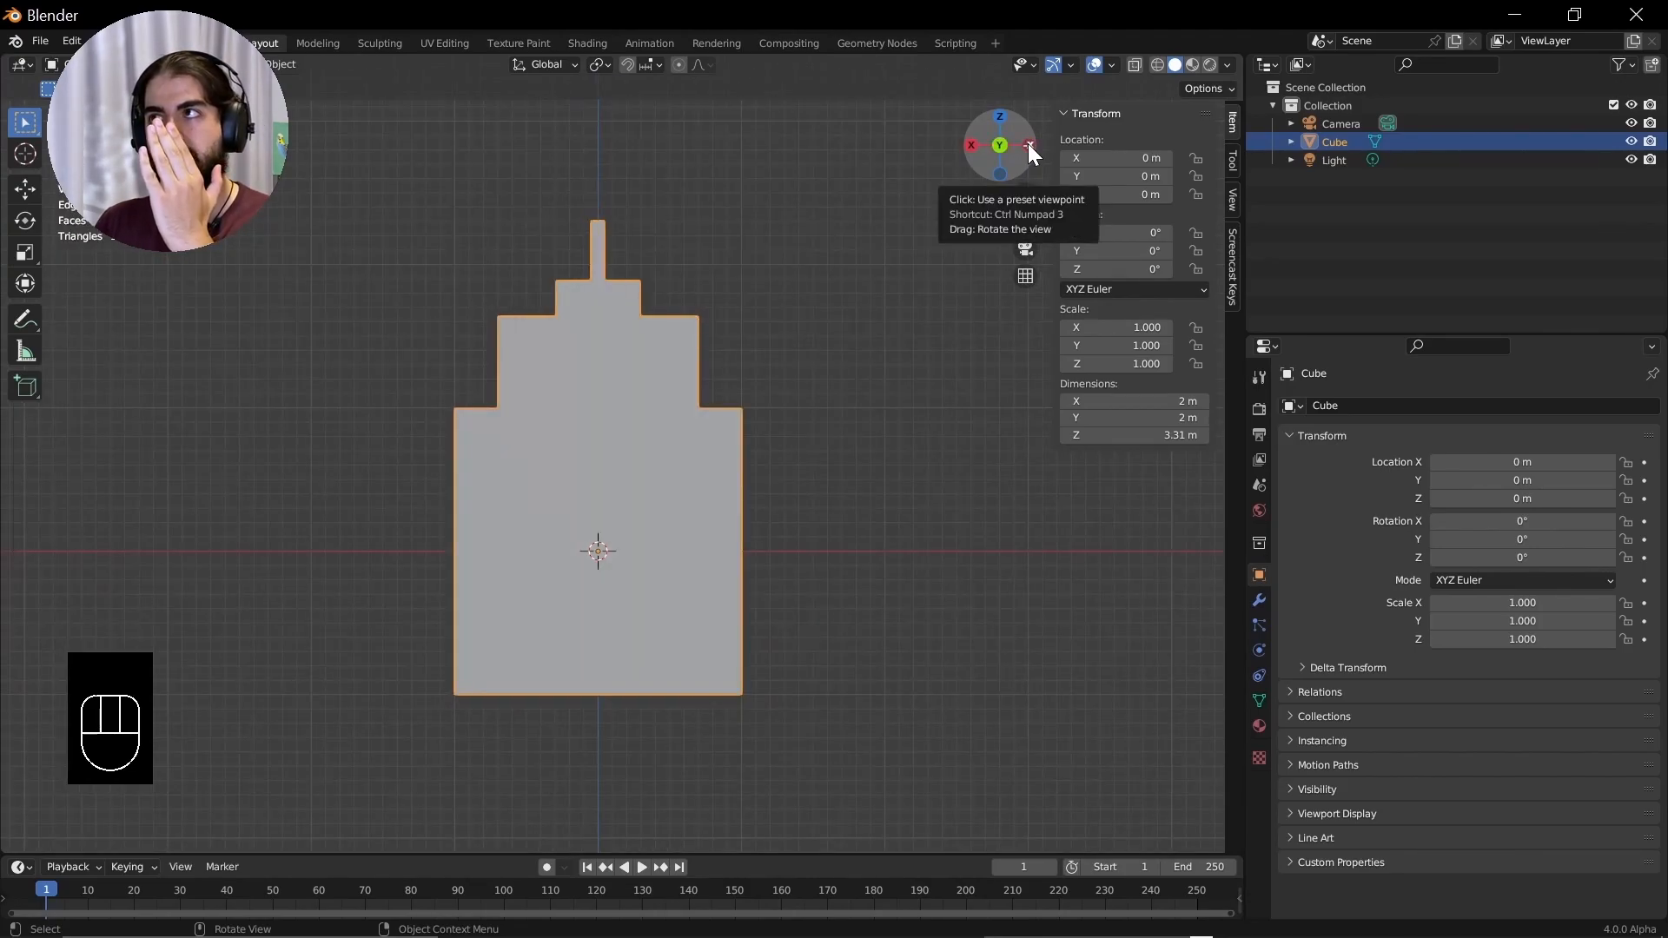
left_click(1009, 120)
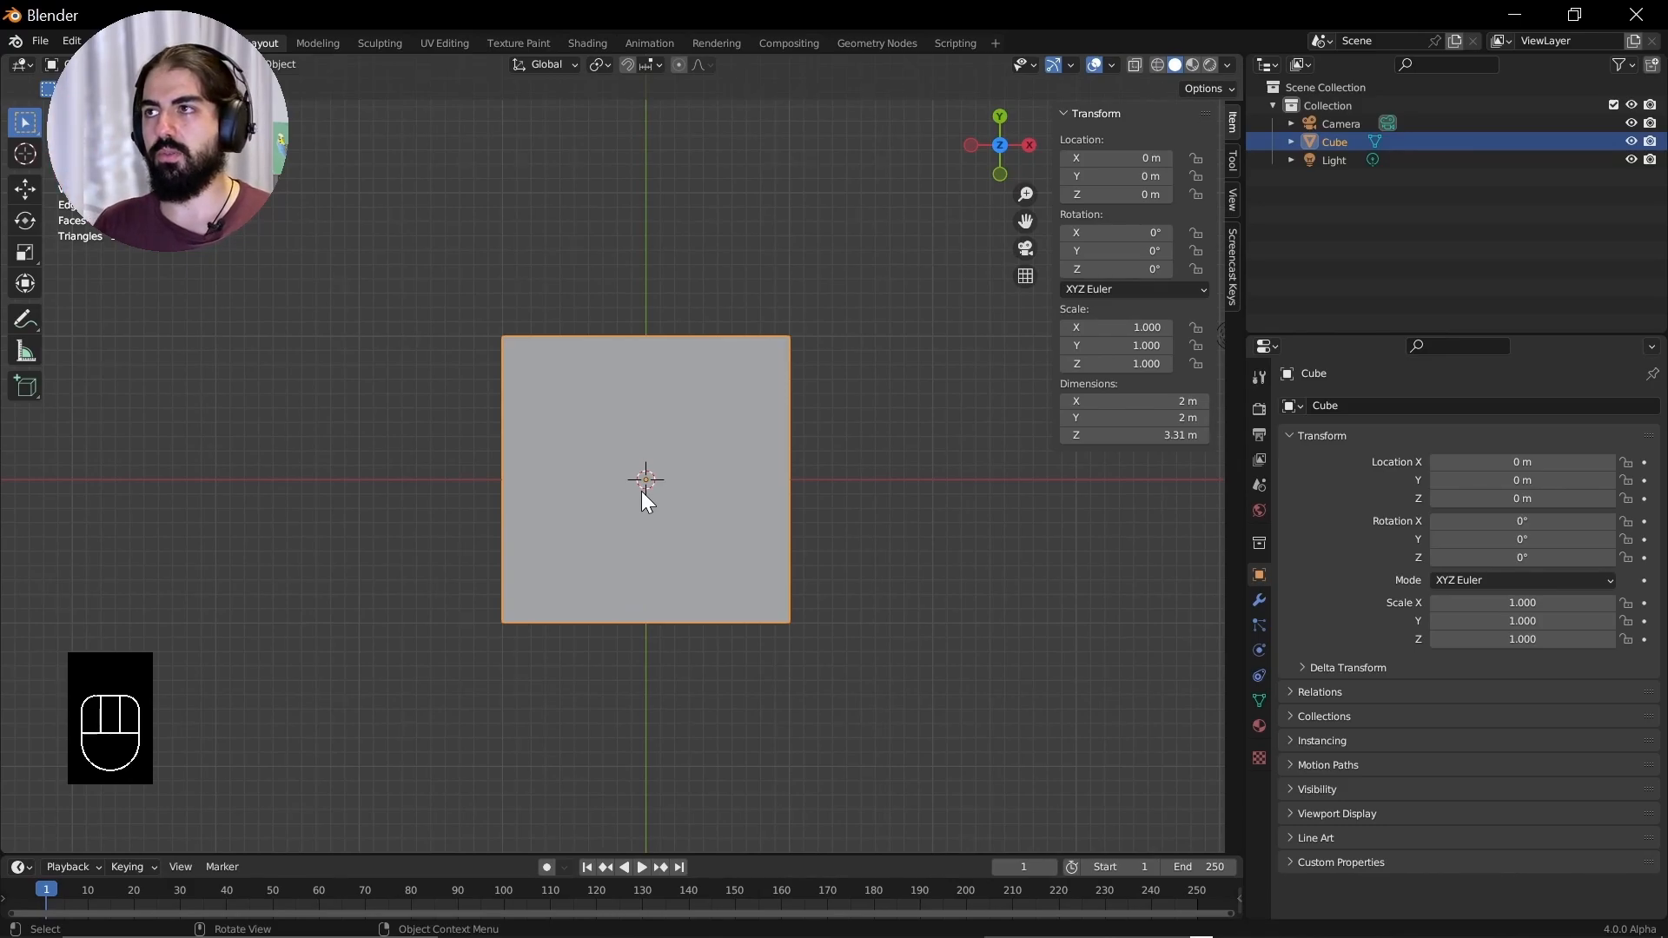
In Edit Mode, inset the cube's negative-X side face and extrude the inner face outward about 1.26 m
middle_click_drag(622, 518, 745, 394)
key("Tab")
left_click(598, 467)
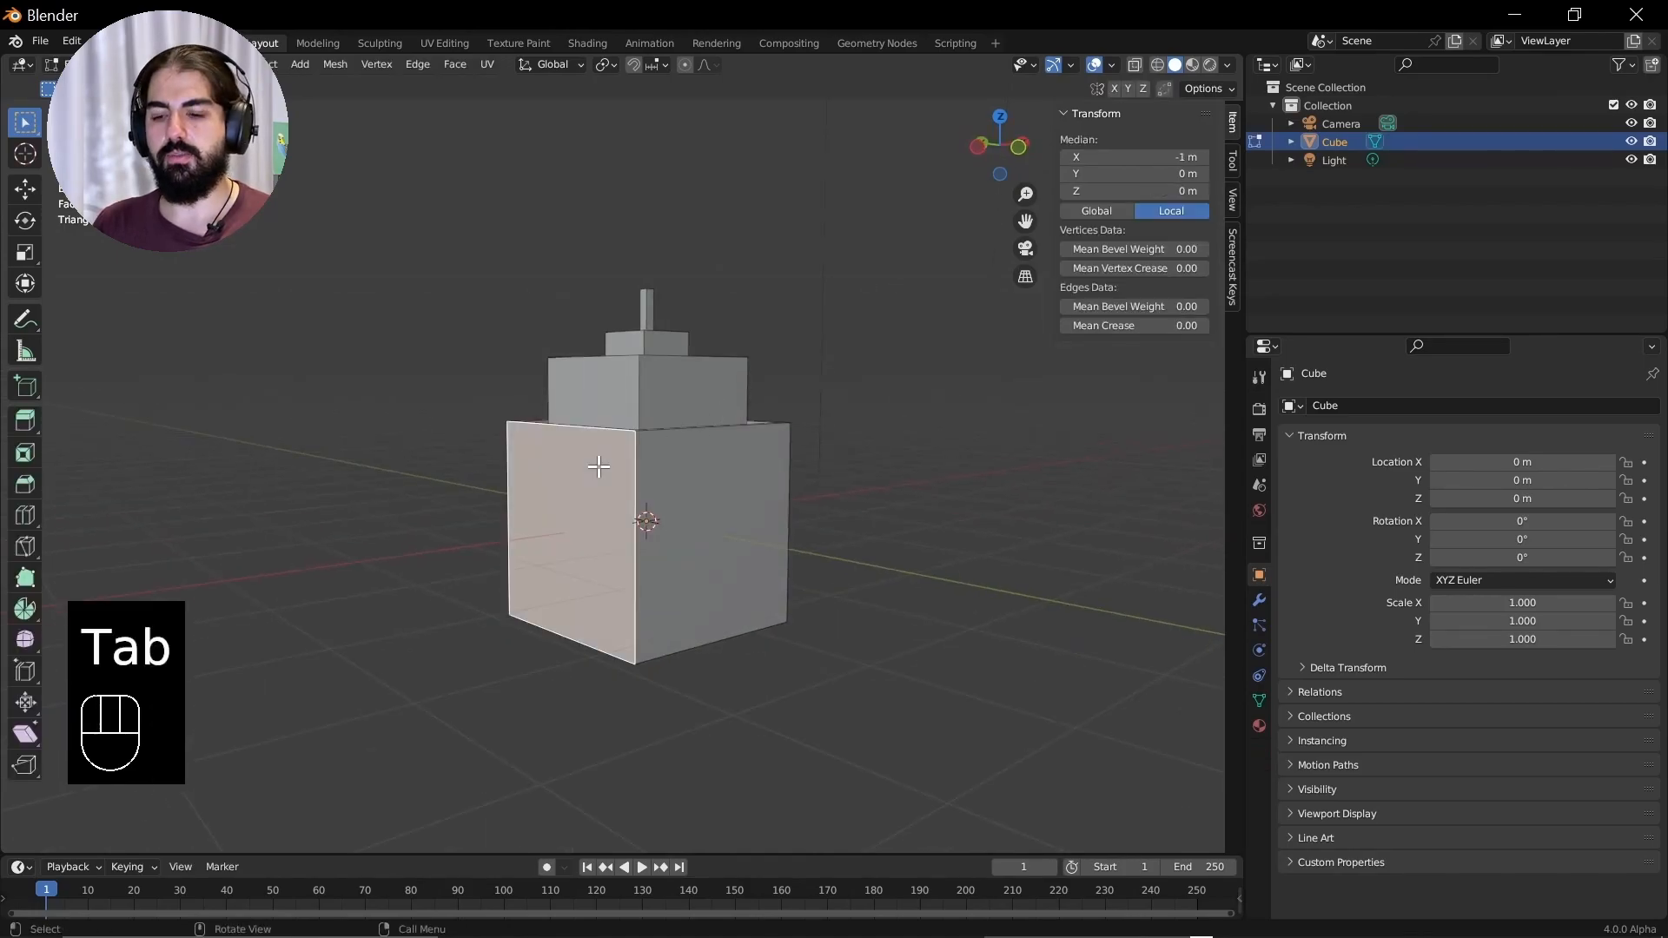
key("i")
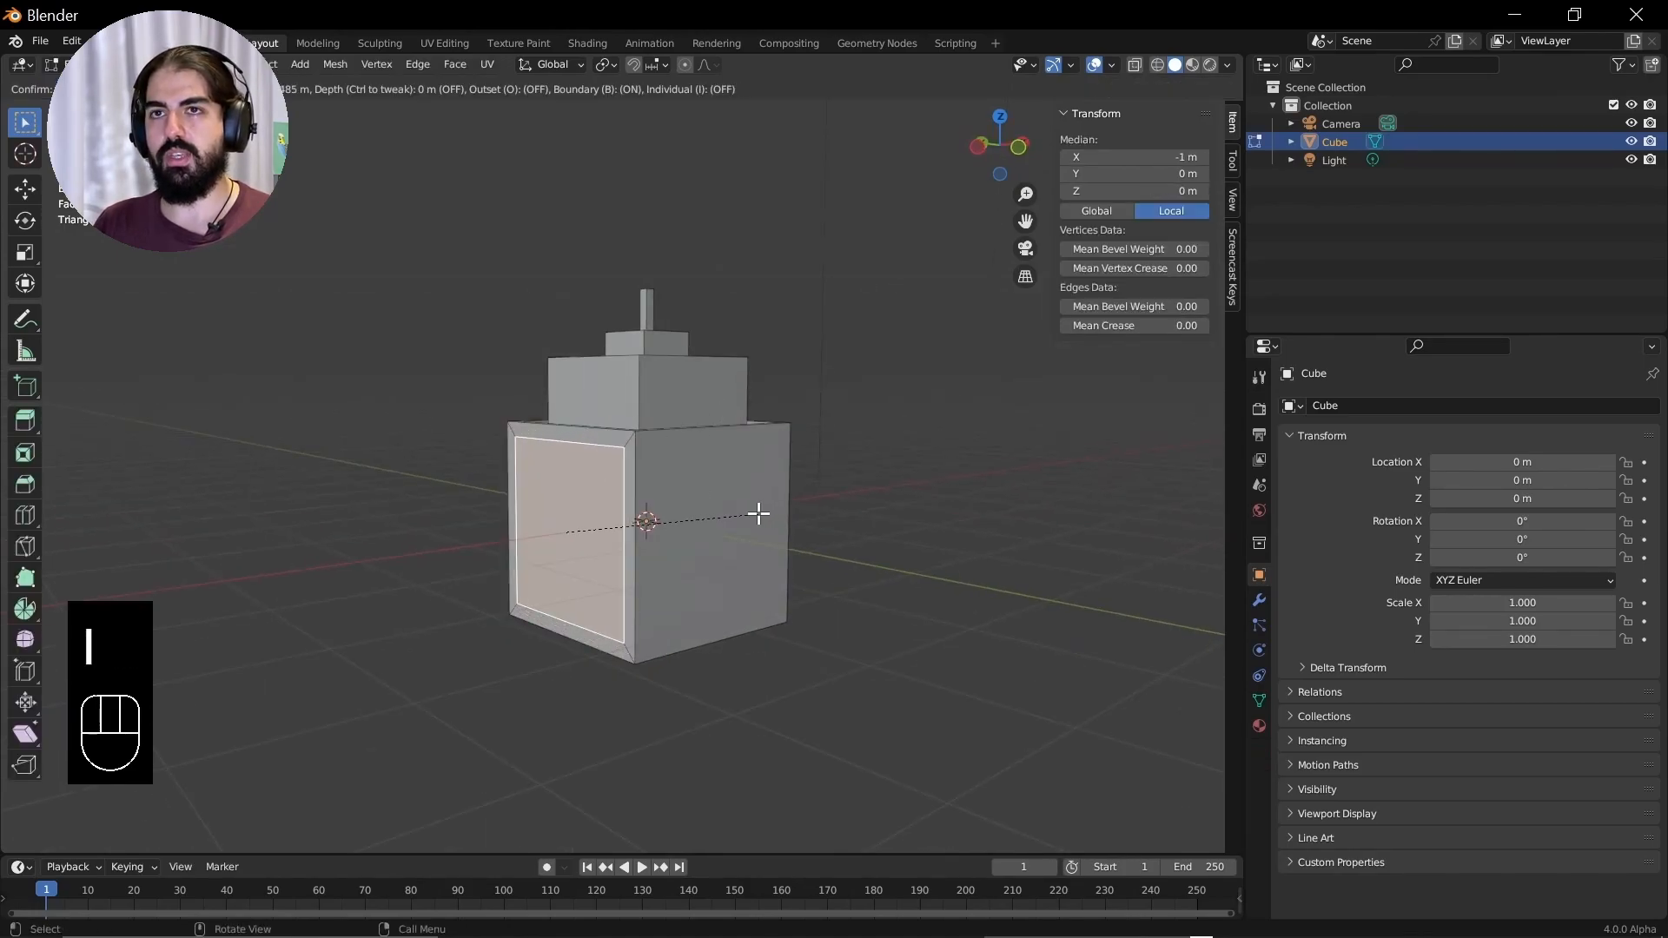
left_click(747, 515)
key("e")
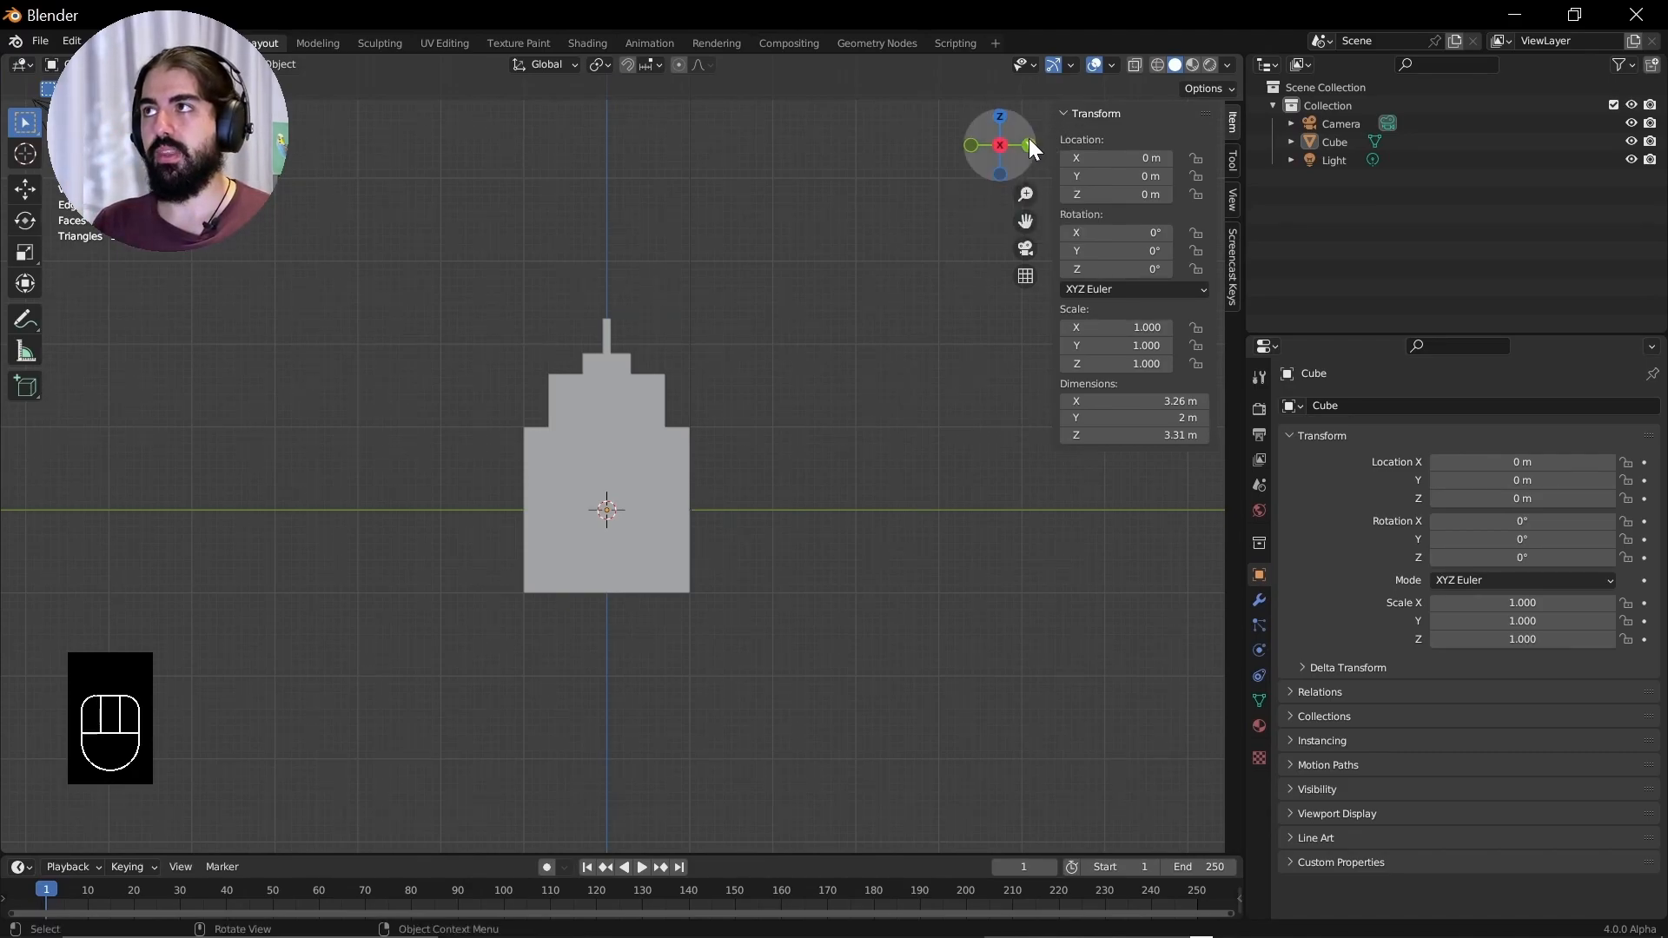
Examine the model's silhouette in the preset front, right and top views, ending in the top view
key("KP_1")
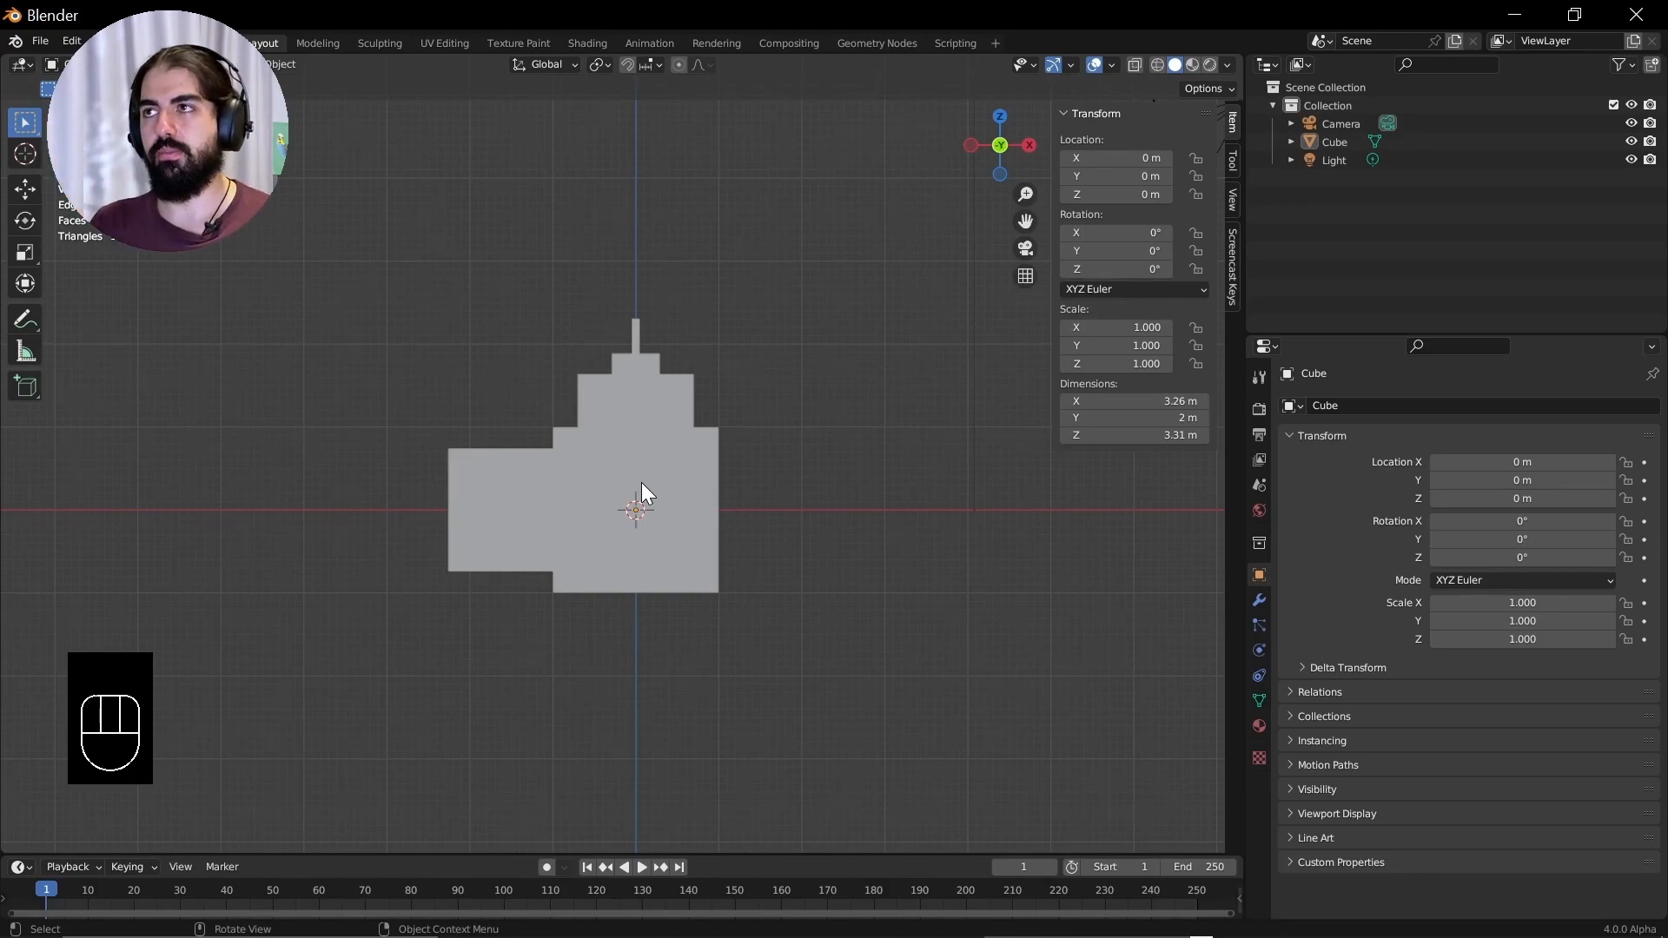
key("KP_7")
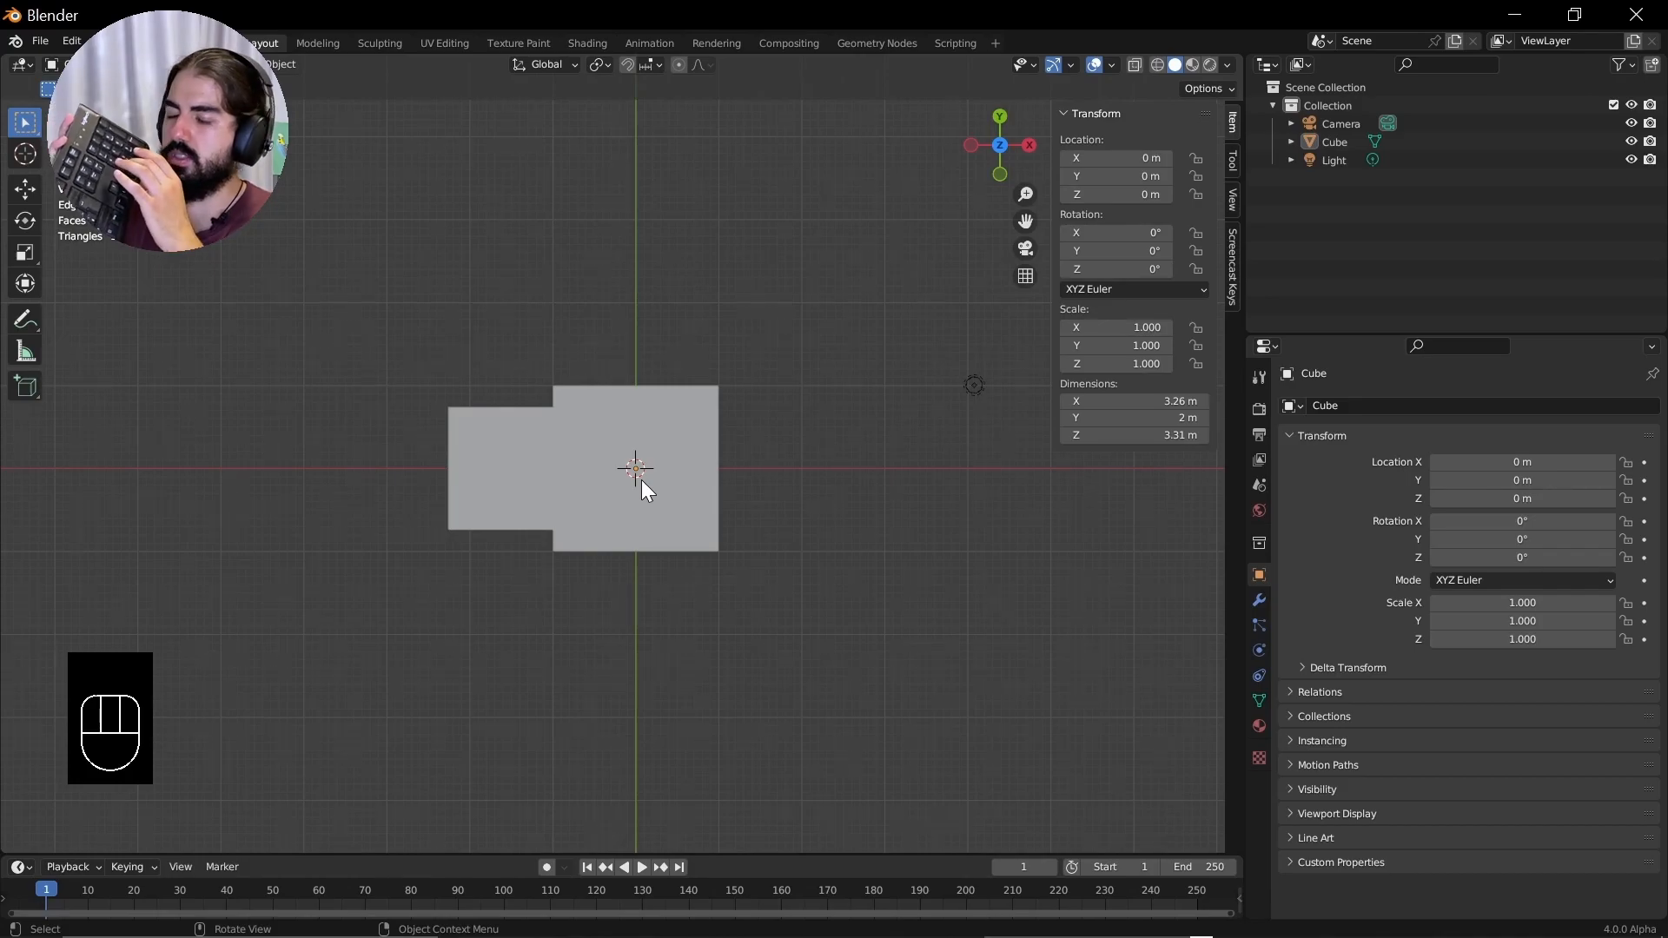
key("KP_1")
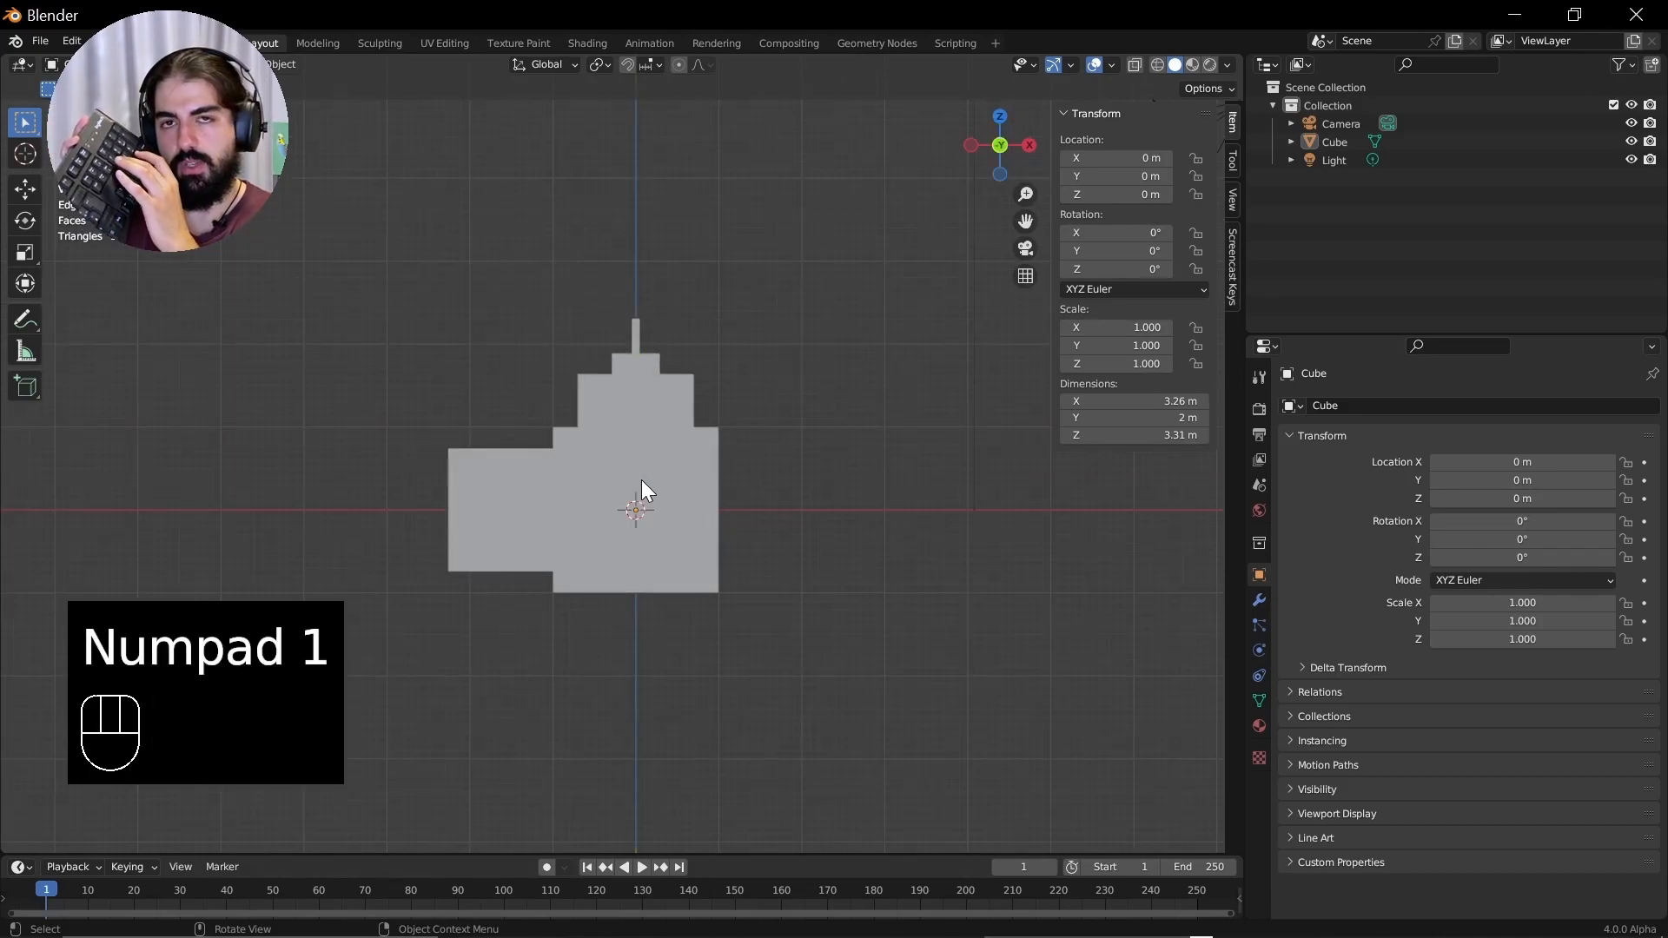
key("KP_3")
key("KP_7")
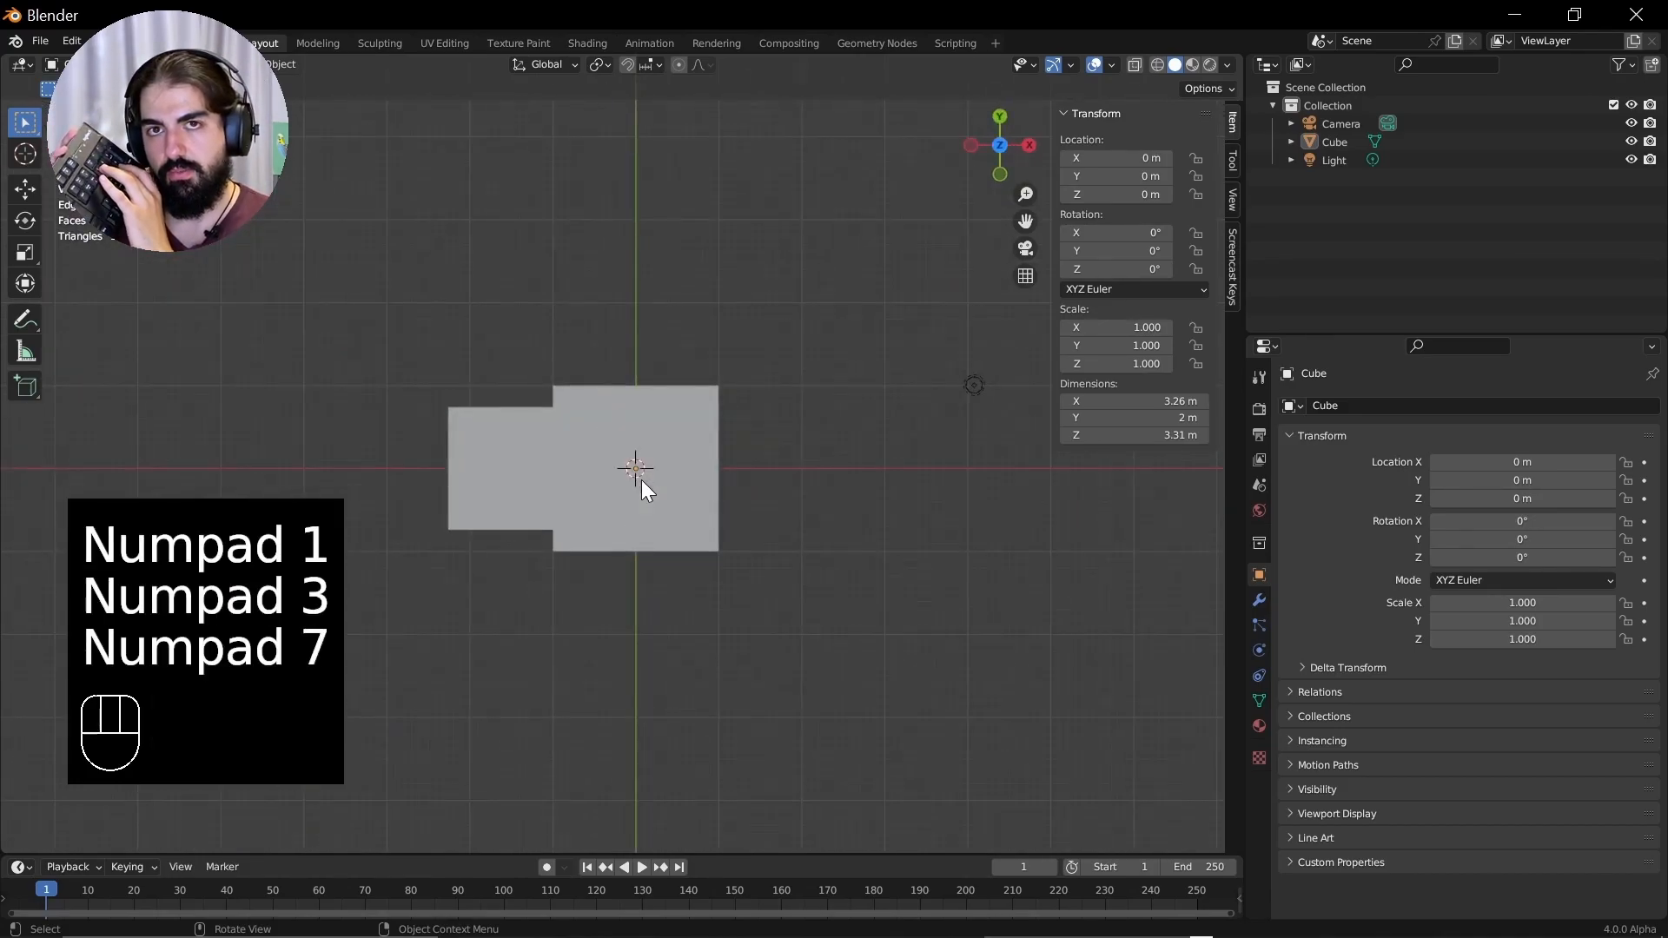
Orbit the view in fixed increments around the model to the left, then downward until it is seen from below
key("KP_4")
key("KP_4")
key("KP_4")
key("KP_4")
key("KP_4")
key("KP_4")
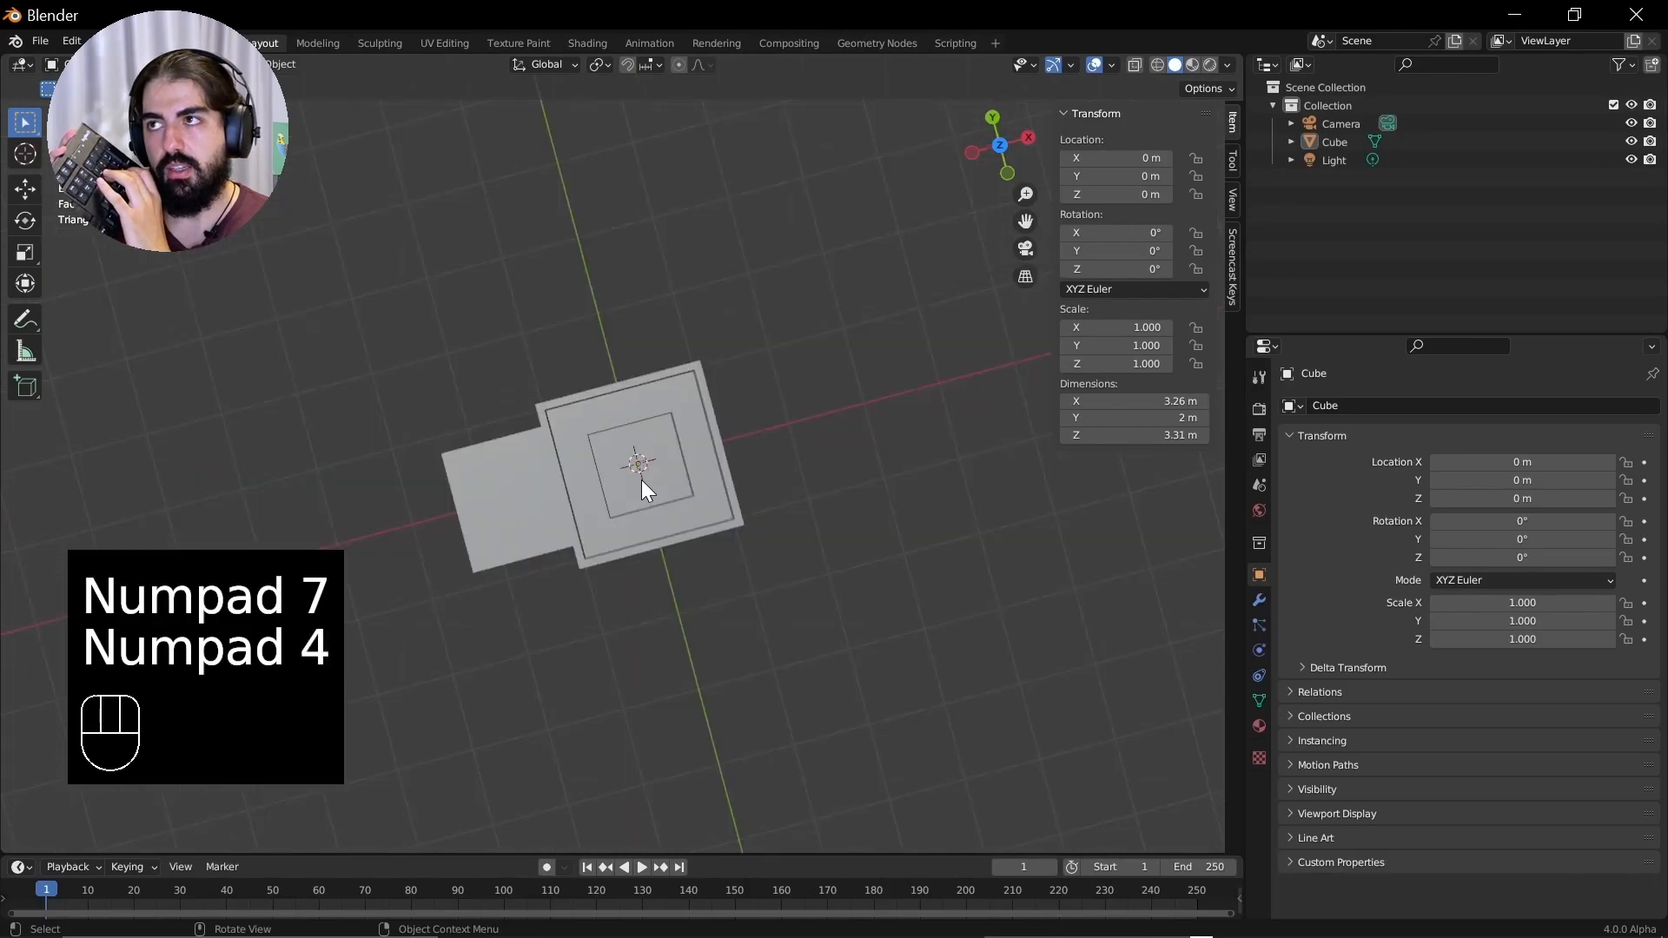
key("KP_4")
key("KP_4")
key("KP_4")
key("KP_4")
key("KP_4")
key("KP_4")
key("KP_4")
key("KP_4")
key("KP_4")
key("KP_4")
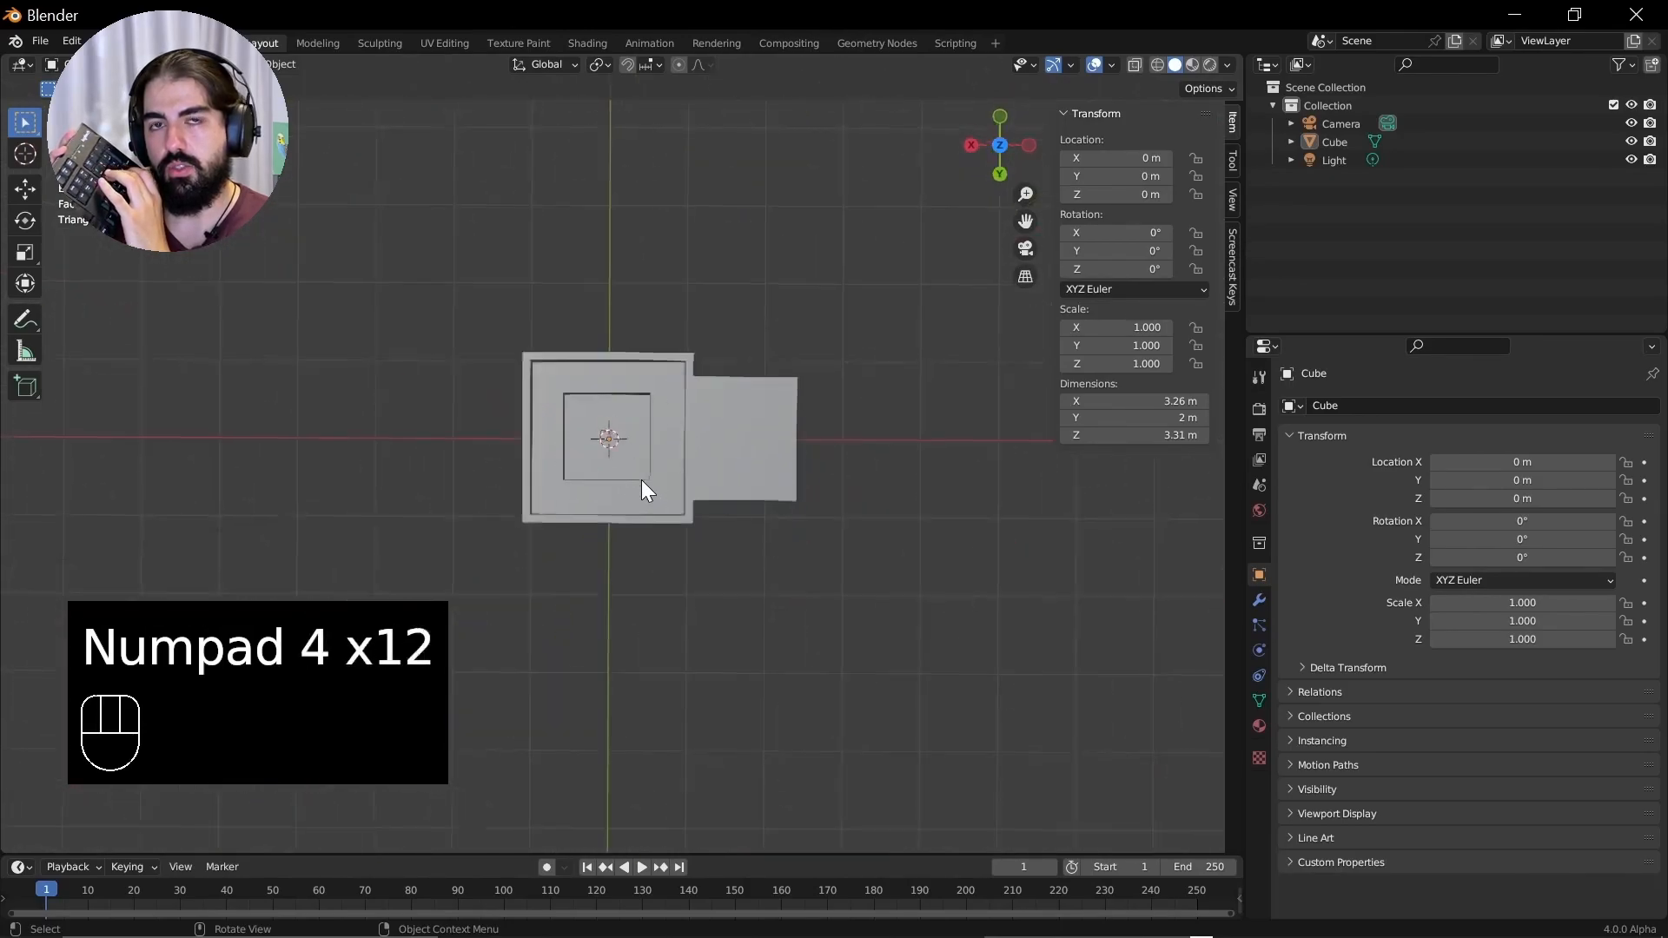
key("KP_4")
key("KP_4")
key("KP_4")
key("KP_4")
key("KP_2")
key("KP_2")
key("KP_2")
key("KP_2")
key("KP_2")
key("KP_2")
key("KP_2")
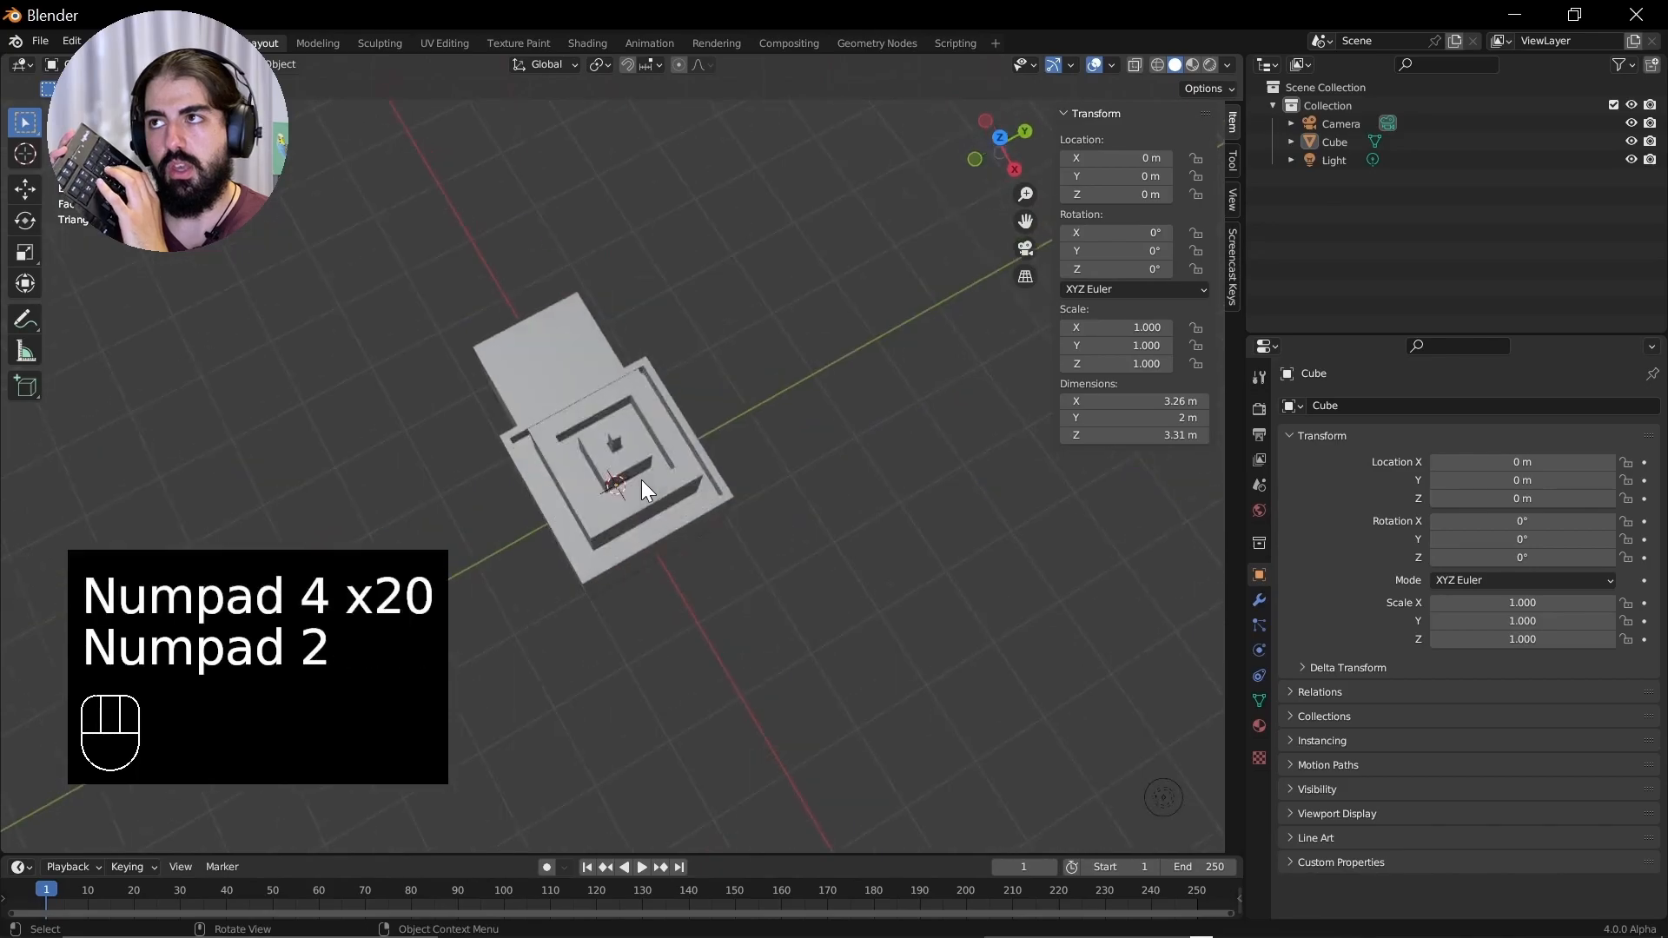
key("KP_2")
key("KP_2")
key("KP_2")
key("KP_2")
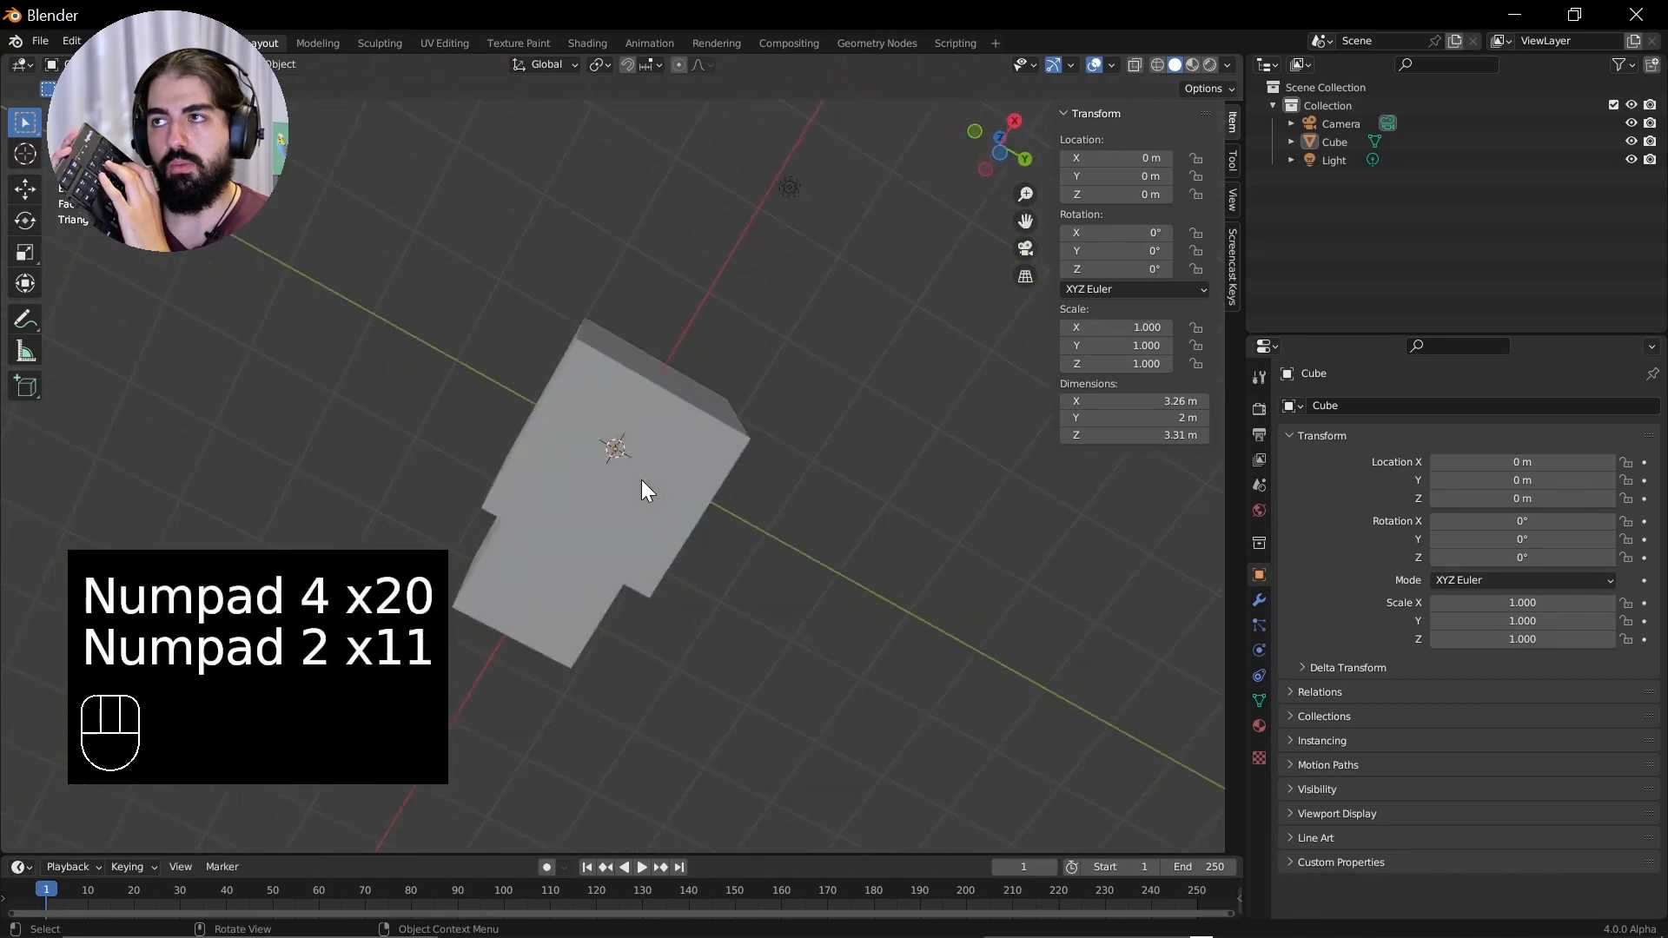
Orbit the view in fixed increments back up above the model, then around it to the right
key("KP_8")
key("KP_8")
key("KP_8")
key("KP_8")
key("KP_8")
key("KP_8")
key("KP_8")
key("KP_8")
key("KP_8")
key("KP_8")
key("KP_8")
key("KP_6")
key("KP_6")
key("KP_6")
key("KP_6")
key("KP_6")
key("KP_6")
key("KP_6")
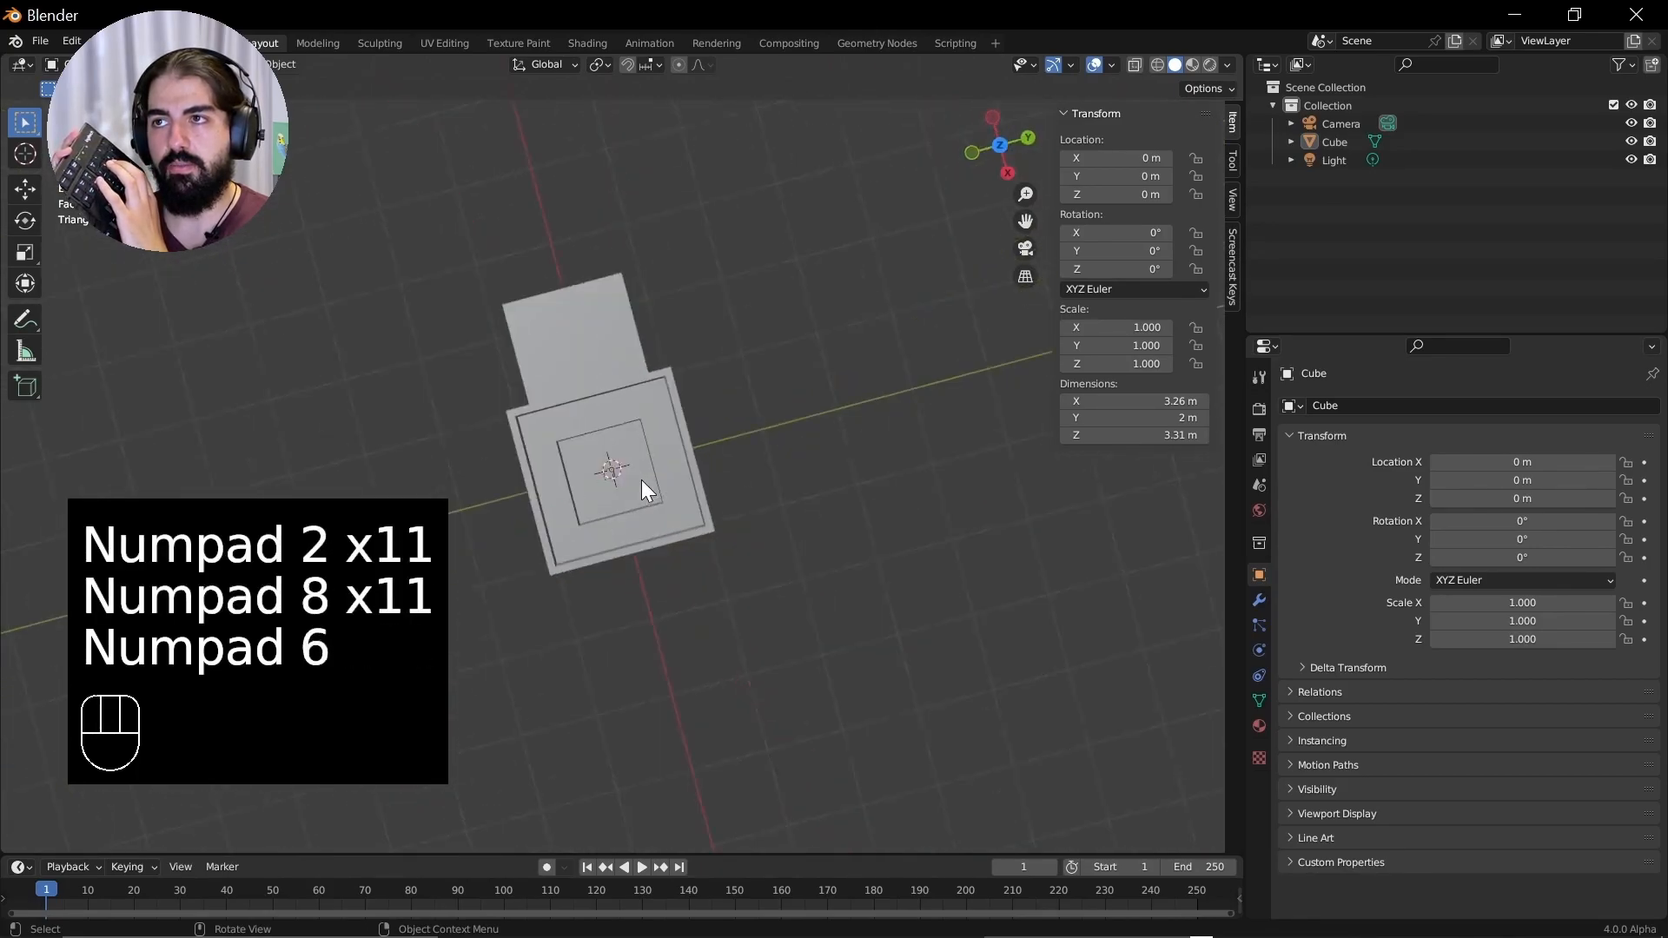
key("KP_6")
key("KP_6")
key("KP_6")
key("KP_6")
key("KP_6")
key("KP_6")
key("KP_6")
key("KP_6")
key("KP_6")
key("KP_6")
key("KP_6")
key("KP_6")
key("KP_6")
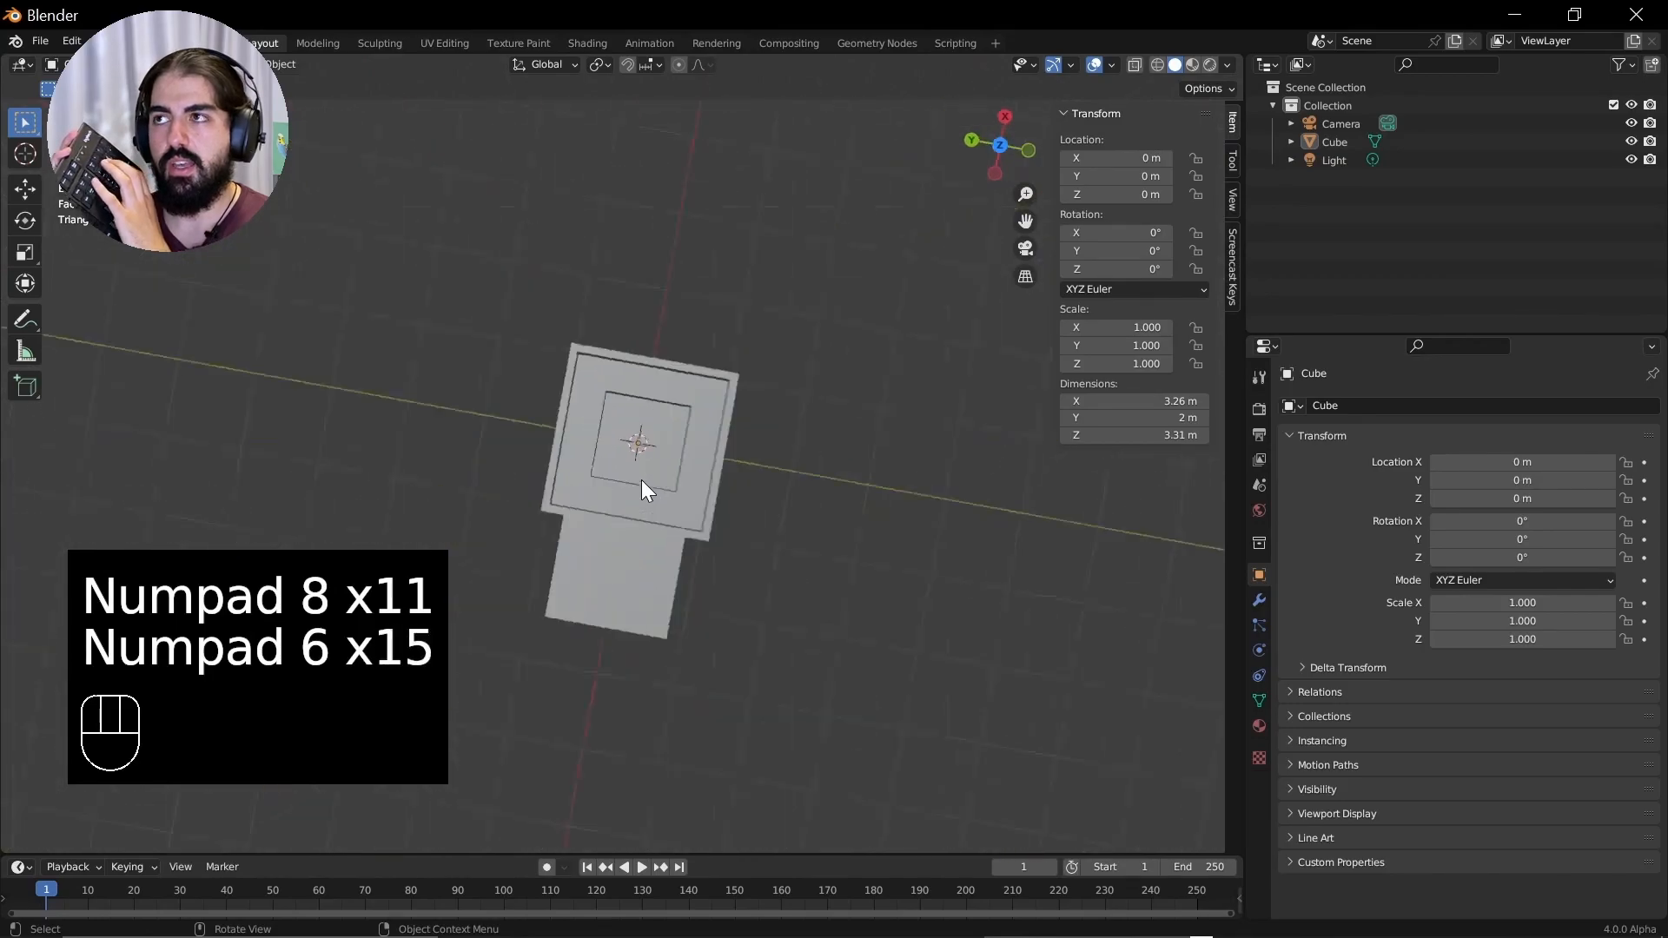
key("KP_6")
key("KP_6")
key("KP_6")
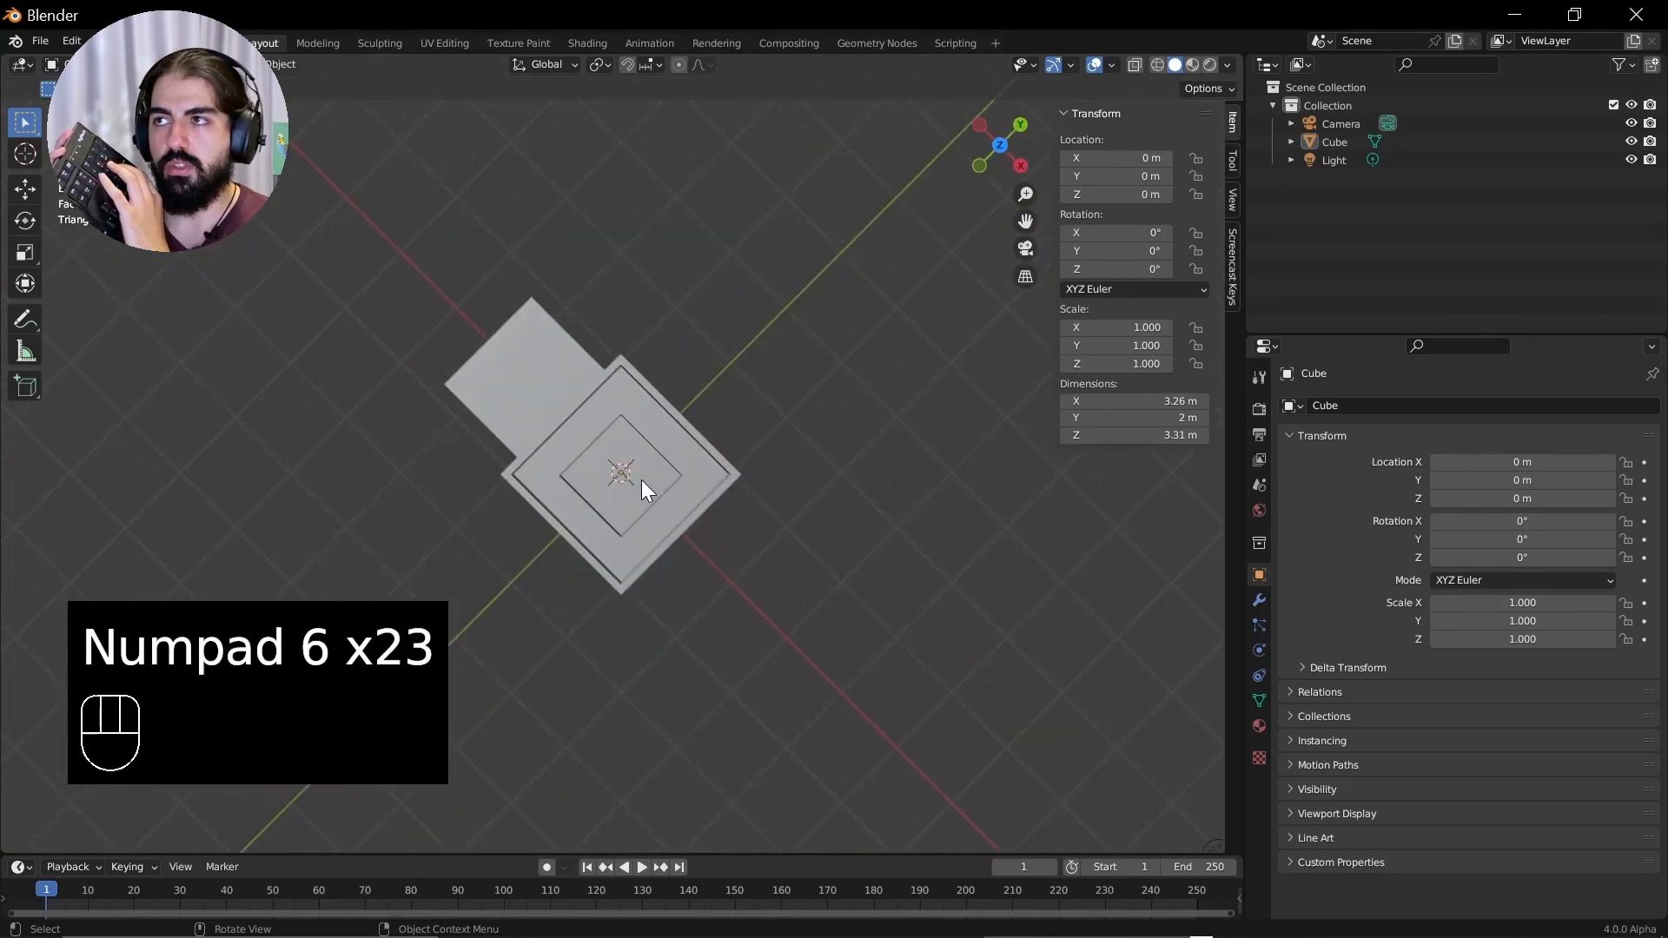
Lower the view to the model's side, then orbit right and slightly up to a raised three-quarter view
key("KP_2")
key("KP_2")
key("KP_2")
key("KP_2")
key("KP_2")
key("KP_2")
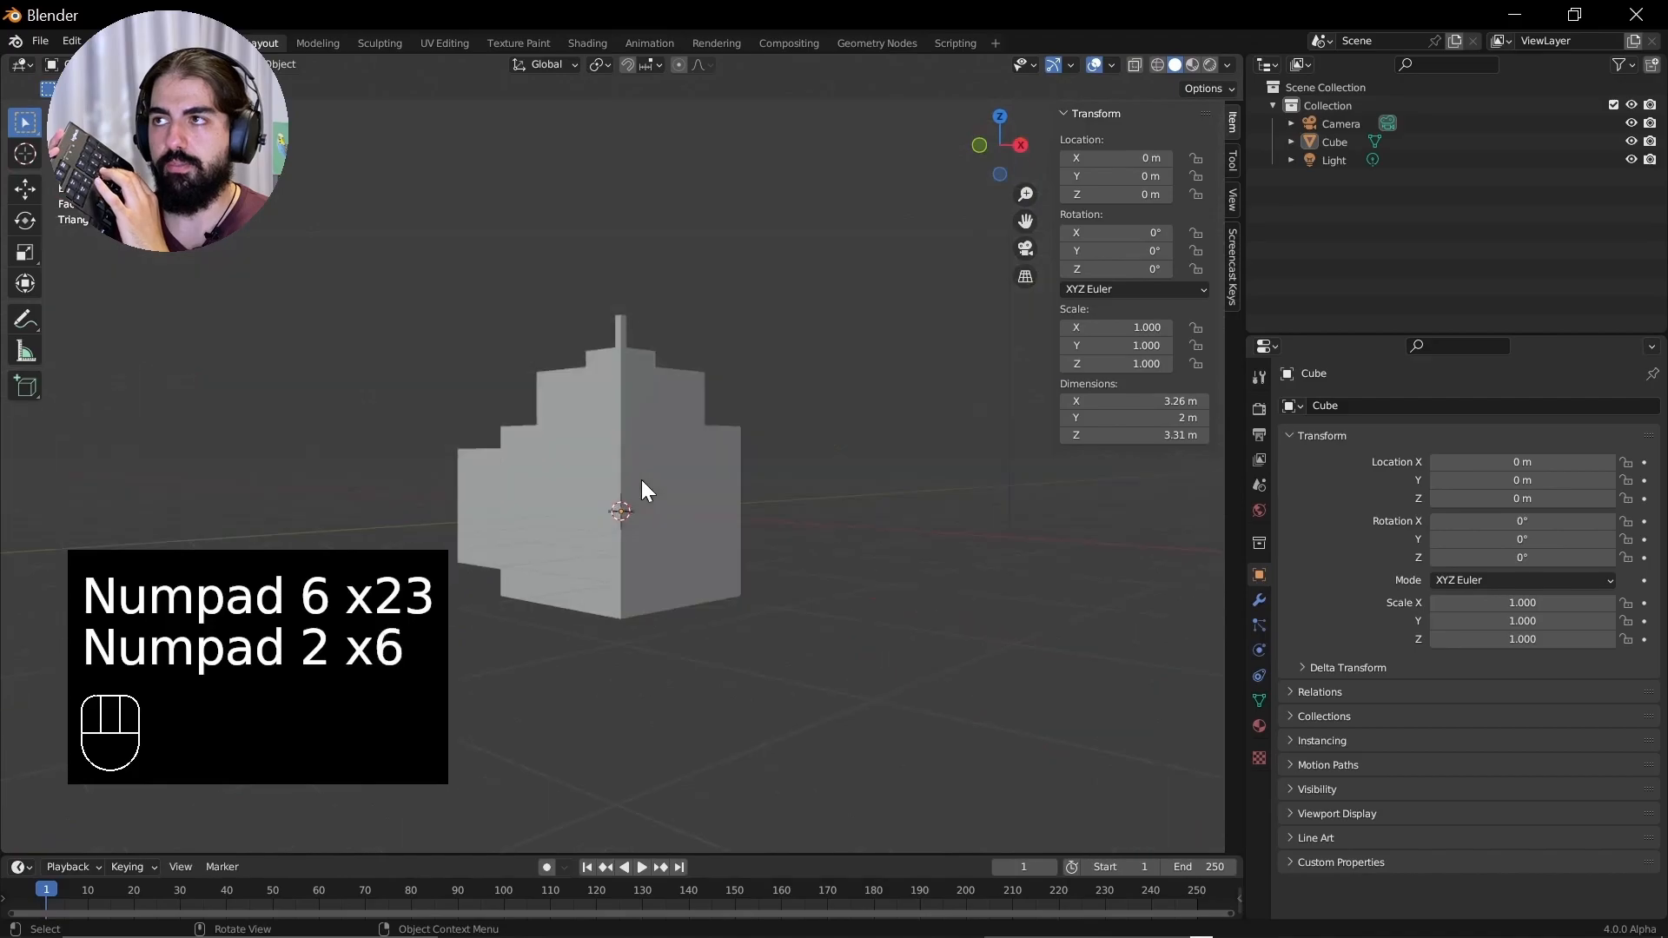
key("KP_1")
key("KP_6")
key("KP_6")
key("KP_6")
key("KP_8")
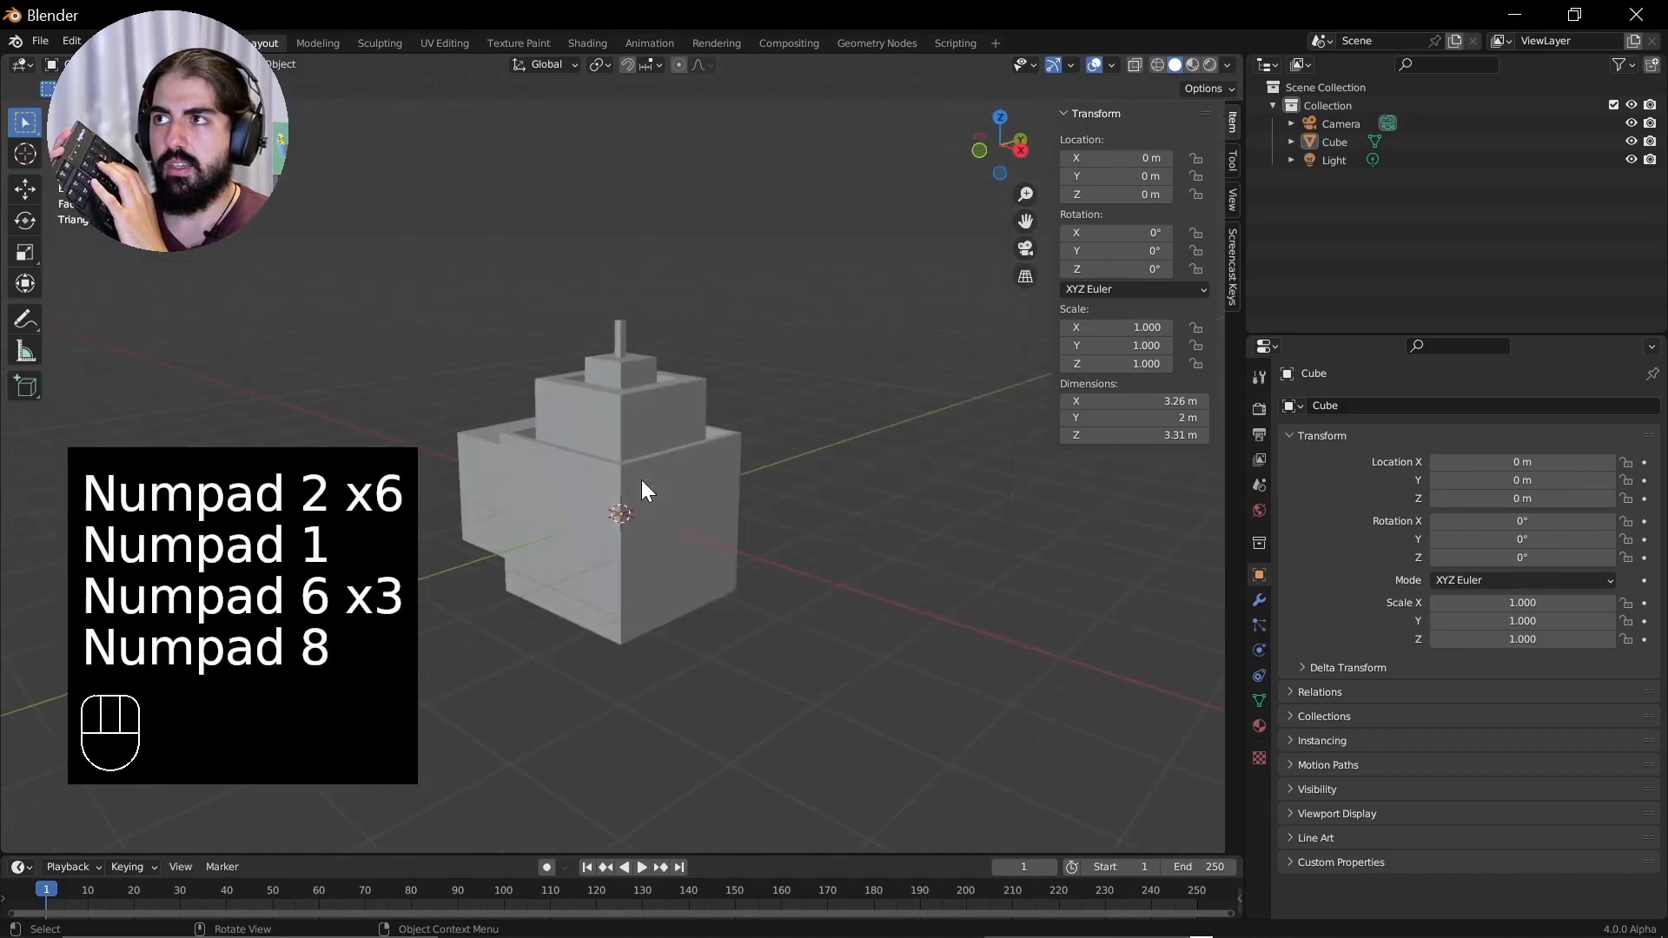
key("KP_8")
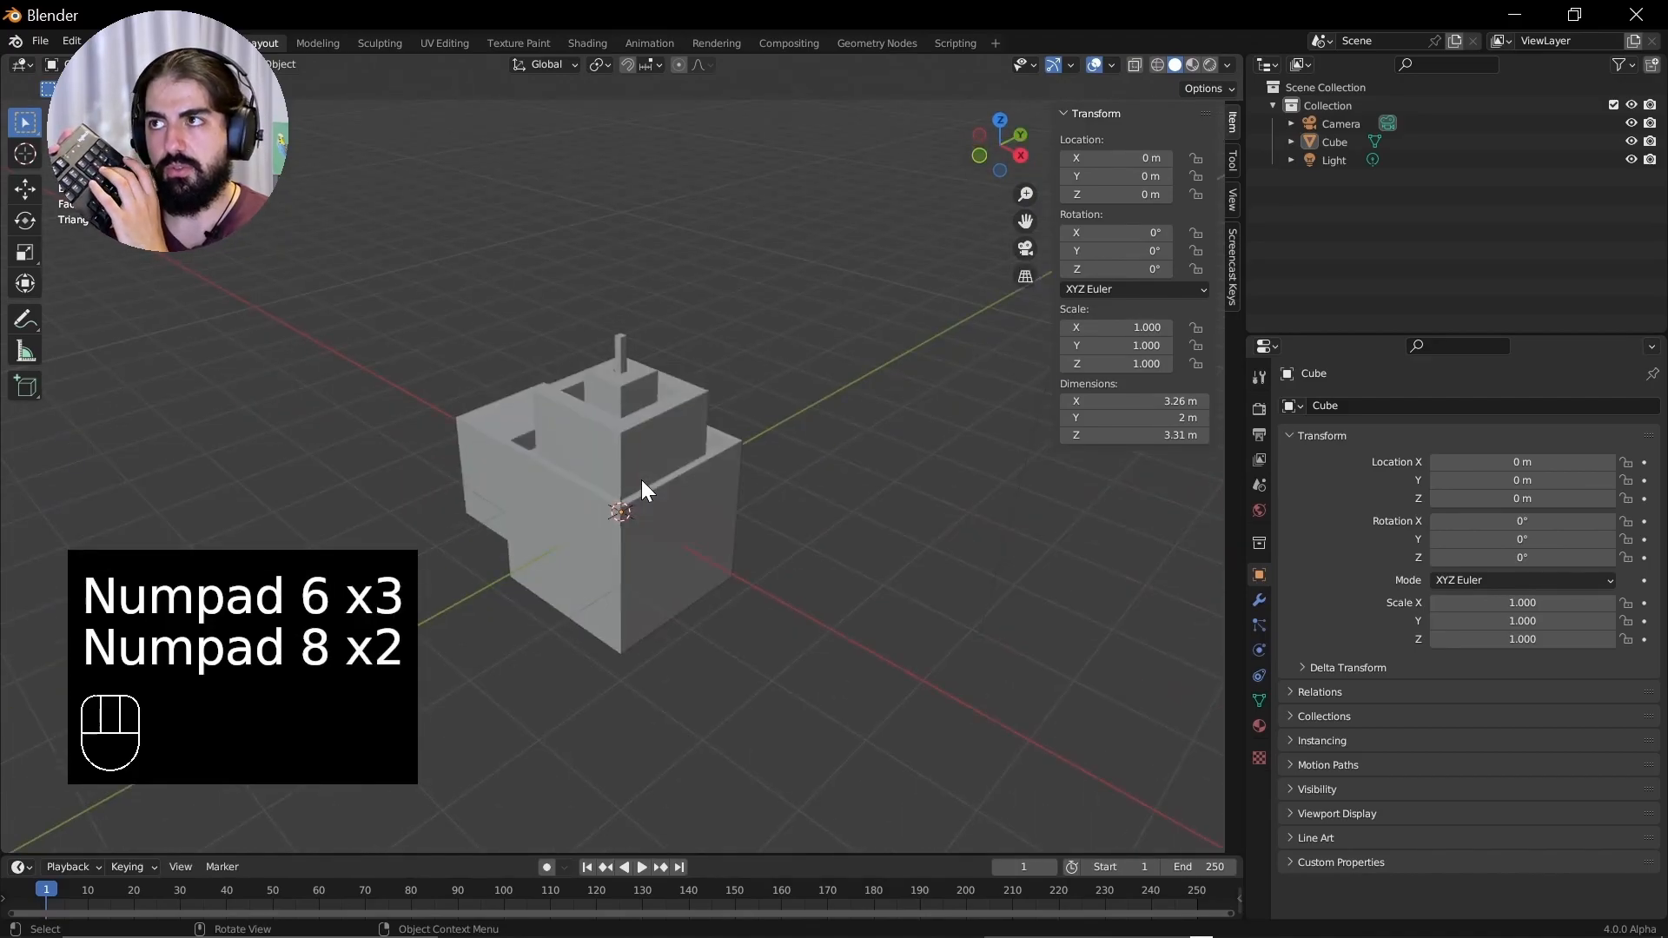
Toggle the viewport repeatedly between orthographic and perspective projection to compare the model, ending in perspective
key("KP_5")
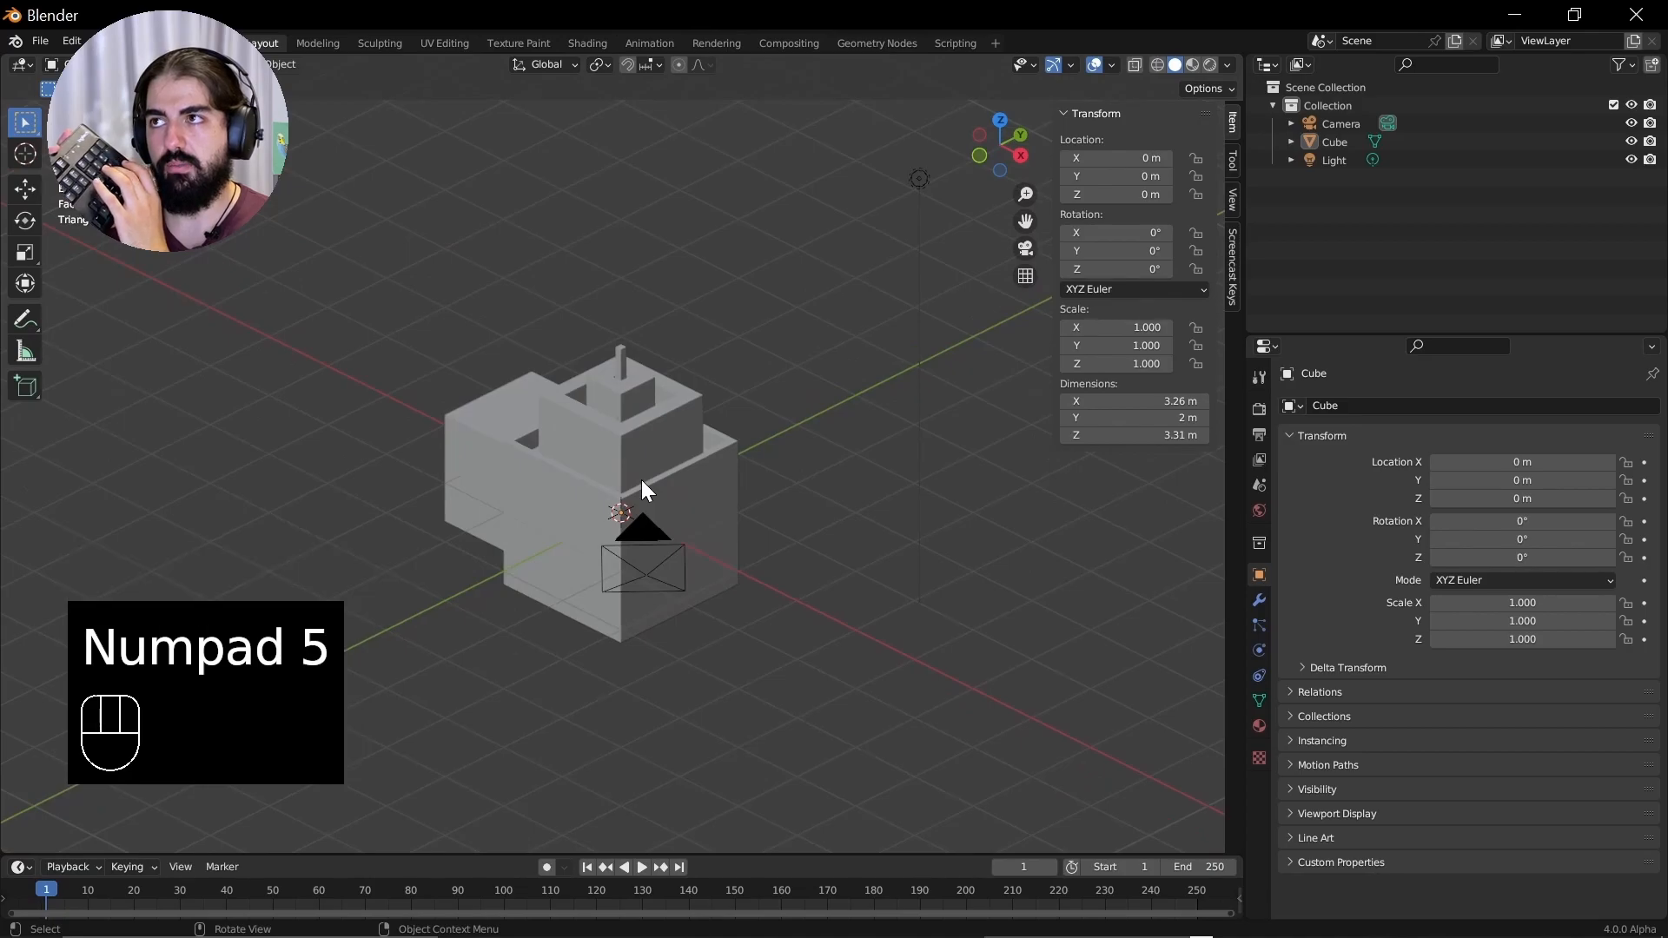
key("KP_5")
key("KP_5")
key("KP_5")
key("KP_5")
key("KP_5")
key("KP_5")
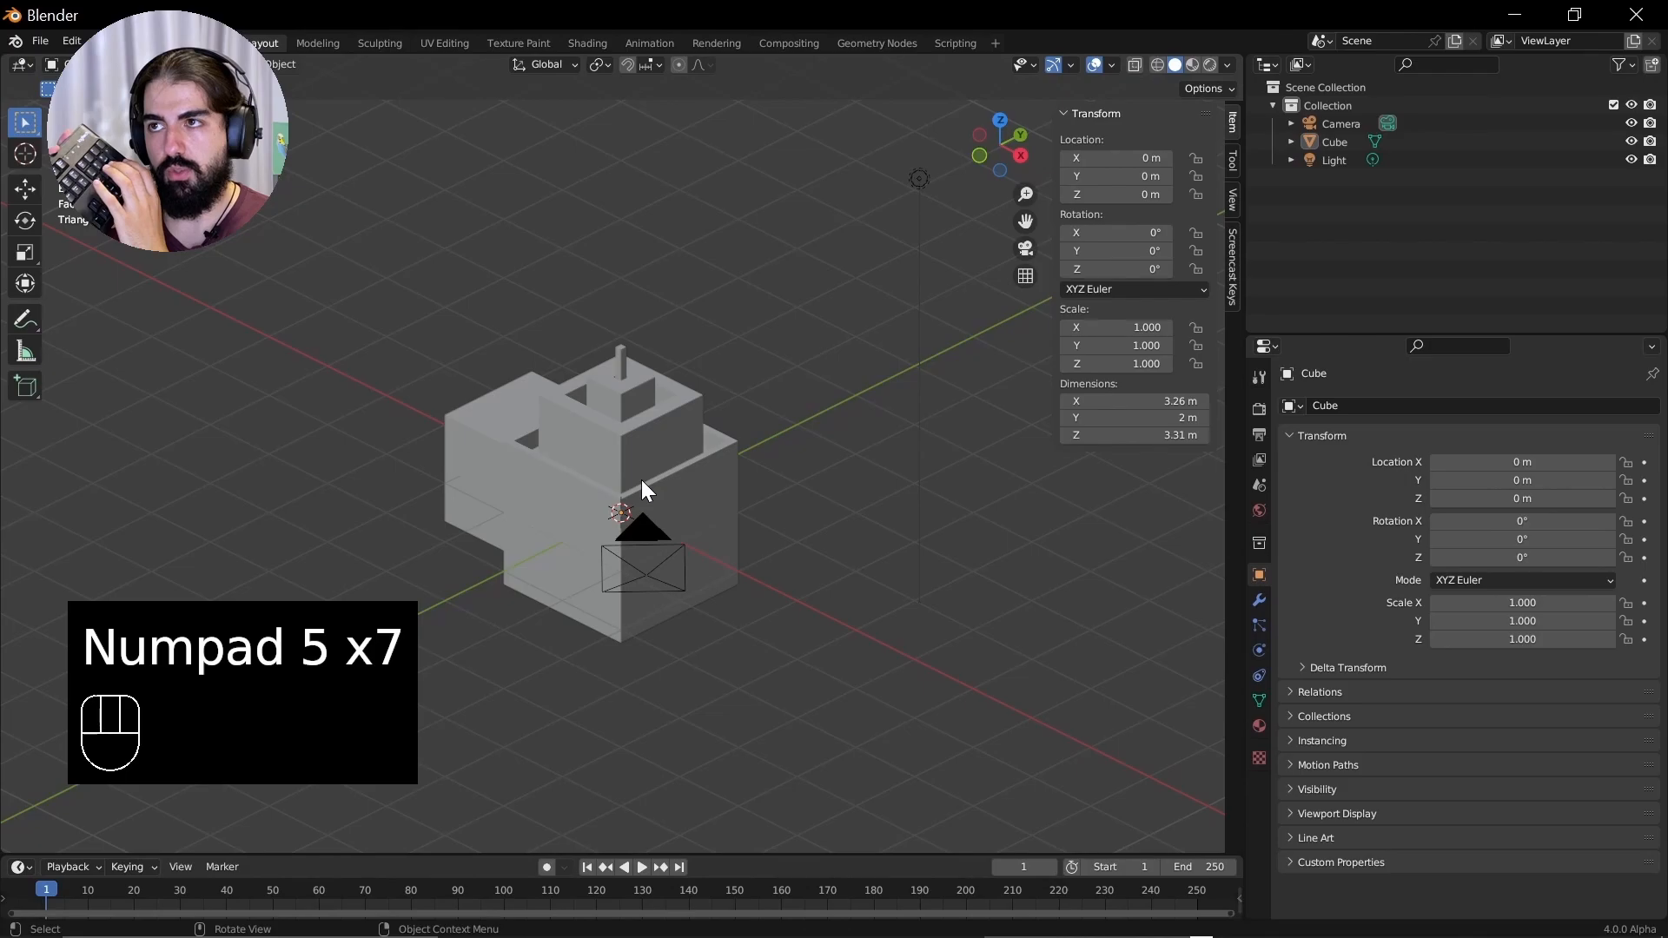
key("KP_5")
key("KP_5")
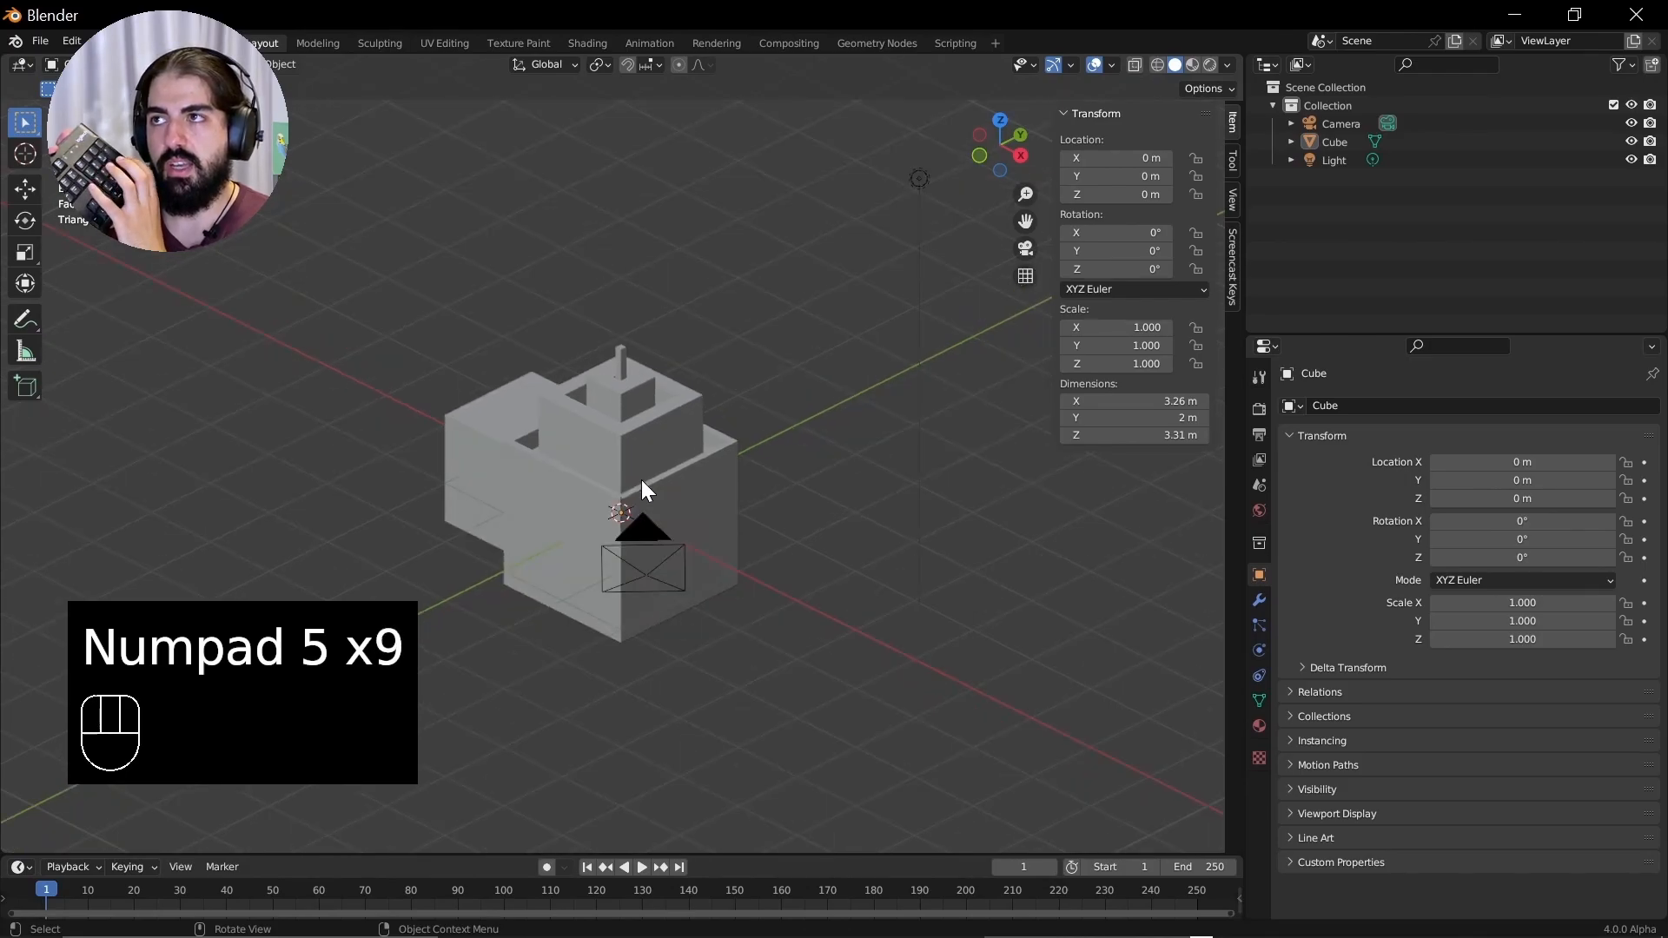
key("KP_5")
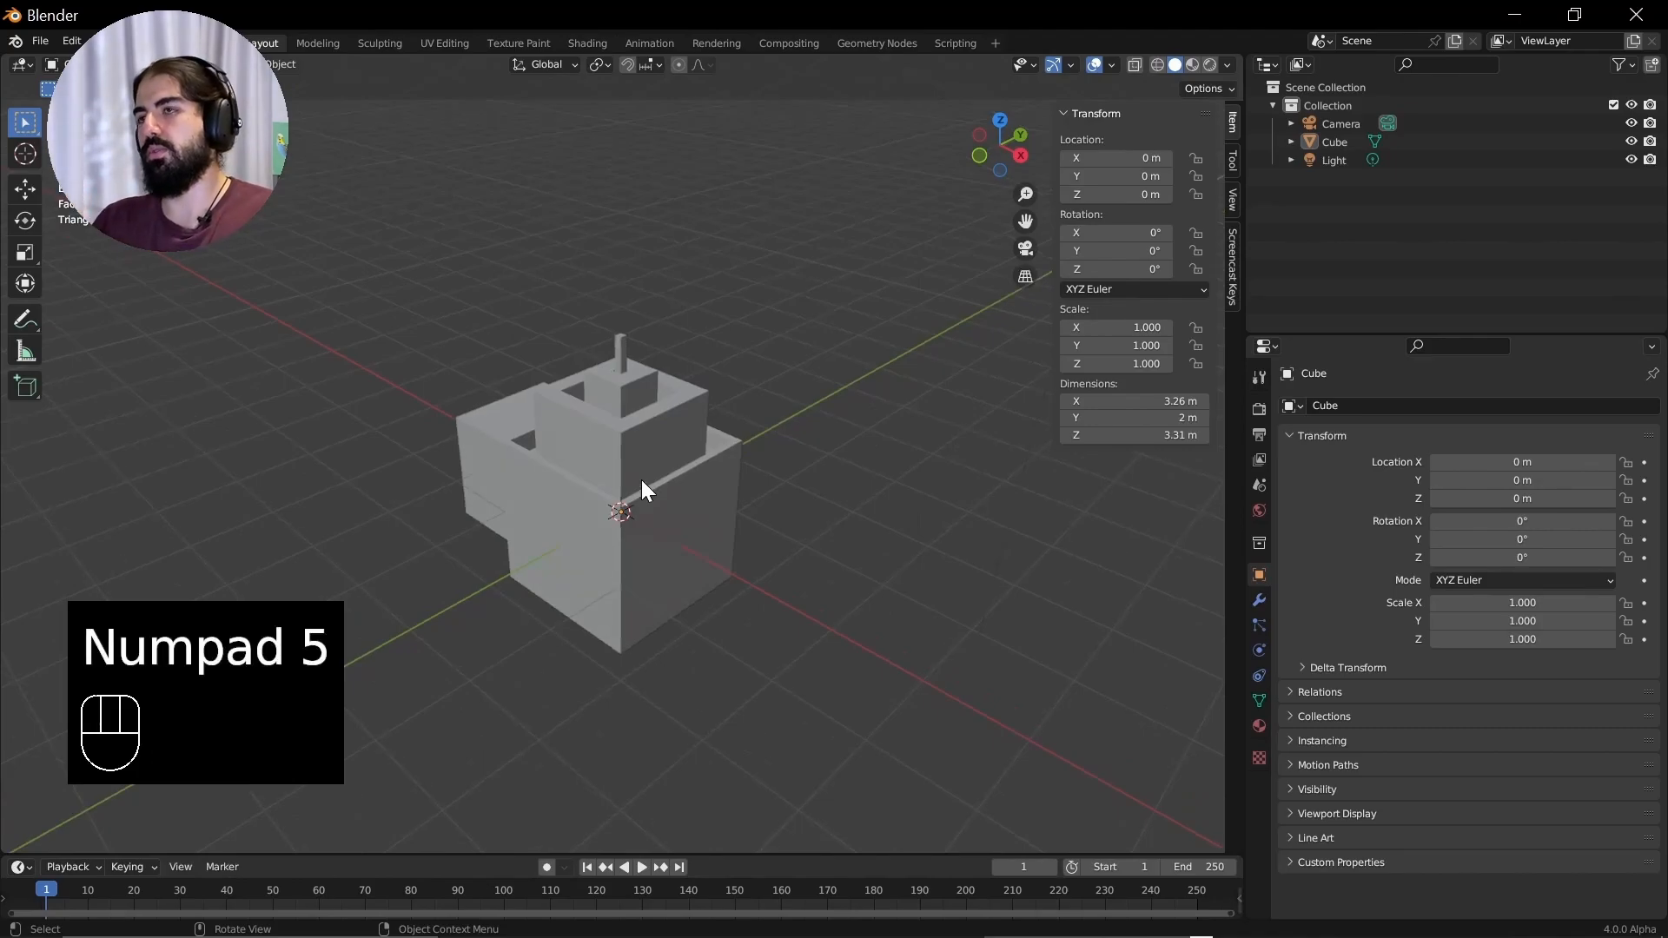
Add a second cube mesh and move it far behind the model to about X -18.48 m, Y 14.15 m
left_click(586, 542)
key("shift+a")
mouse_move(633, 523)
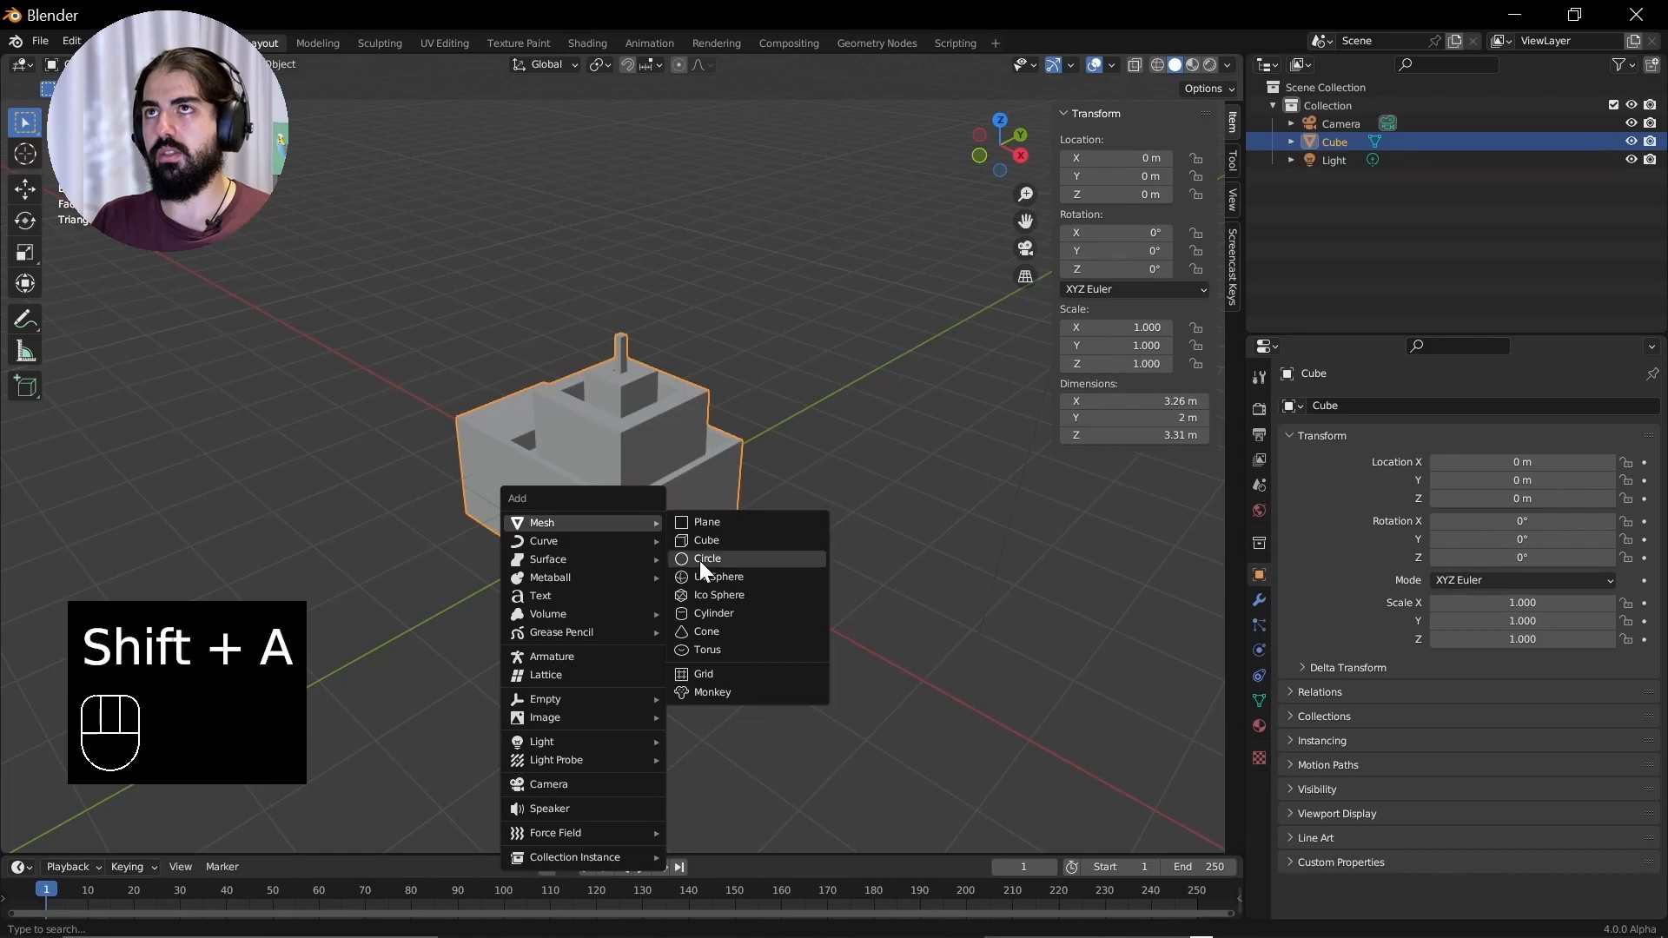
left_click(723, 541)
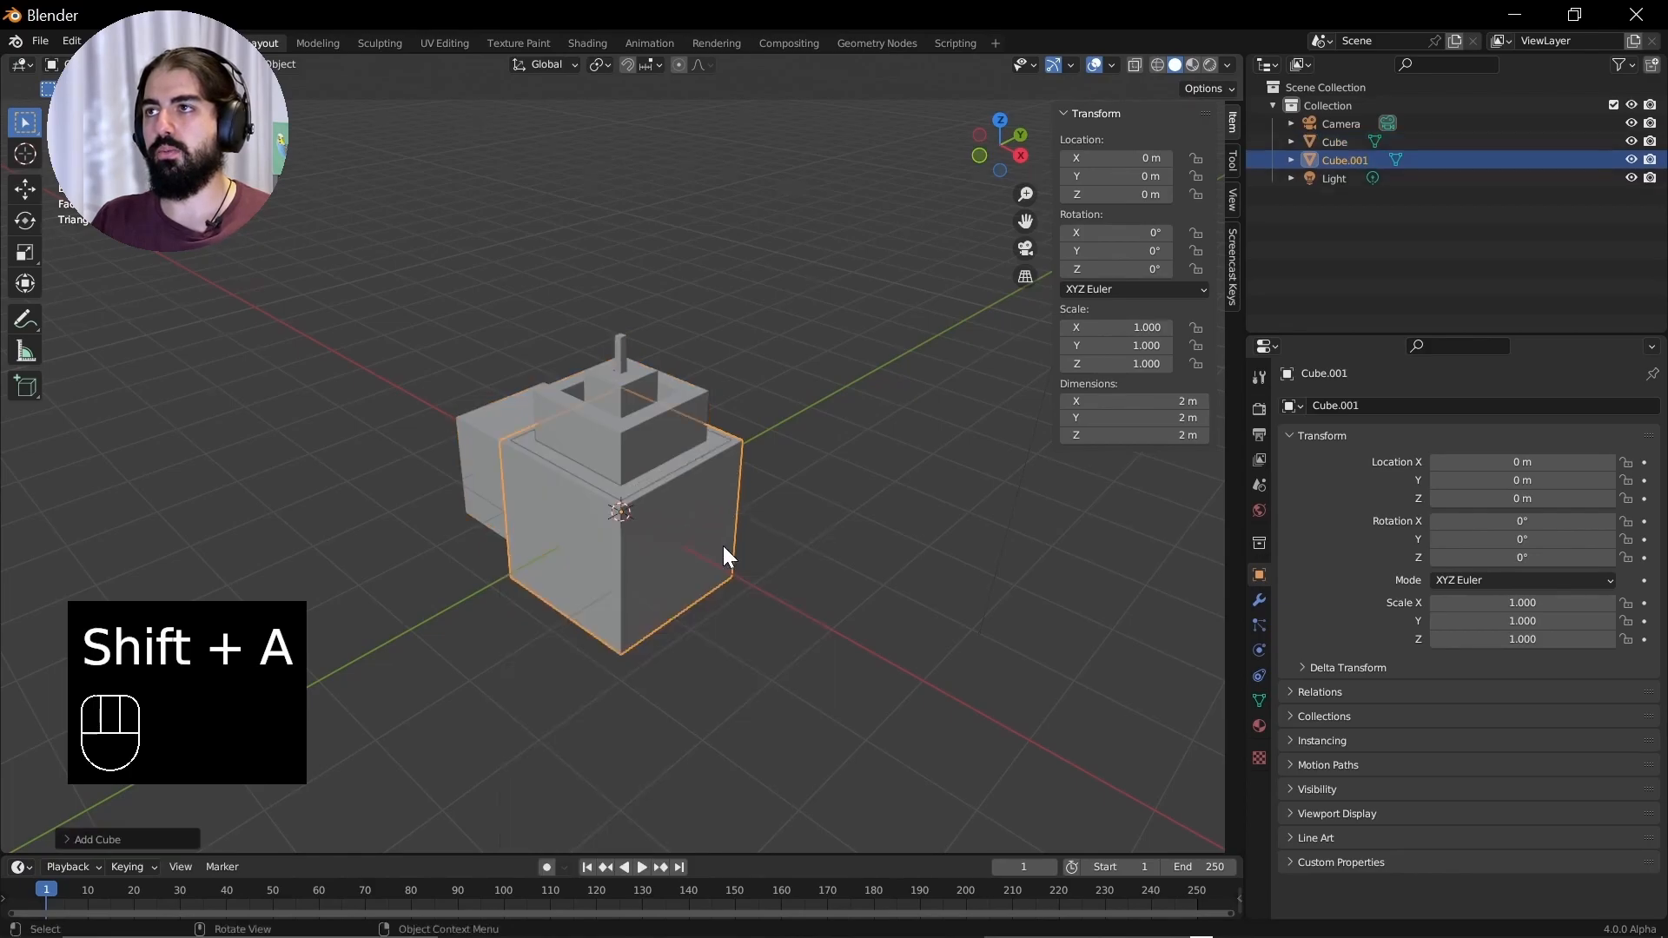
key("g")
key("x")
key("g")
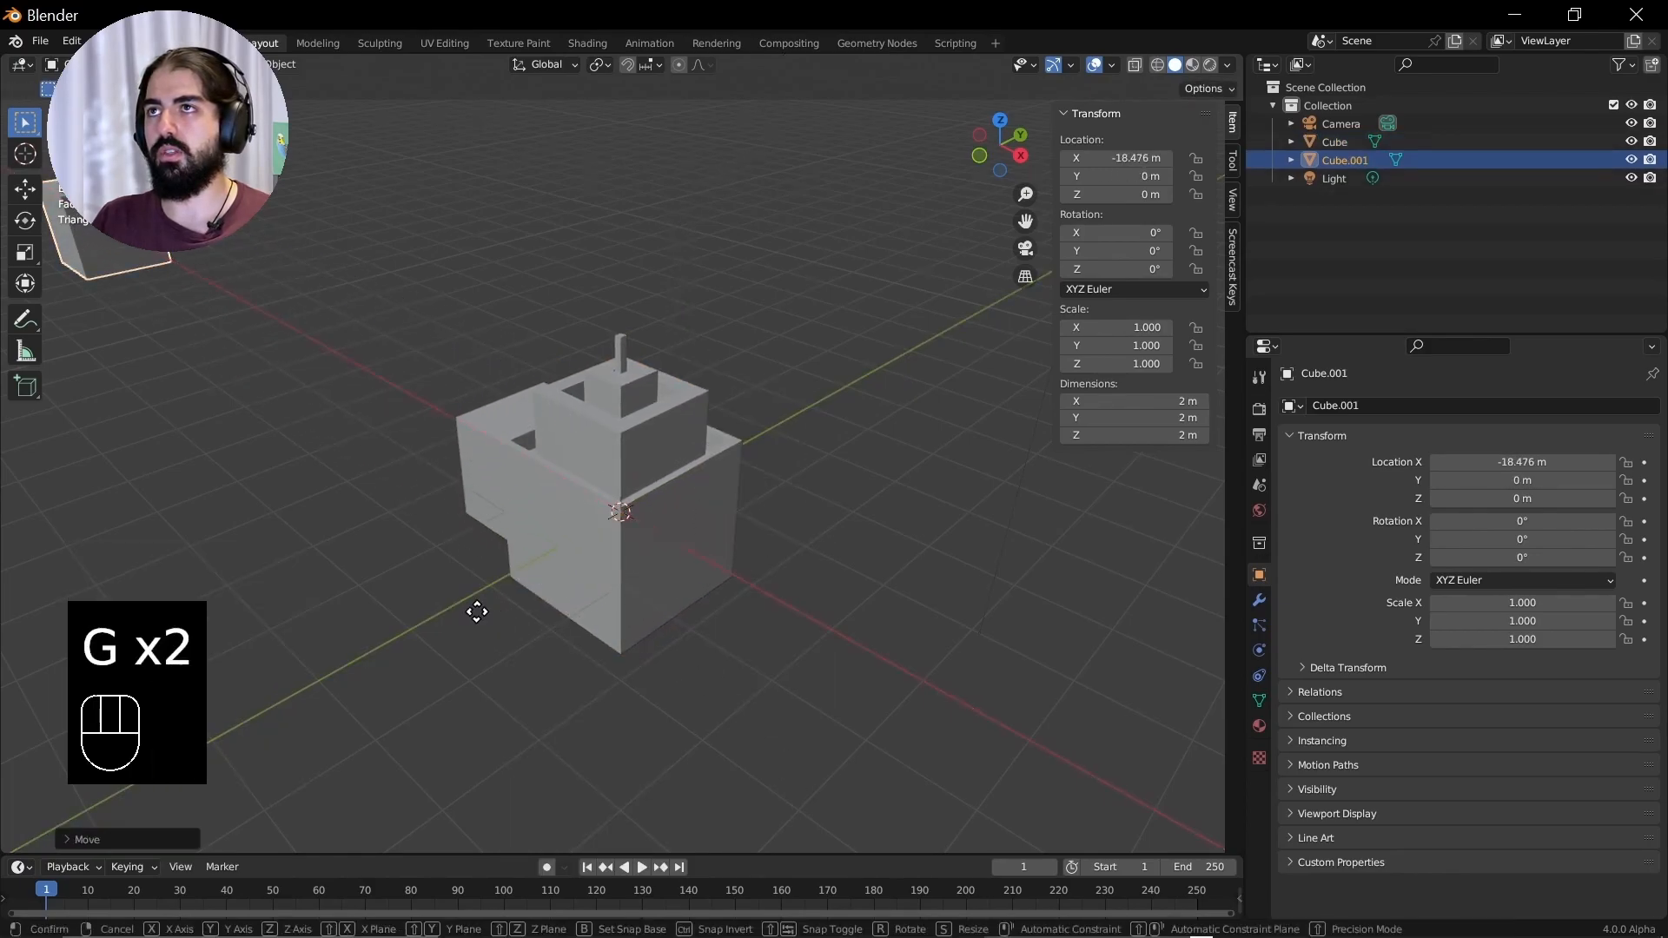
left_click(899, 482)
Compare how the distant cube appears in orthographic and perspective projection, ending in perspective
scroll(685, 288, "down", 2)
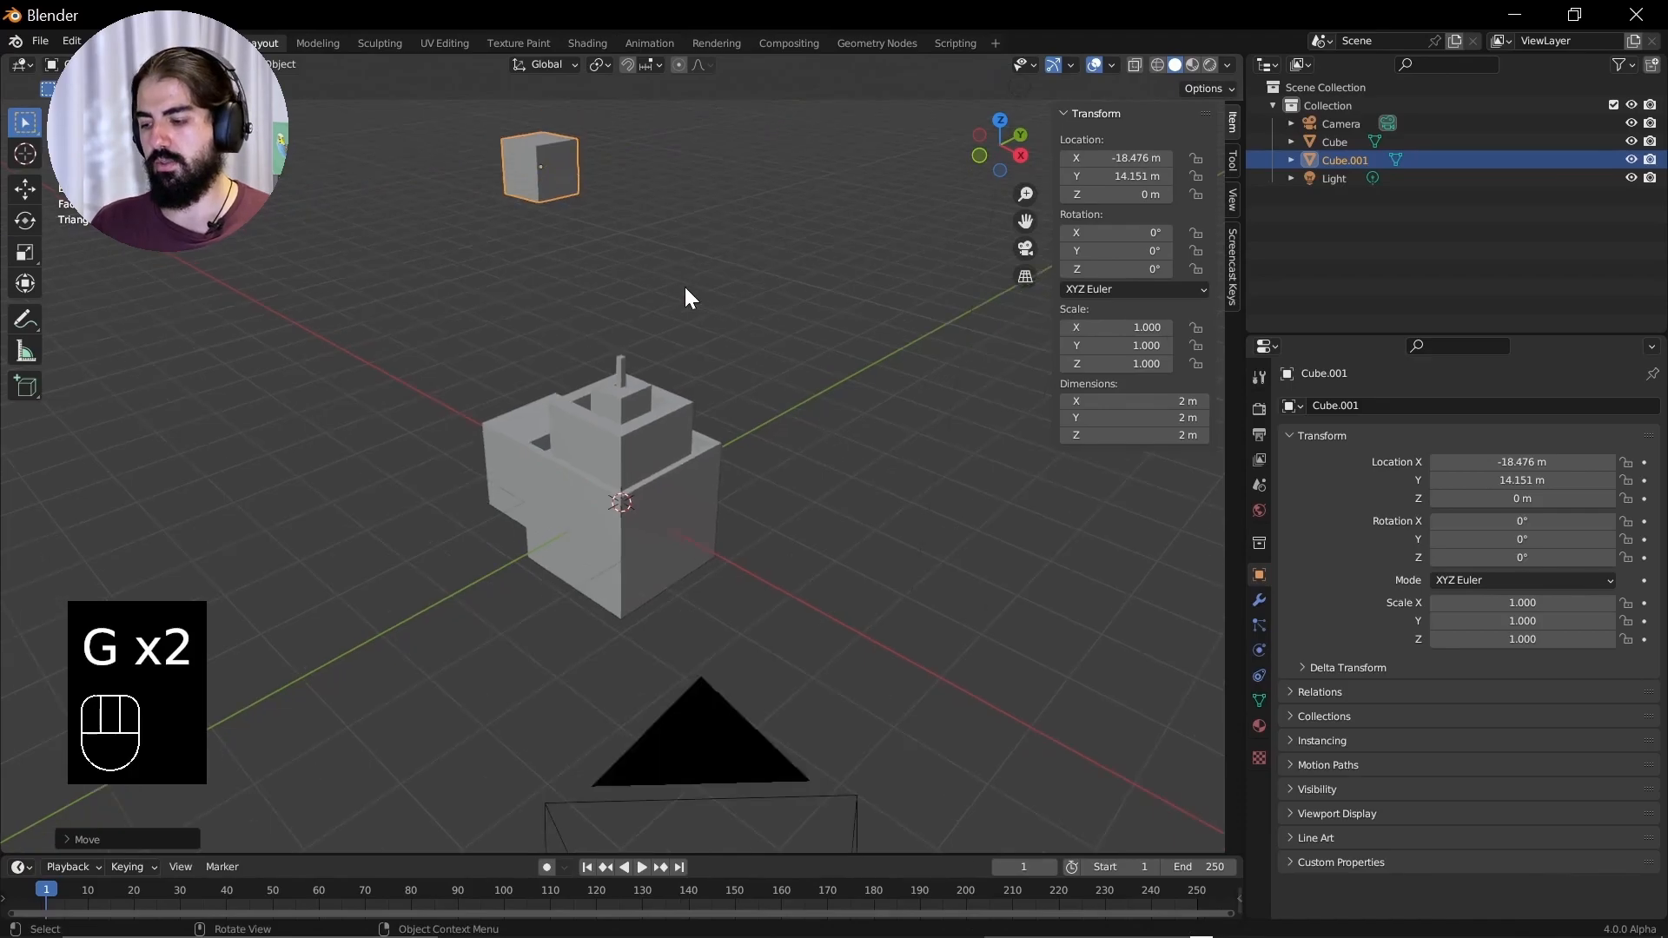
key("KP_5")
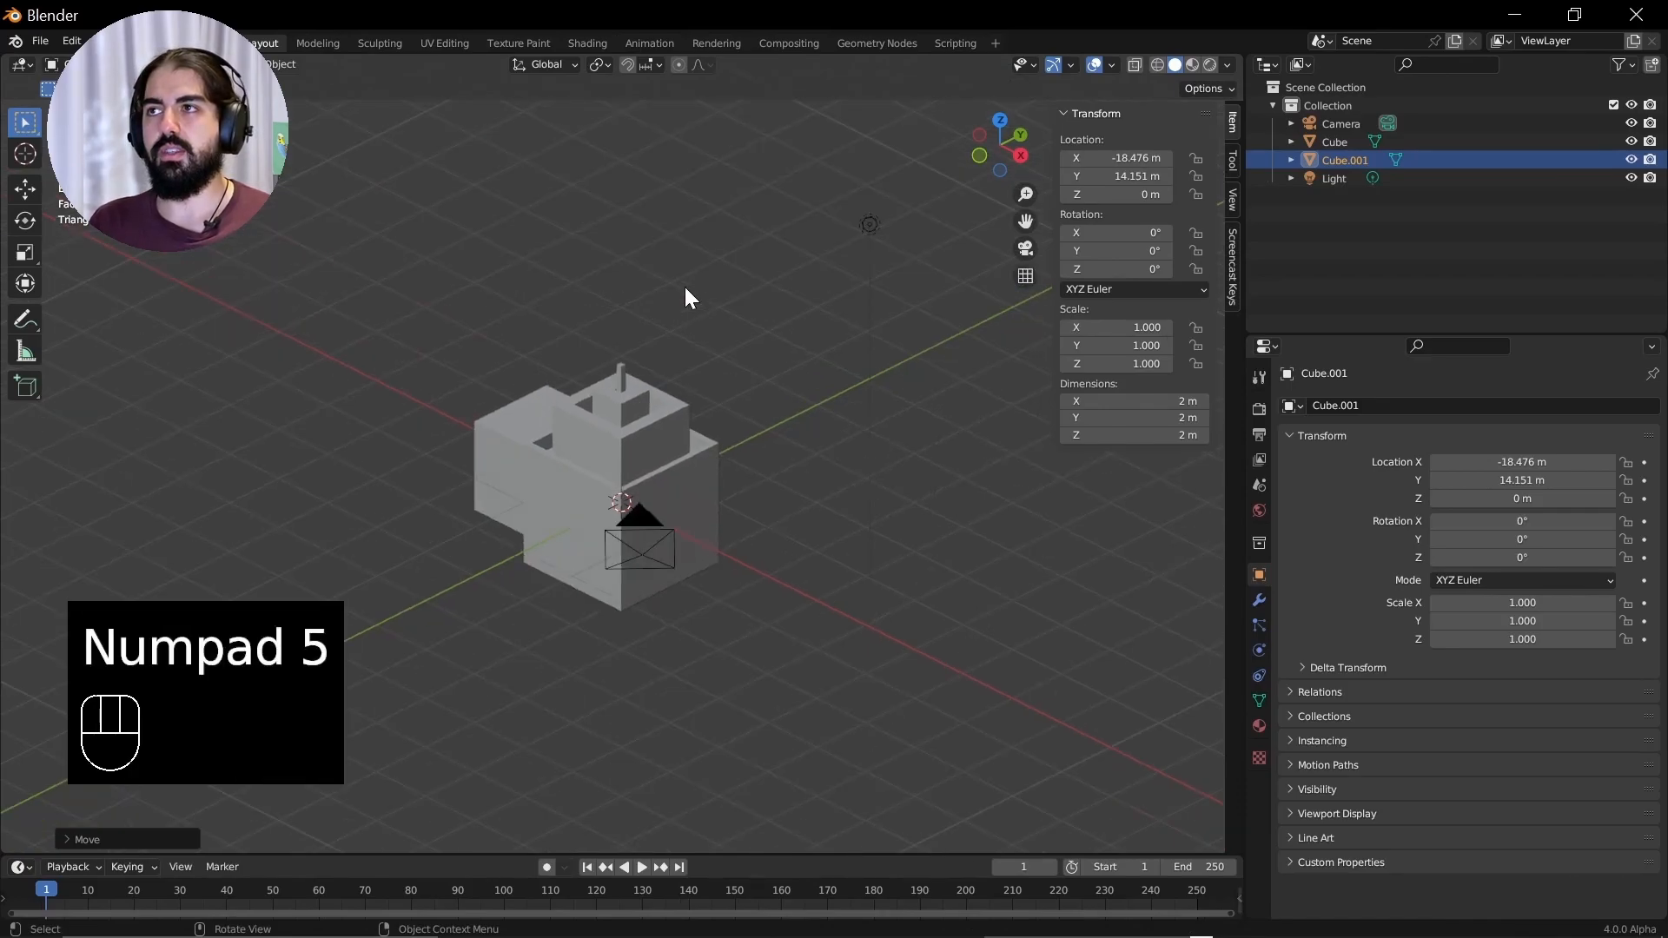
key("KP_5")
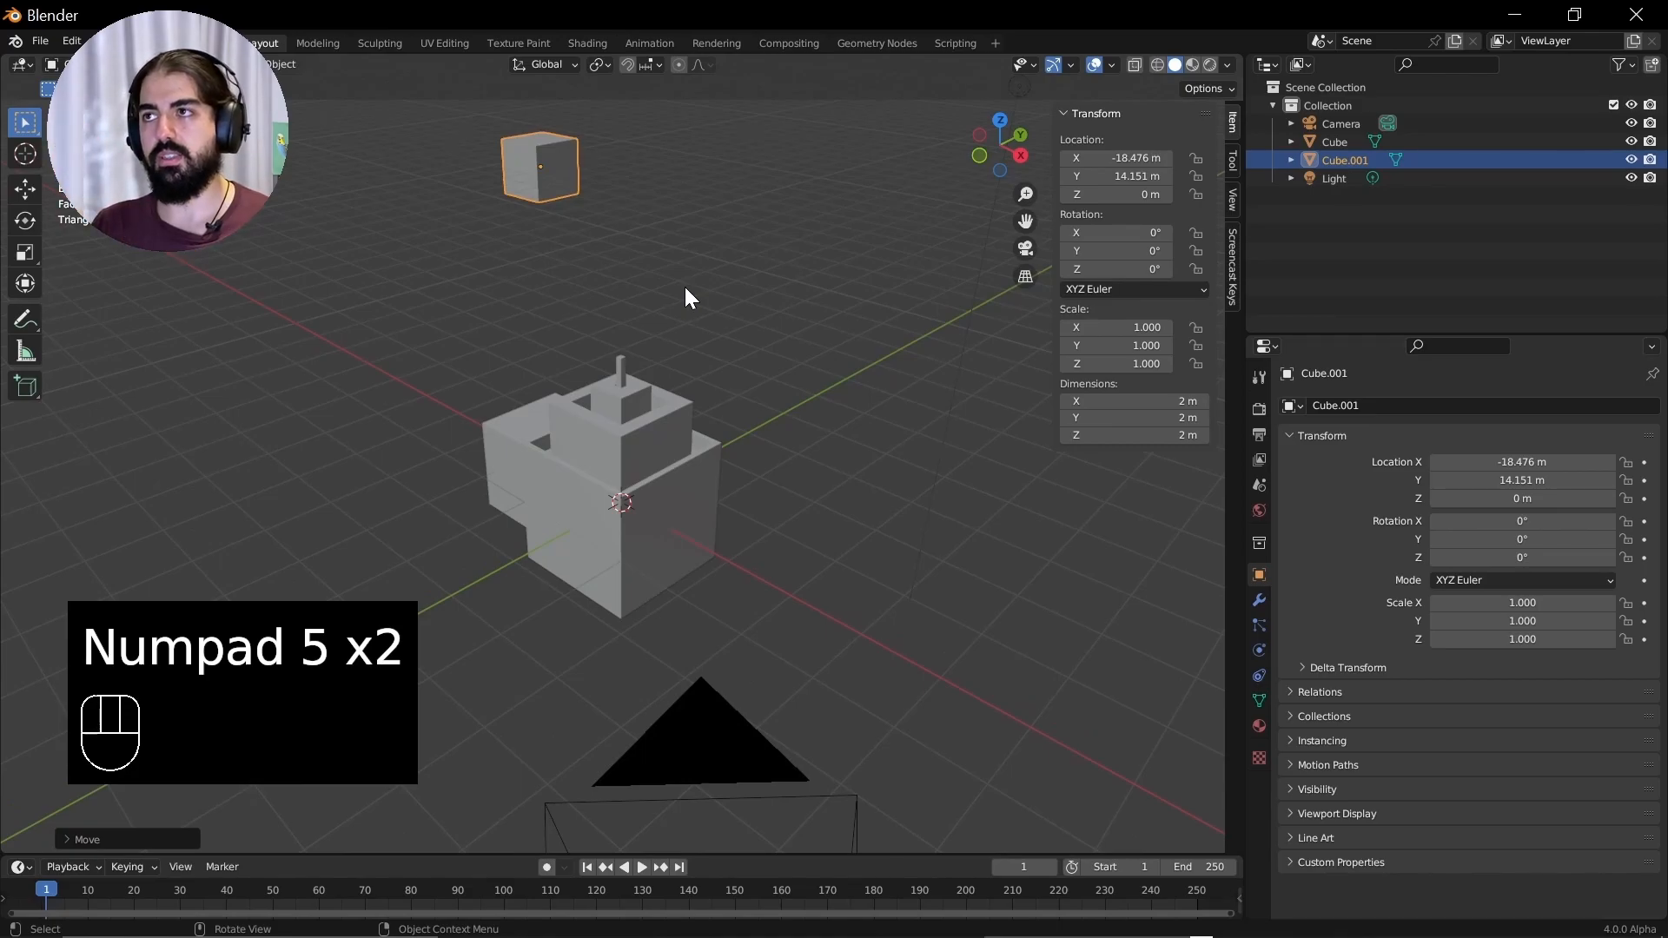
Toggle the viewport between orthographic and perspective projection to compare the distant cube, ending in orthographic
key("KP_5")
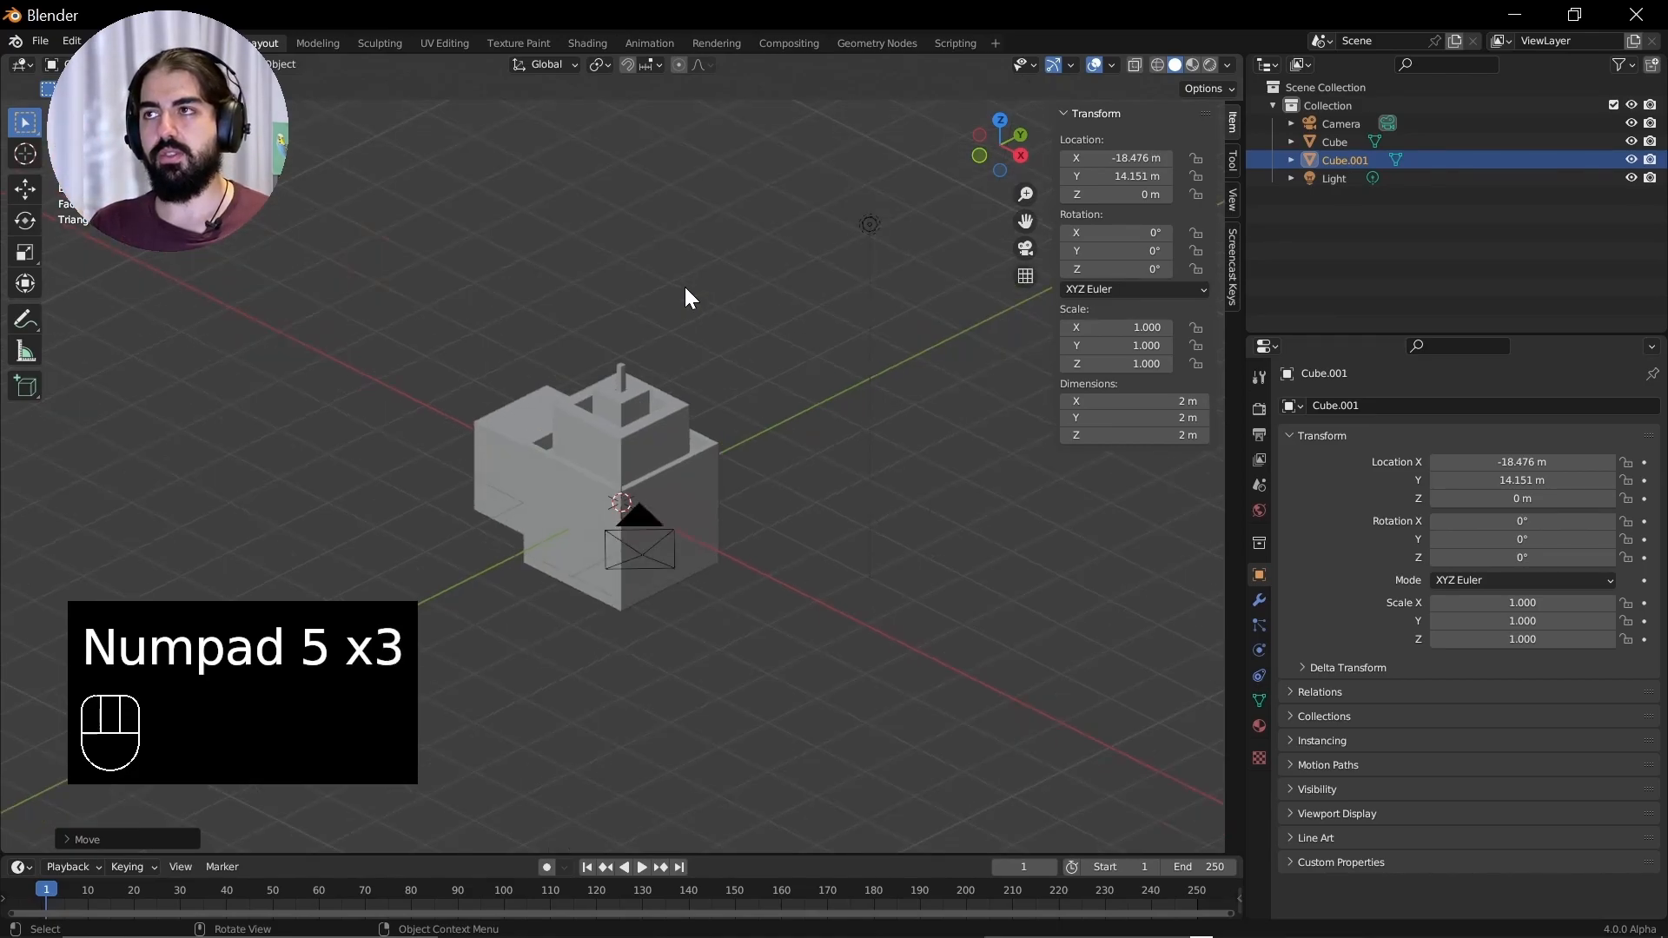
key("KP_5")
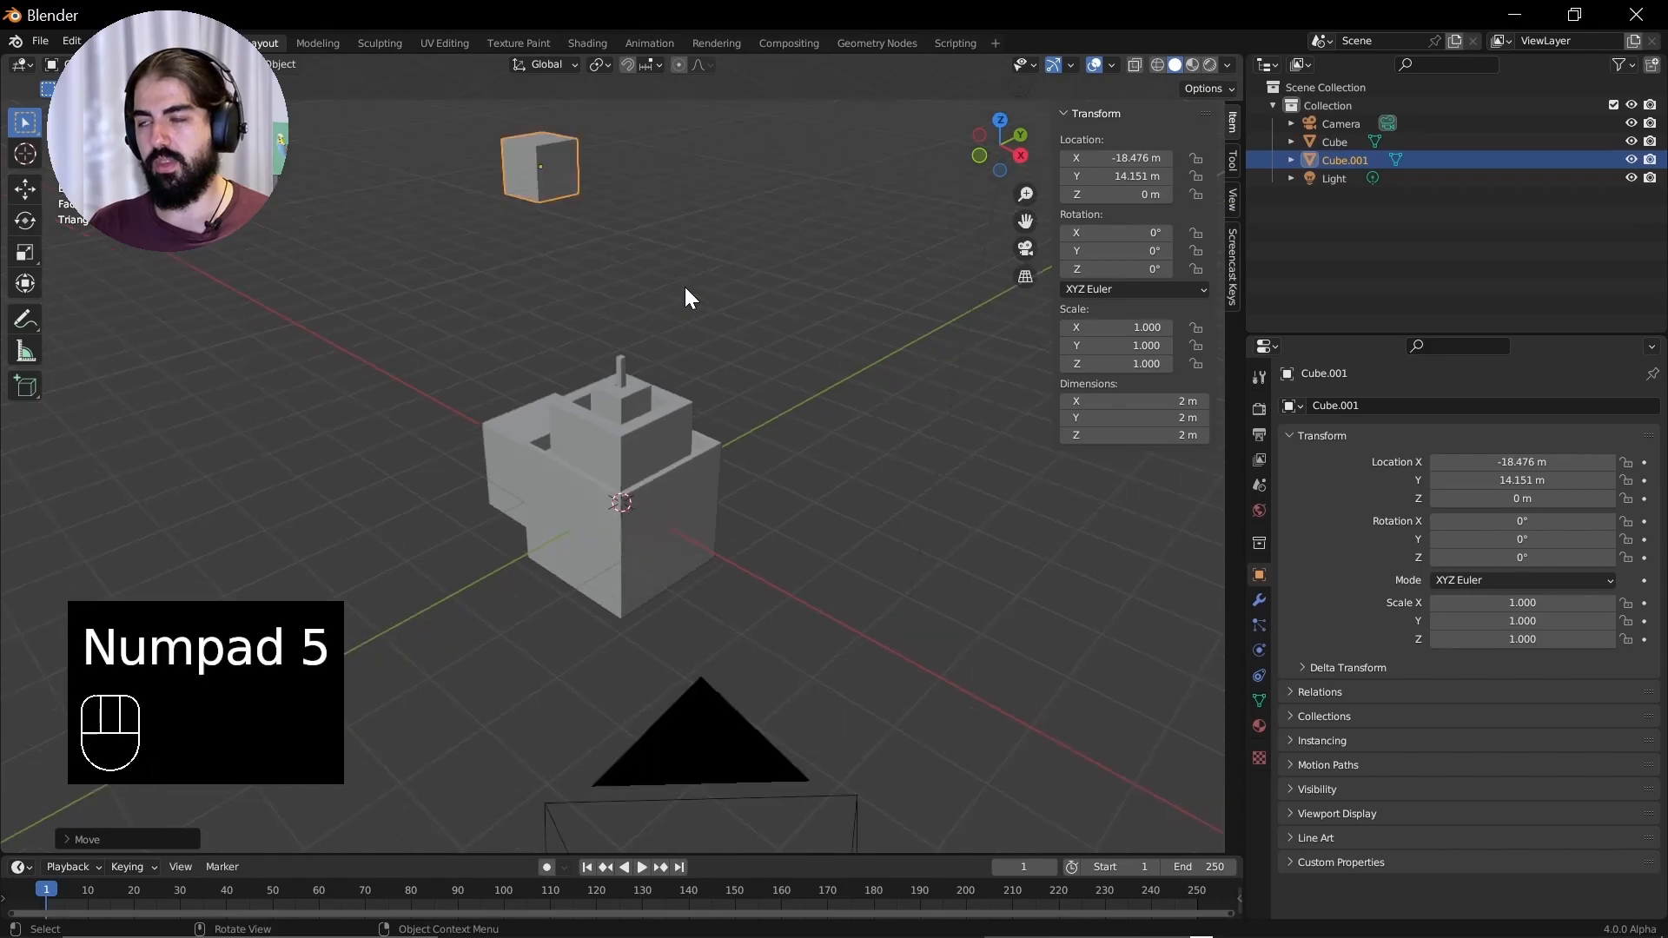
key("KP_5")
key("KP_5")
key("KP_5")
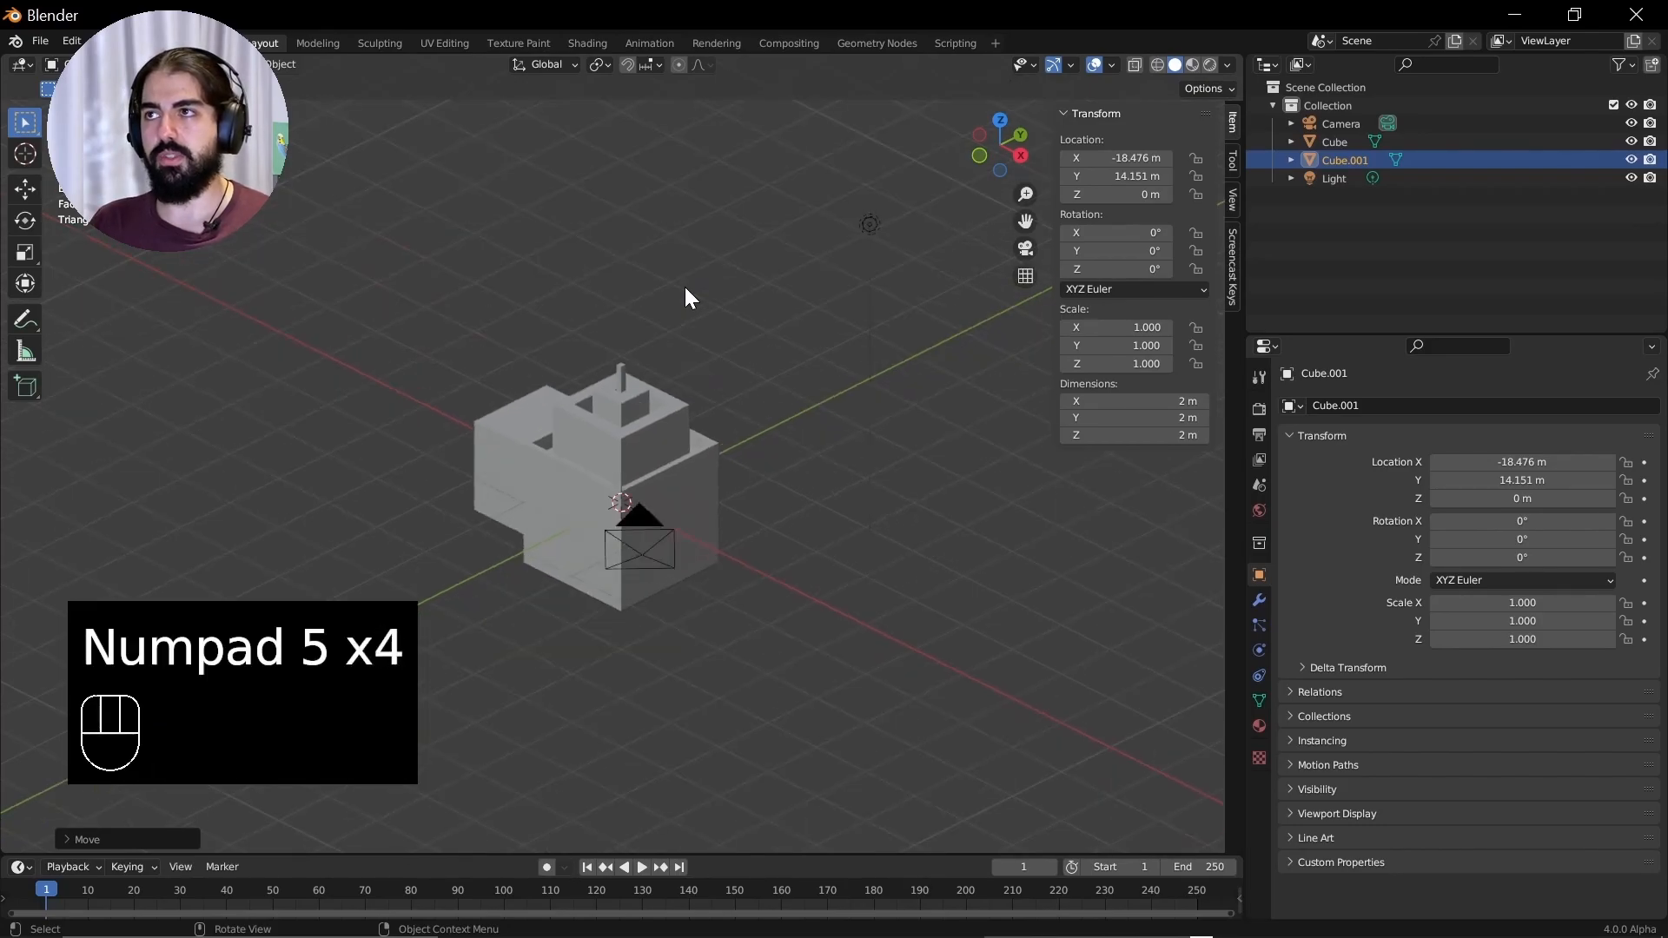
Move the distant second cube close behind the model to about X -6.64 m, Y 1.25 m, and select the model
left_click(539, 418)
key("g")
scroll(547, 348, "down", 6)
scroll(629, 534, "up", 5)
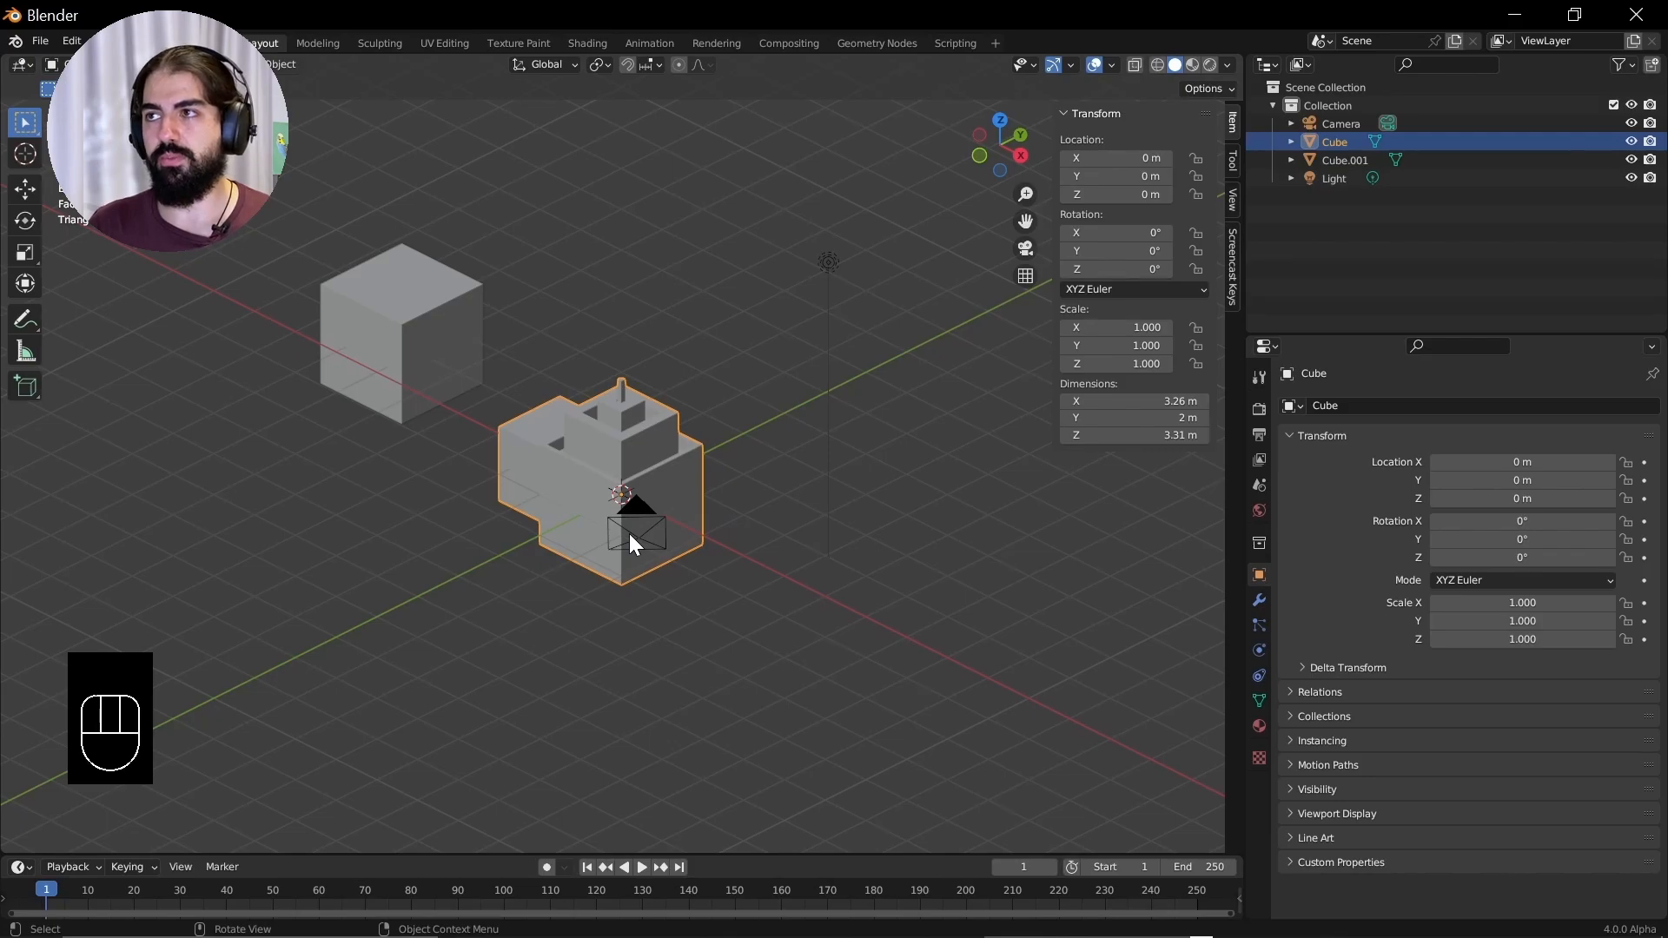
Look through the camera, compare its Orthographic and Perspective lens types, restore Perspective, and leave the camera view
left_click(629, 534)
key("KP_0")
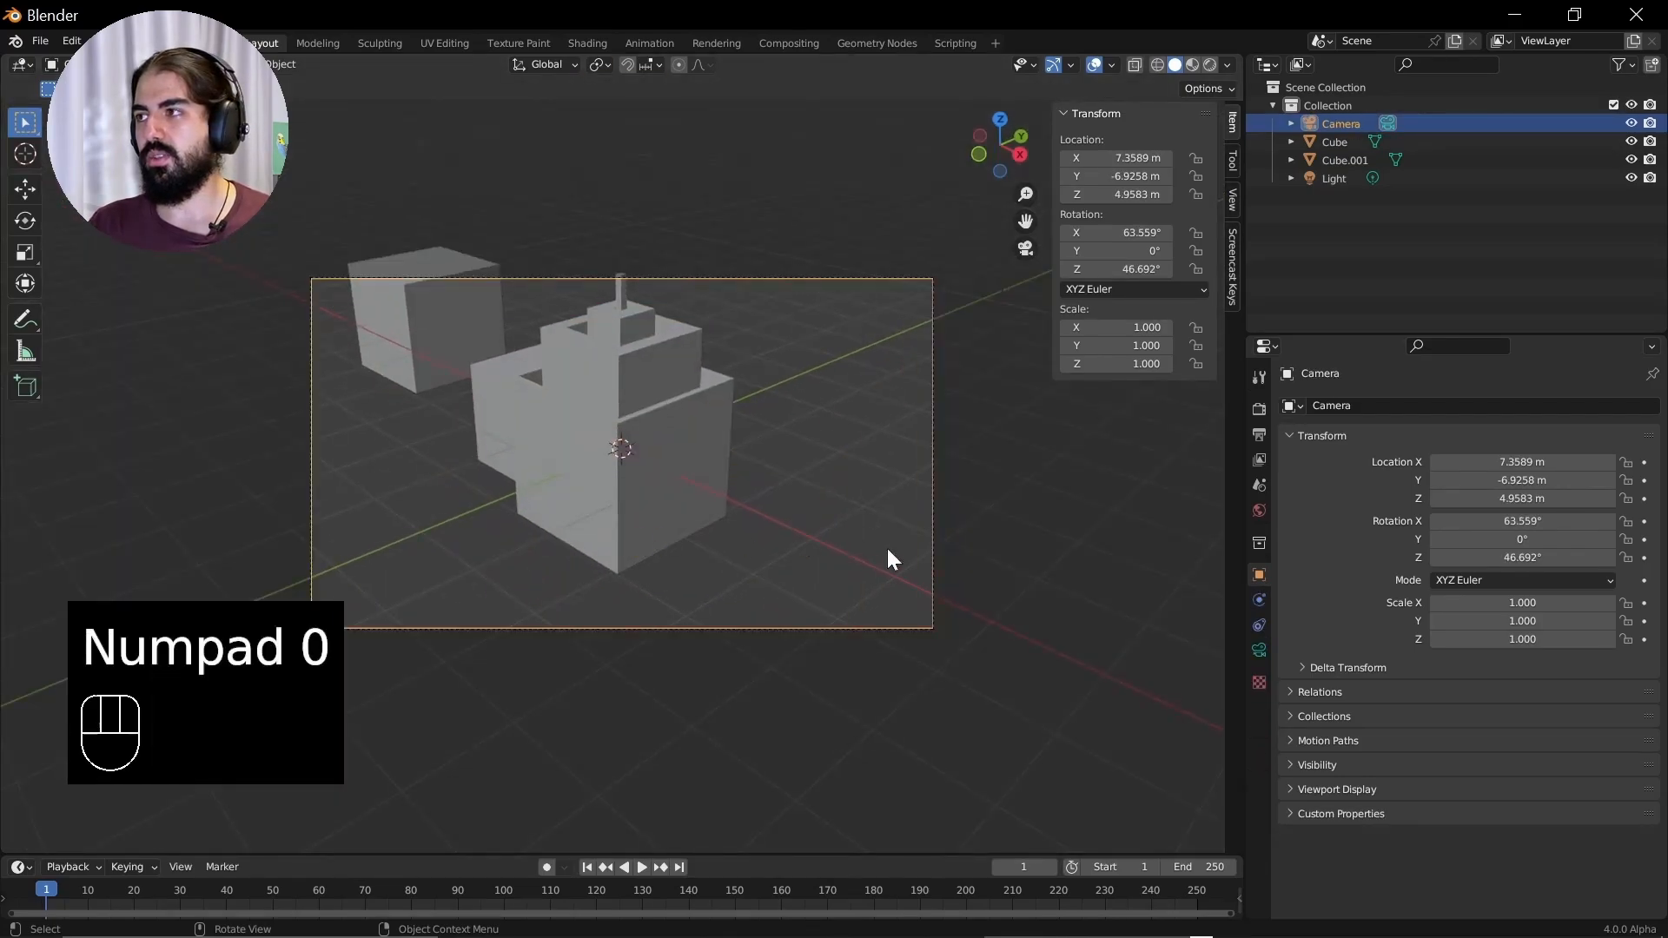
left_click(1257, 650)
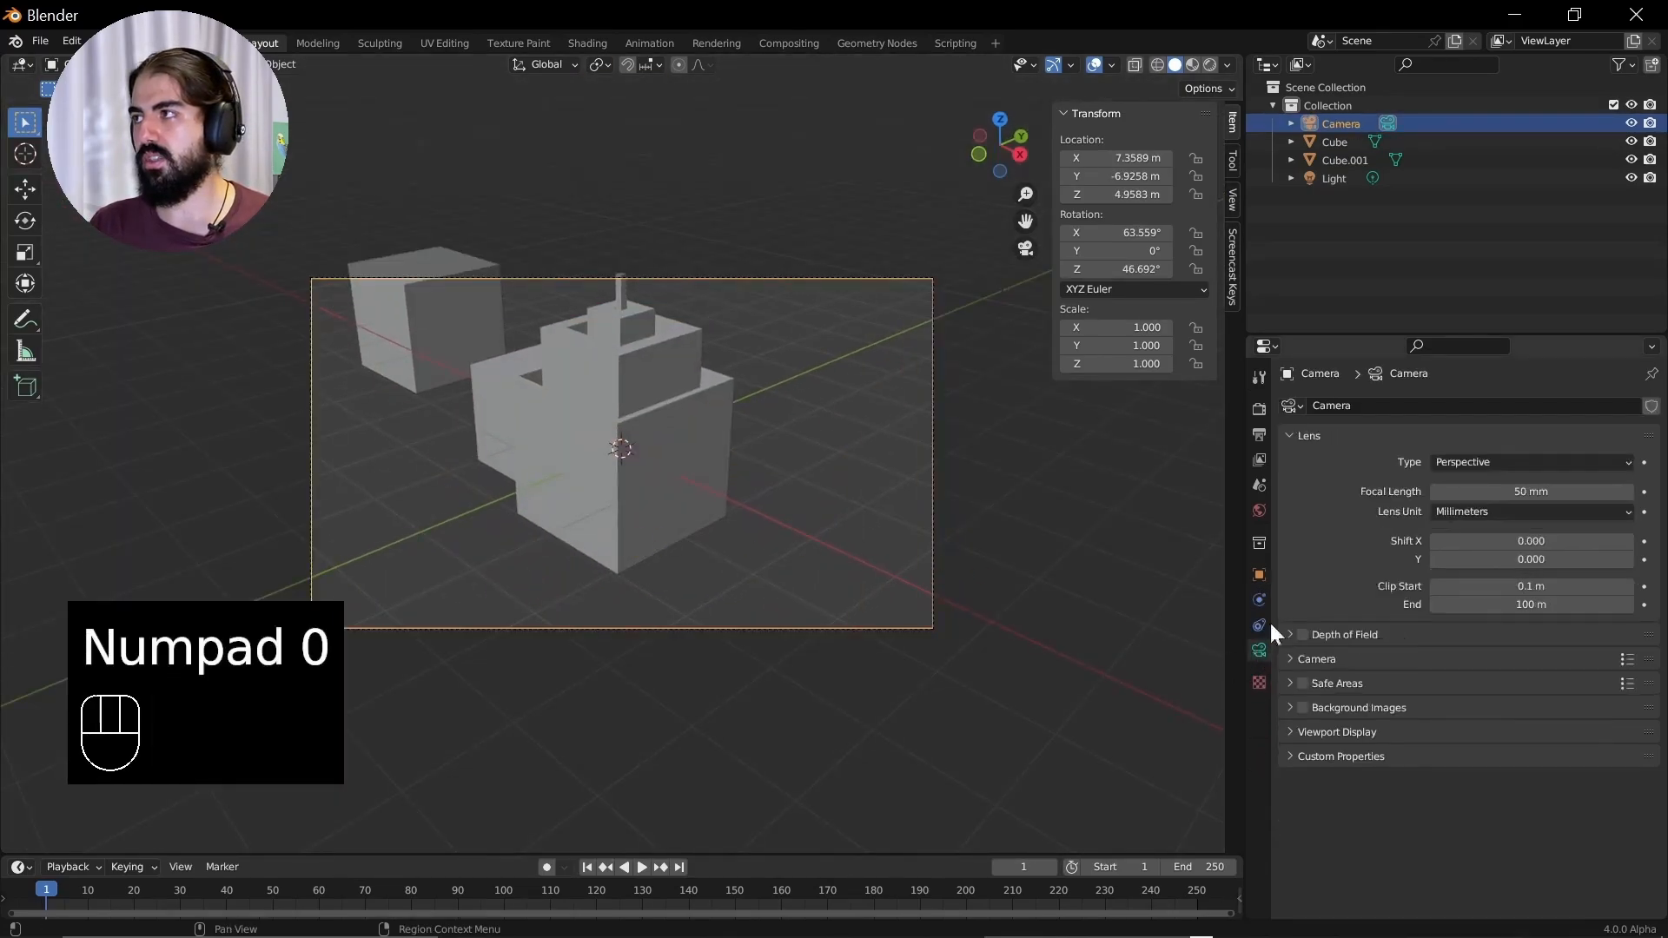
left_click(1450, 469)
left_click(1451, 493)
left_click(1450, 450)
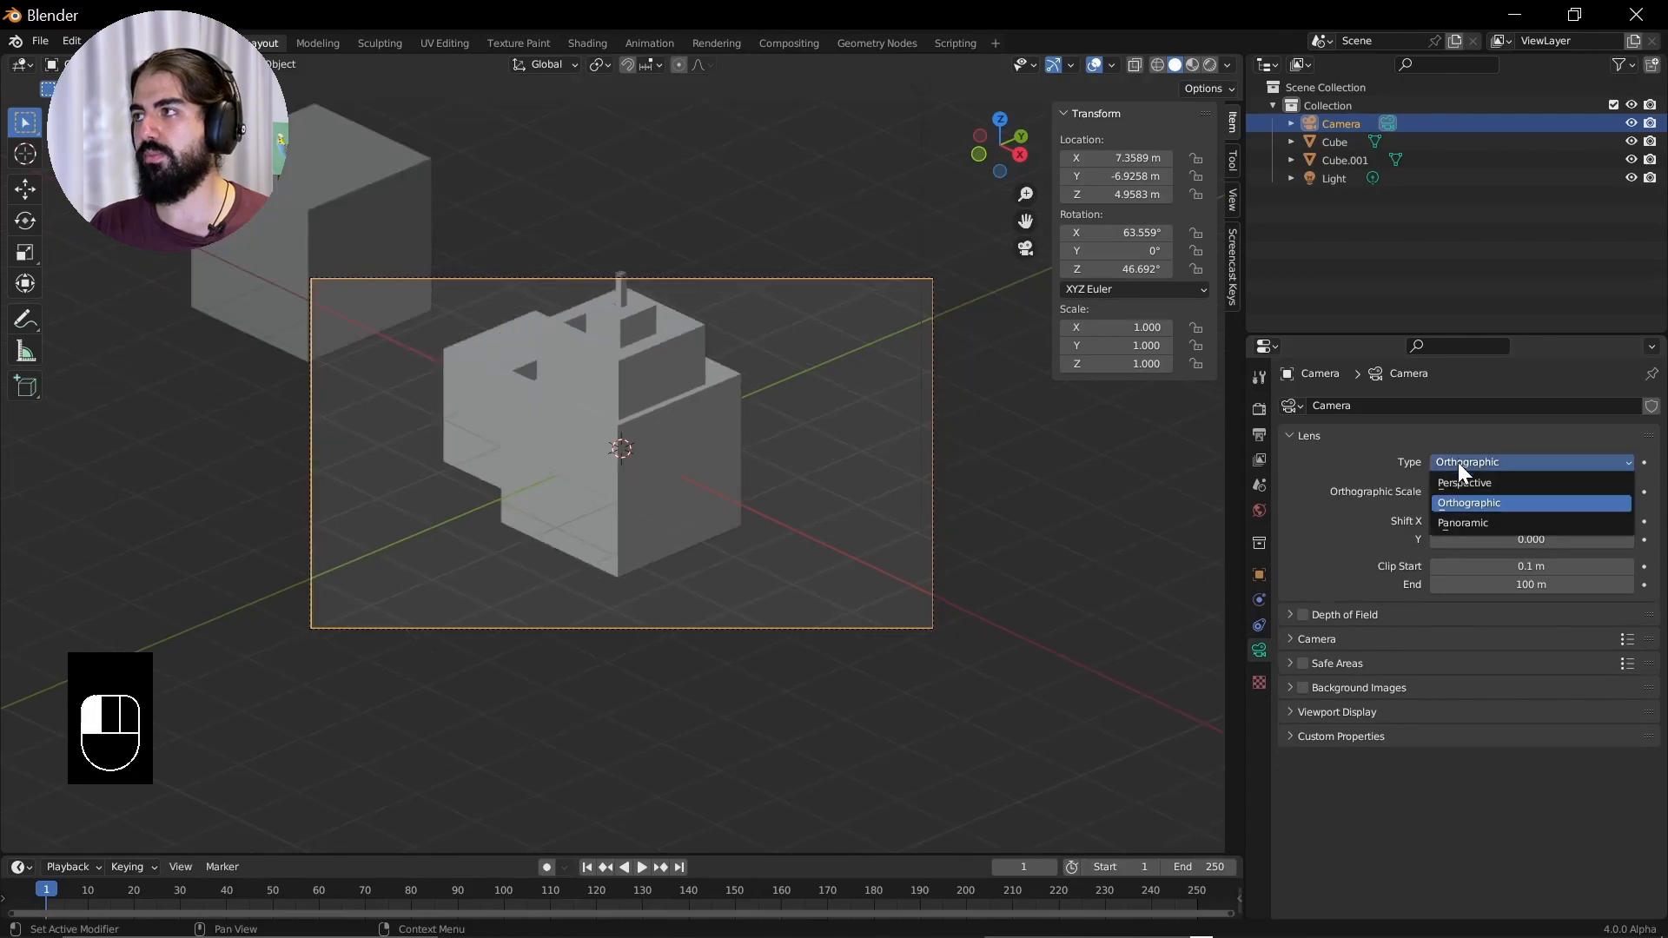
left_click(1455, 476)
key("KP_0")
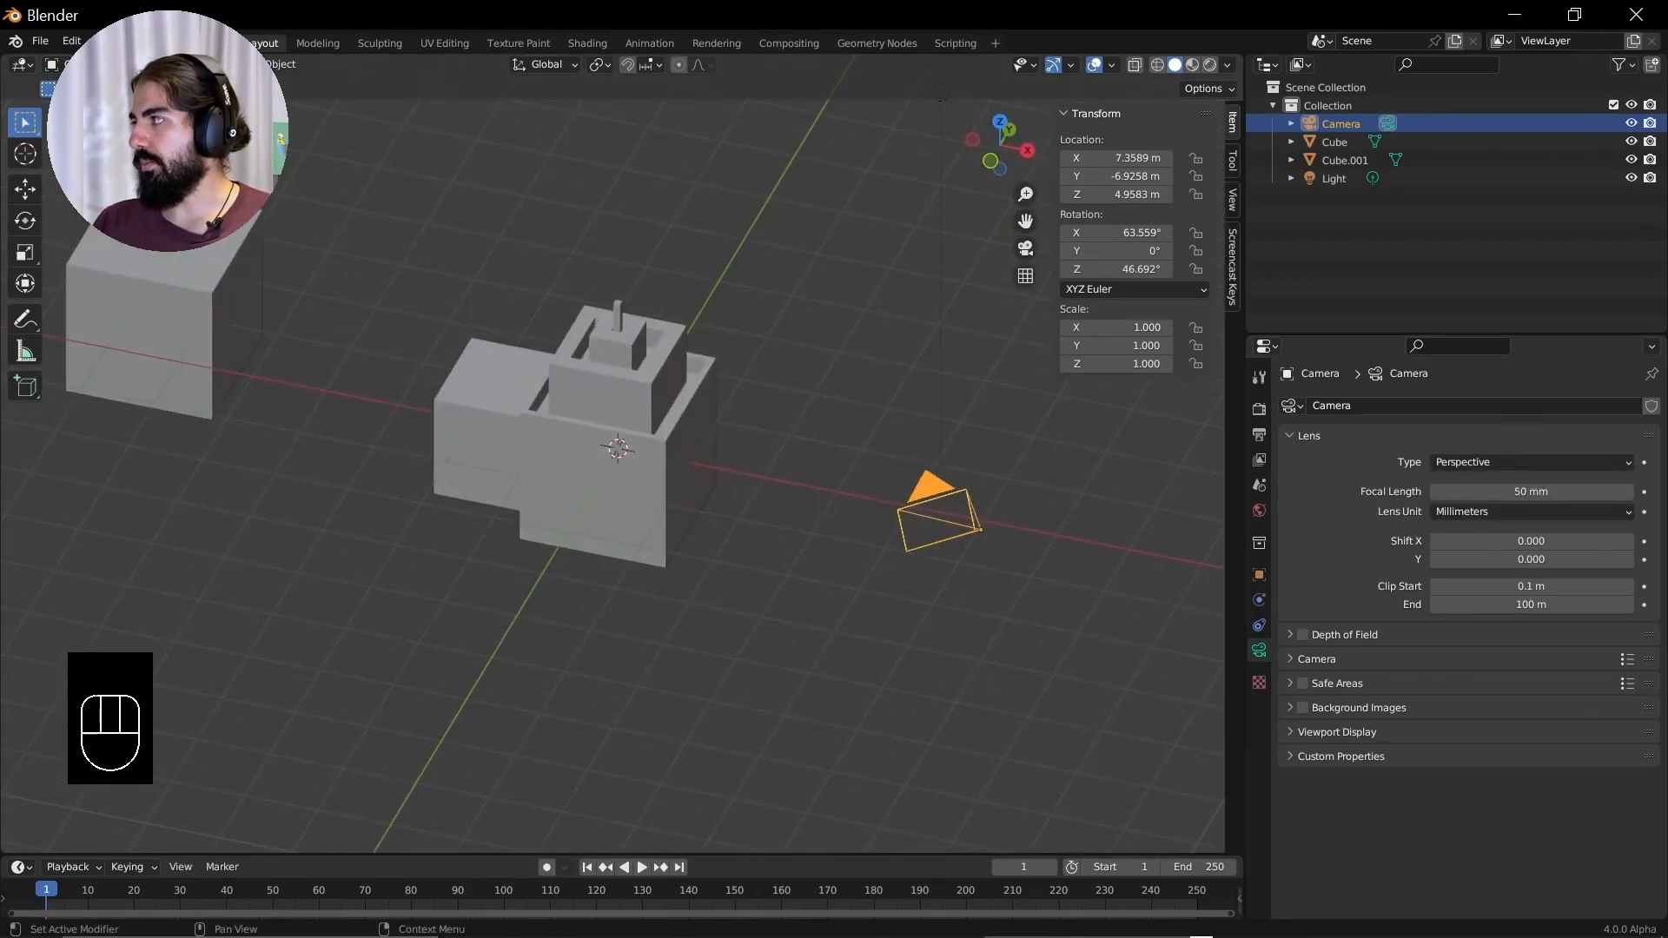
left_click(680, 379)
key("shift+a")
mouse_move(681, 376)
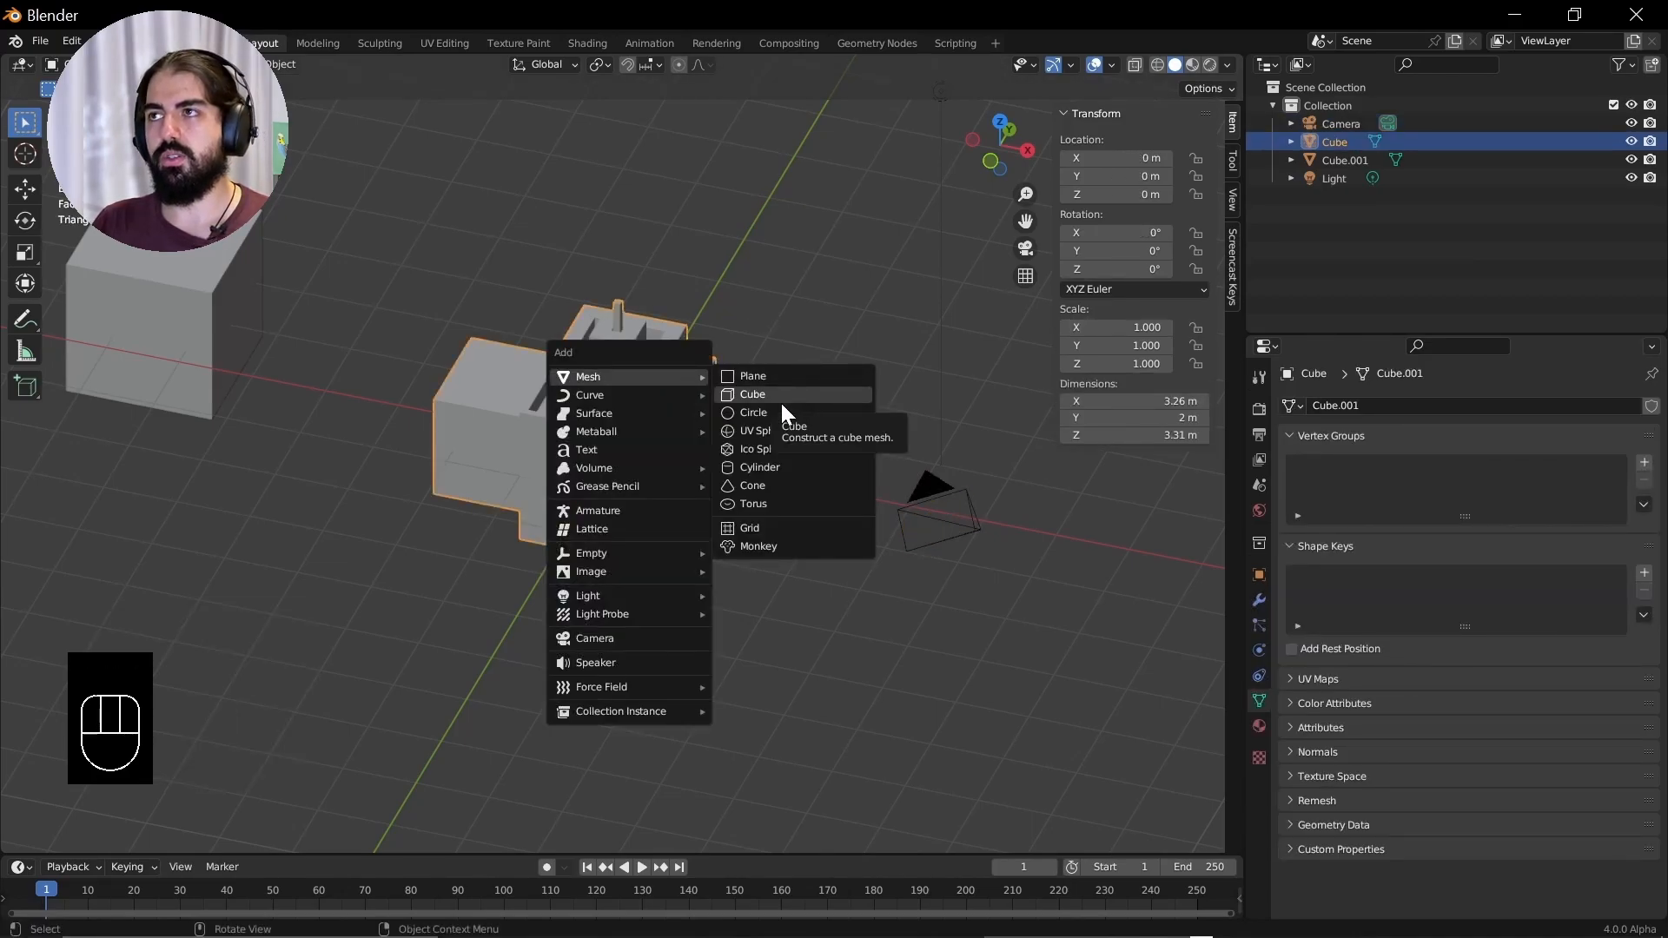
left_click(797, 368)
Switch the viewport to perspective projection and orbit around the model to examine it from several sides
middle_click_drag(797, 375, 715, 388)
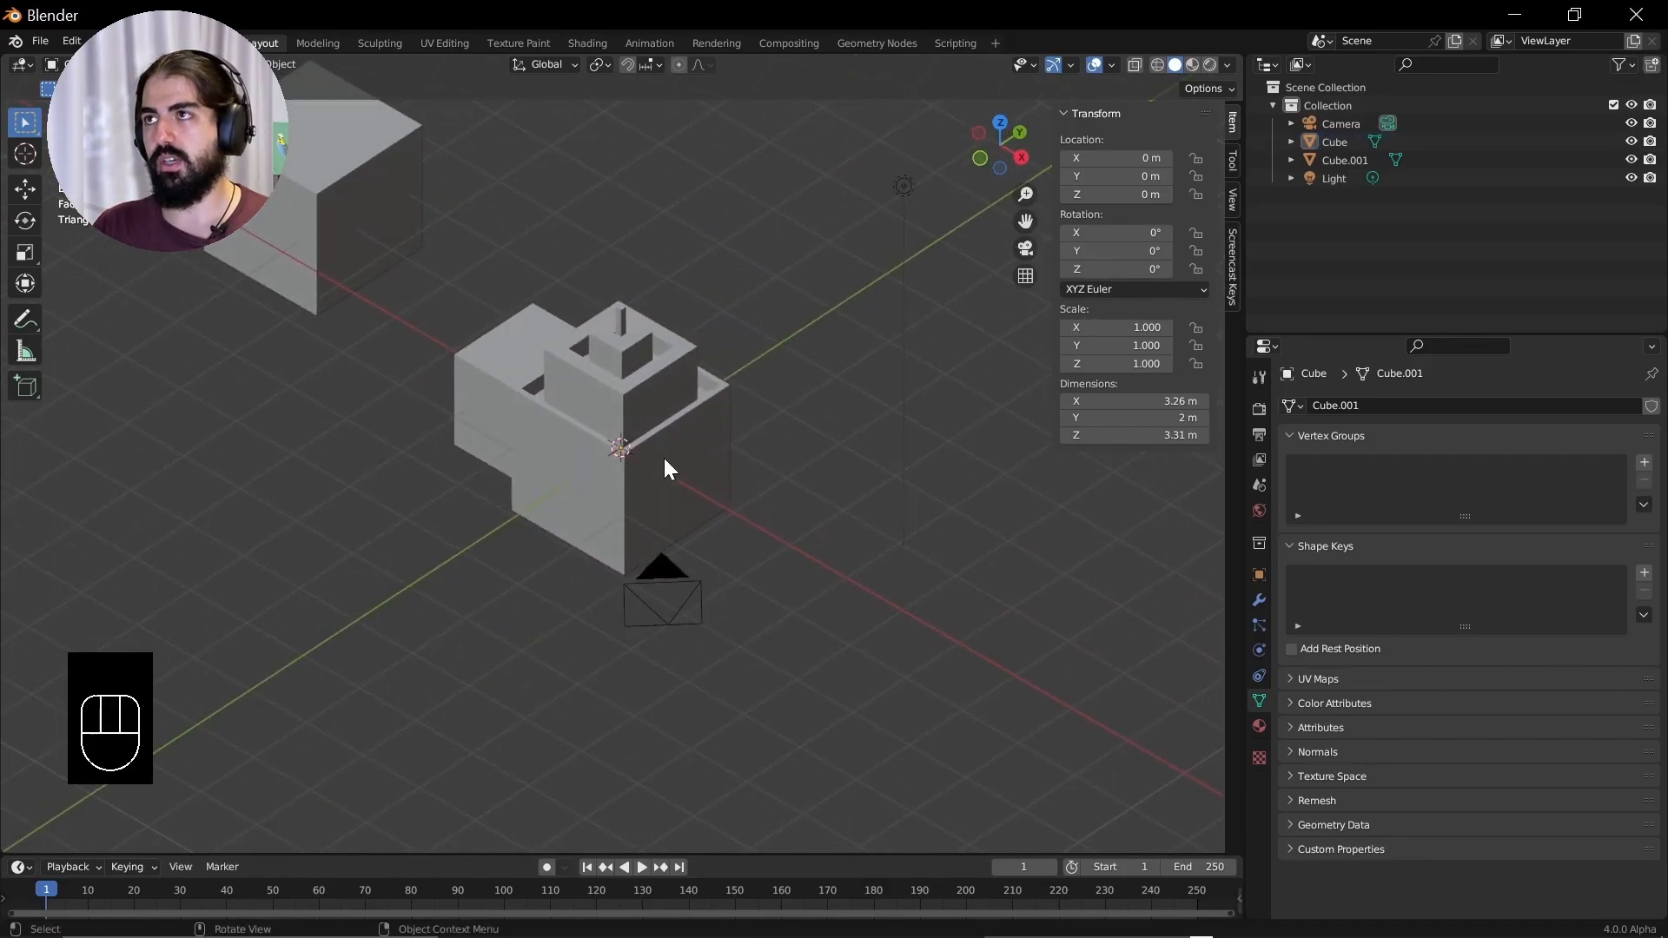
key("KP_5")
middle_click_drag(666, 465, 871, 435)
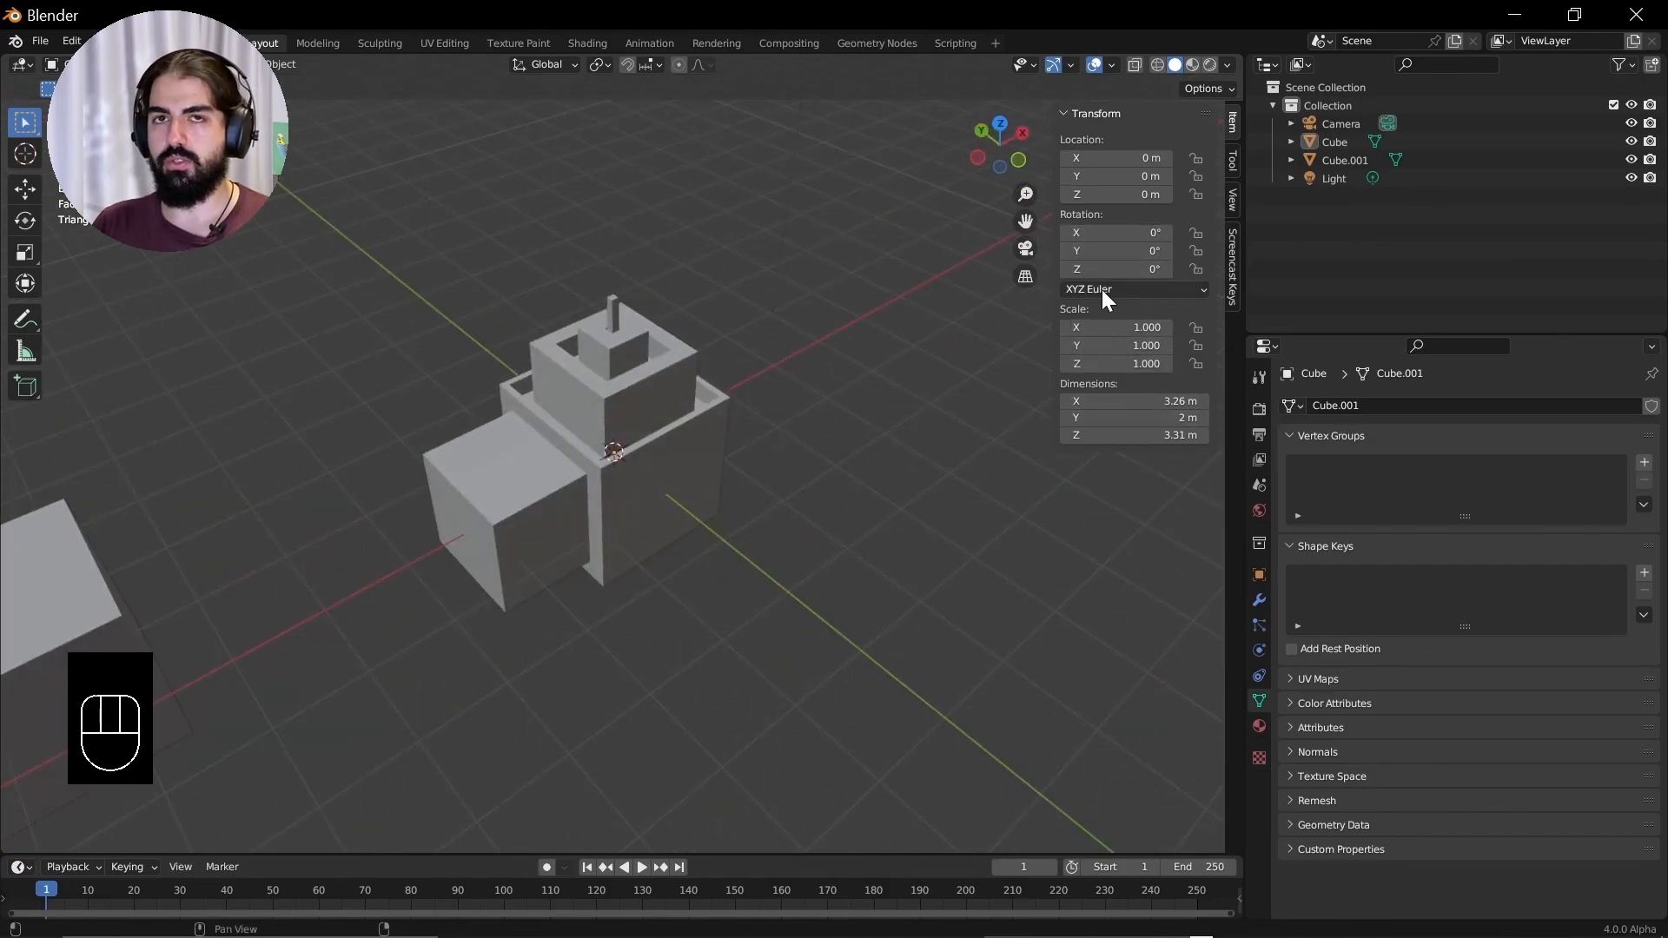
middle_click_drag(717, 462, 585, 456)
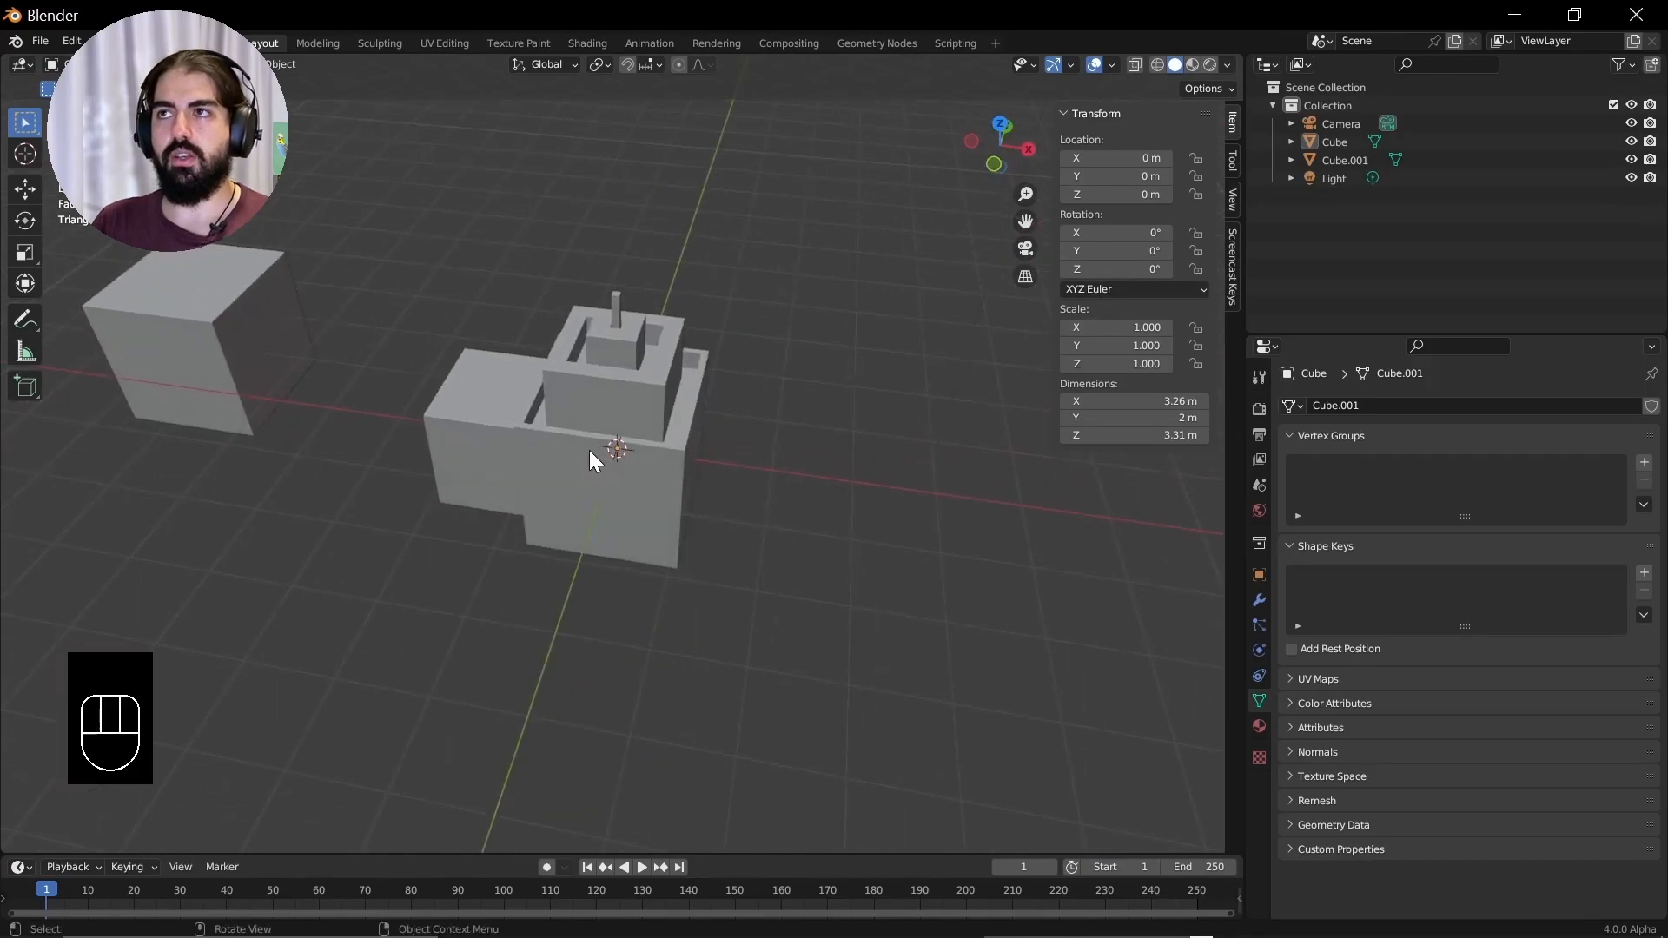
In Edit Mode, inset the negative-Y side face of the model's main block and extrude it outward about 2.44 m
left_click(586, 456)
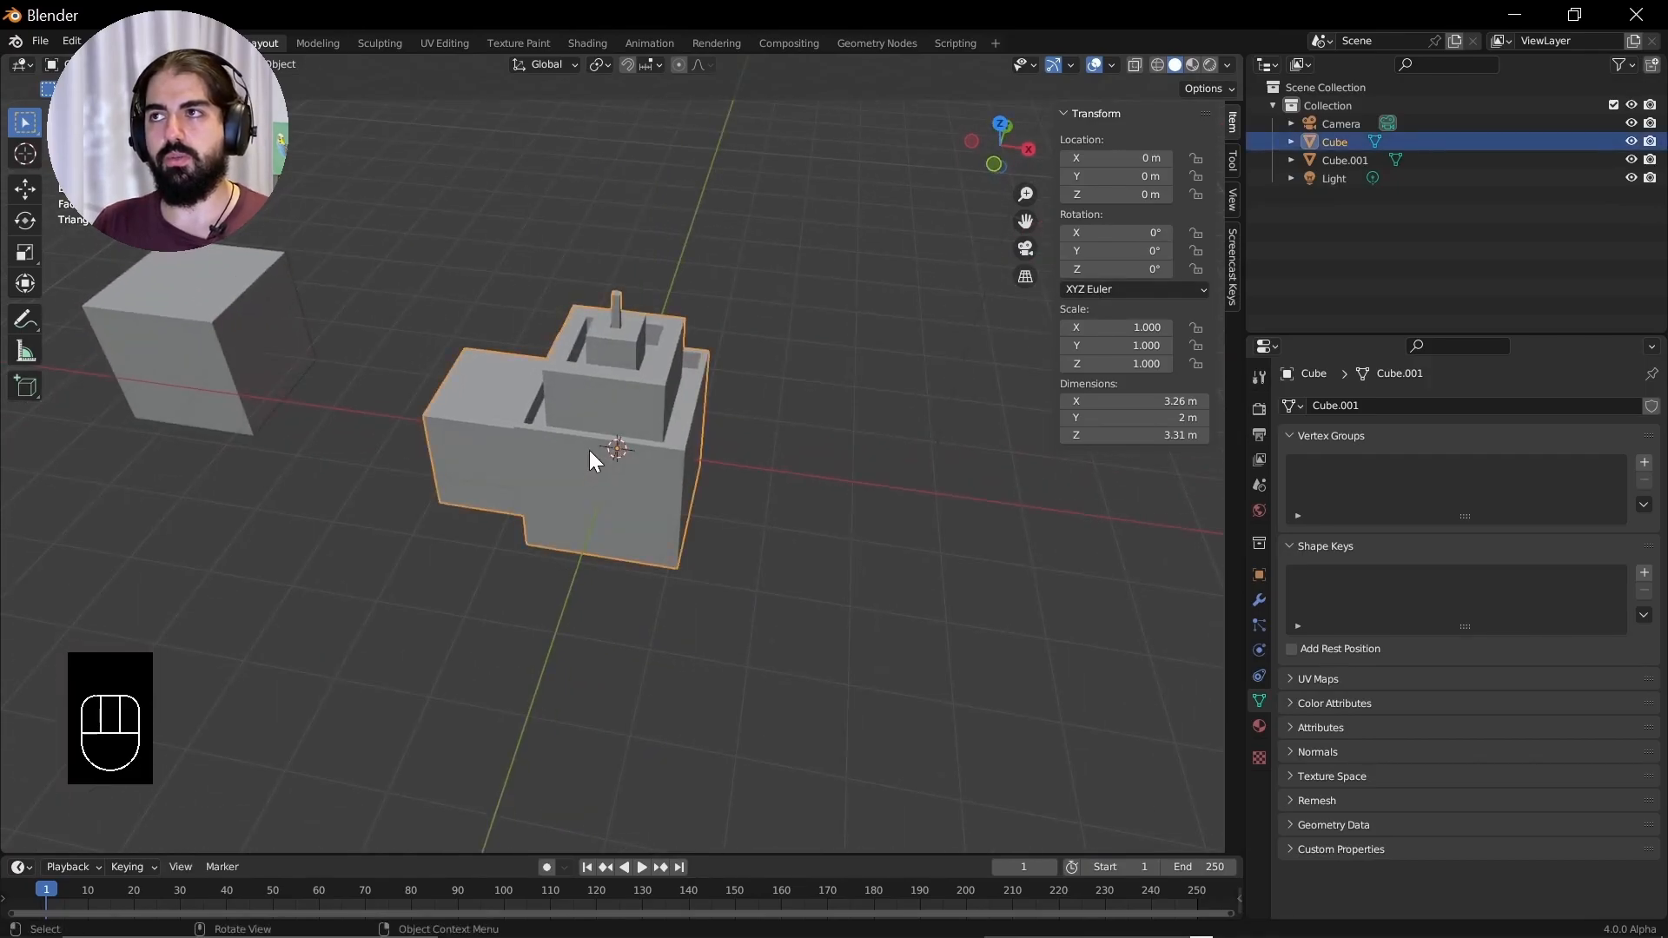
key("Tab")
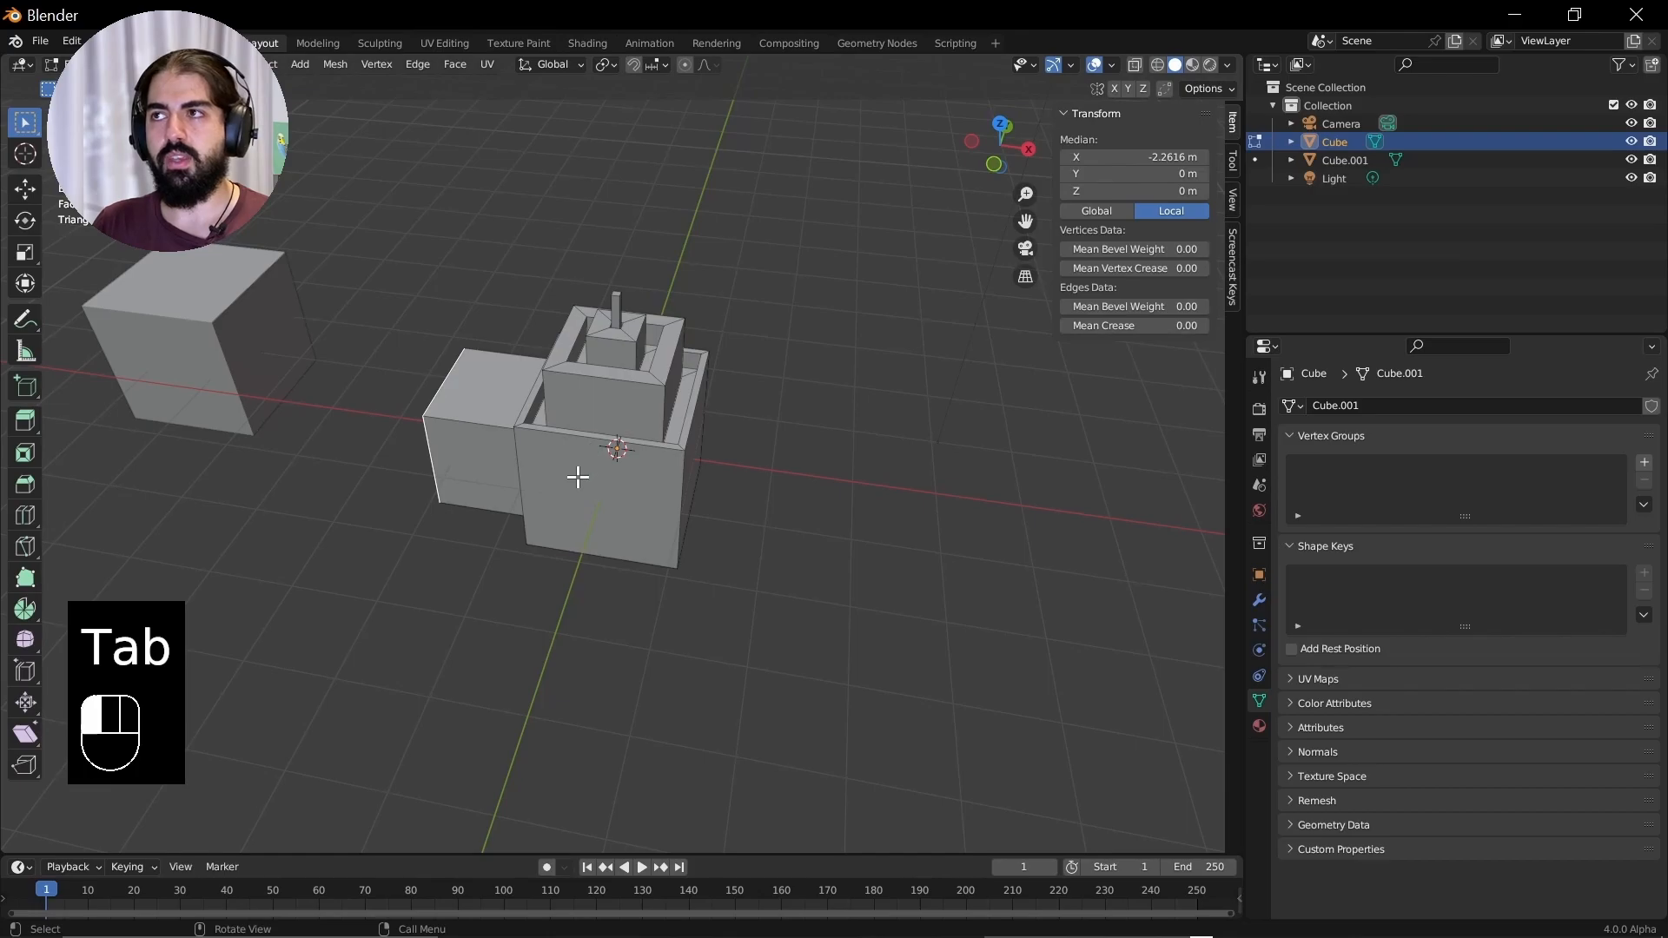
left_click(577, 473)
middle_click_drag(621, 472, 484, 443)
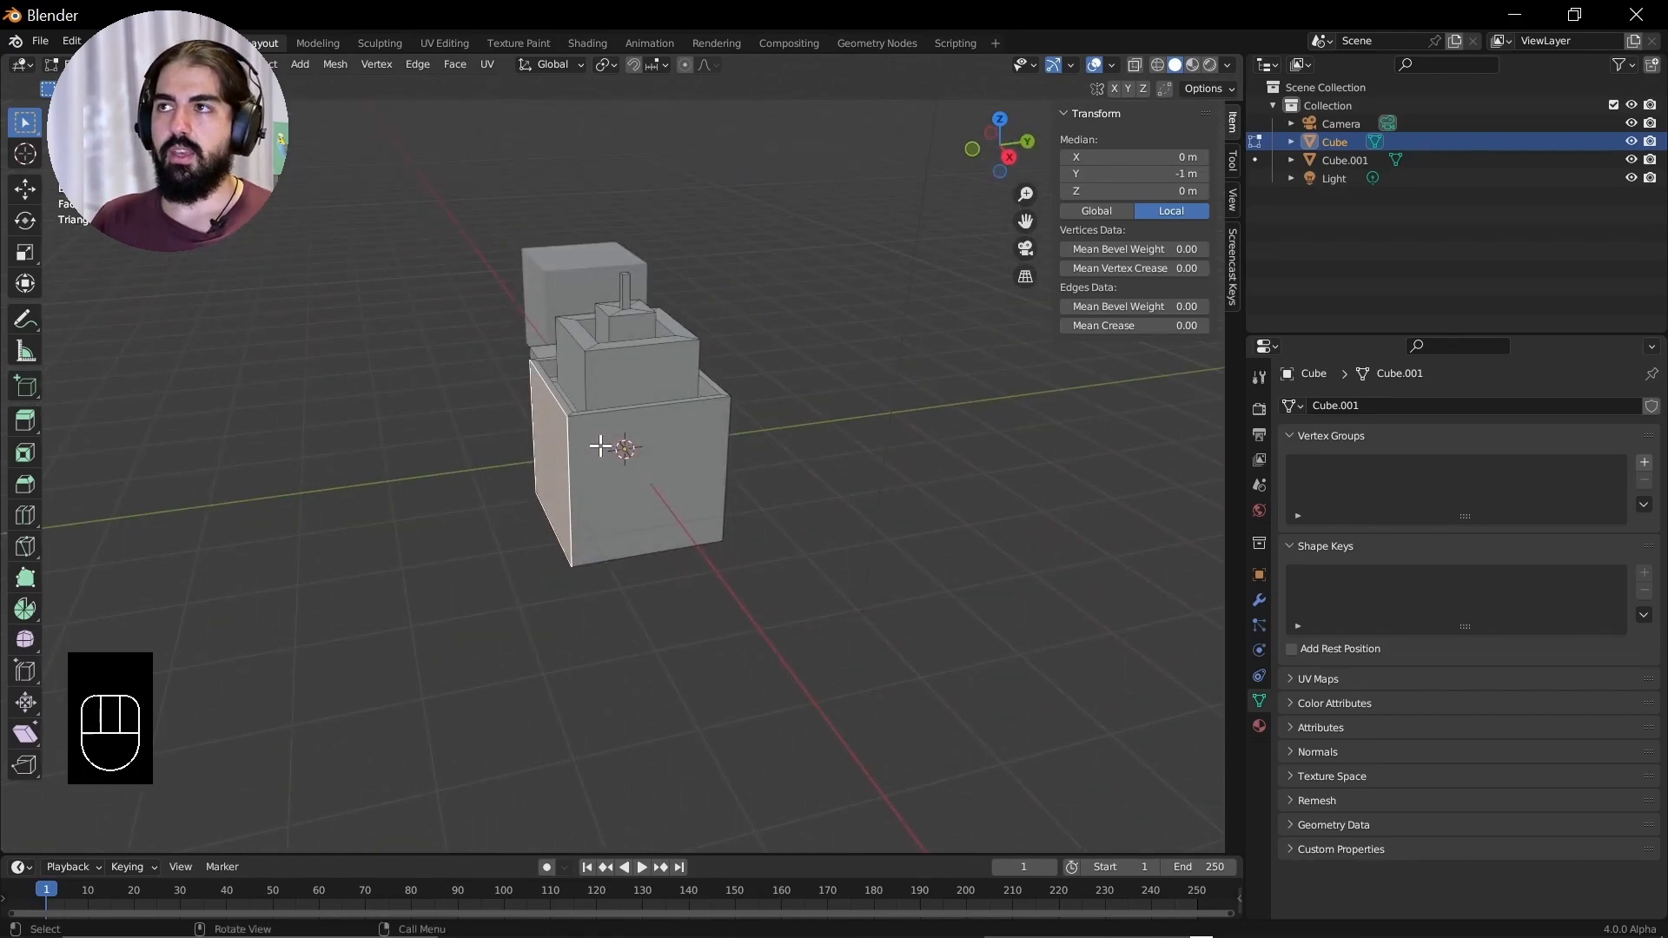
middle_click_drag(600, 443, 651, 443)
key("i")
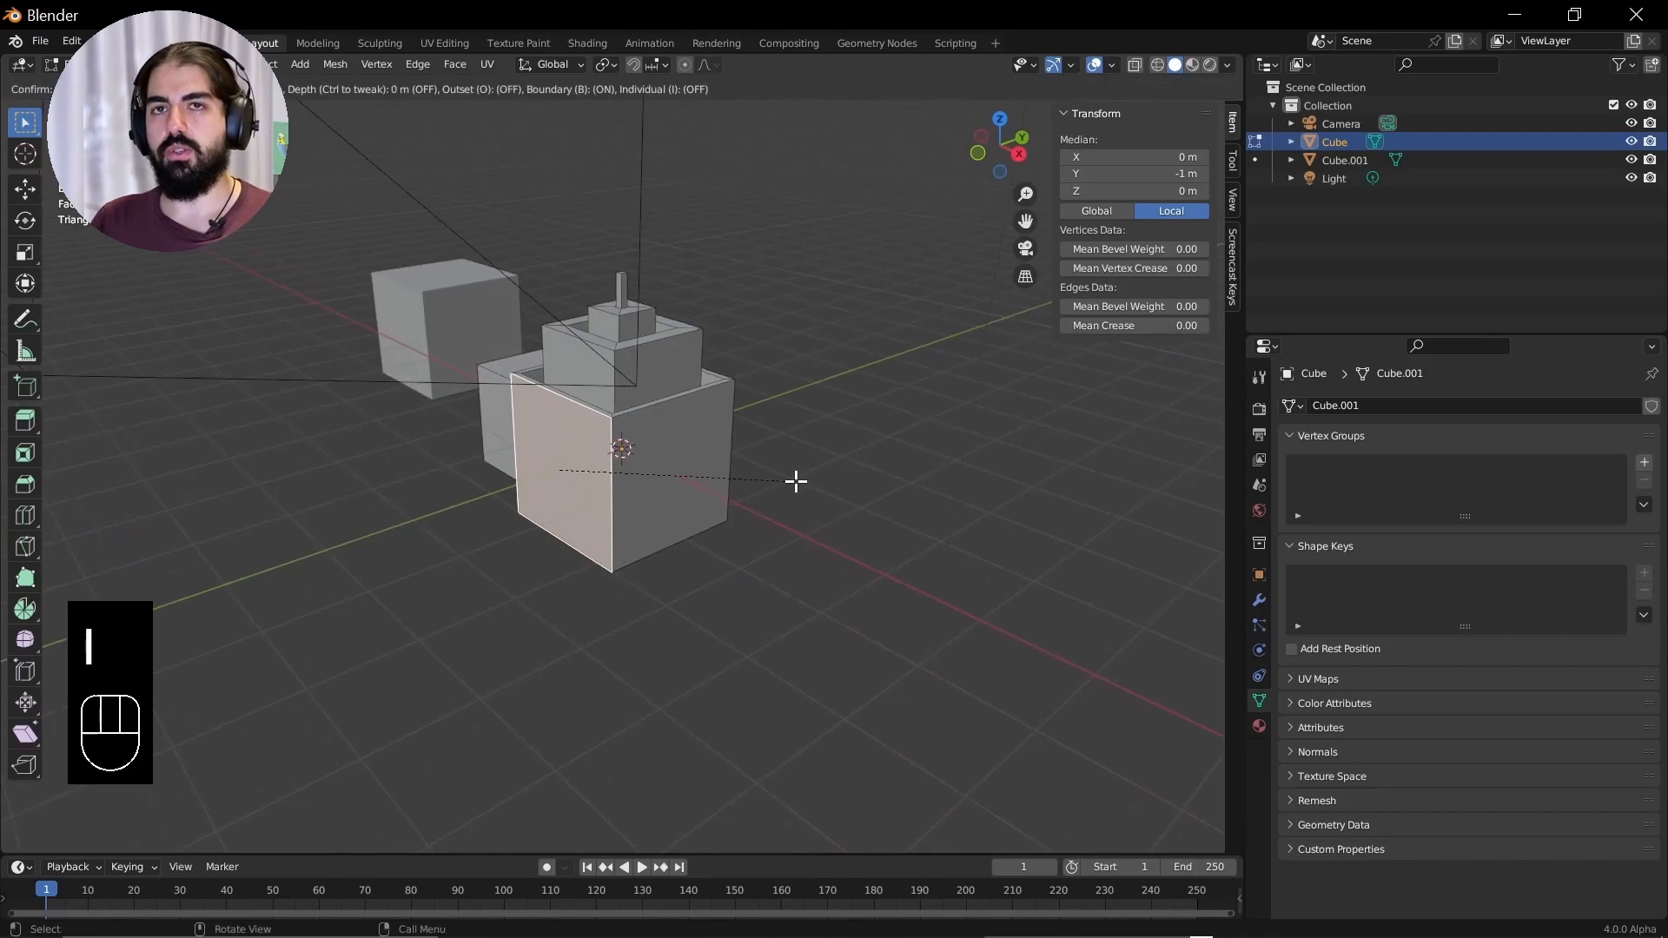
left_click(774, 480)
key("e")
left_click(565, 466)
Inset the end face of the new extension, extrude it inward to form a recess, and return to Object Mode
key("i")
left_click(552, 469)
key("e")
left_click(469, 513)
middle_click_drag(468, 512, 507, 487)
key("Tab")
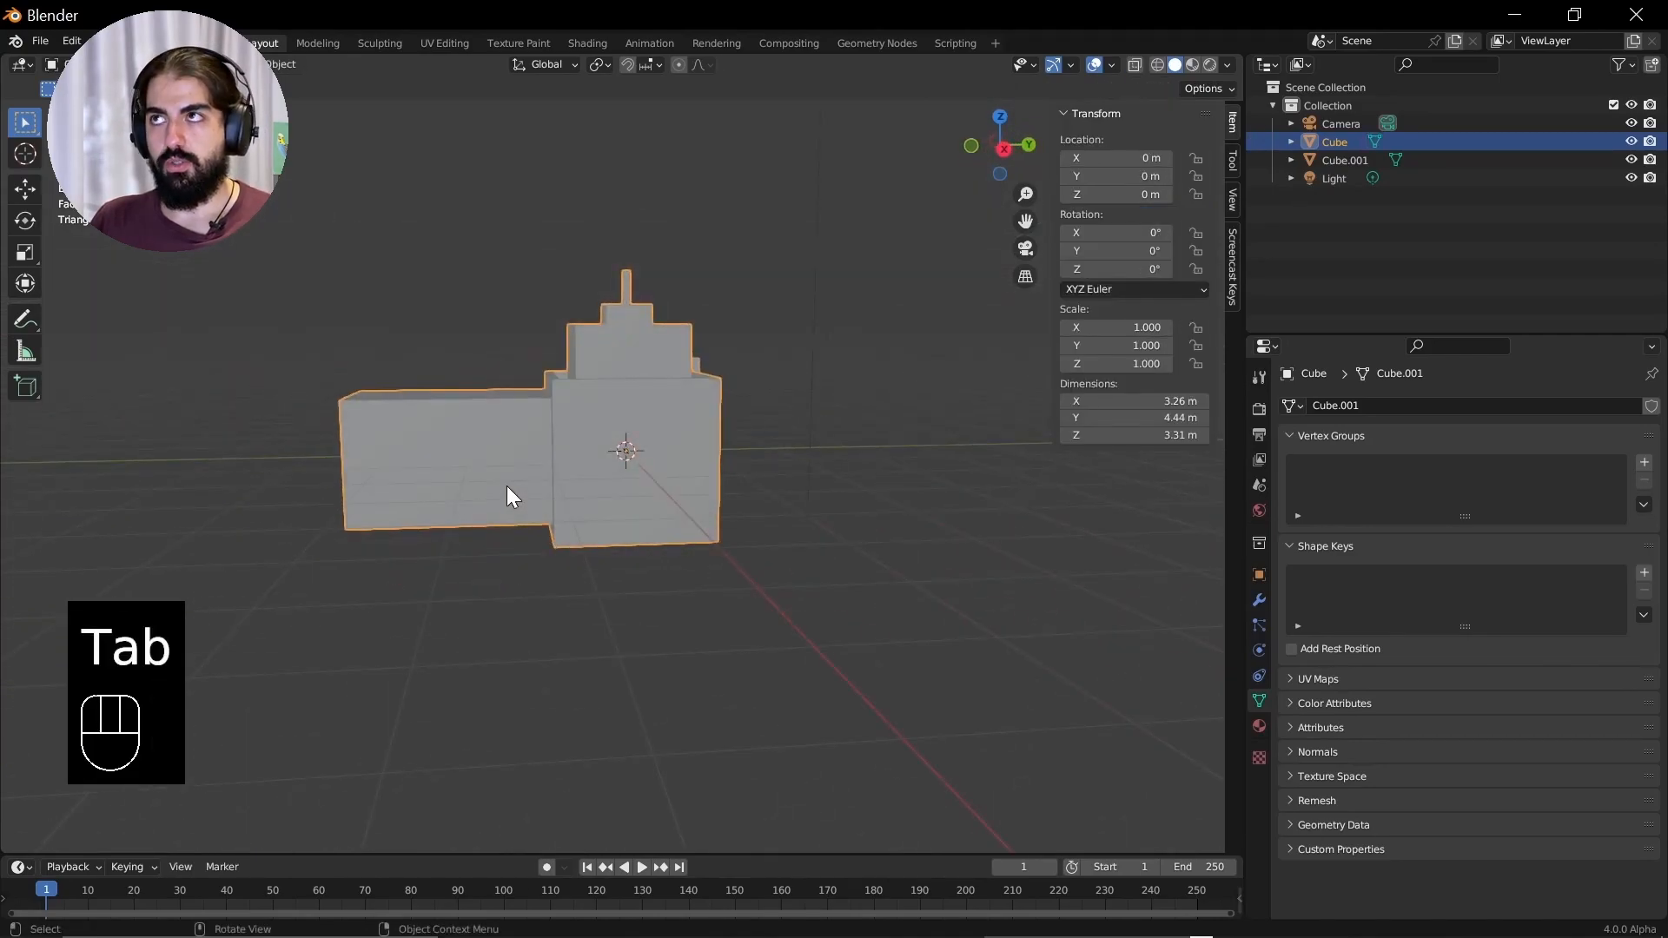
Snap the separate second cube to the 3D cursor inside the model using Selection to Cursor
middle_click_drag(407, 444, 742, 418)
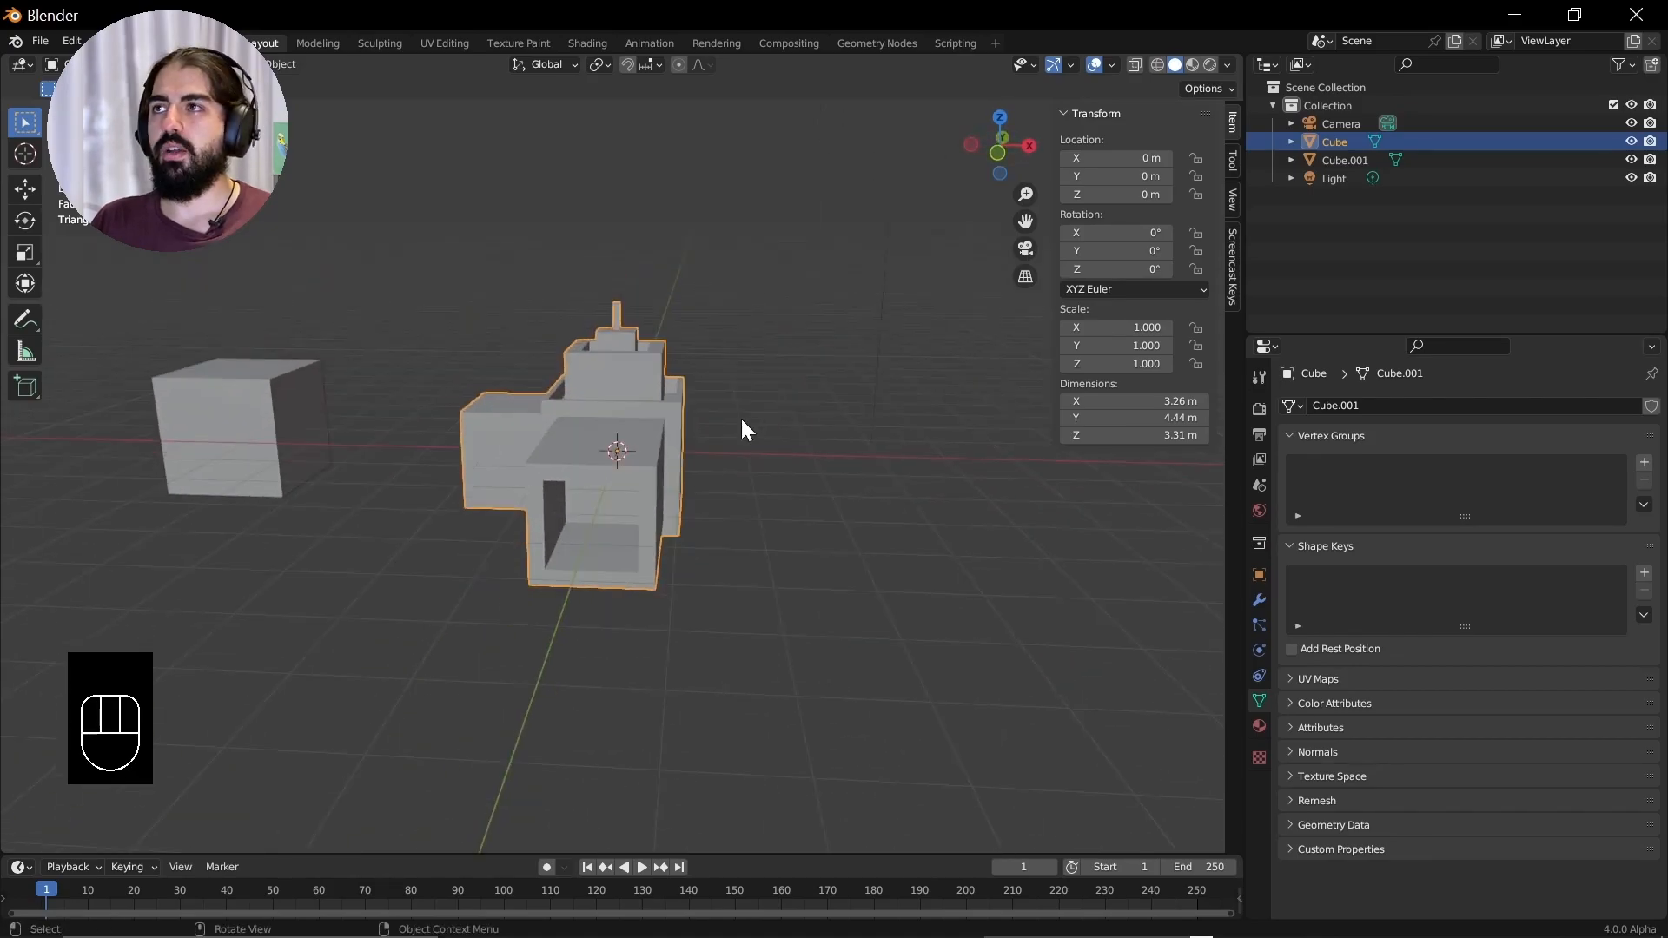
left_click(241, 463)
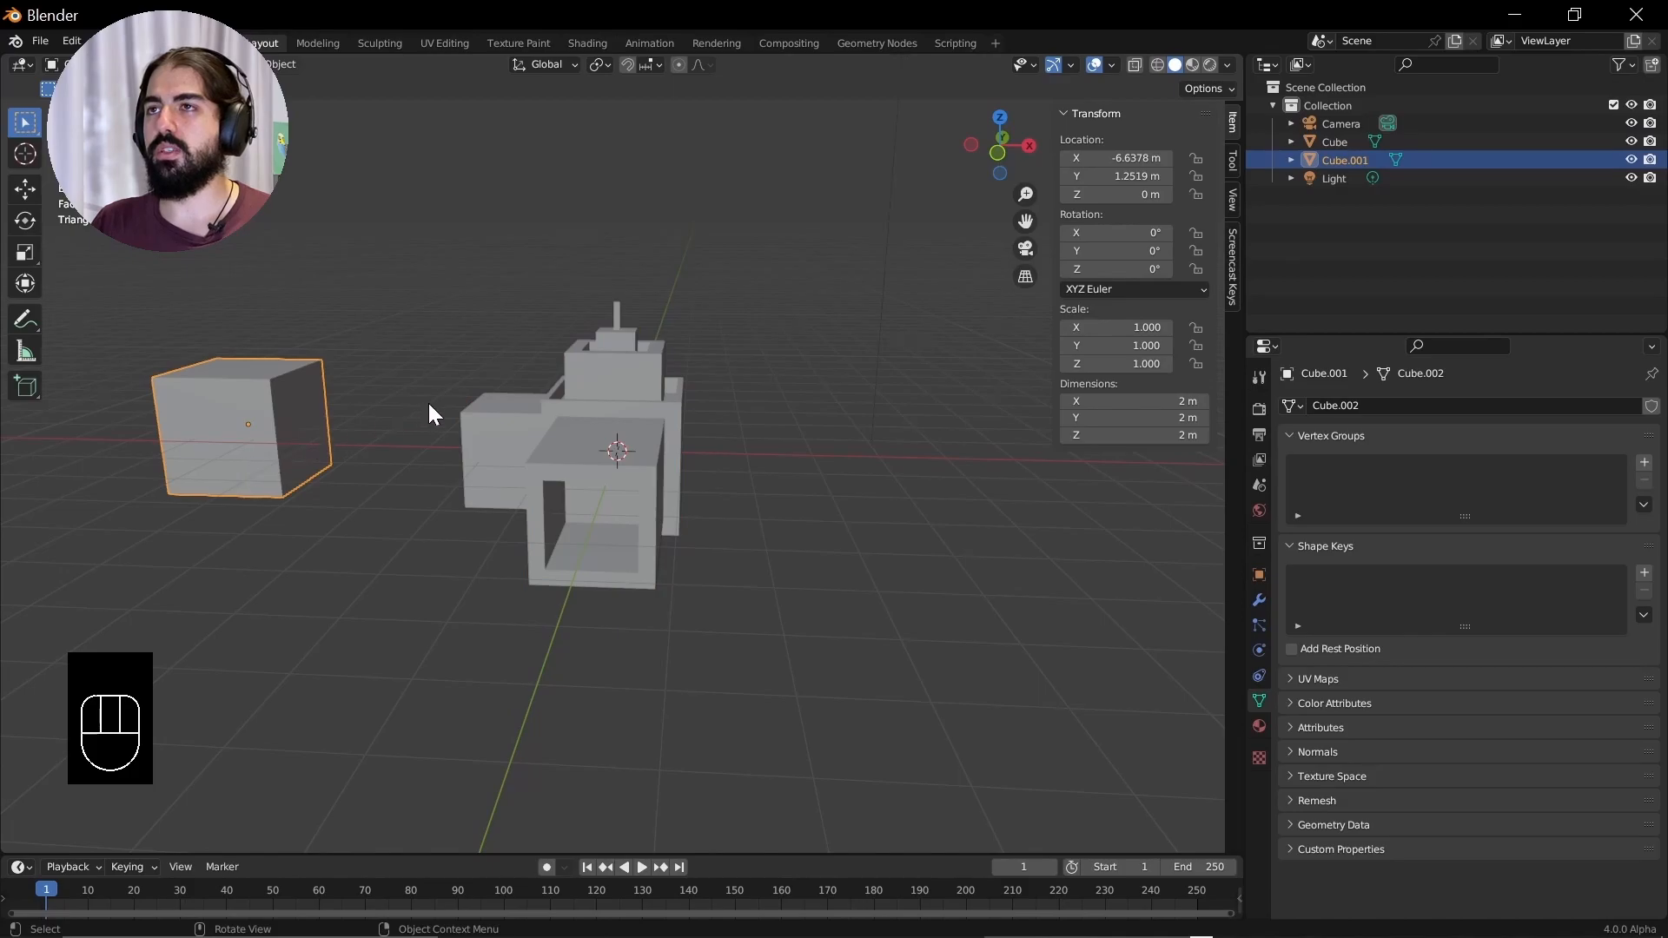
key("shift+s")
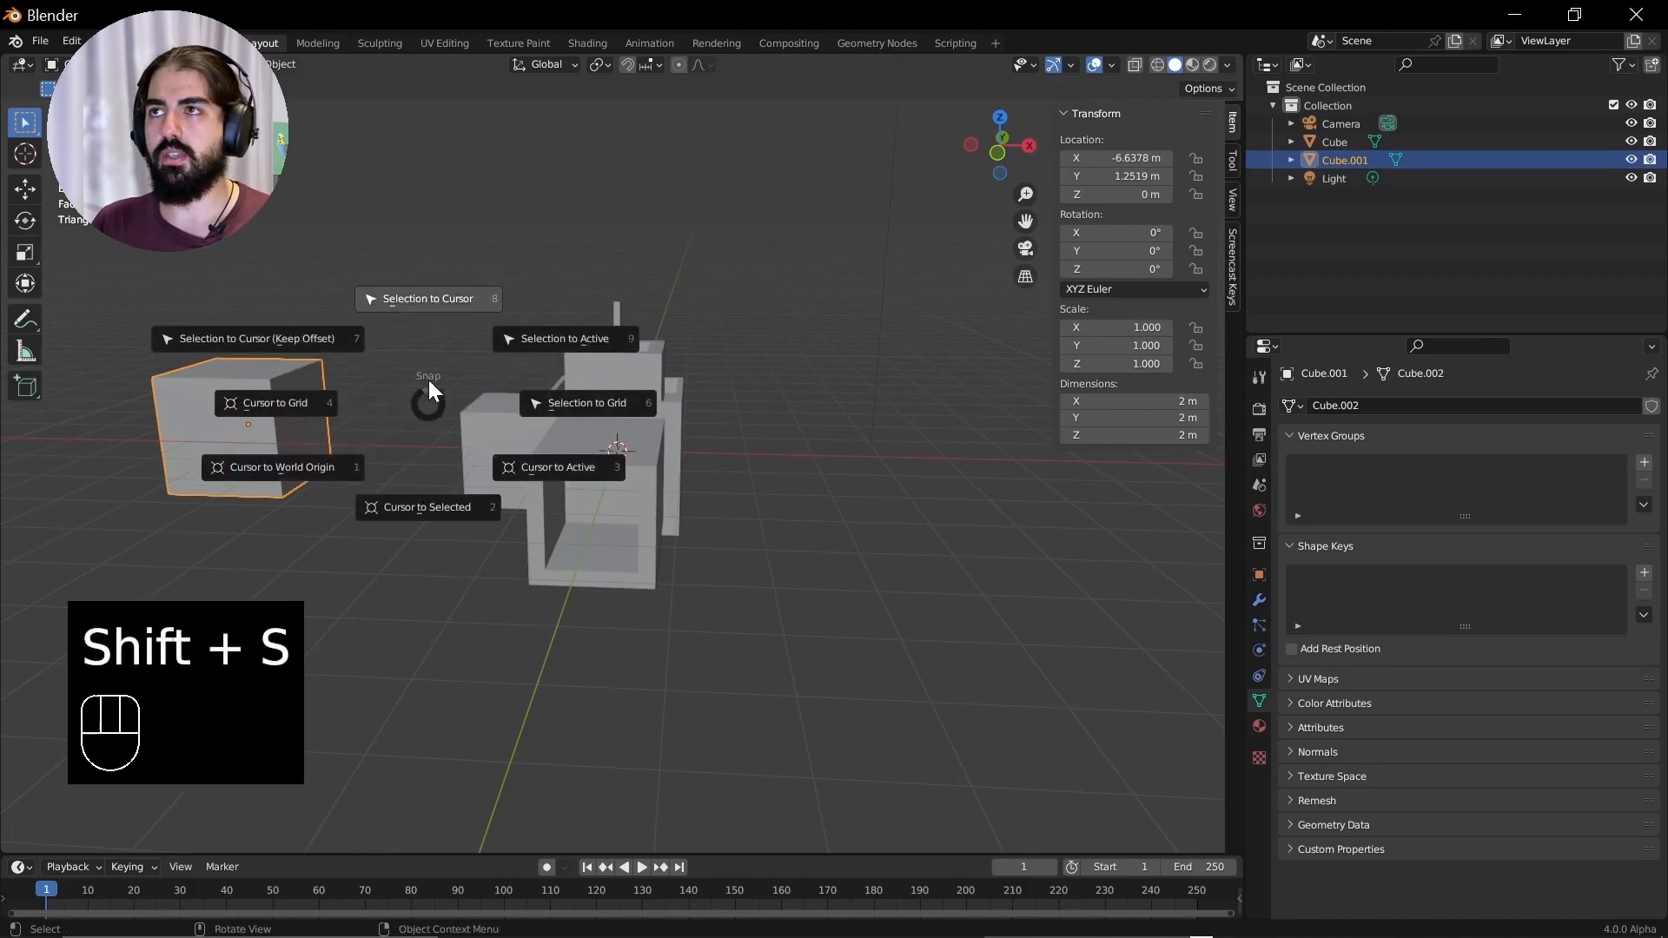
left_click(425, 299)
Move the second cube out of the model along the X axis
middle_click_drag(416, 312, 543, 405)
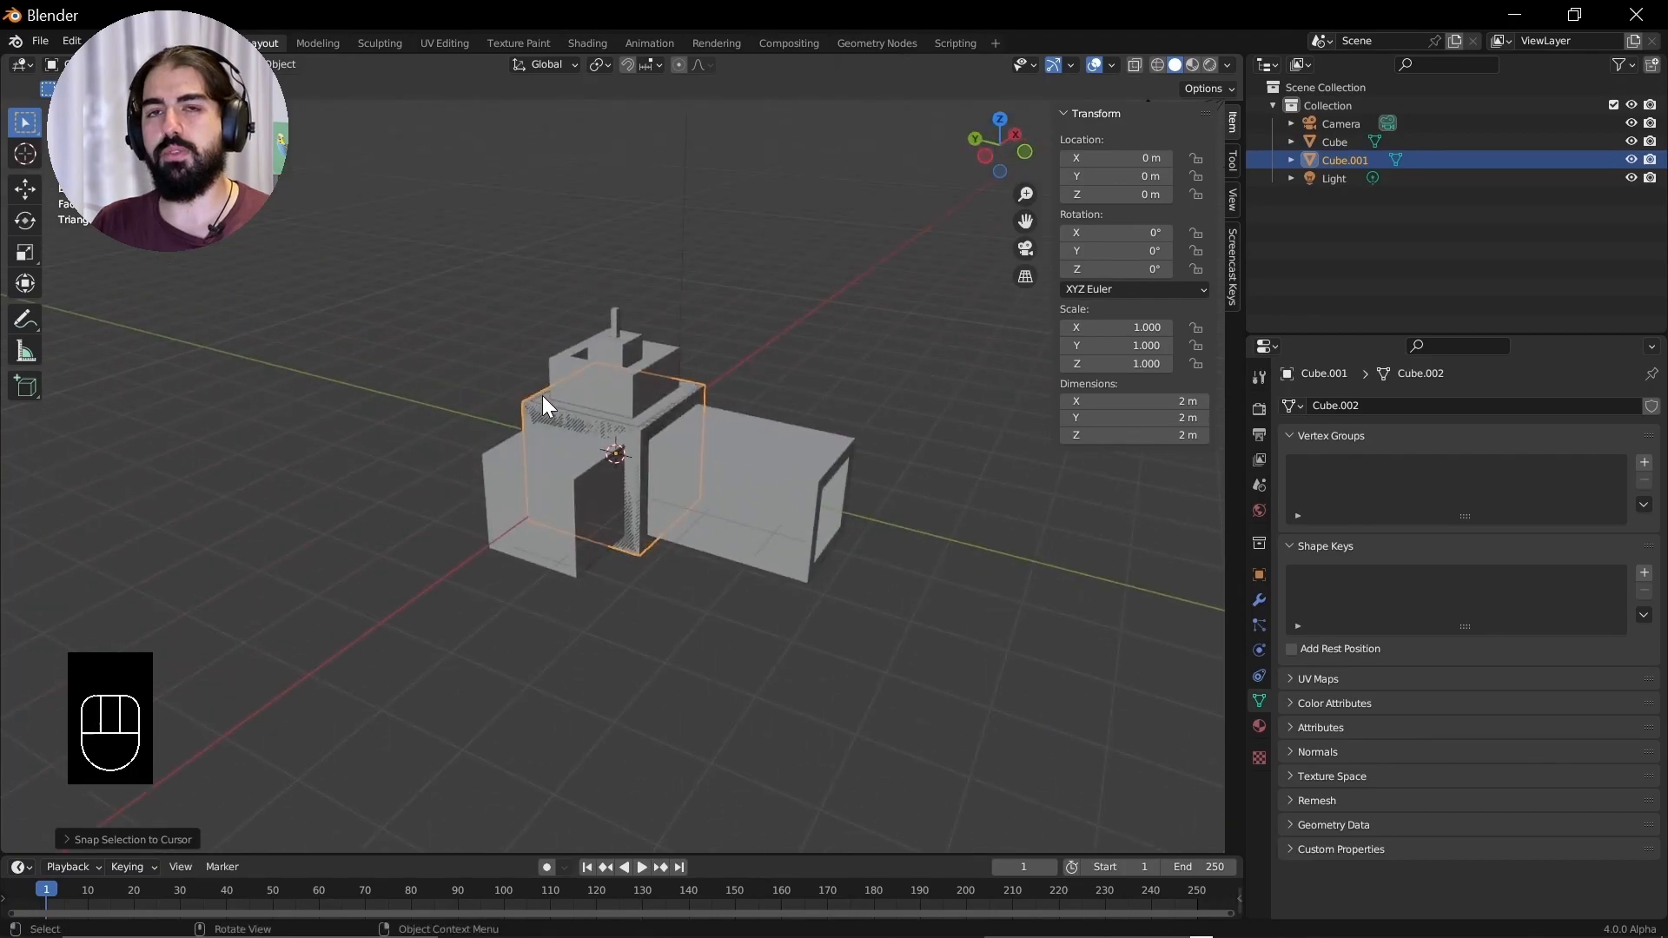
key("g")
key("x")
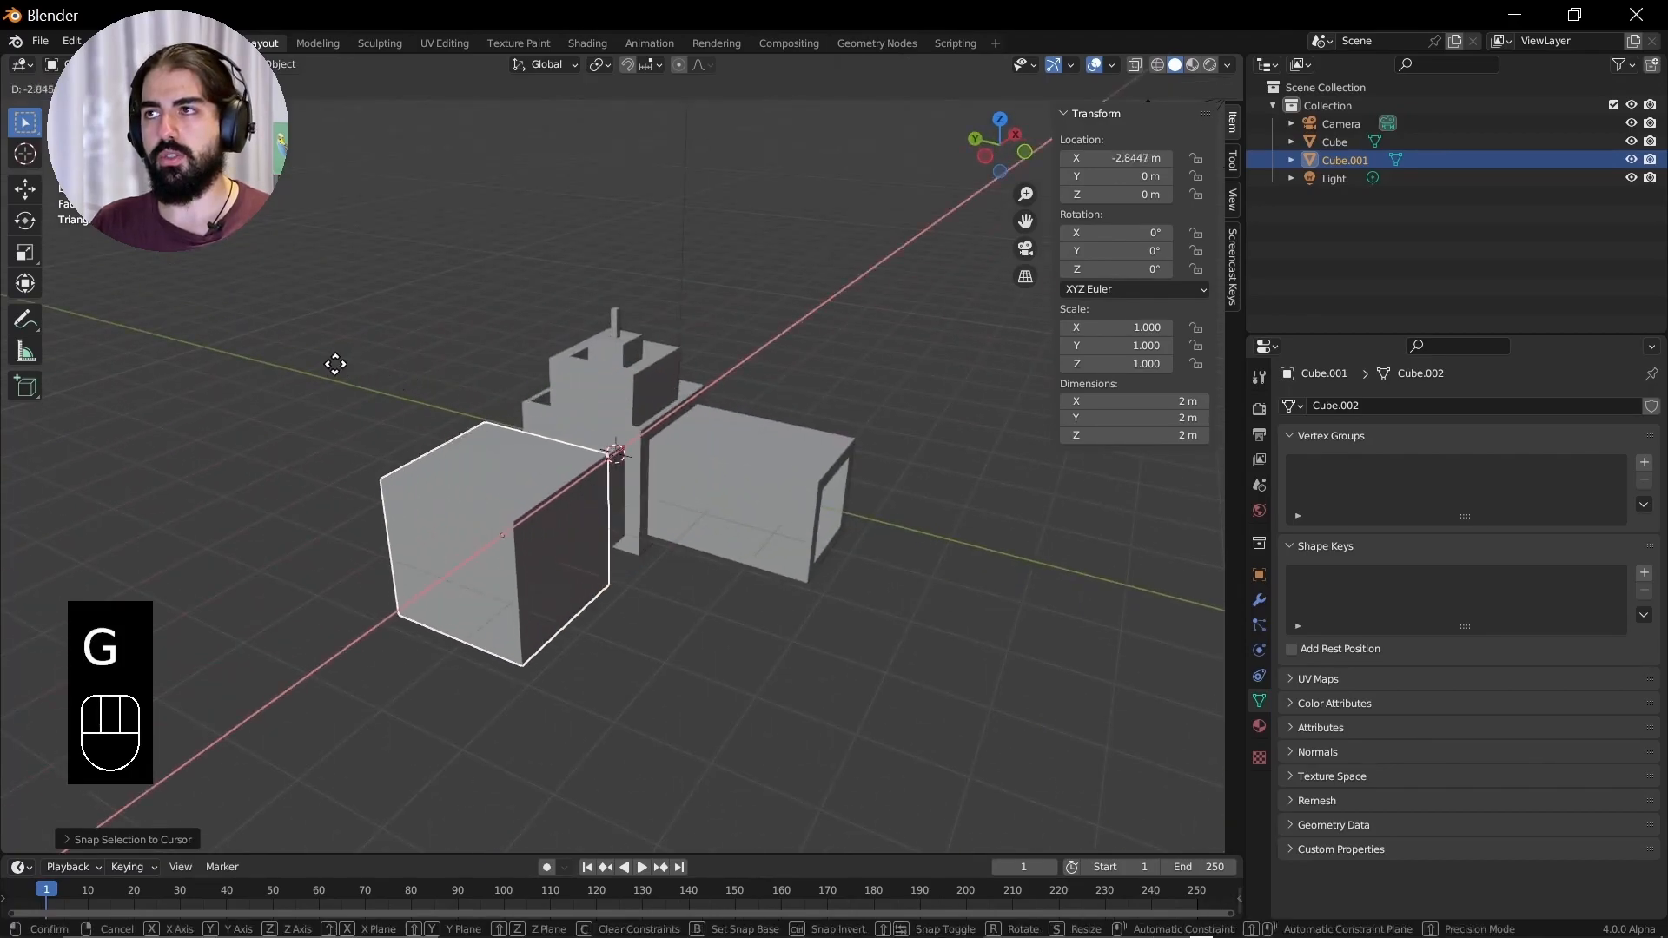
left_click(617, 637)
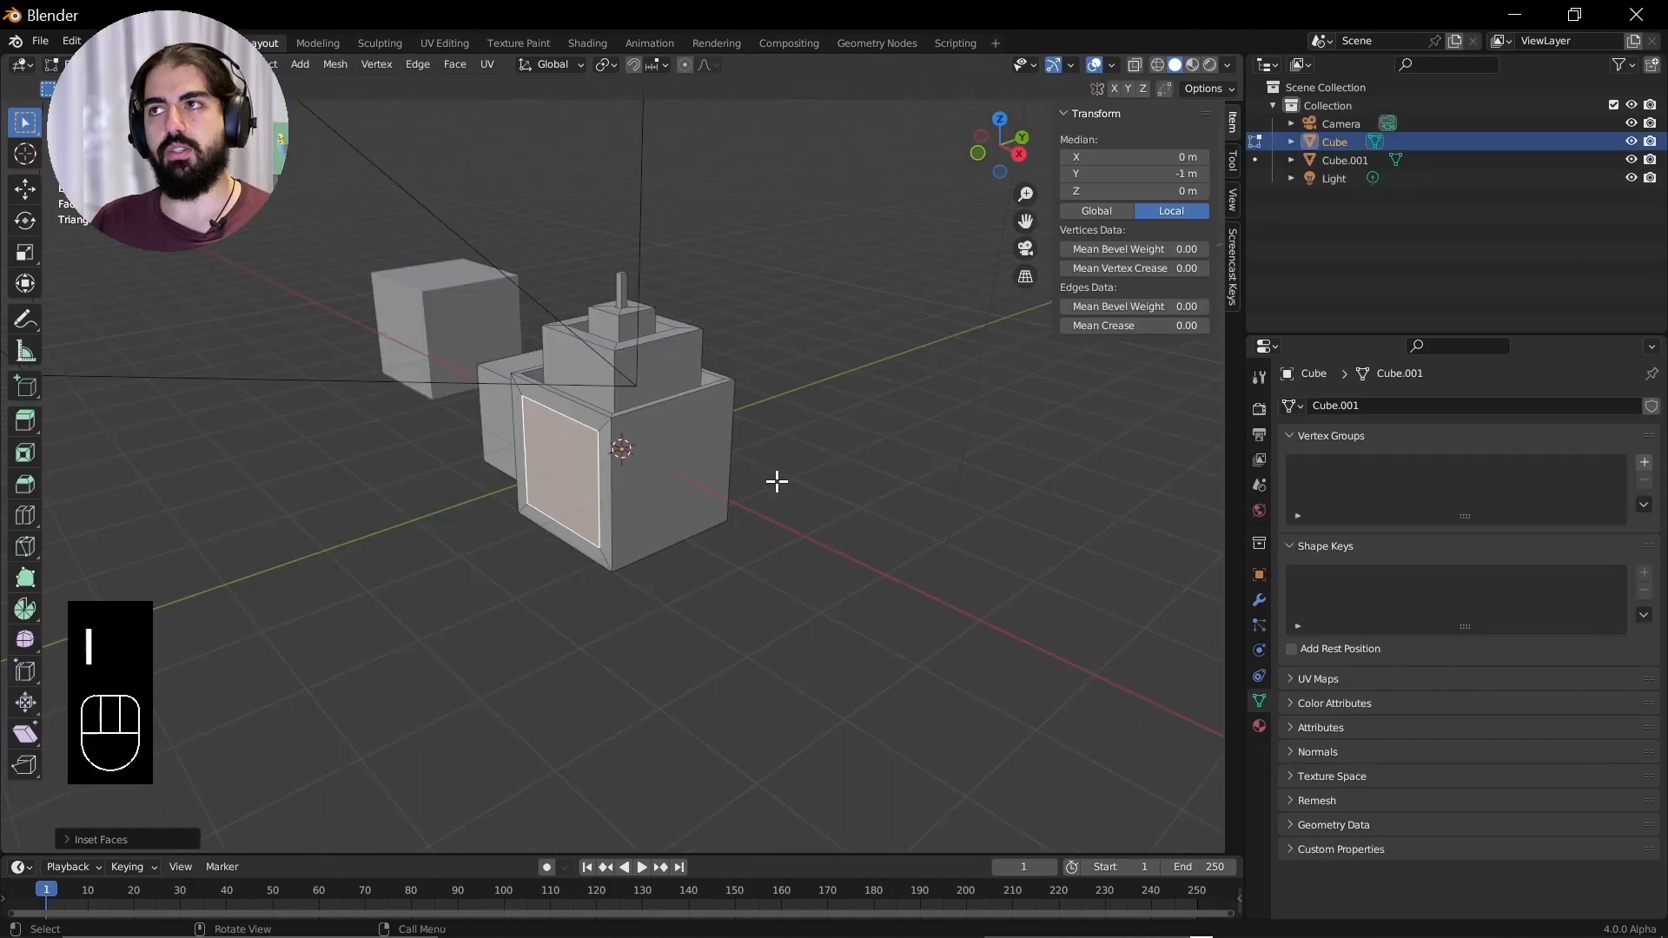
Extrude the inset negative-Y side face of the main block outward along its normal
key("e")
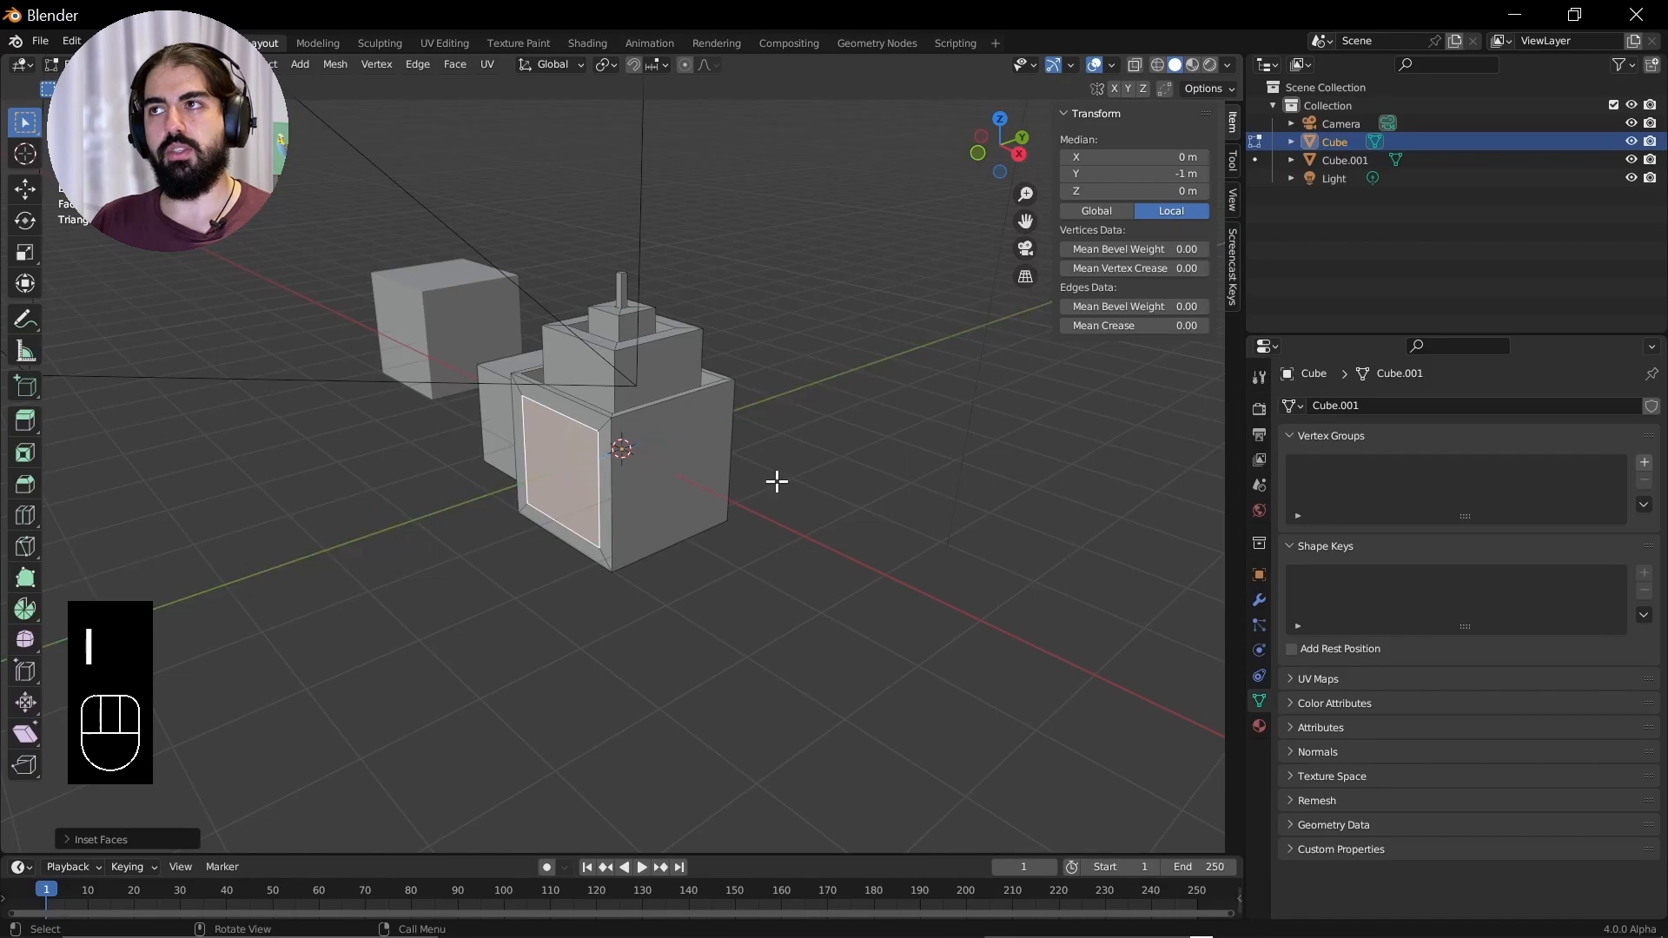
key("e")
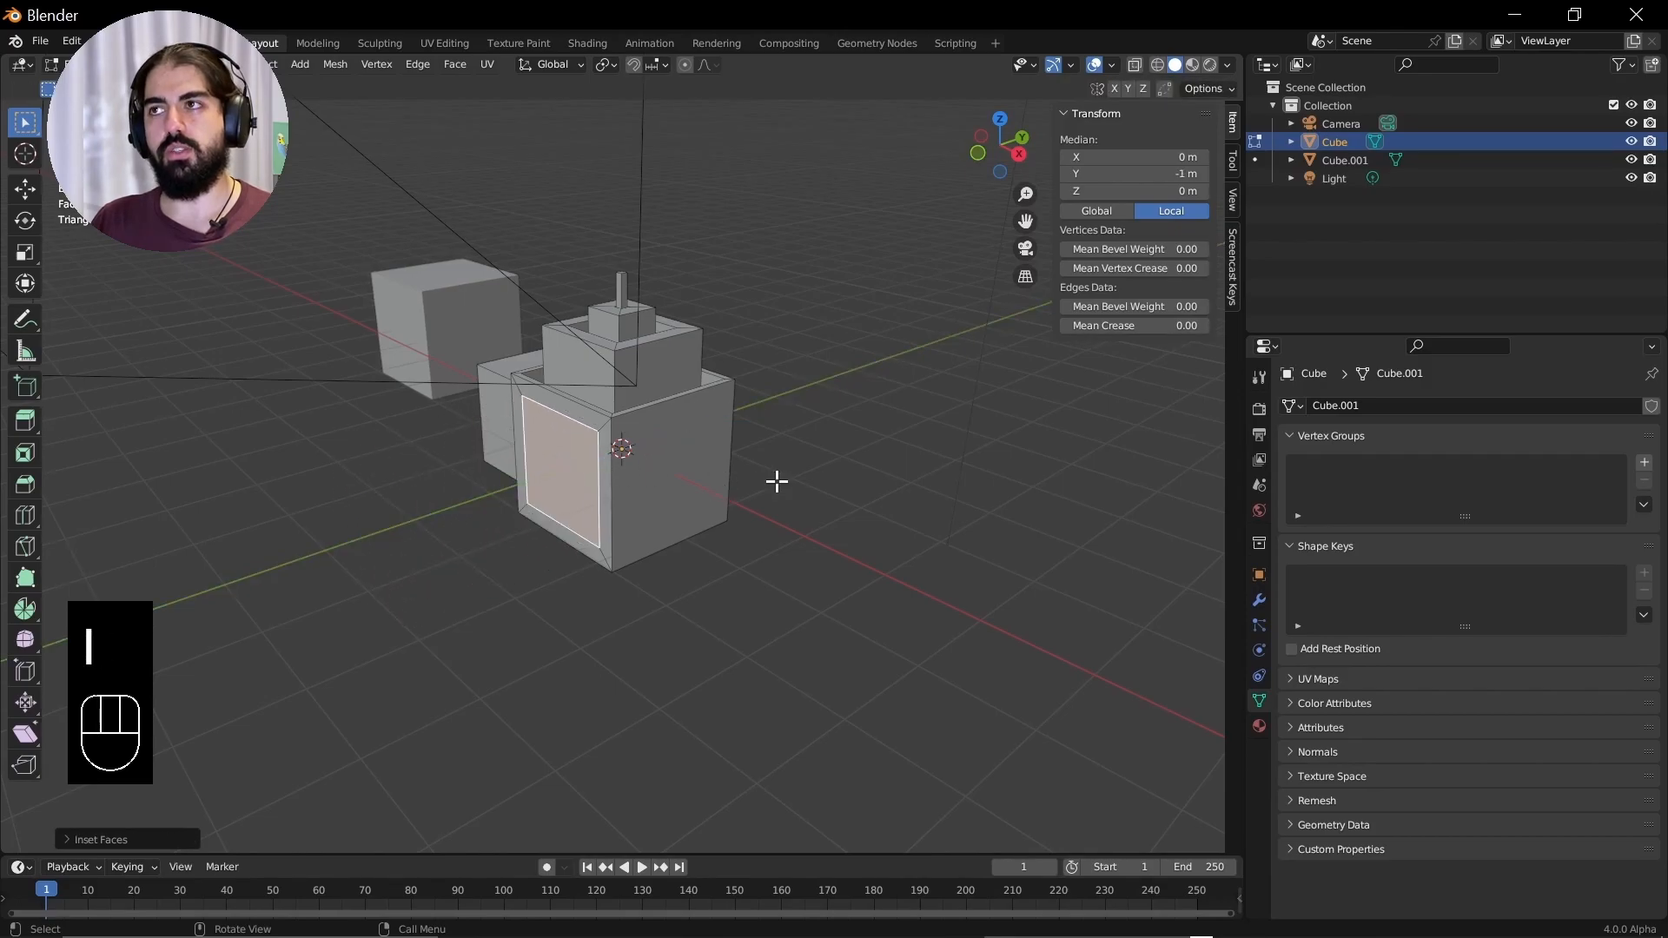
key("e")
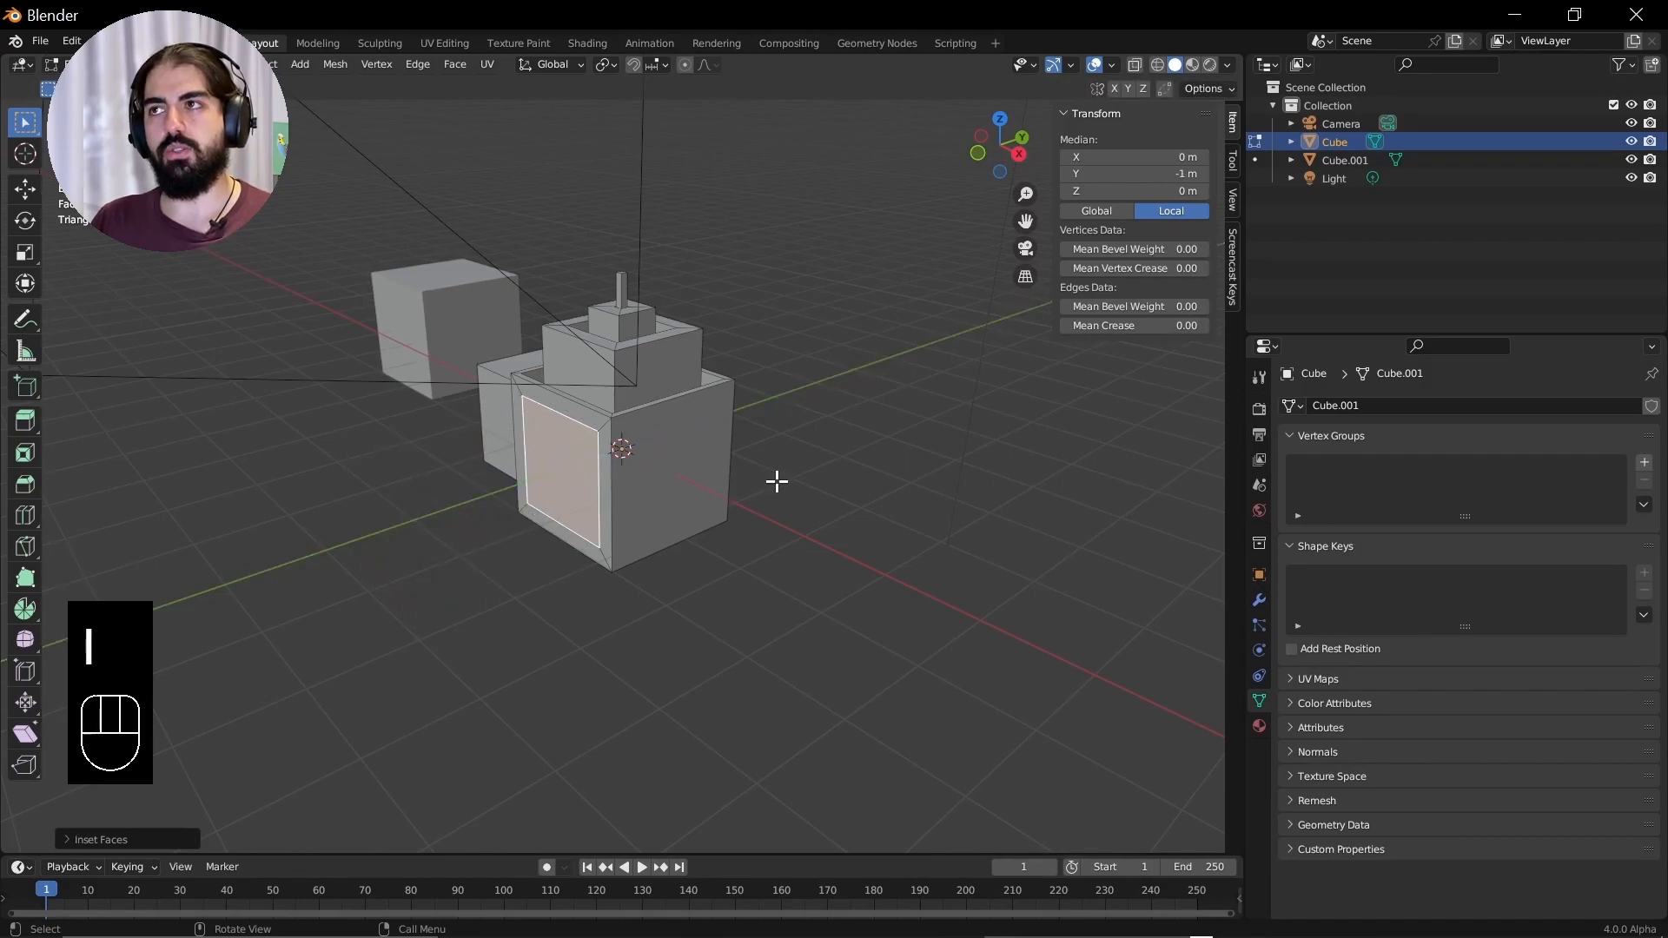
key("e")
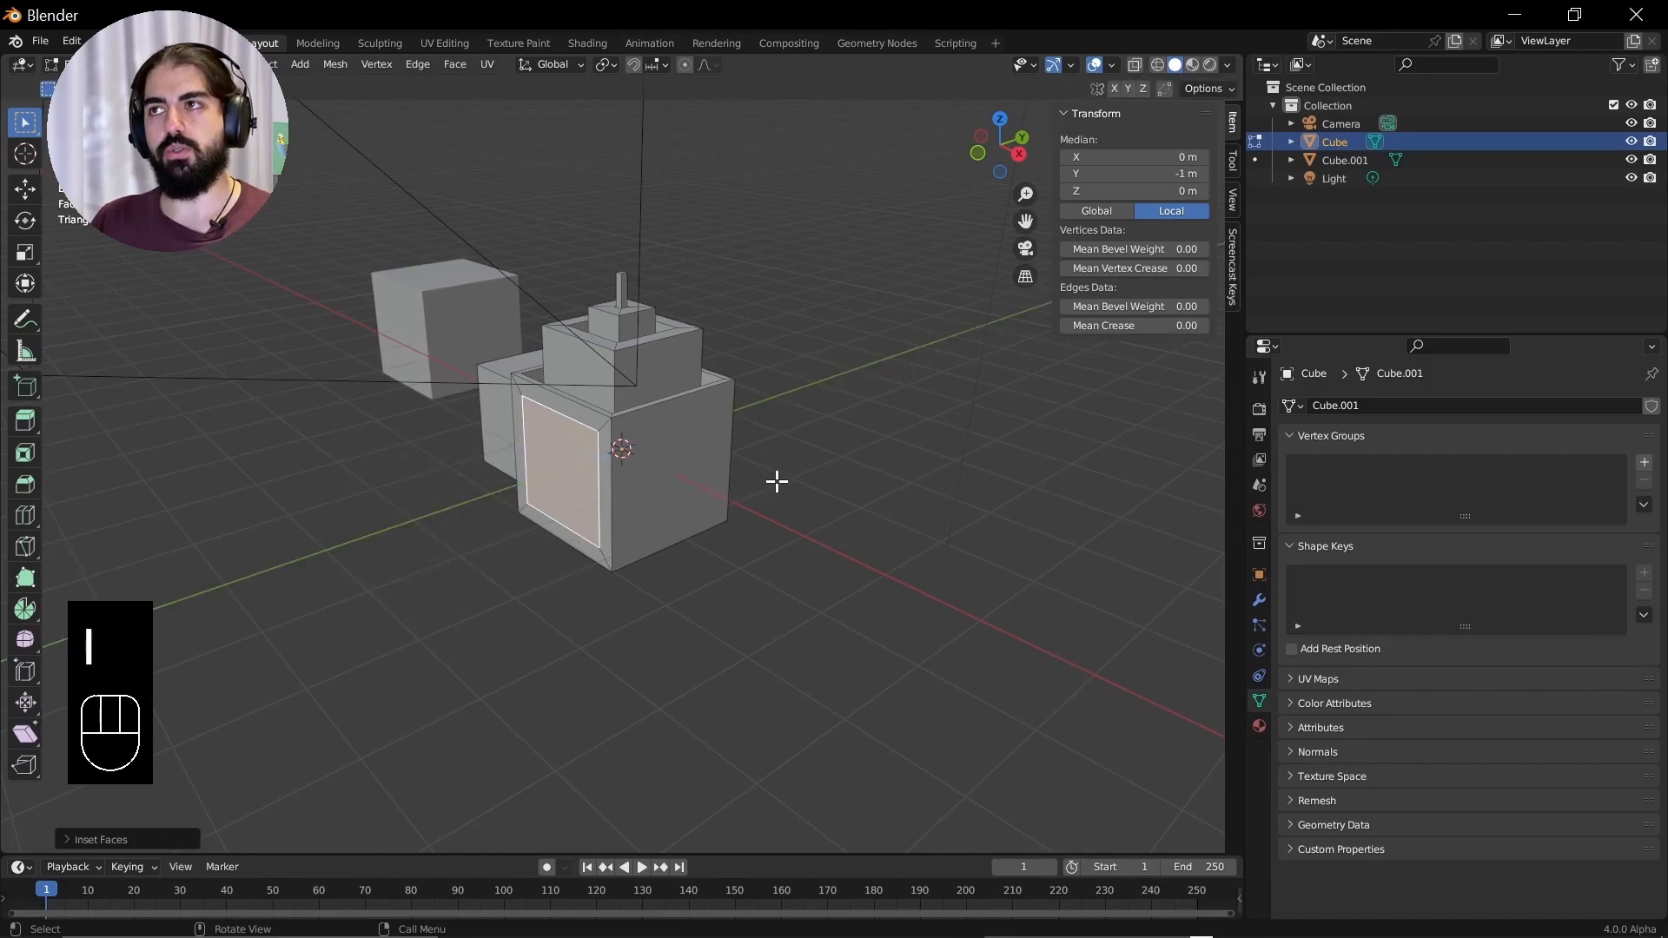
key("e")
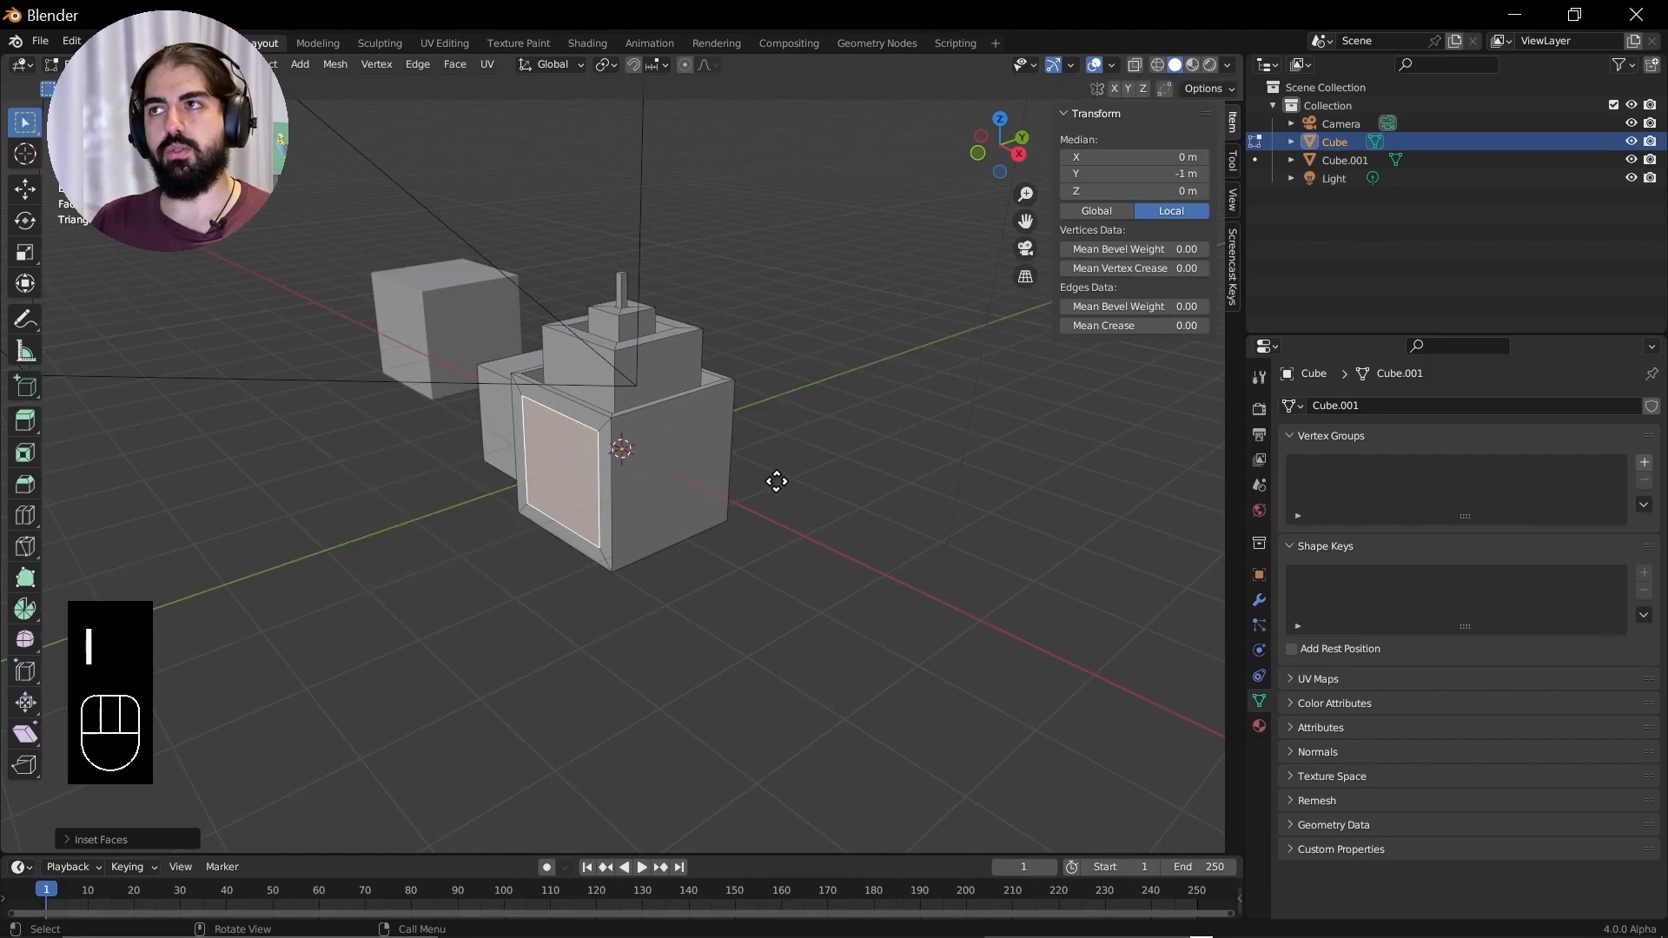
key("e")
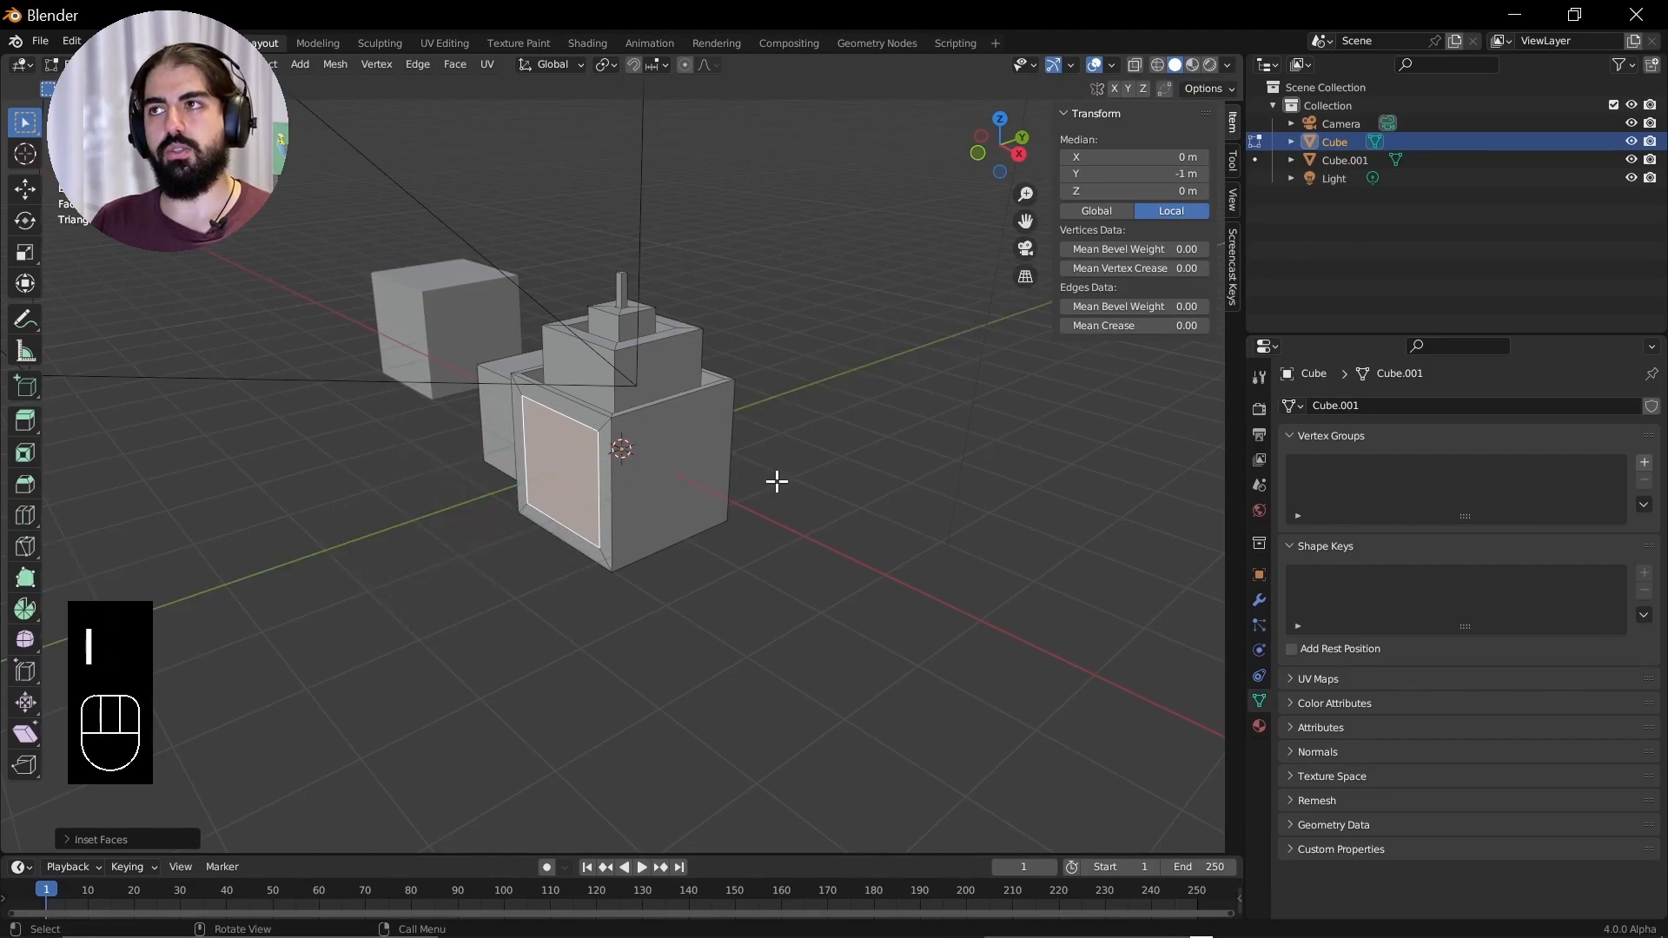
key("e")
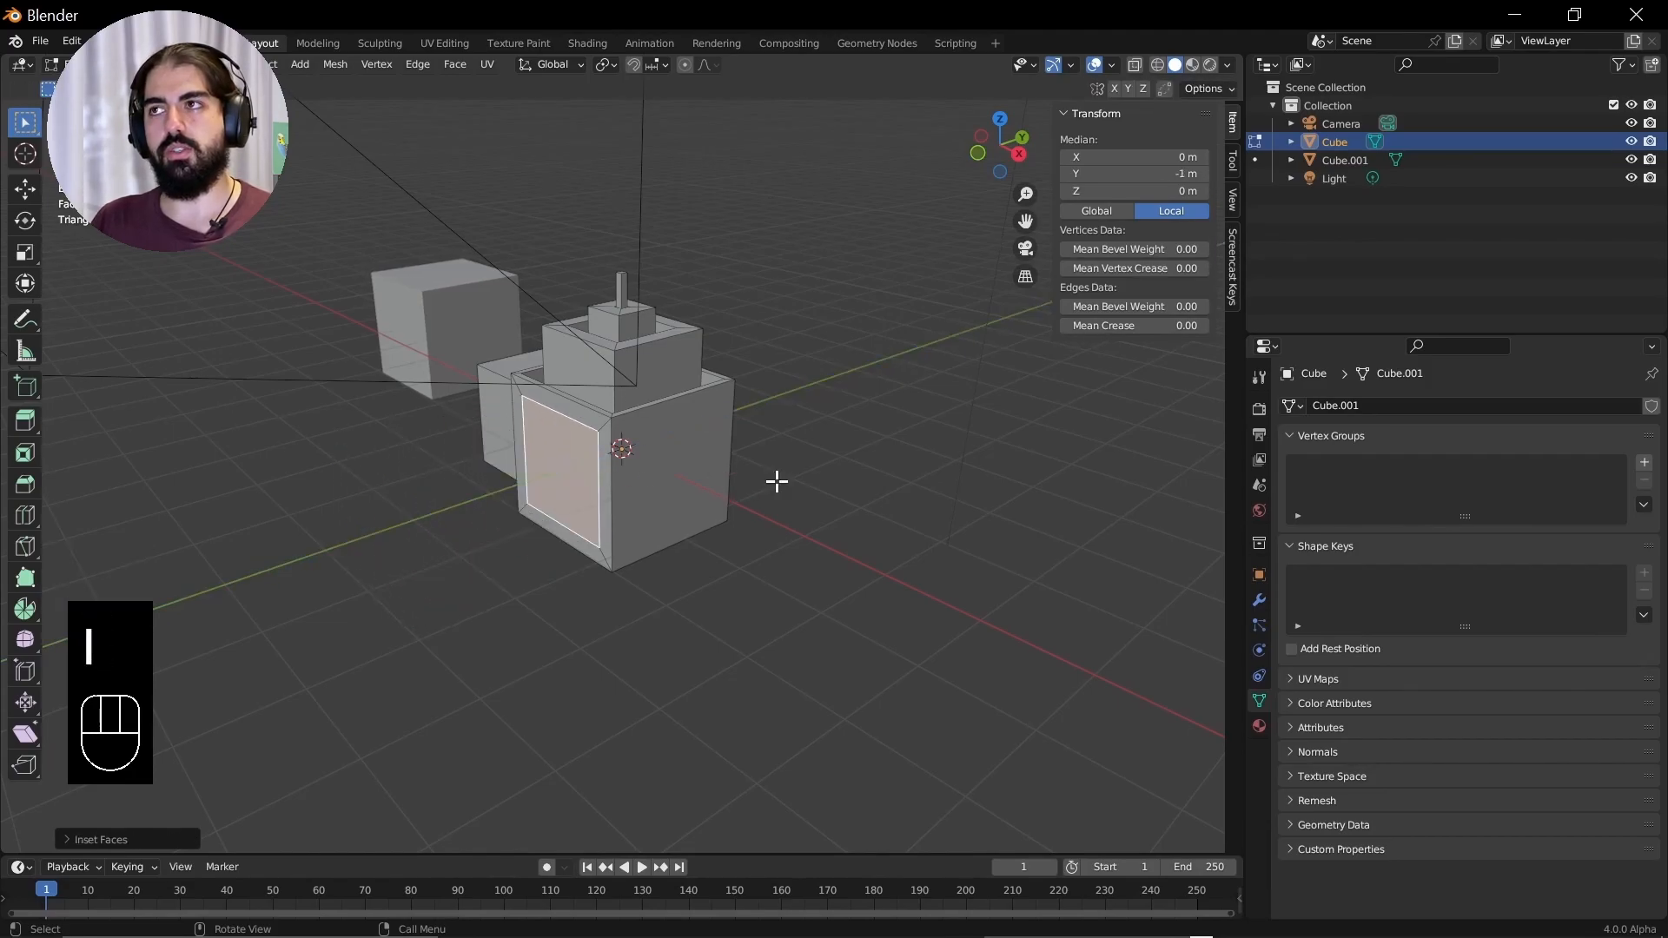
key("e")
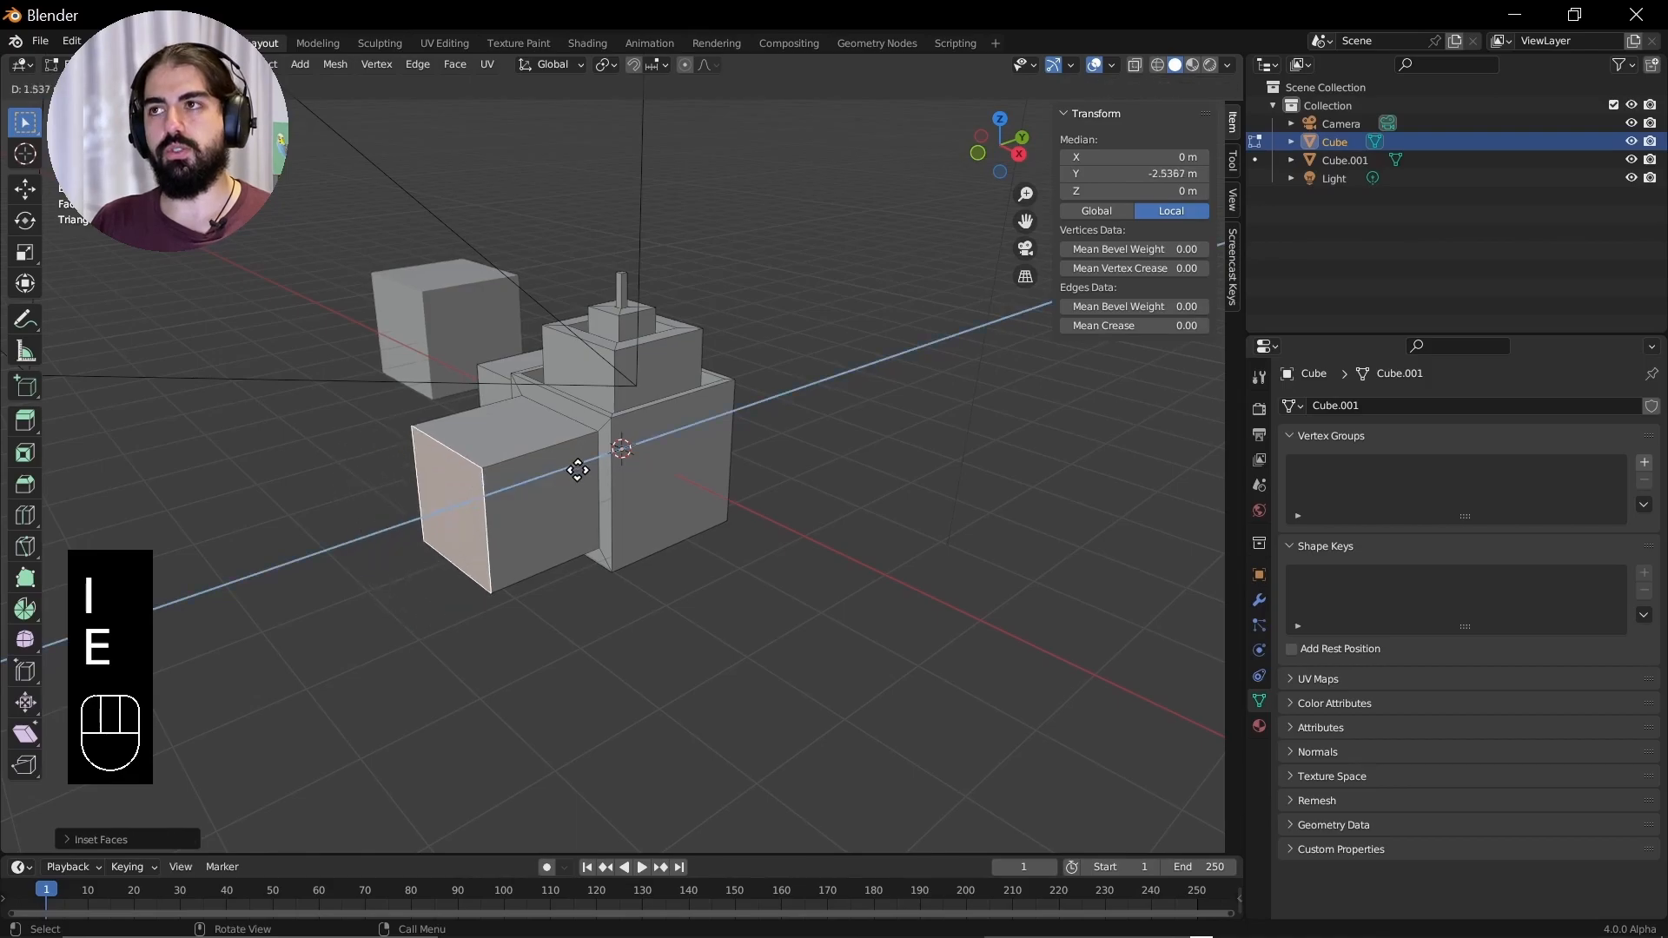